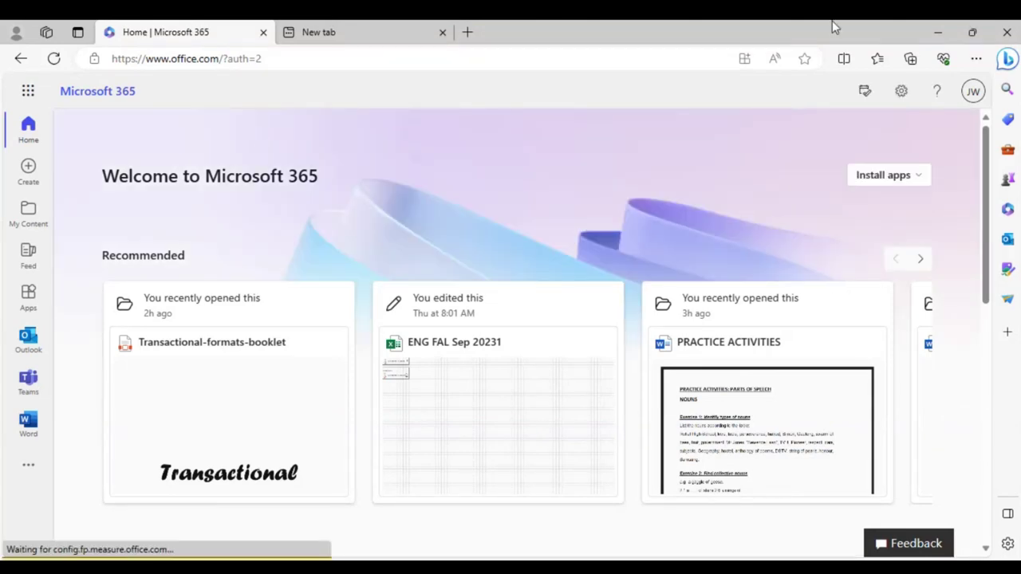
# Move the Microsoft 365 tab next to the new tab and show the Microsoft 365 app list
pyautogui.moveTo(211, 32); pyautogui.dragTo(399, 59)
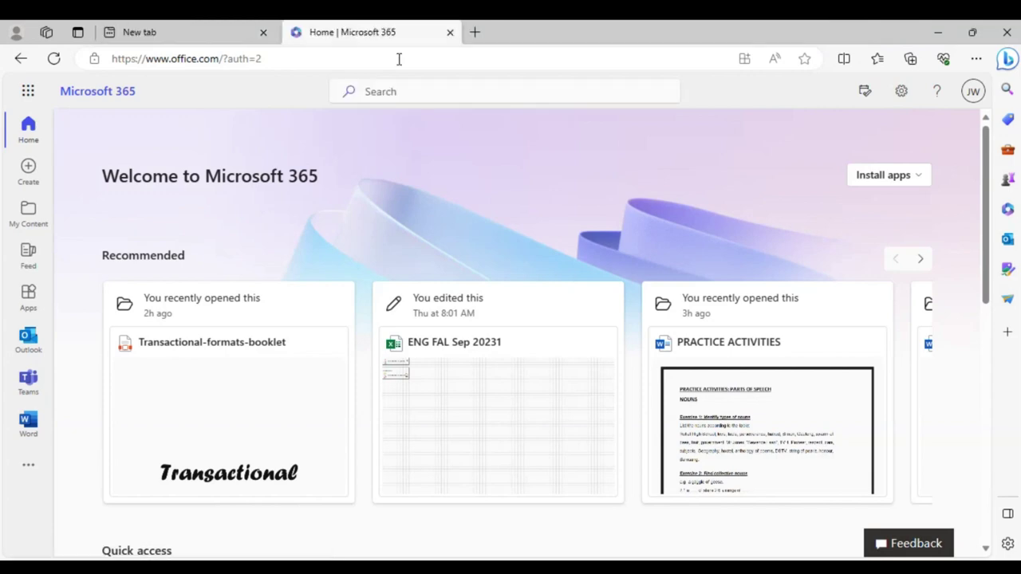
pyautogui.click(141, 27)
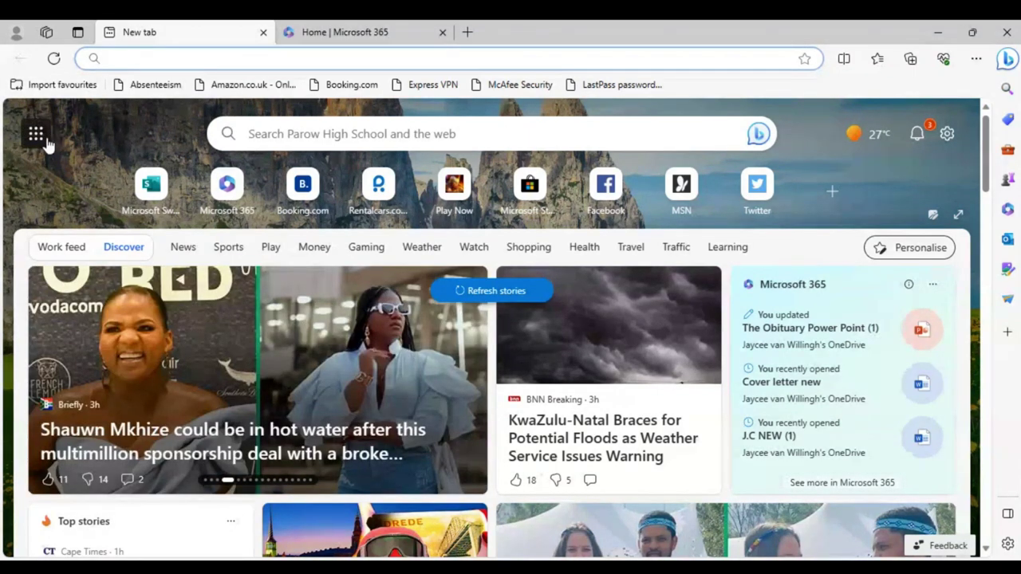
pyautogui.click(38, 135)
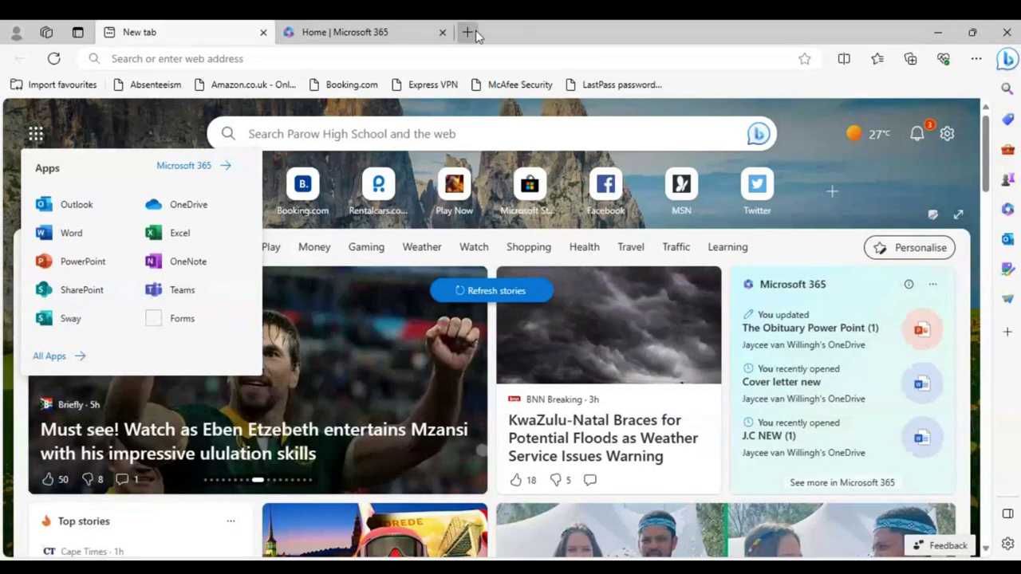
# Search the web for 'microsoft sway' in a new tab and open the sway.office.com result
pyautogui.click(469, 32)
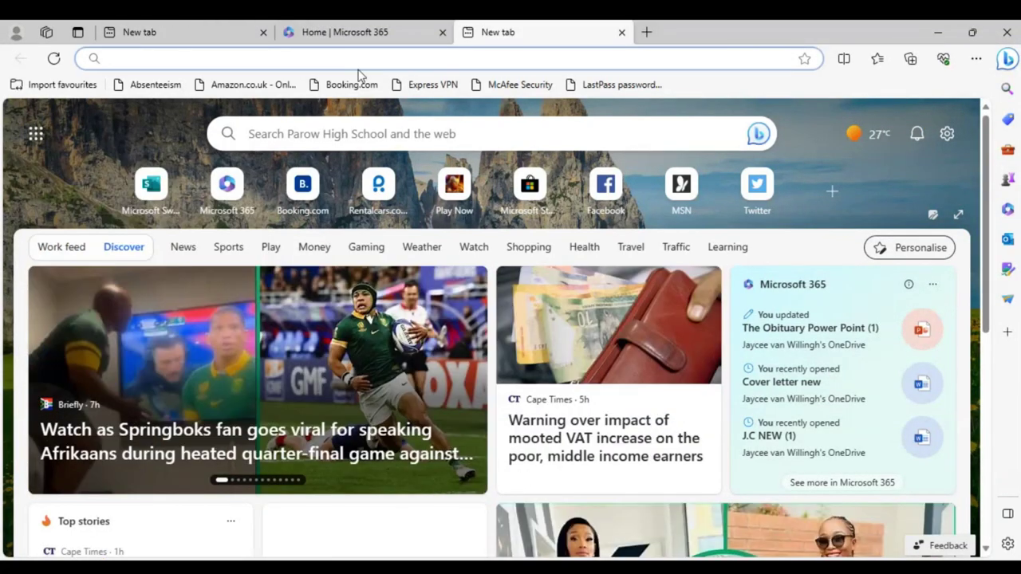
pyautogui.write('micro')
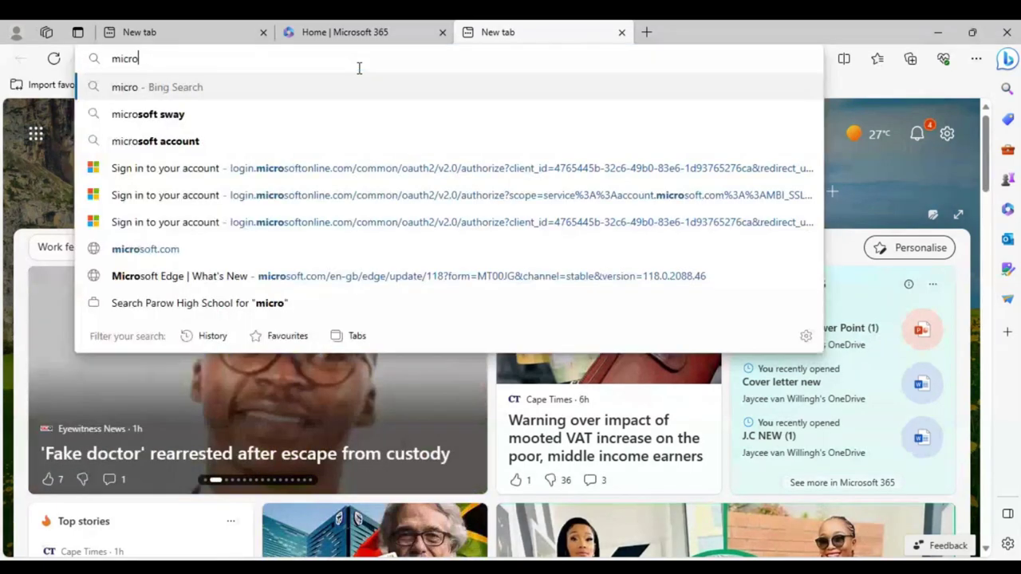
pyautogui.write('soft sway')
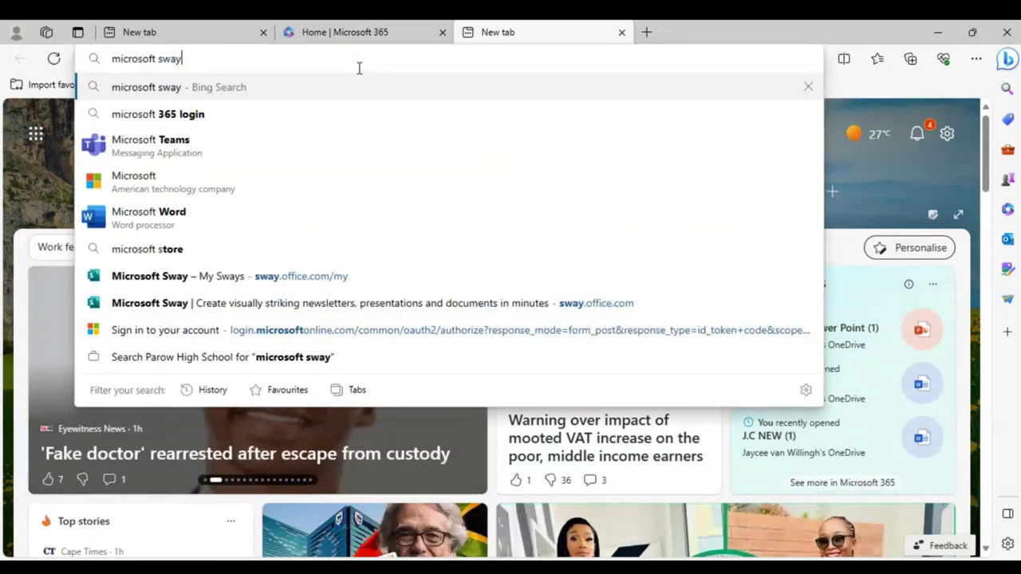
pyautogui.press('Return')
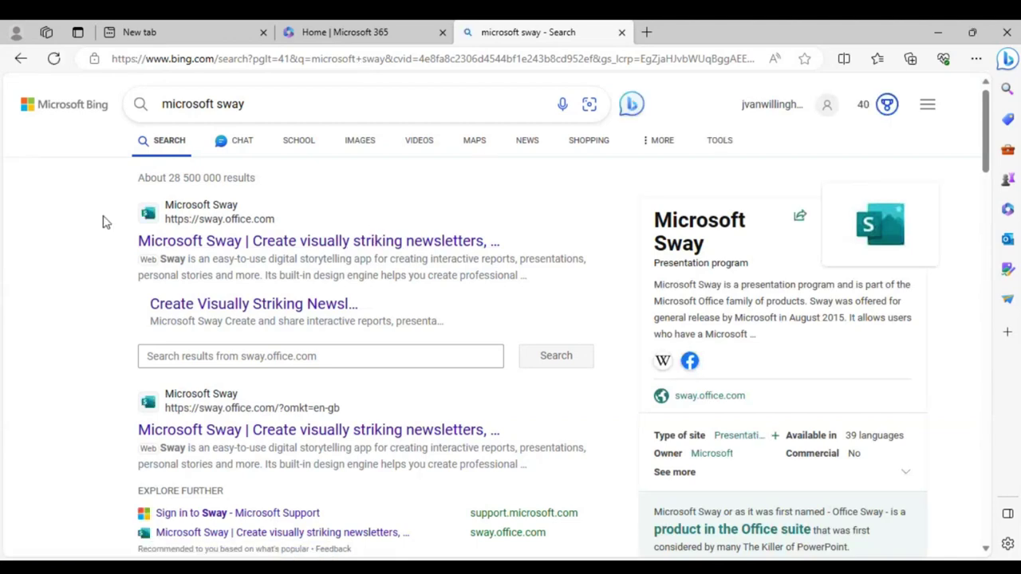
pyautogui.click(431, 241)
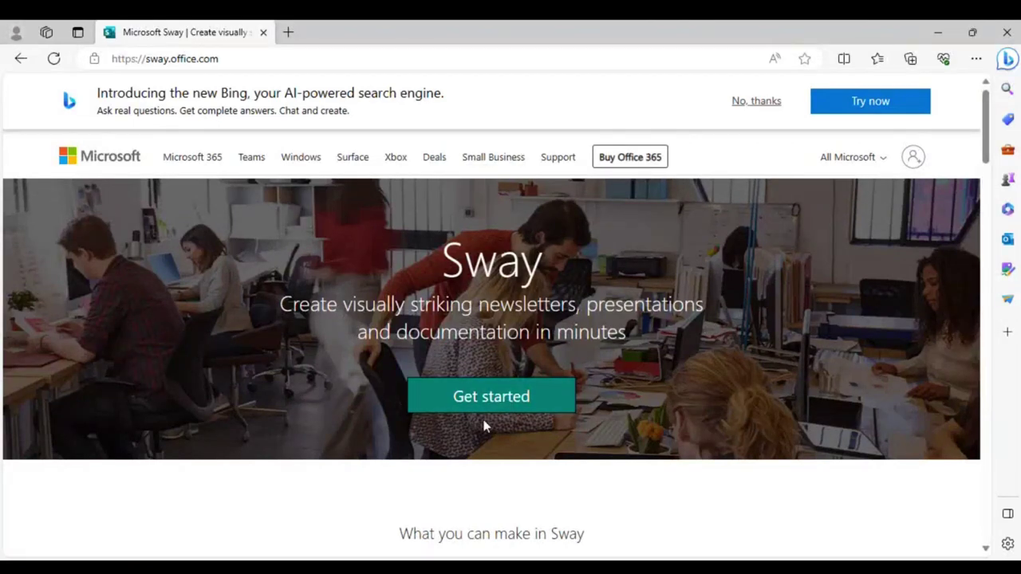
pyautogui.scroll(-2, 515, 335)
pyautogui.scroll(2, 646, 335)
# Get started with Sway and sign in using the suggested school account e-mail address
pyautogui.click(533, 397)
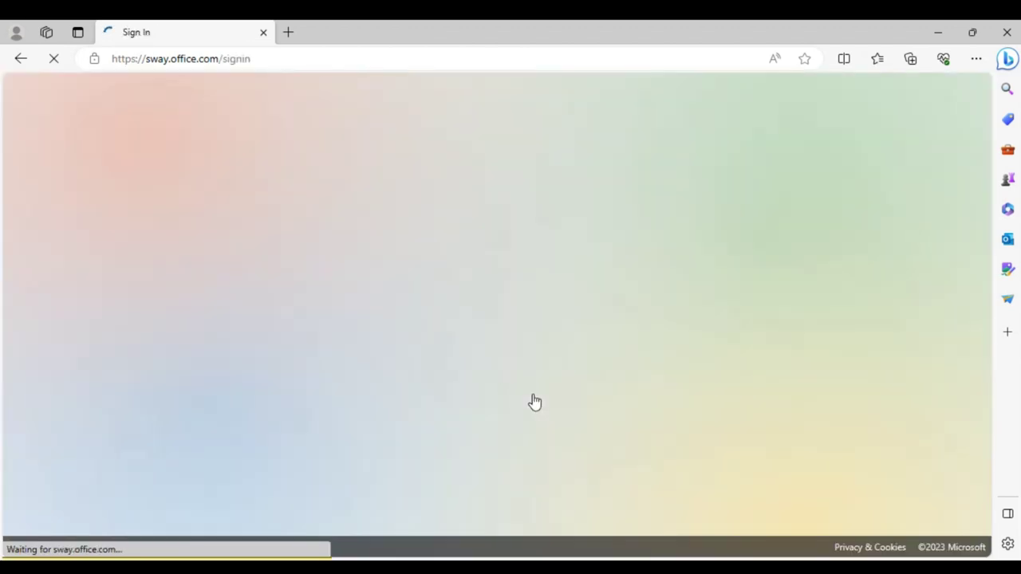
pyautogui.click(530, 309)
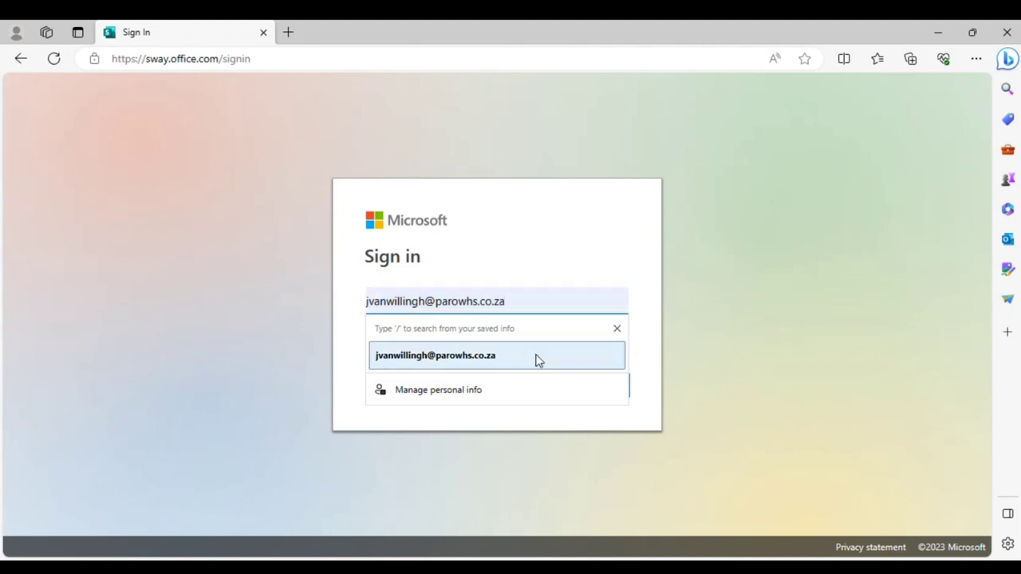
pyautogui.click(536, 359)
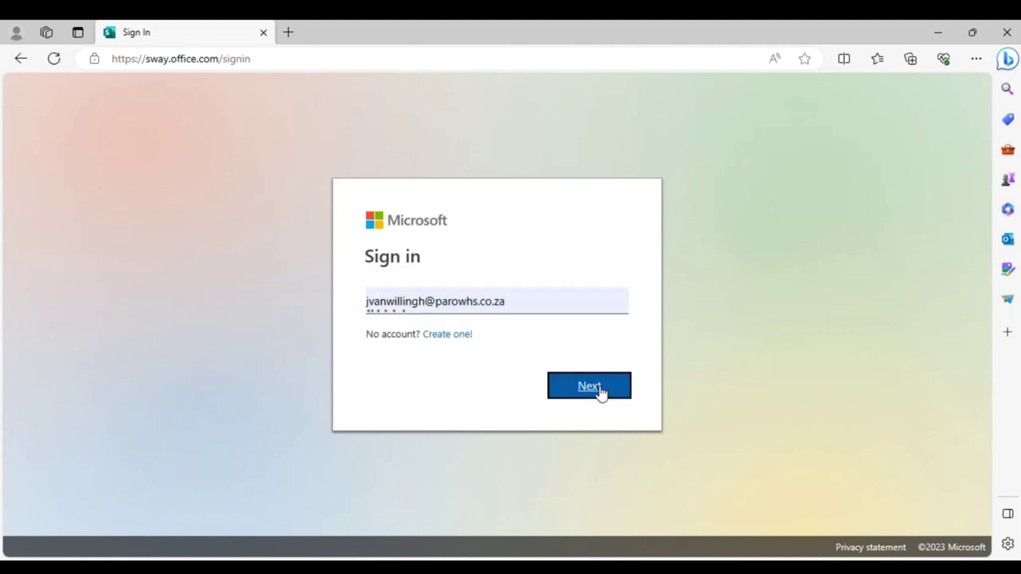
pyautogui.click(598, 390)
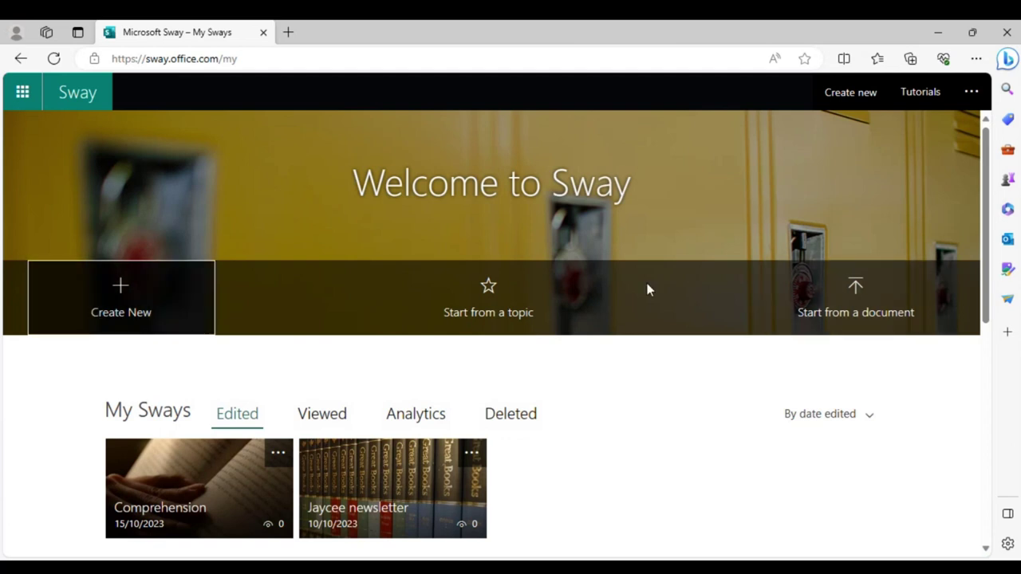
pyautogui.scroll(-3, 641, 322)
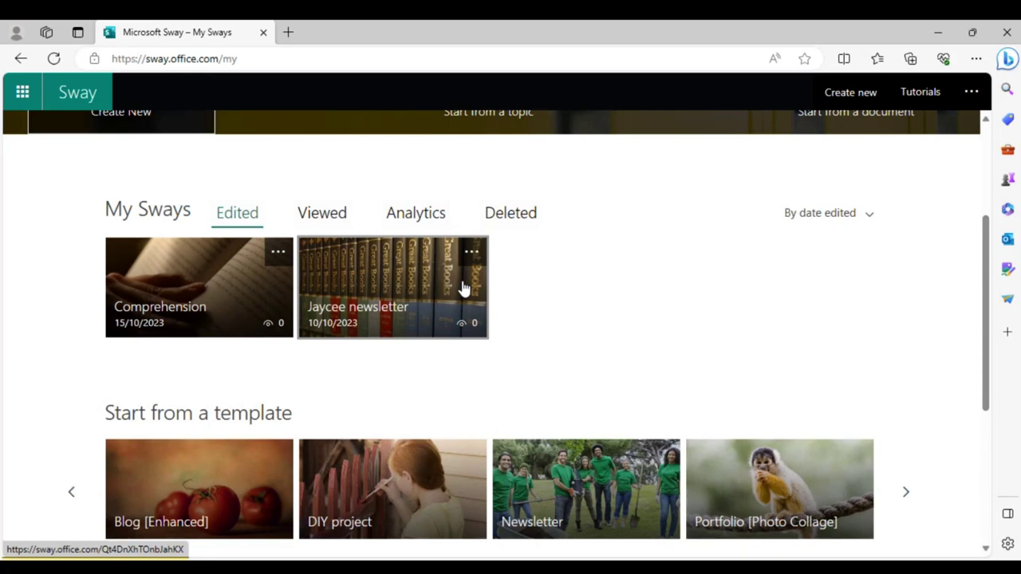
pyautogui.scroll(-2, 462, 287)
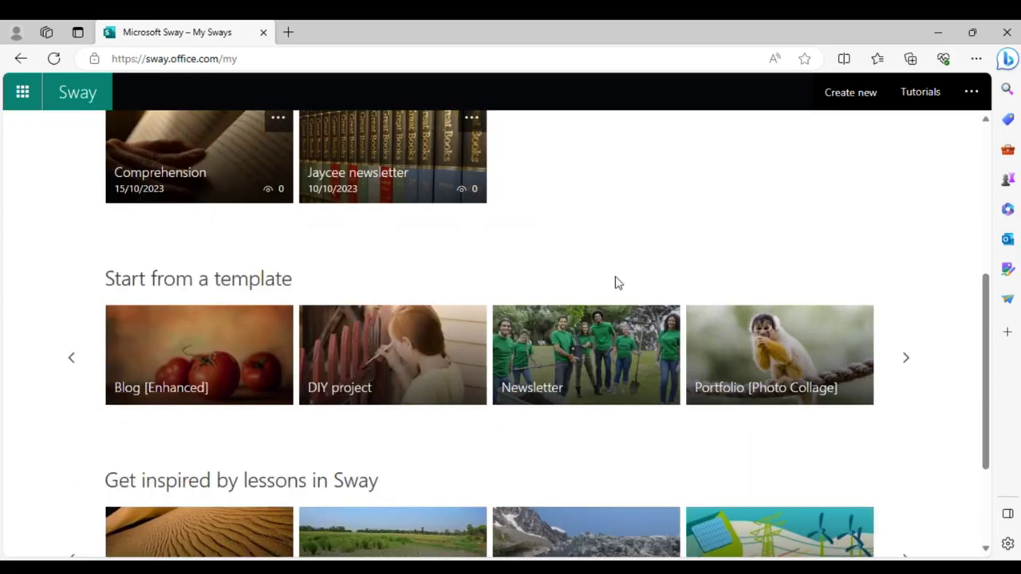
pyautogui.scroll(-1, 614, 283)
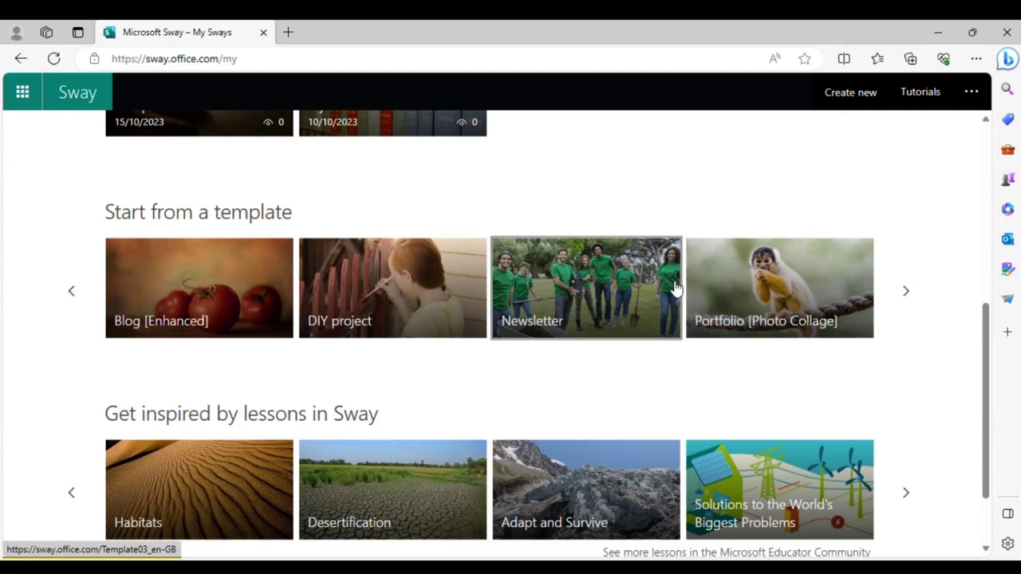
pyautogui.scroll(-2, 674, 287)
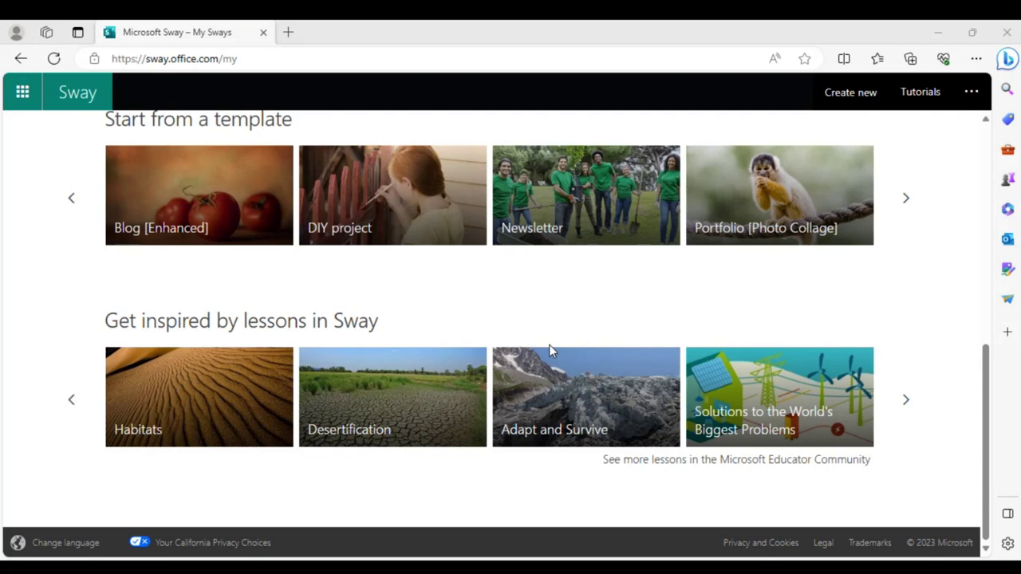
pyautogui.scroll(3, 549, 351)
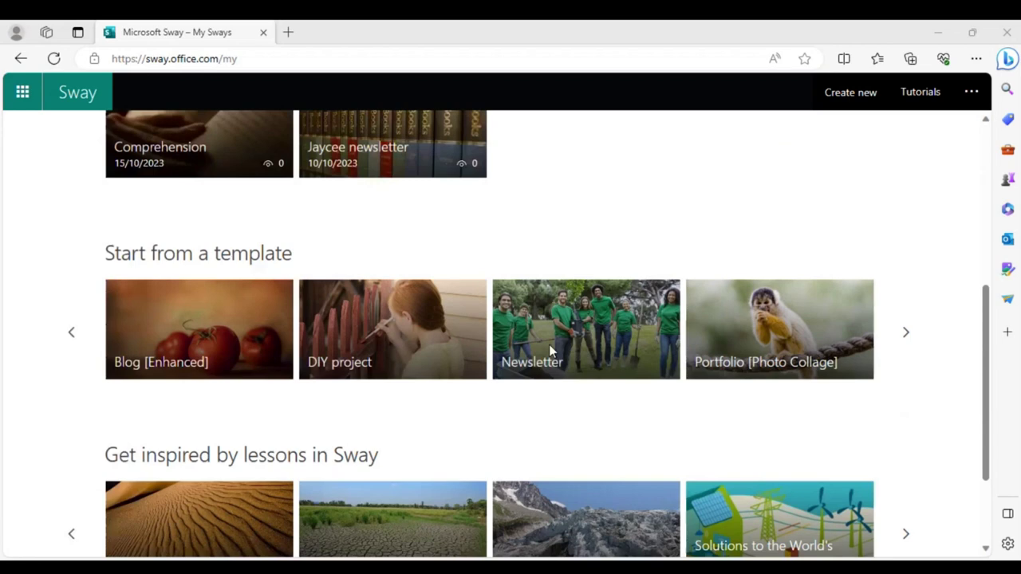
pyautogui.scroll(2, 549, 351)
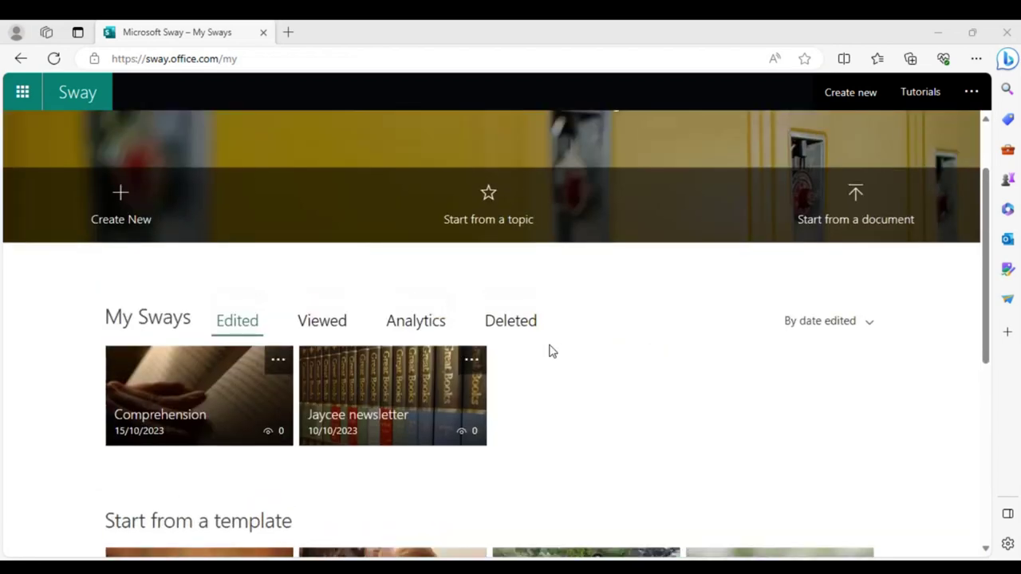
pyautogui.scroll(1, 549, 351)
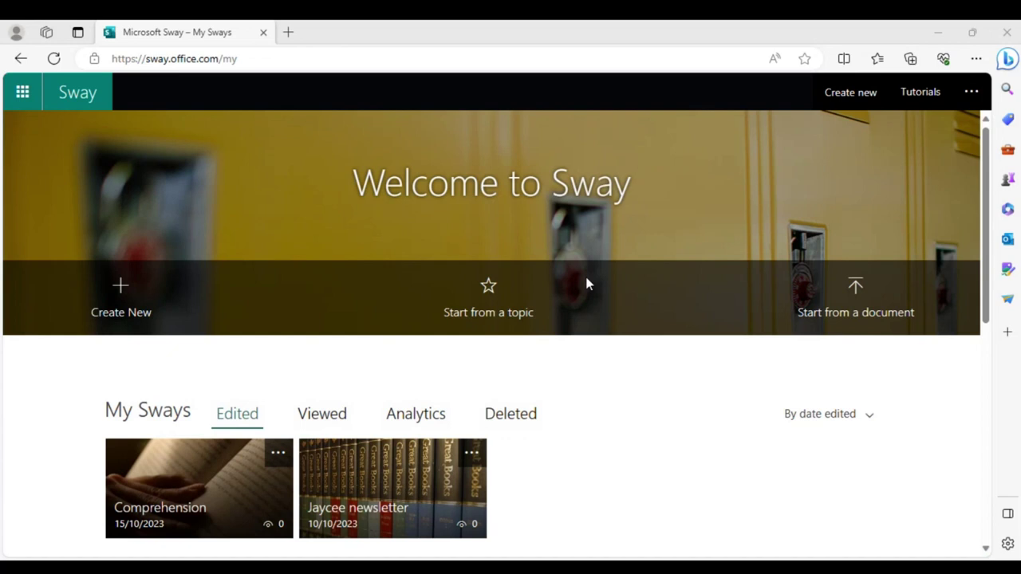
# Generate a new Sway outline from the topic 'poetry'
pyautogui.click(511, 296)
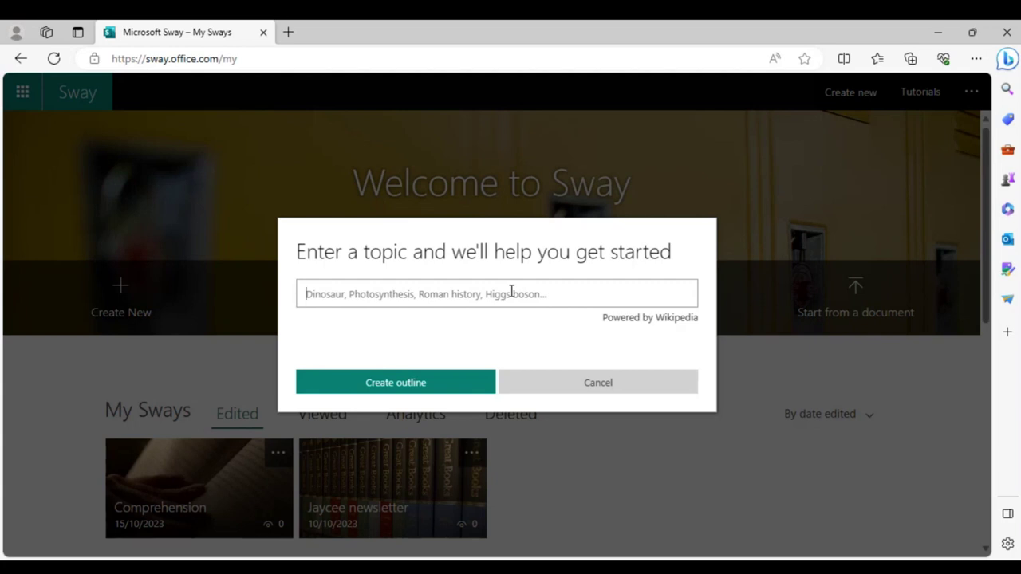
pyautogui.write('poetry')
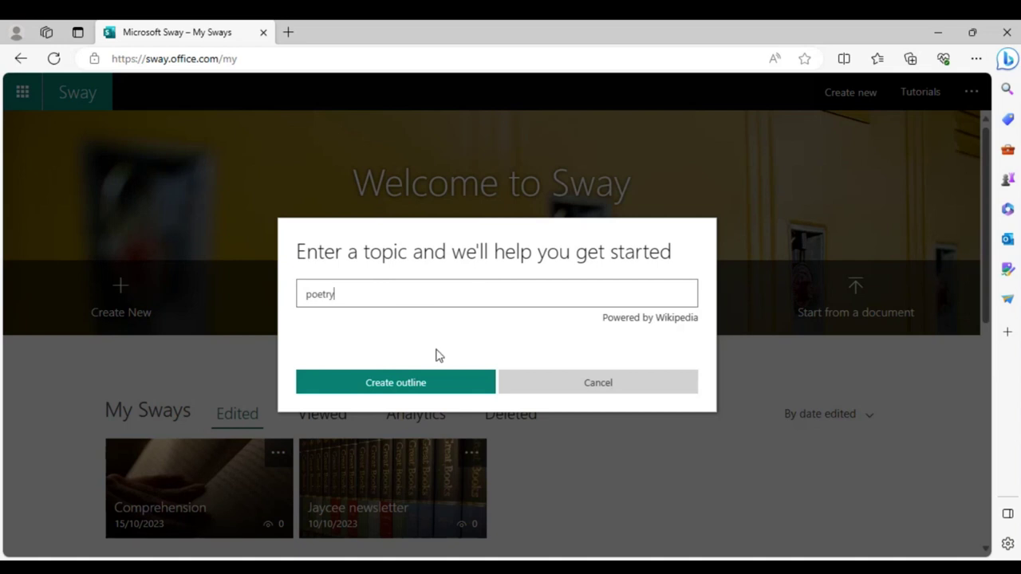
pyautogui.click(429, 388)
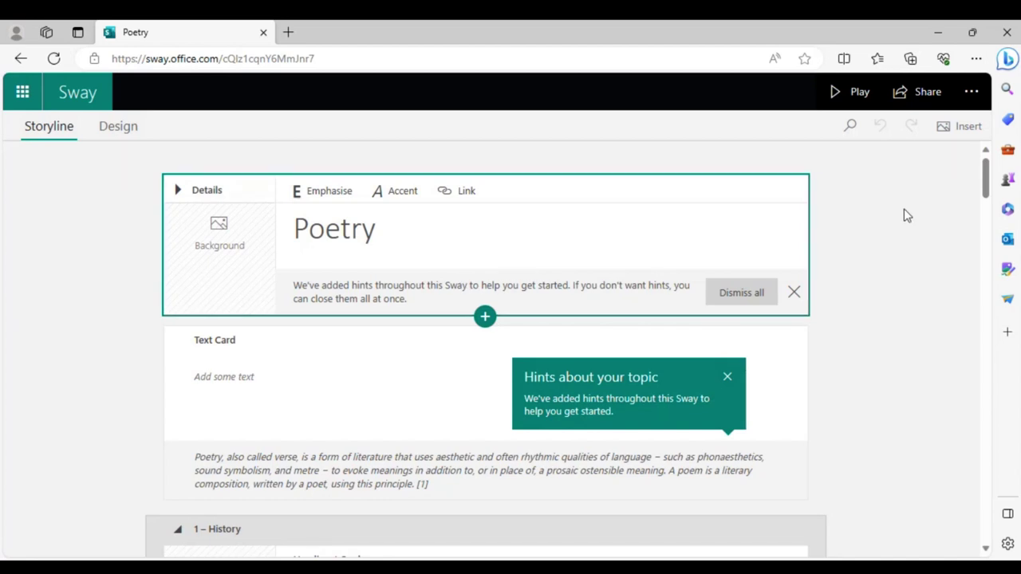
pyautogui.scroll(-1, 519, 249)
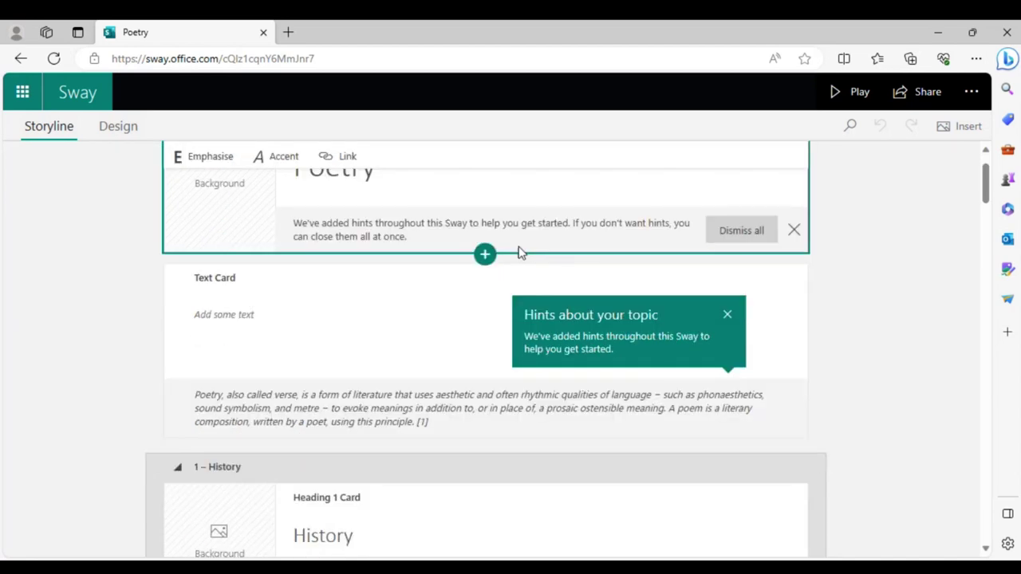
pyautogui.scroll(-3, 519, 252)
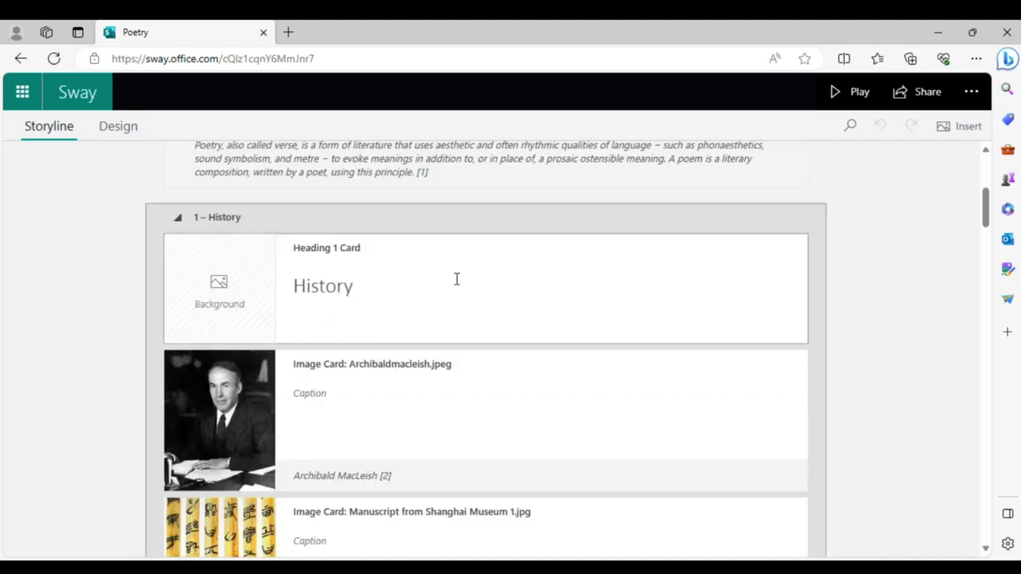
pyautogui.scroll(-1, 463, 285)
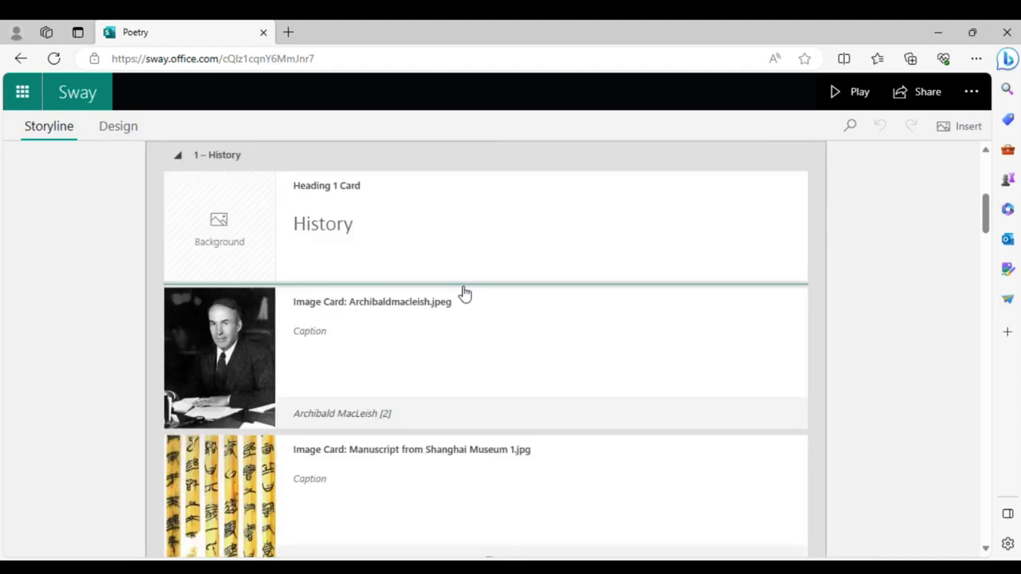
pyautogui.scroll(-8, 465, 294)
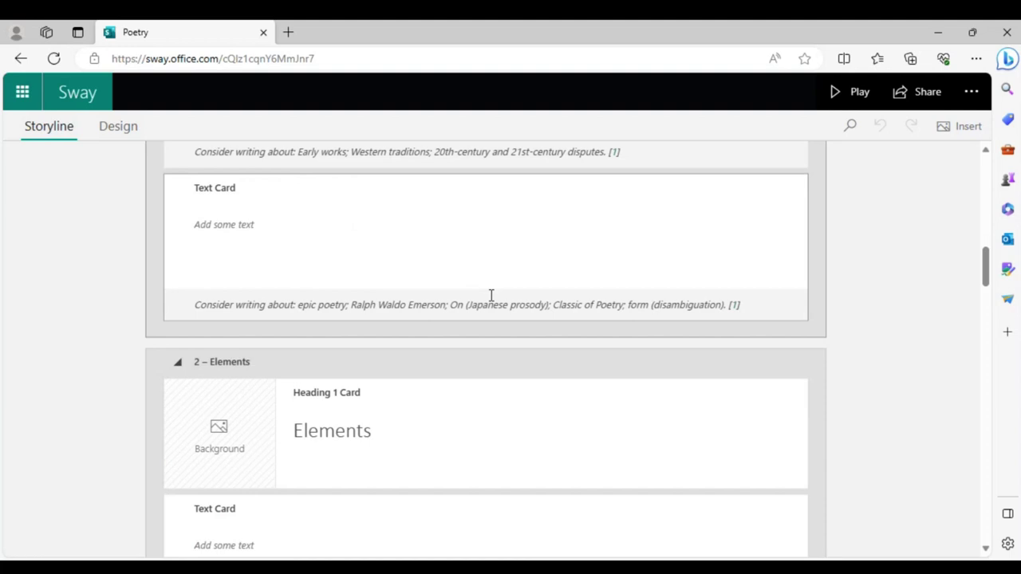
pyautogui.scroll(-3, 481, 349)
pyautogui.scroll(-4, 479, 351)
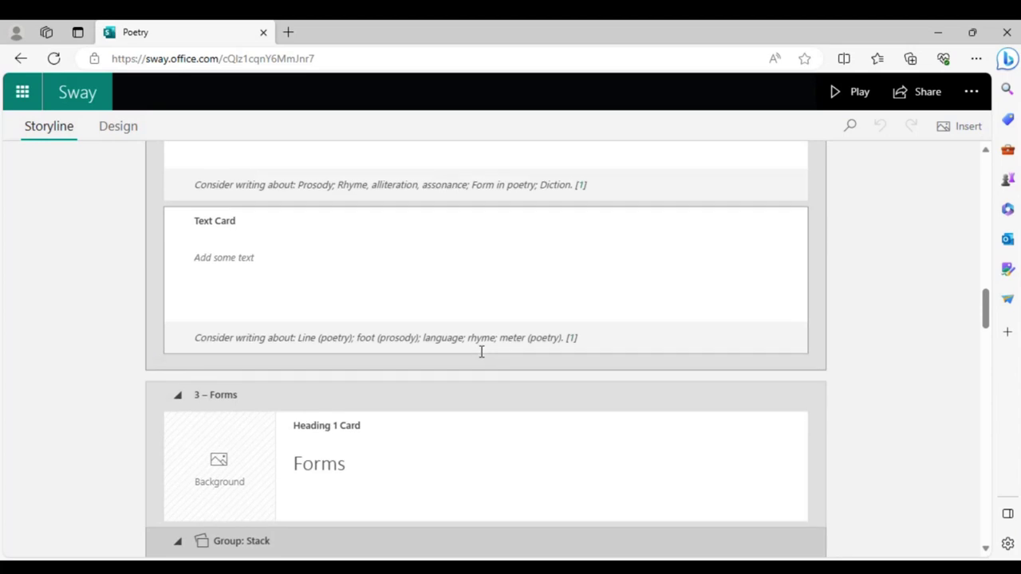
pyautogui.scroll(-6, 480, 355)
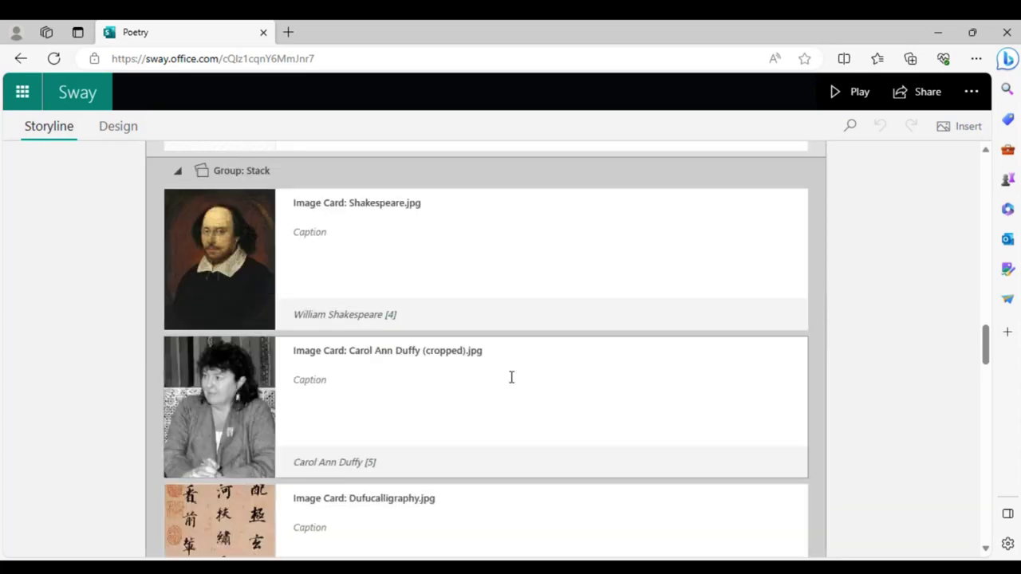
pyautogui.scroll(-6, 512, 377)
pyautogui.scroll(-4, 600, 377)
pyautogui.scroll(20, 602, 375)
pyautogui.scroll(10, 602, 377)
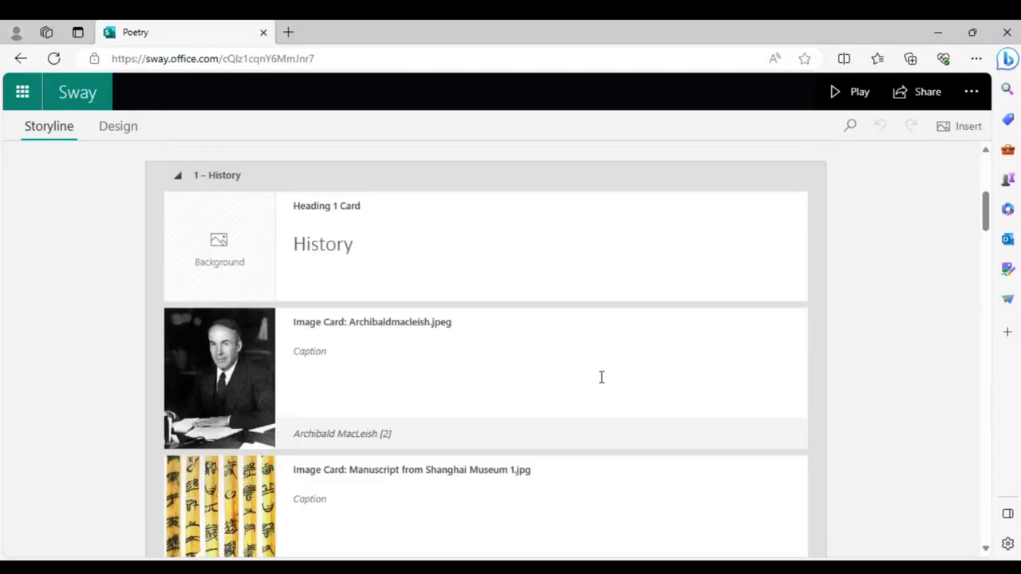
pyautogui.scroll(6, 601, 377)
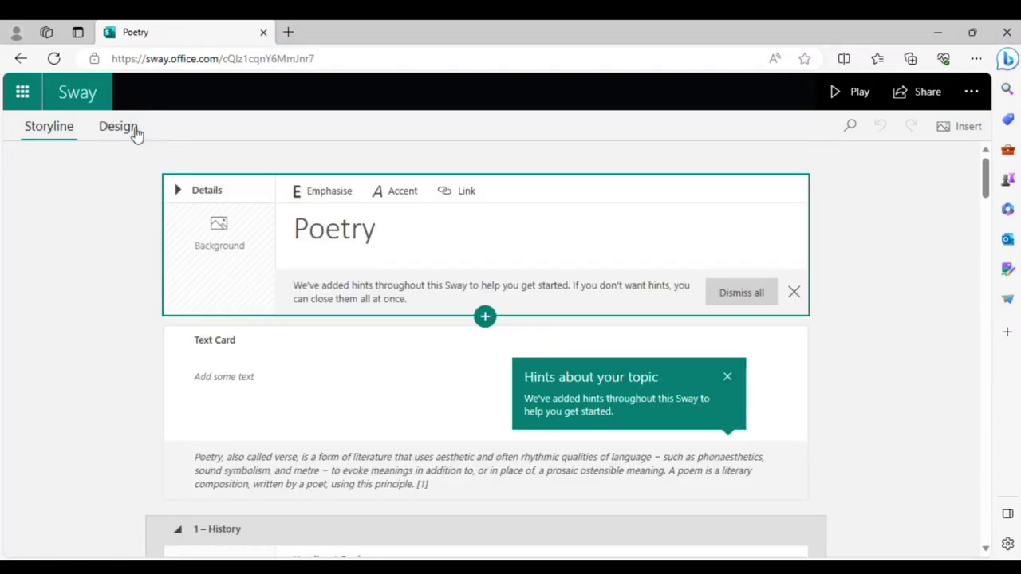
# Play the Poetry Sway, scroll through the presentation, then return to My Sways
pyautogui.click(856, 94)
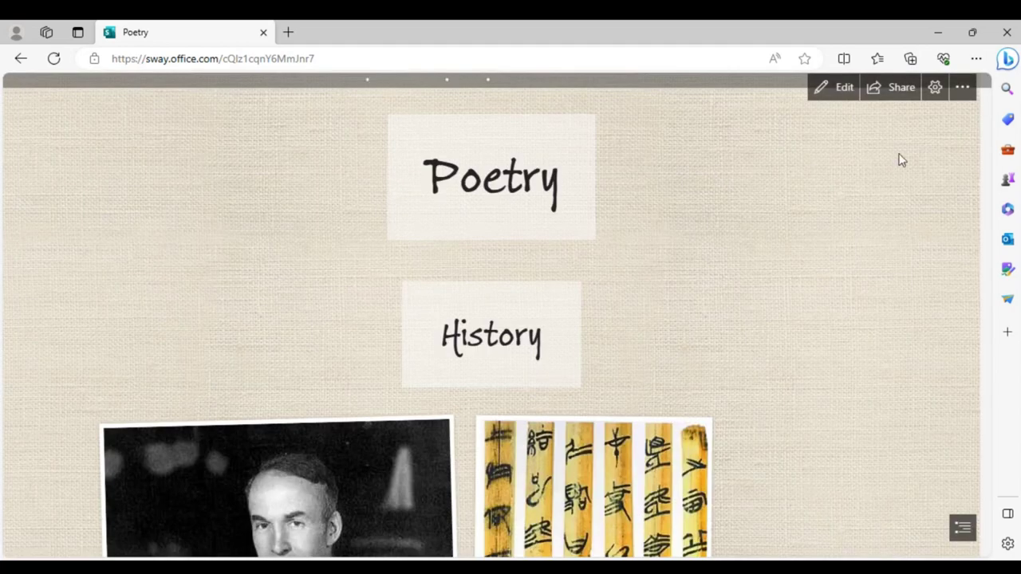
pyautogui.scroll(-3, 901, 161)
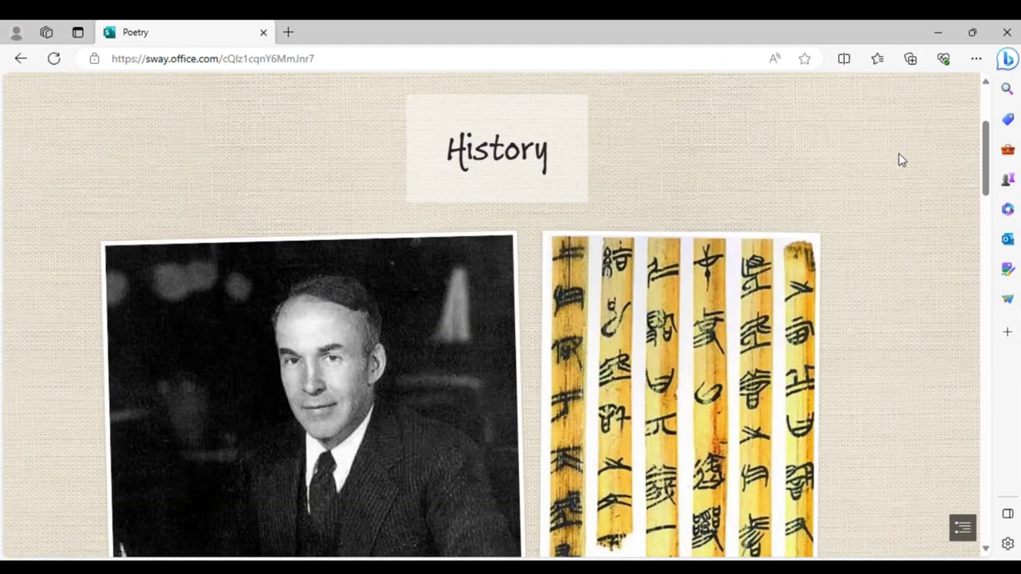
pyautogui.scroll(-3, 901, 161)
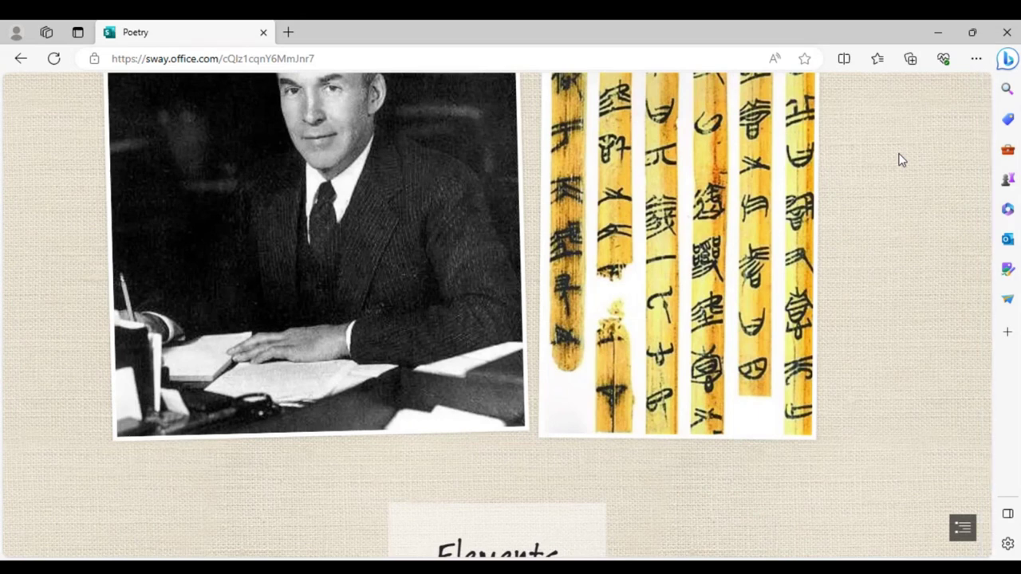
pyautogui.scroll(-3, 900, 161)
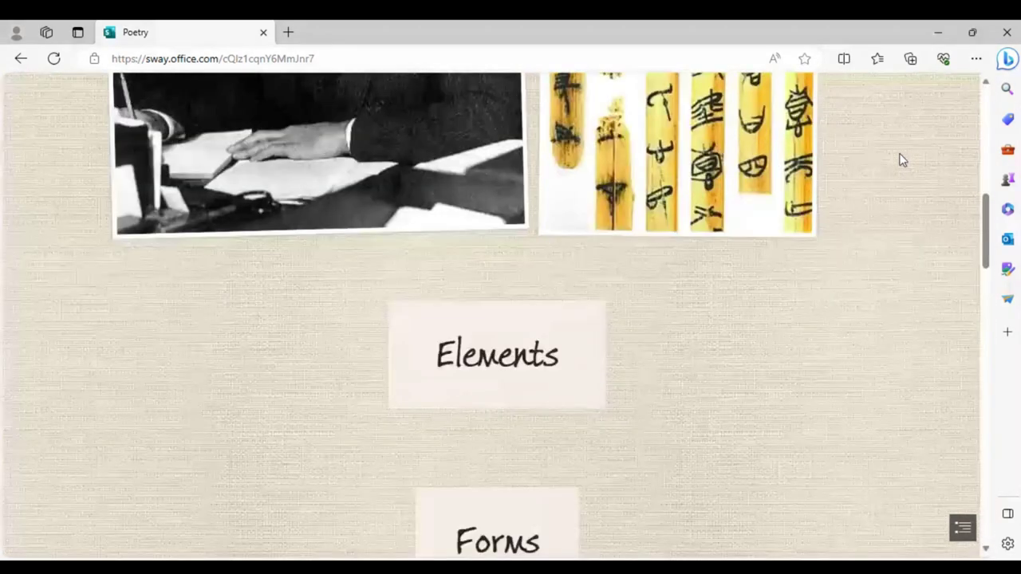
pyautogui.scroll(-6, 901, 161)
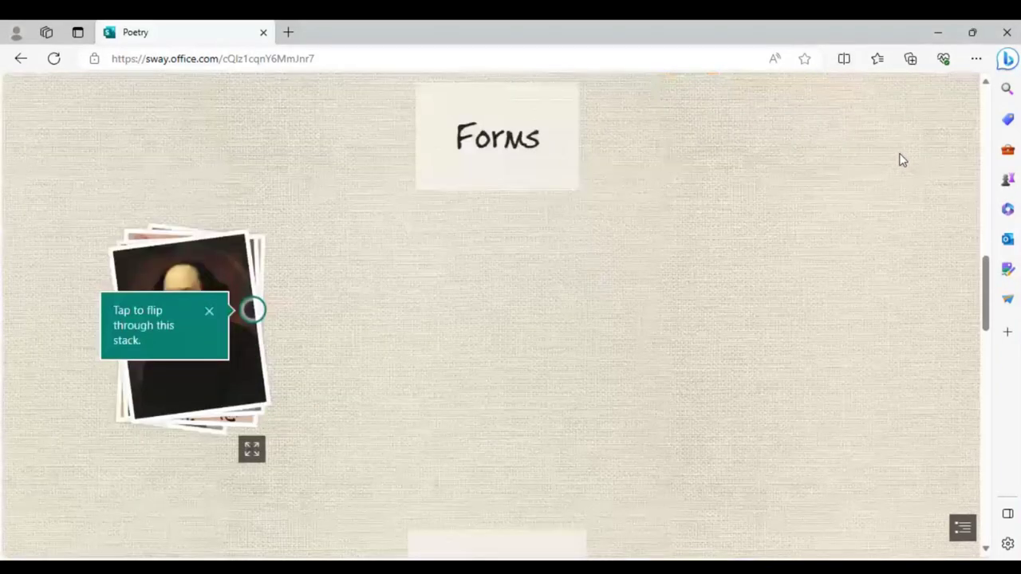
pyautogui.hotkey('alt', 'Left')
pyautogui.hotkey('alt', 'Left')
pyautogui.hotkey('alt', 'Left')
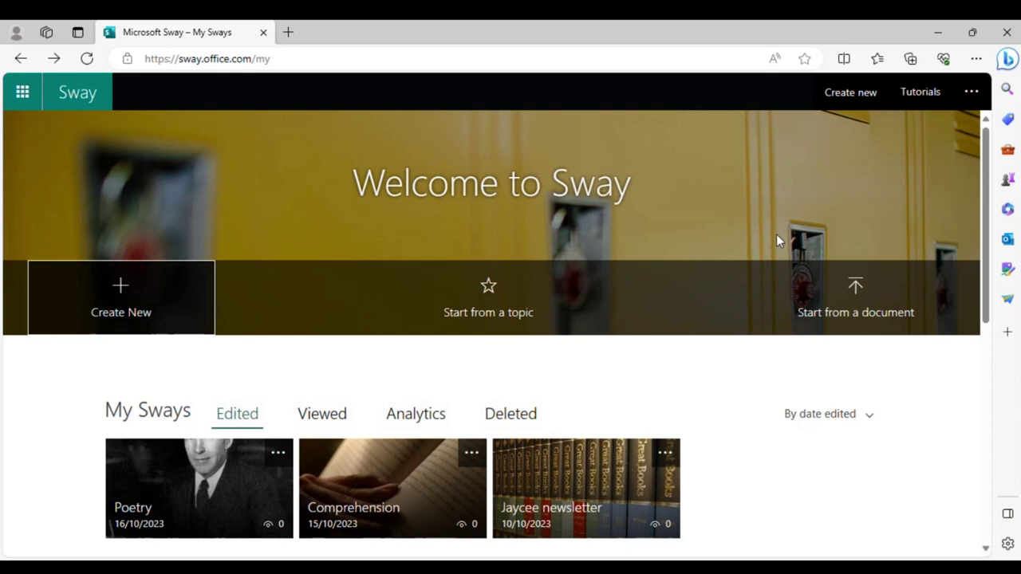
# Start a Sway from the document Anthem for doomed youth in Resources > Literature notes
pyautogui.scroll(-1, 798, 243)
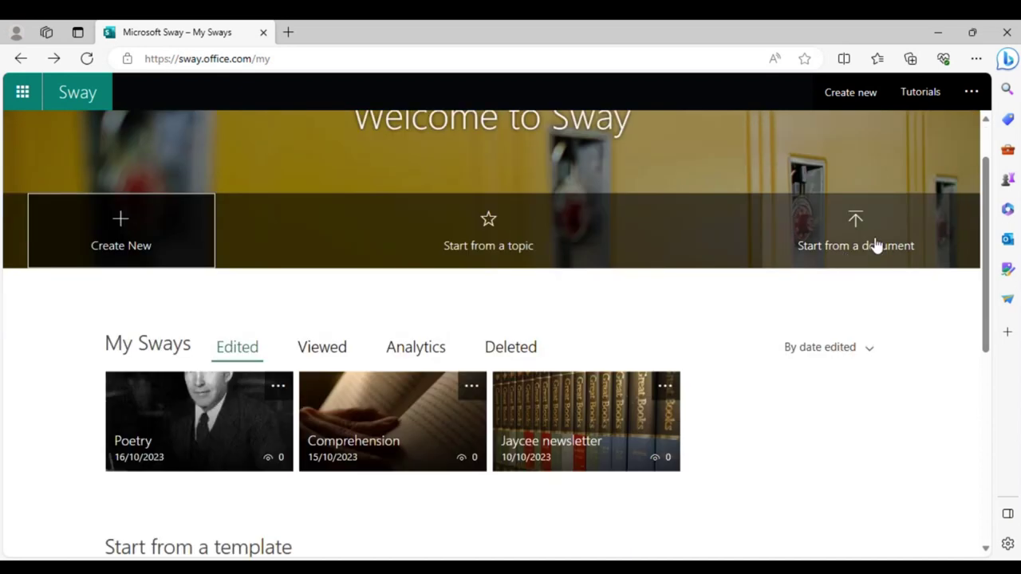
pyautogui.click(875, 246)
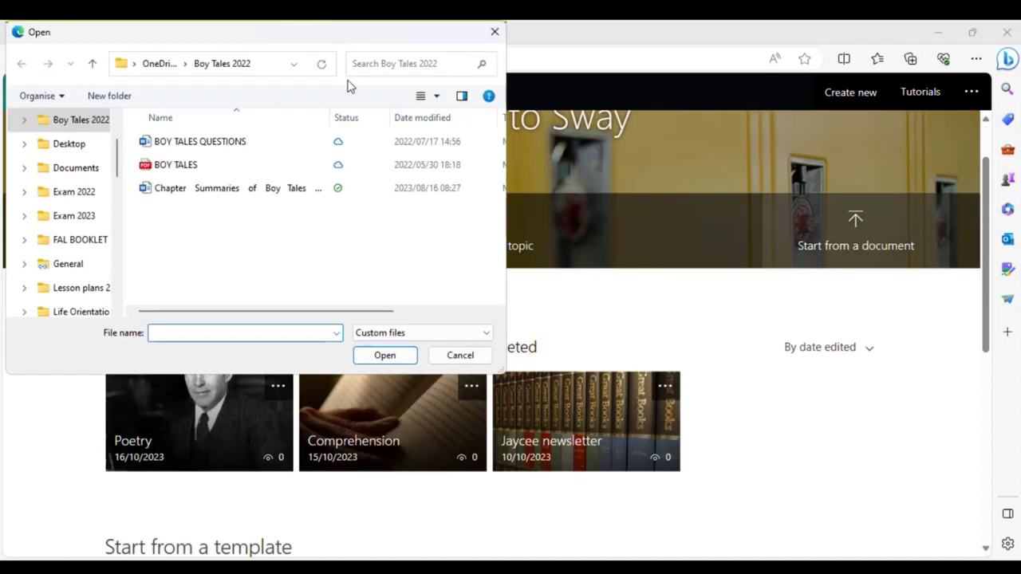
pyautogui.scroll(1, 83, 225)
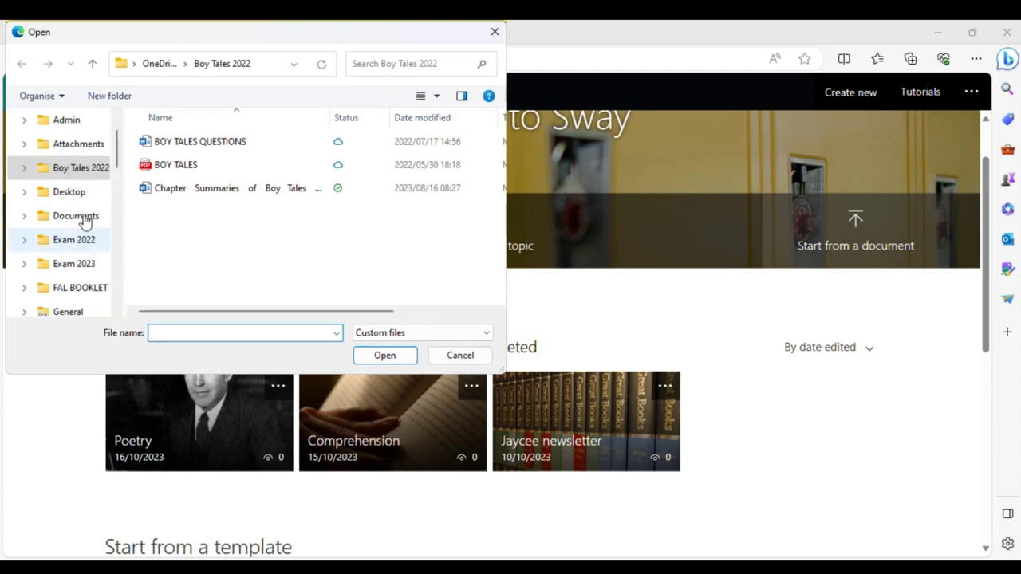
pyautogui.scroll(-3, 85, 223)
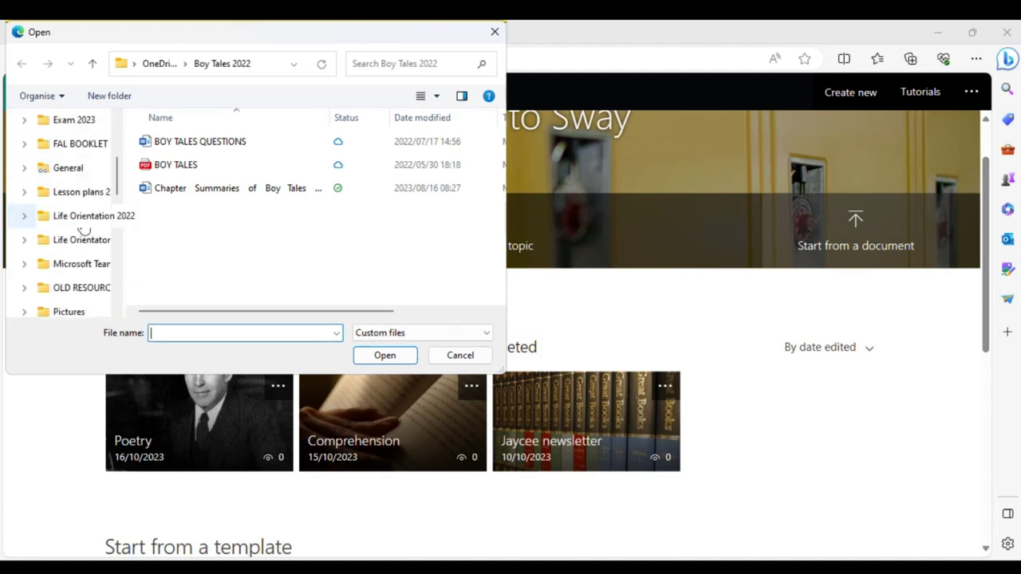
pyautogui.scroll(-5, 84, 229)
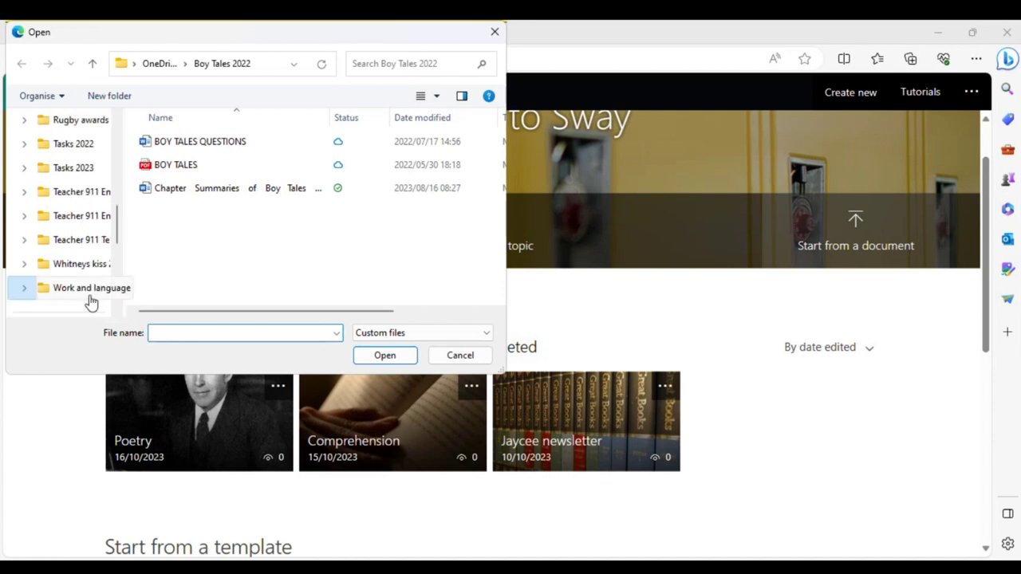
pyautogui.click(89, 293)
pyautogui.scroll(1, 77, 129)
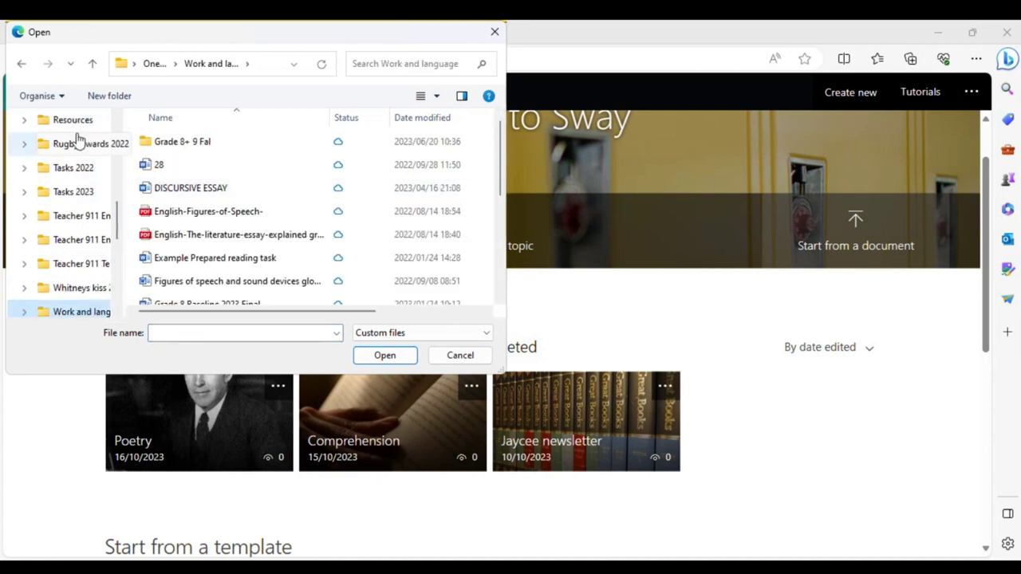
pyautogui.click(75, 121)
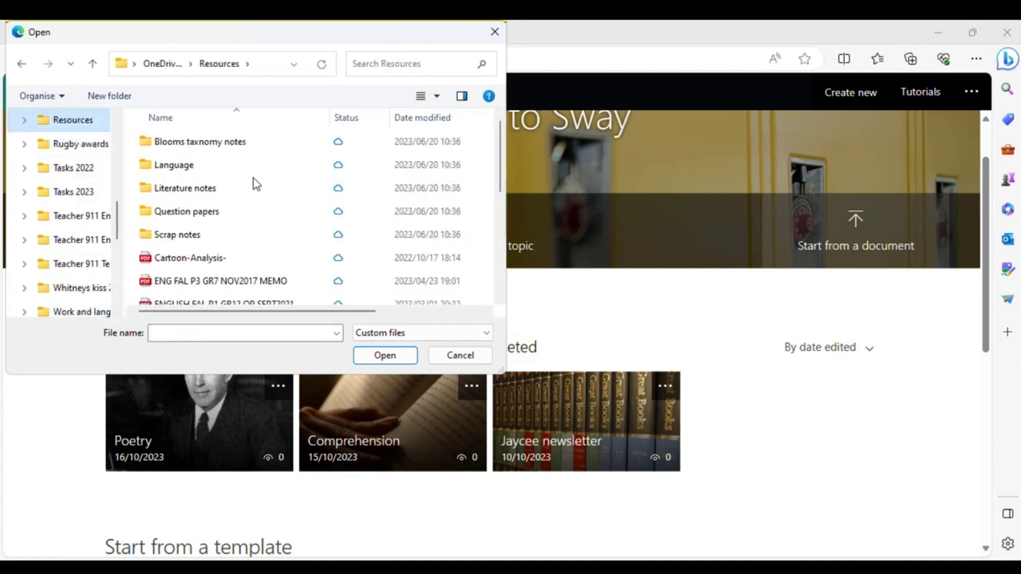
pyautogui.doubleClick(192, 191)
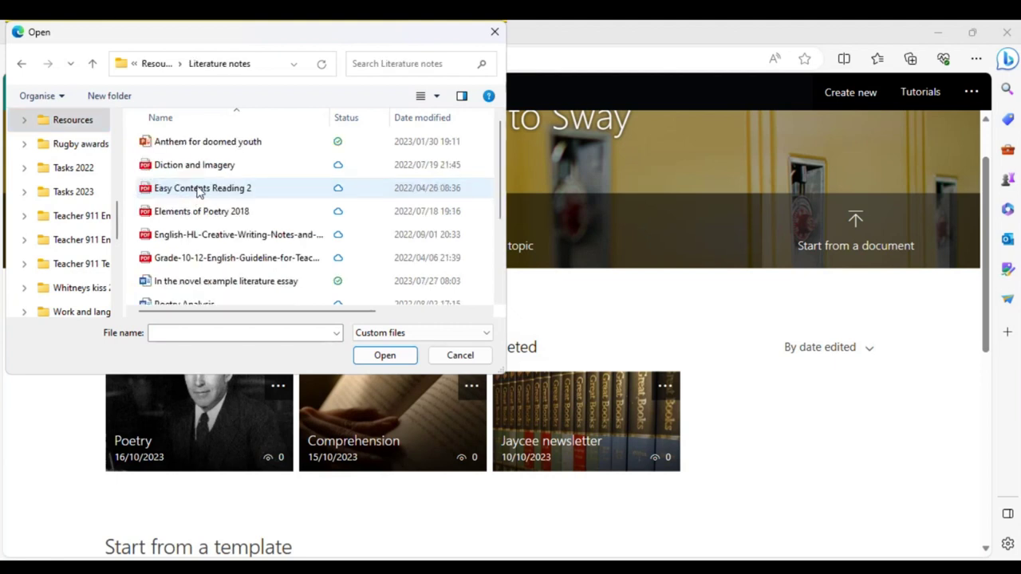
pyautogui.click(207, 144)
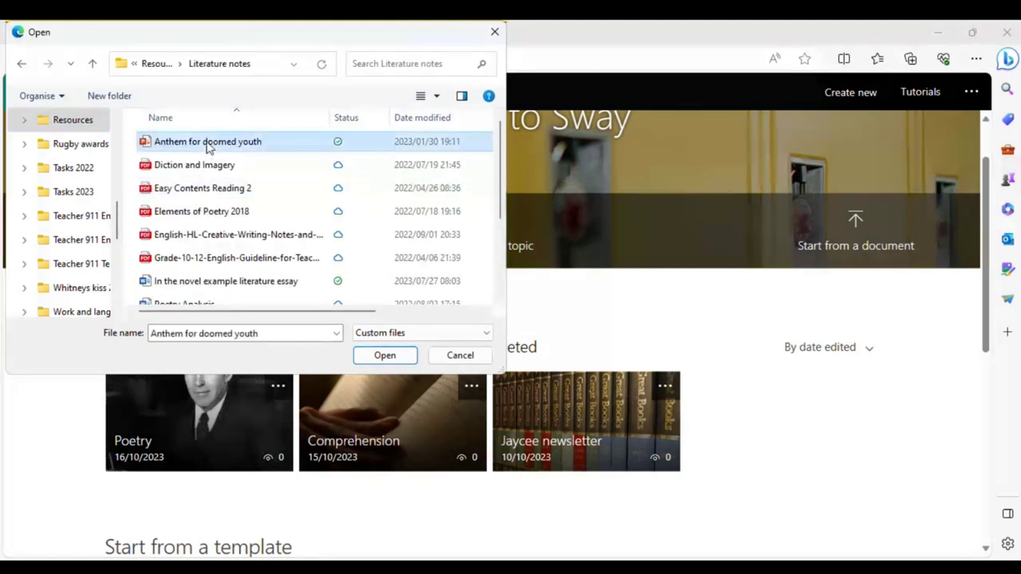
pyautogui.click(380, 356)
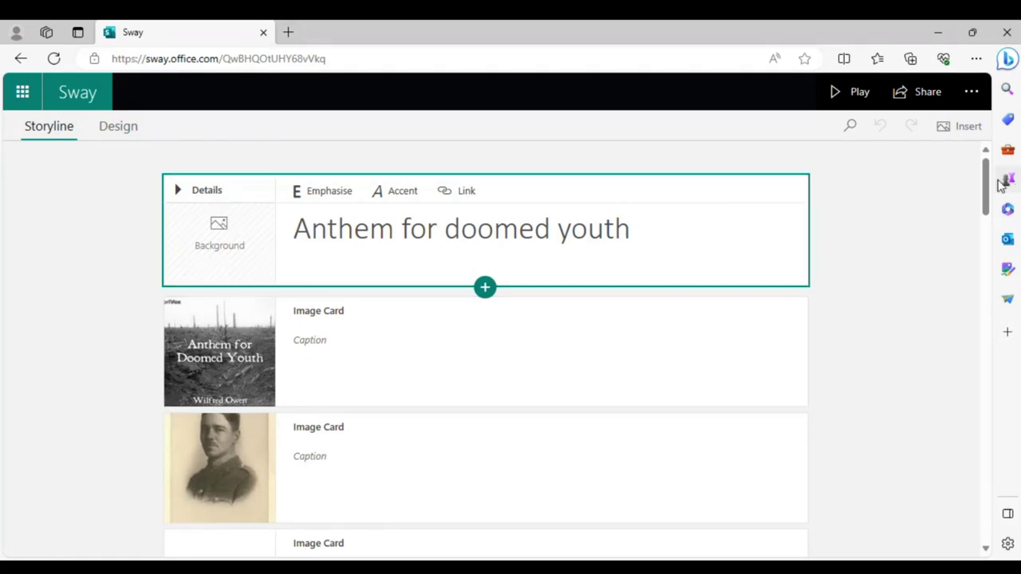
# Preview the imported Anthem for doomed youth Sway in Play mode and scroll through it
pyautogui.moveTo(987, 191); pyautogui.dragTo(966, 165)
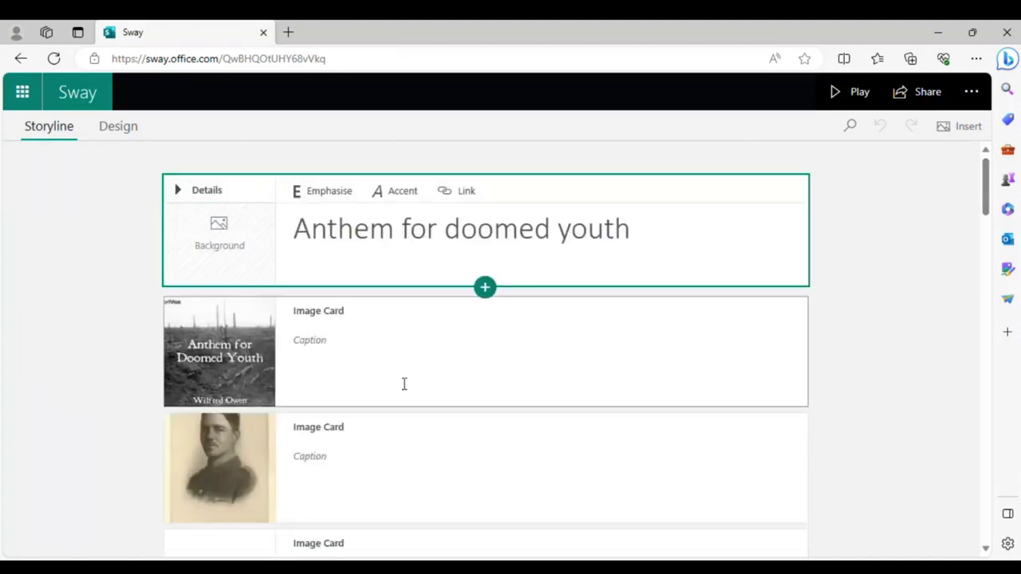
pyautogui.click(831, 93)
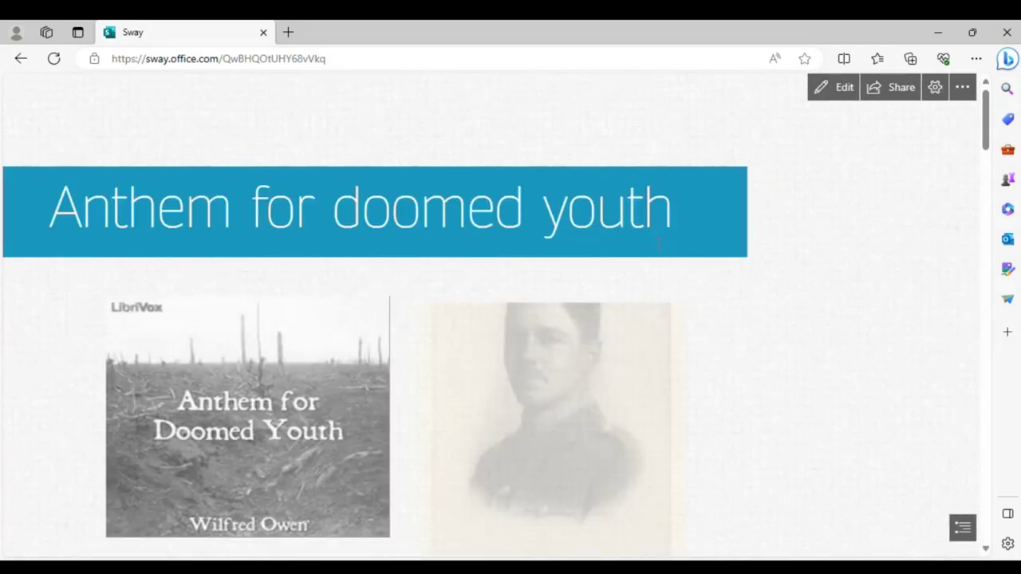
pyautogui.scroll(-5, 781, 222)
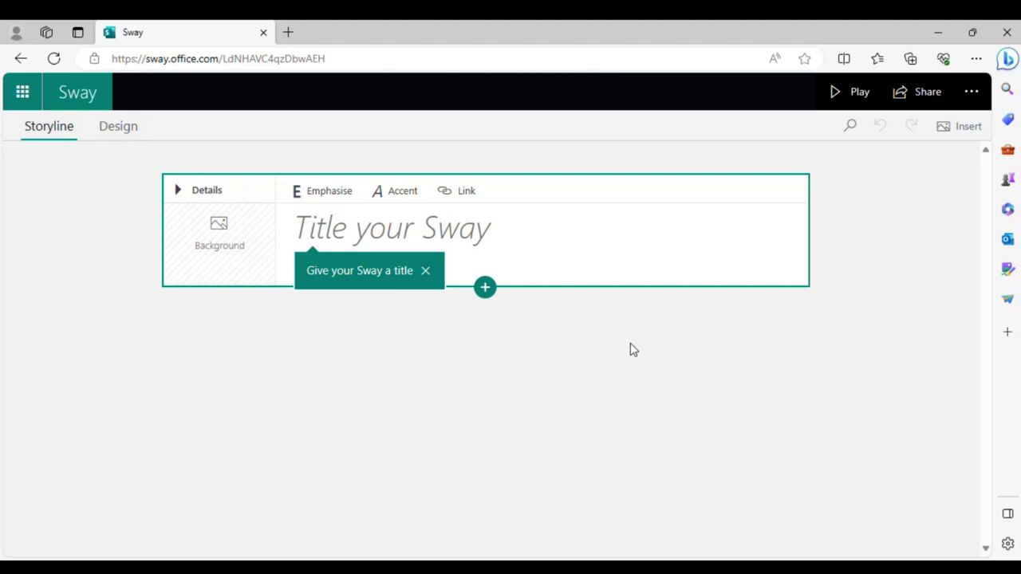
# Return to My Sways, create a new blank Sway, and briefly check its Design view
pyautogui.click(423, 272)
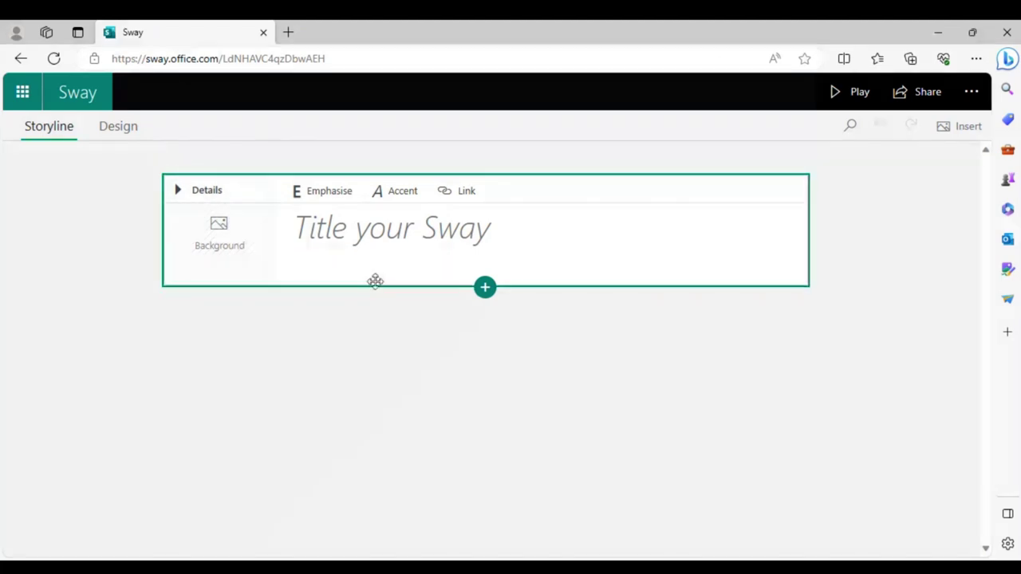
pyautogui.click(19, 59)
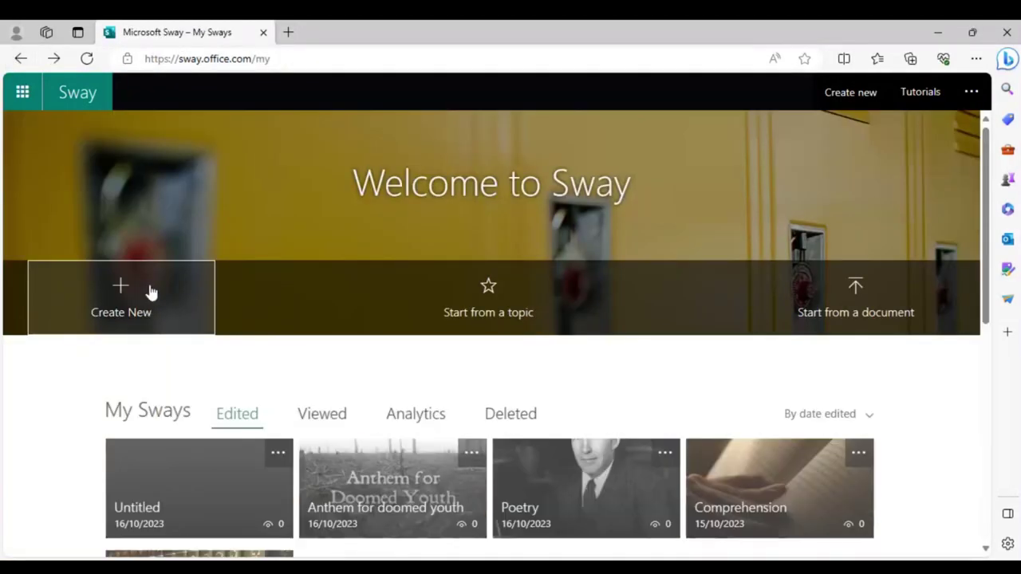
pyautogui.click(151, 289)
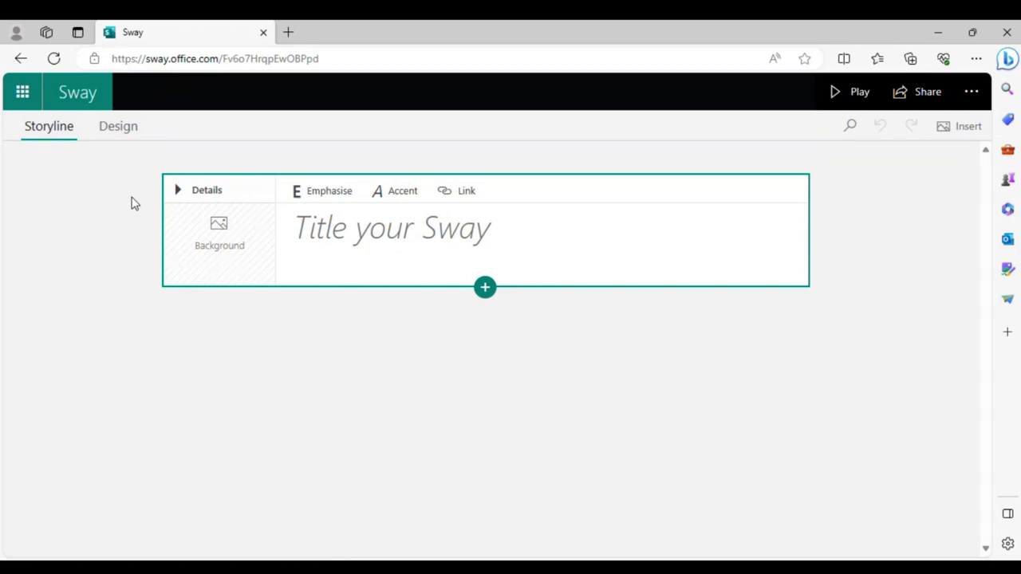
pyautogui.click(126, 130)
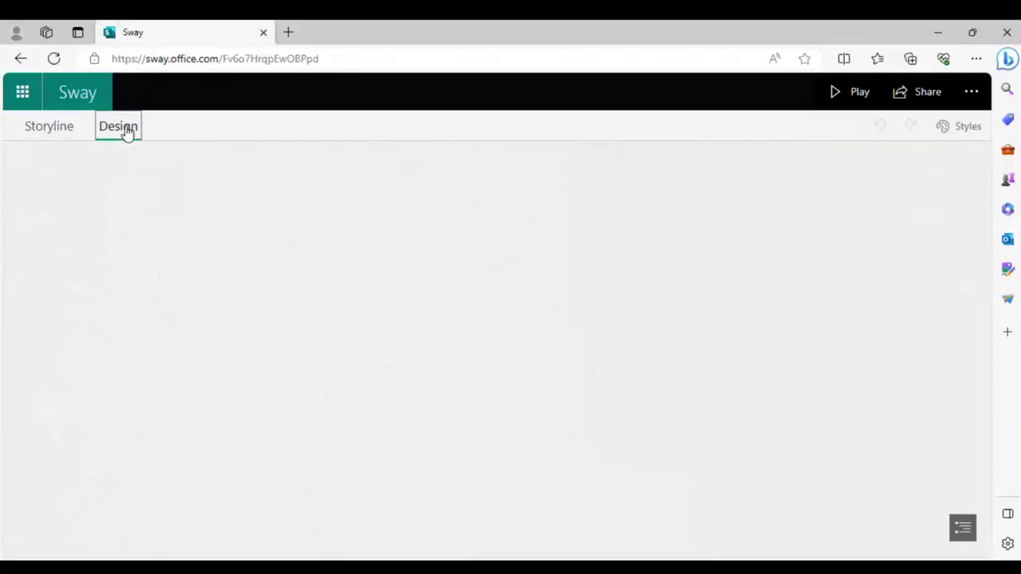
pyautogui.click(68, 127)
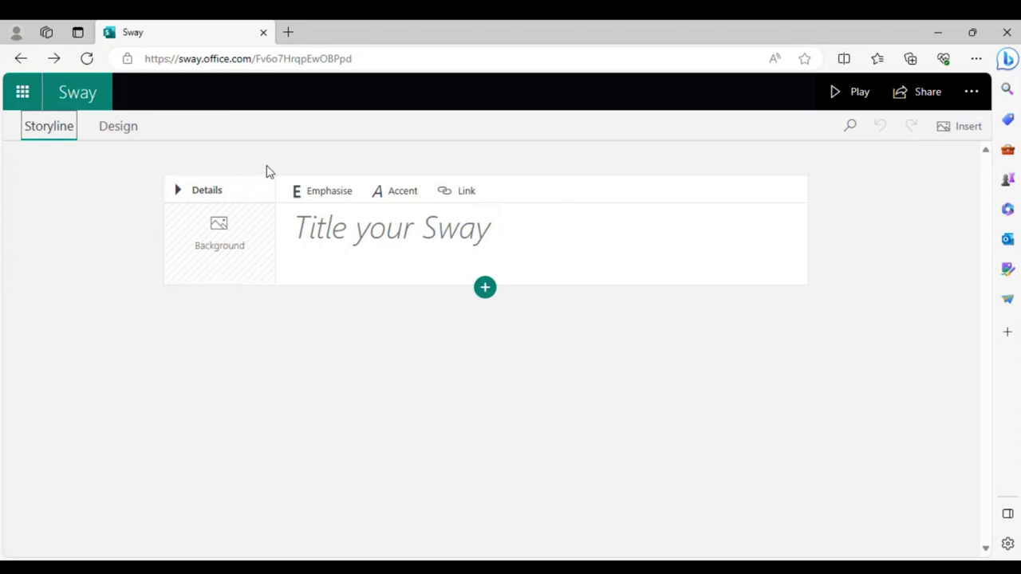
# Enter the title POETRY on the blank Sway's title card
pyautogui.click(397, 243)
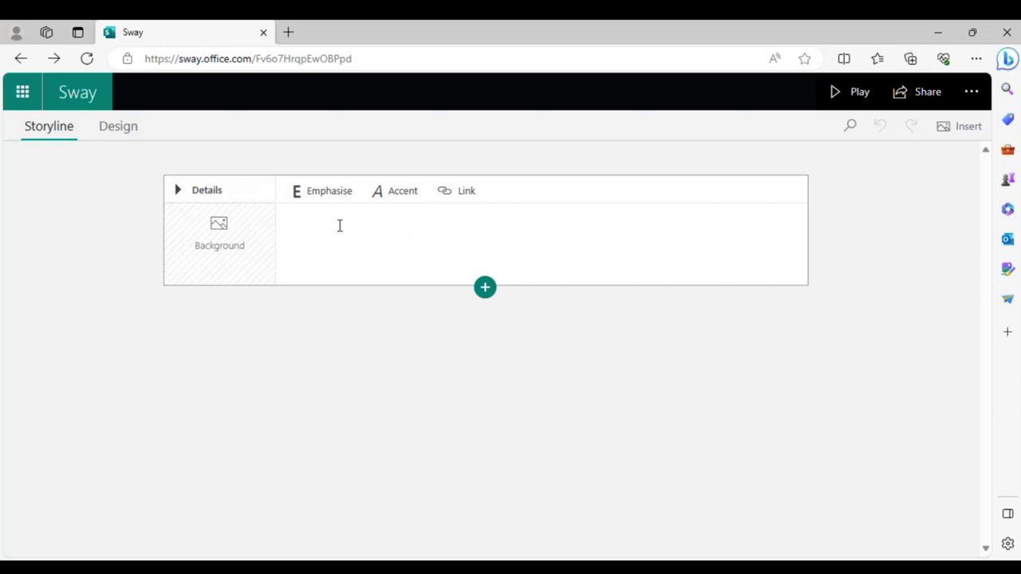
pyautogui.write('P')
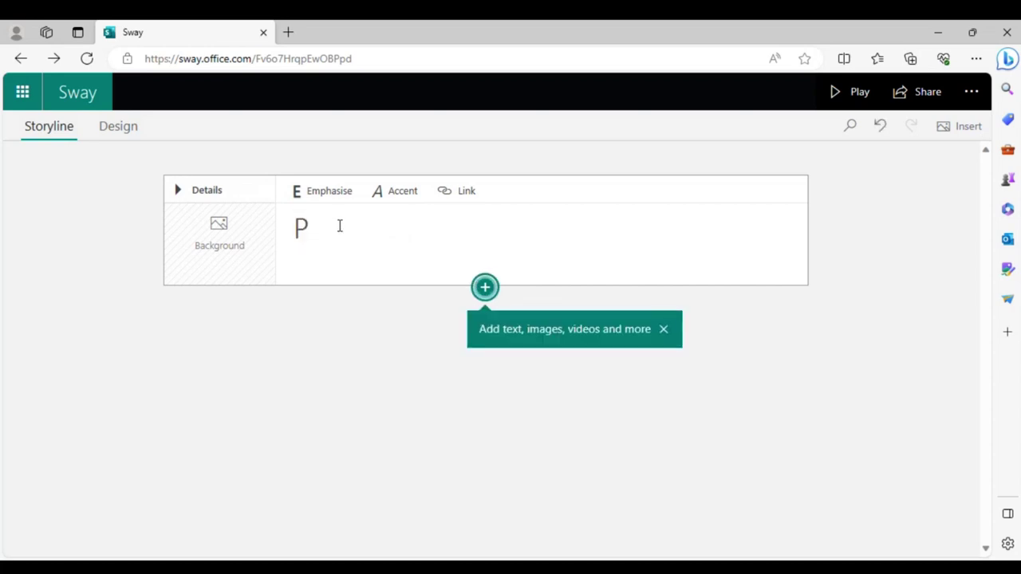
pyautogui.write('OETRY')
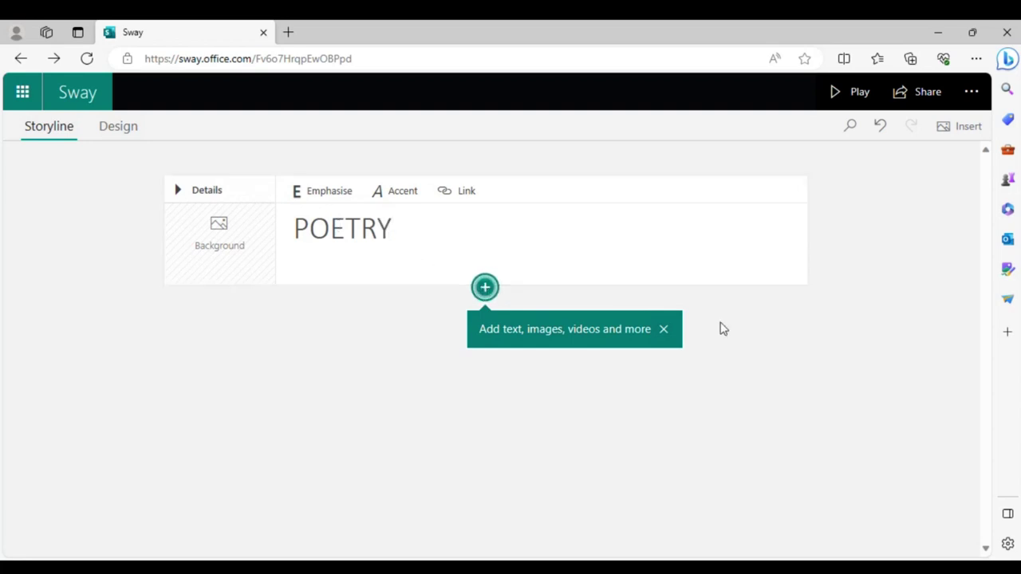
pyautogui.click(663, 329)
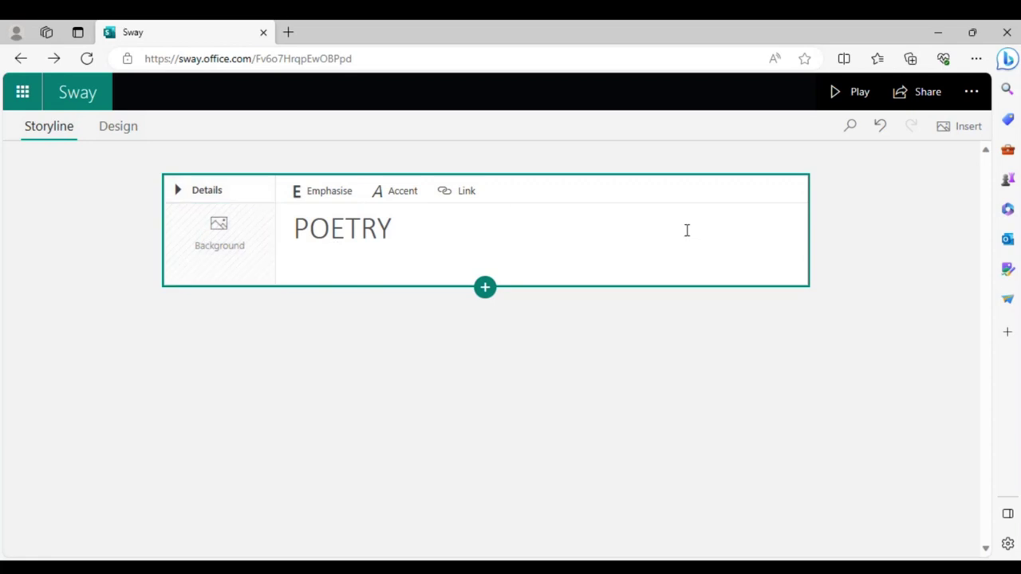
# Set the Poetry word-art image from the POETRY image search as the title card background
pyautogui.click(247, 242)
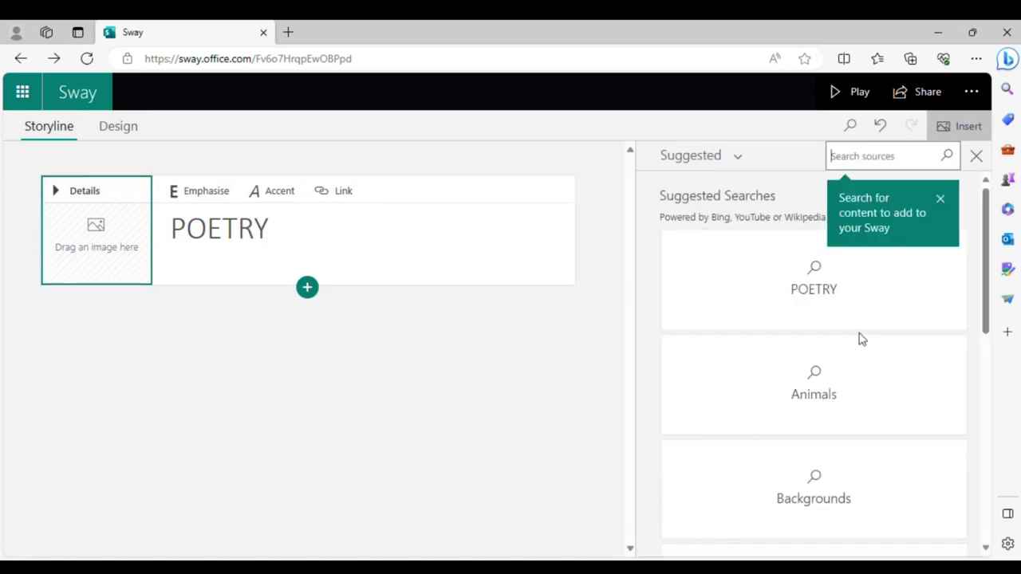
pyautogui.click(940, 198)
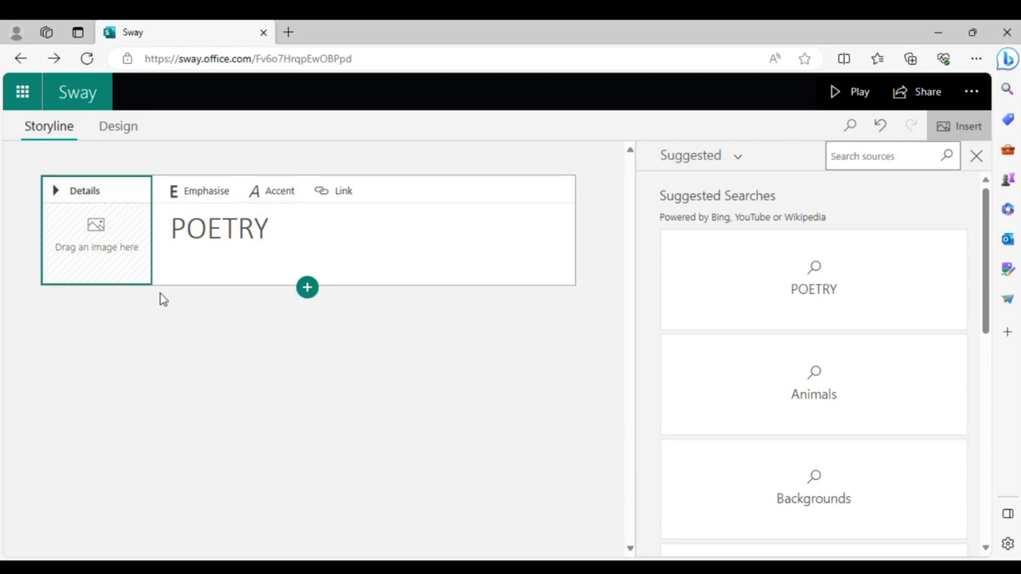
pyautogui.click(849, 262)
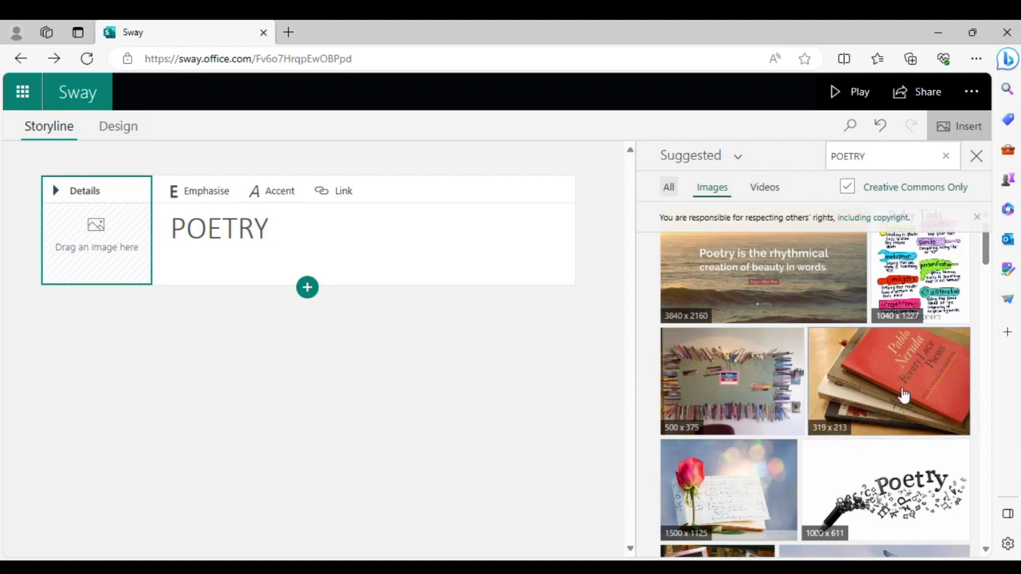
pyautogui.click(903, 363)
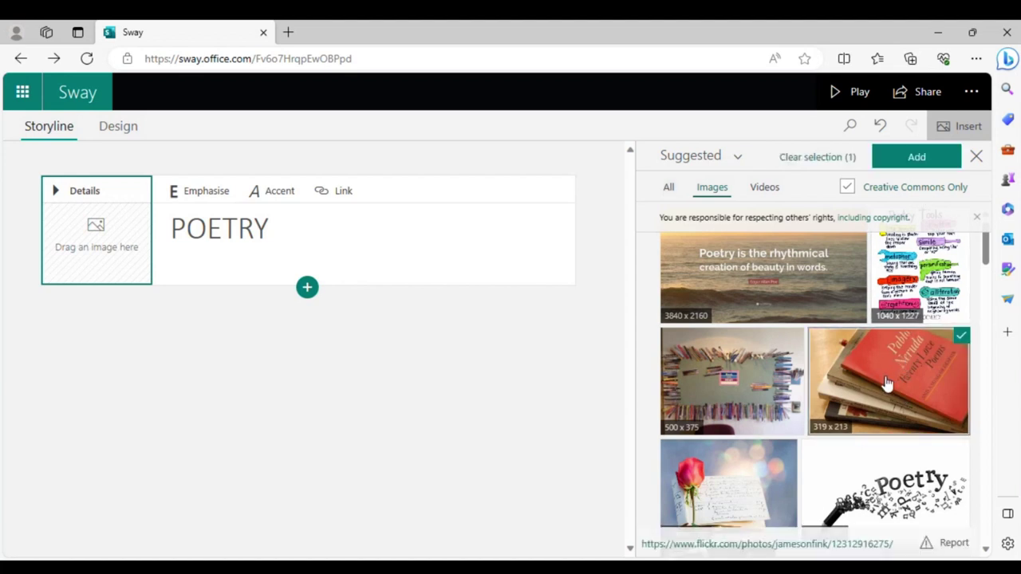
pyautogui.scroll(-1, 882, 391)
pyautogui.click(879, 429)
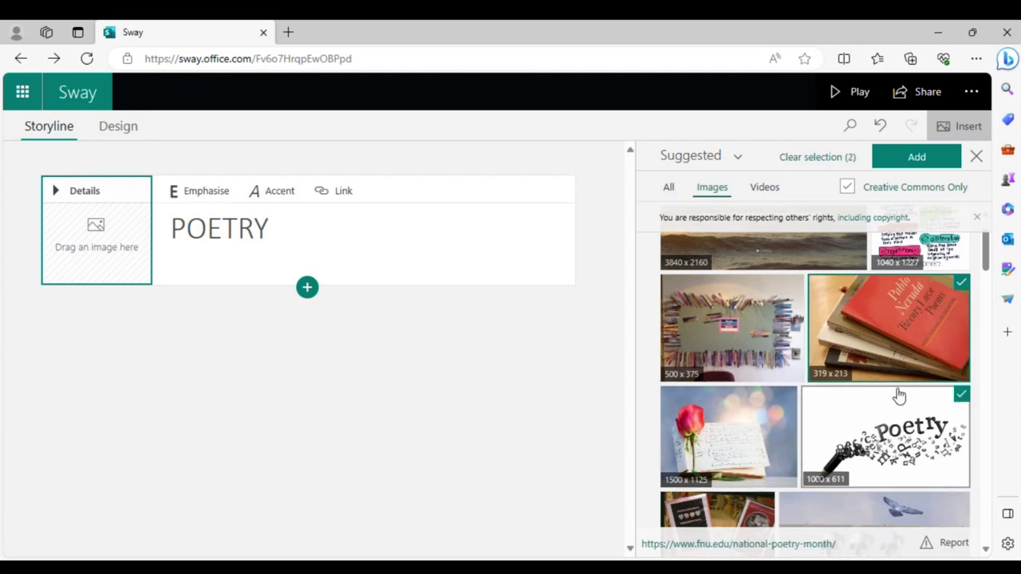
pyautogui.click(927, 315)
pyautogui.scroll(-1, 882, 444)
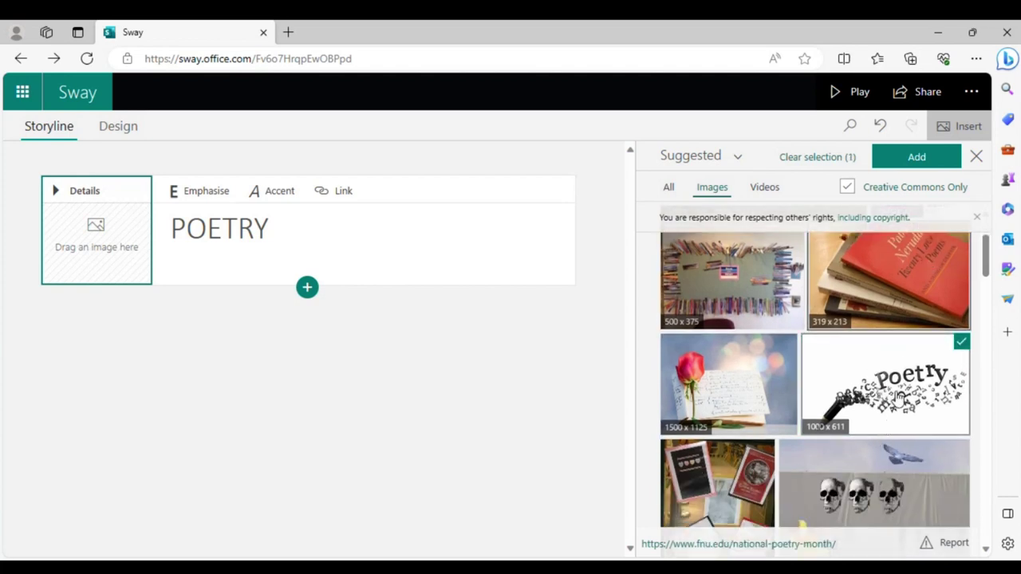
pyautogui.scroll(1, 909, 389)
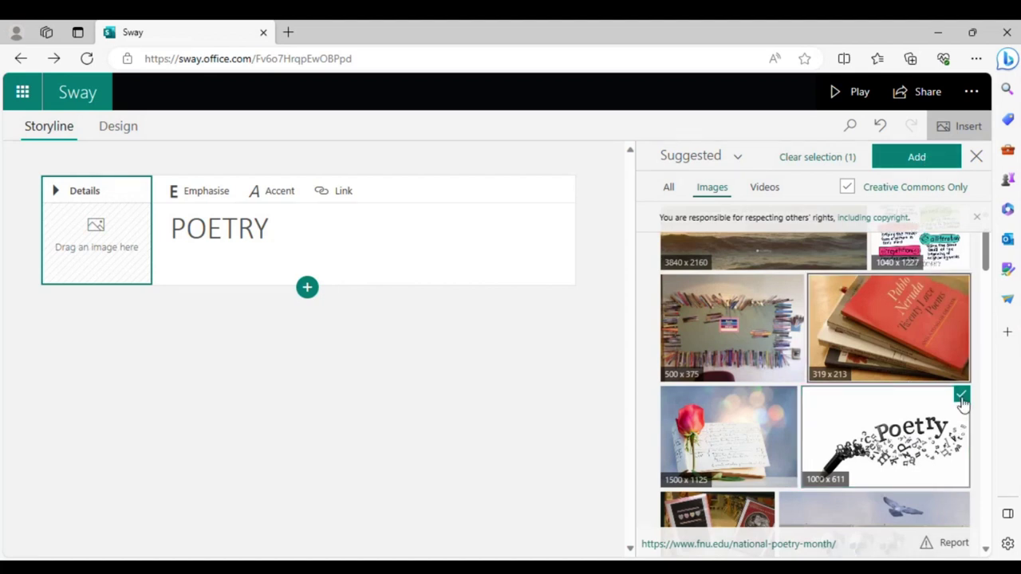
pyautogui.click(908, 160)
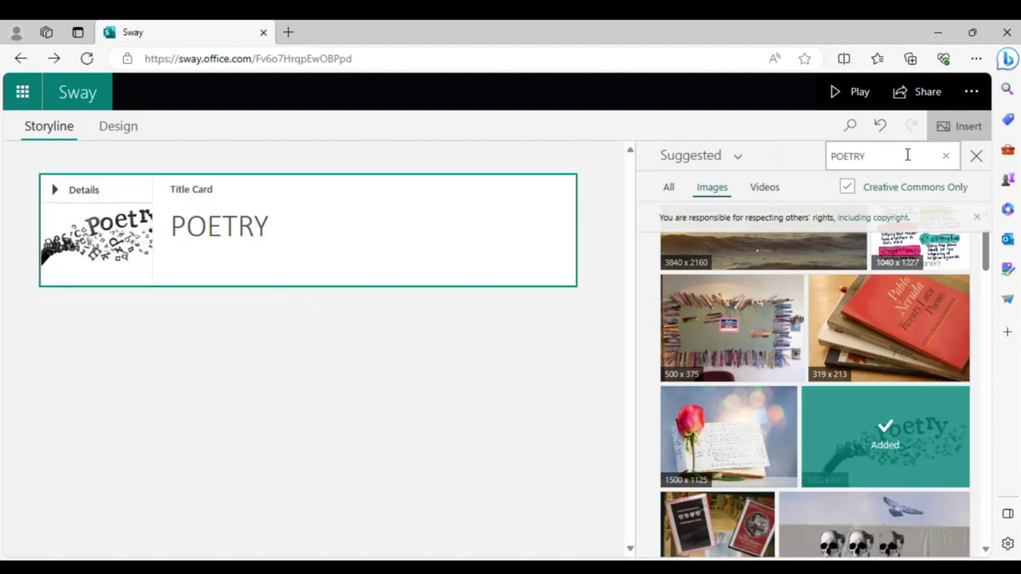
pyautogui.click(975, 156)
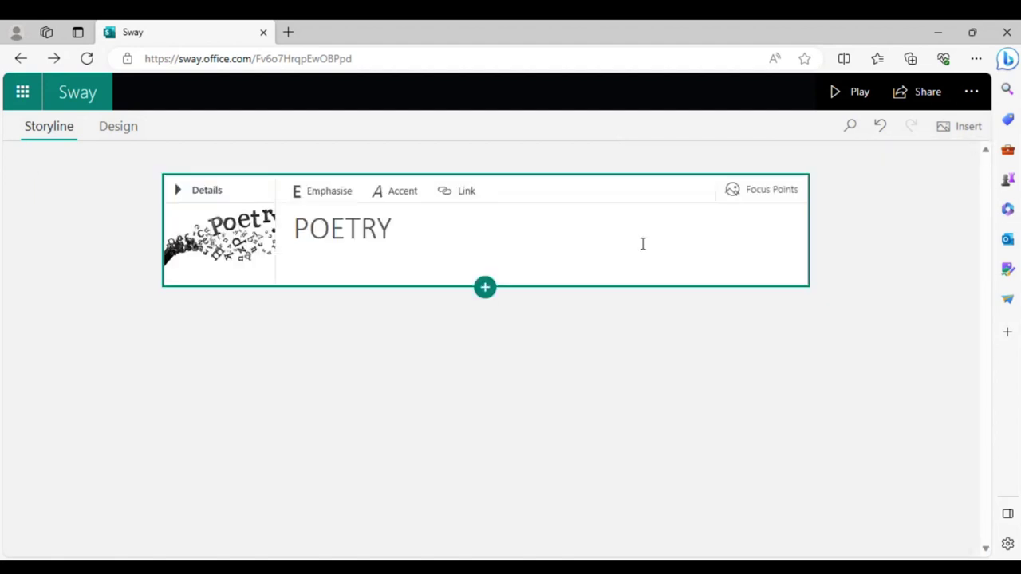
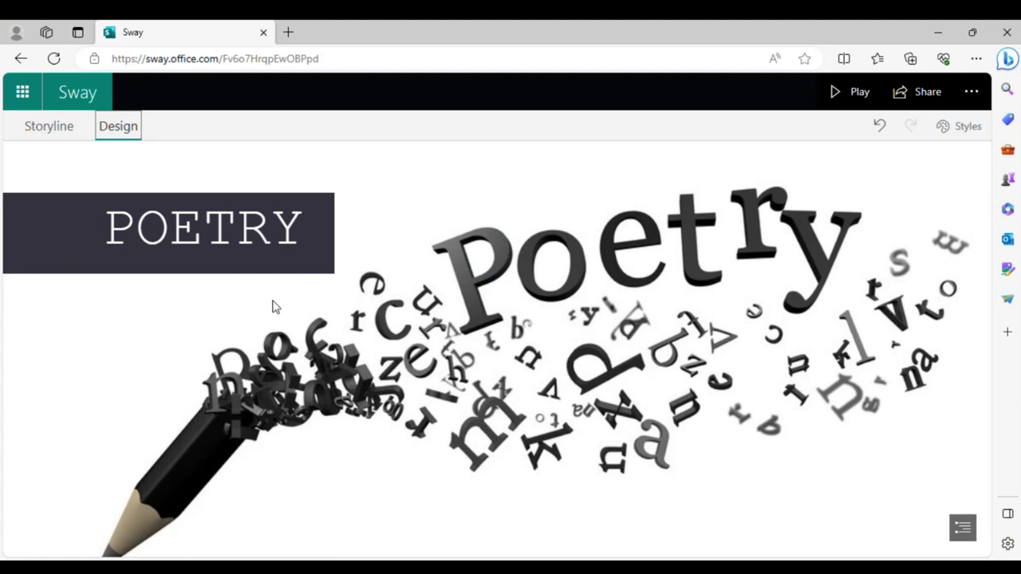
# Preview the design with the POETRY title card, then go back to the storyline editor
pyautogui.click(33, 133)
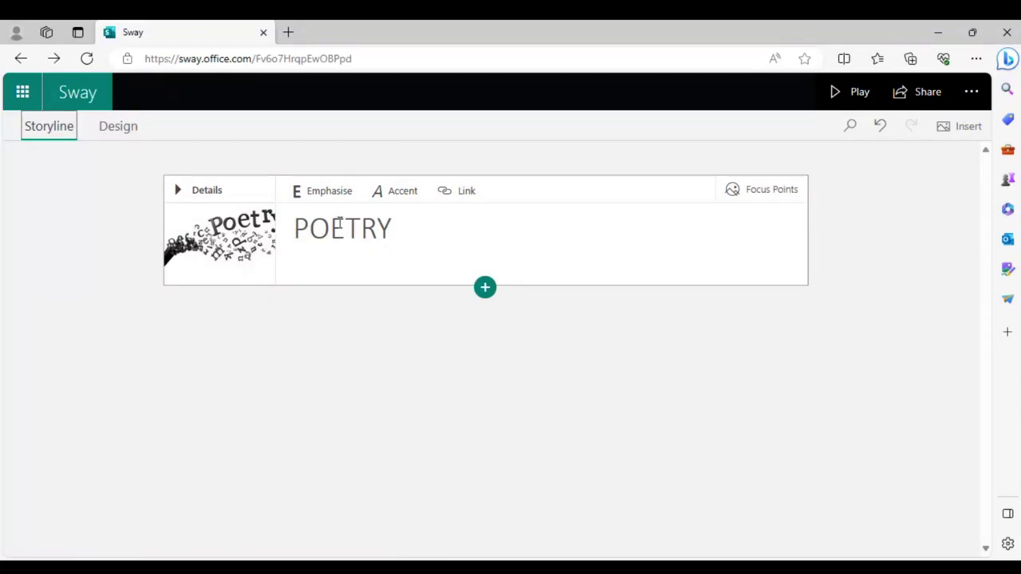
pyautogui.click(120, 130)
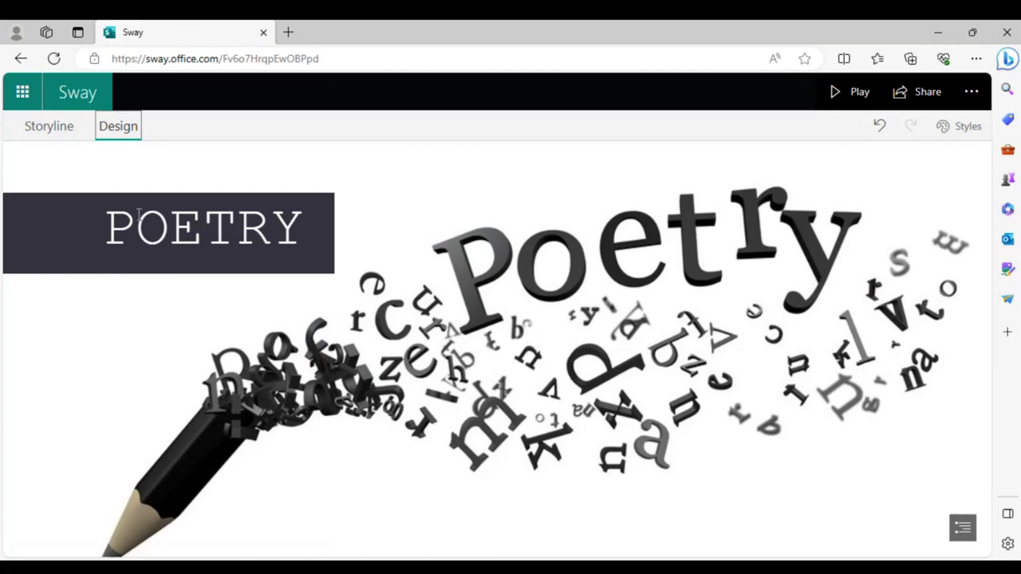
pyautogui.click(65, 130)
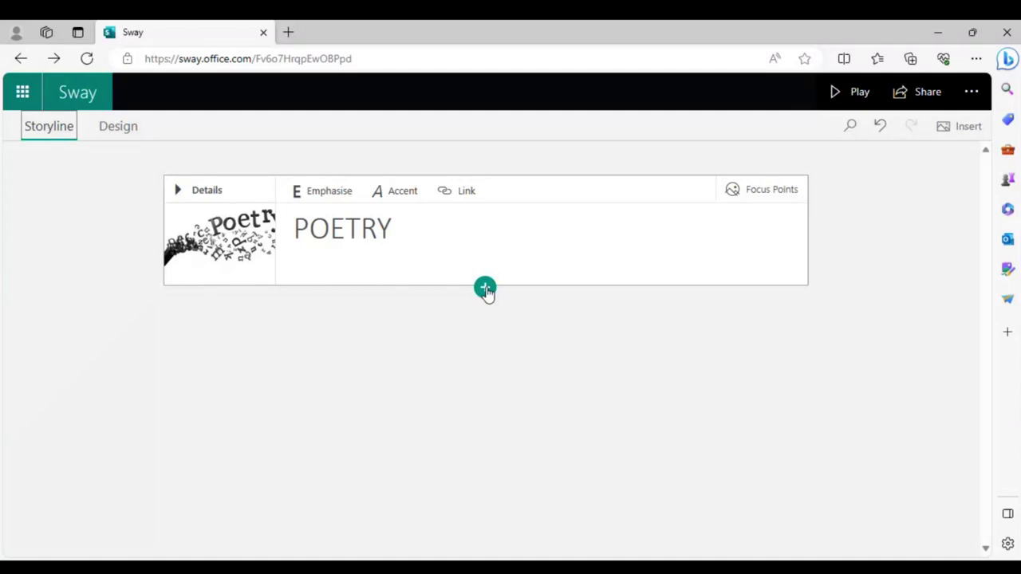
# Add a Text card from the Suggested options below the POETRY title card
pyautogui.click(485, 288)
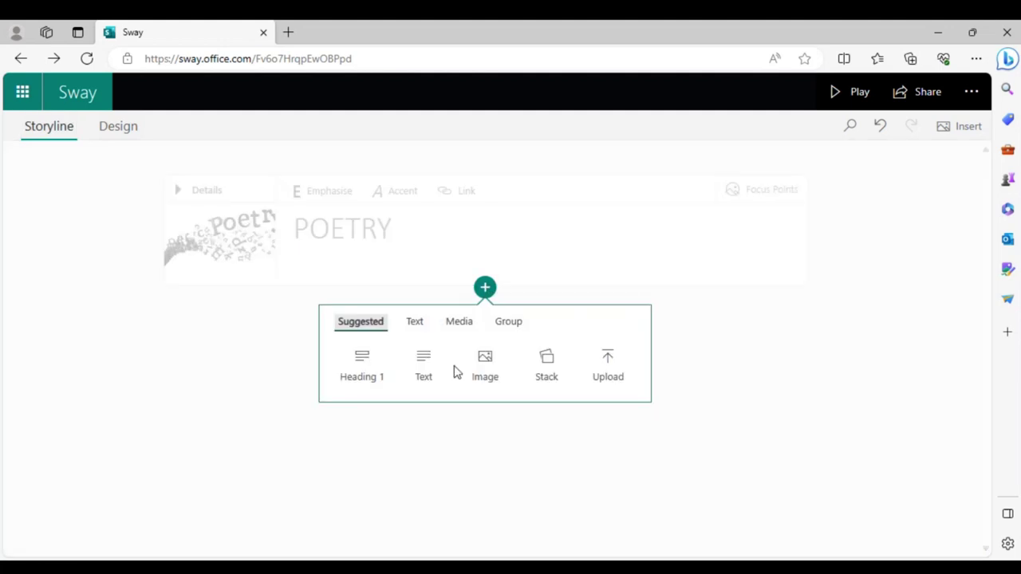
pyautogui.click(196, 296)
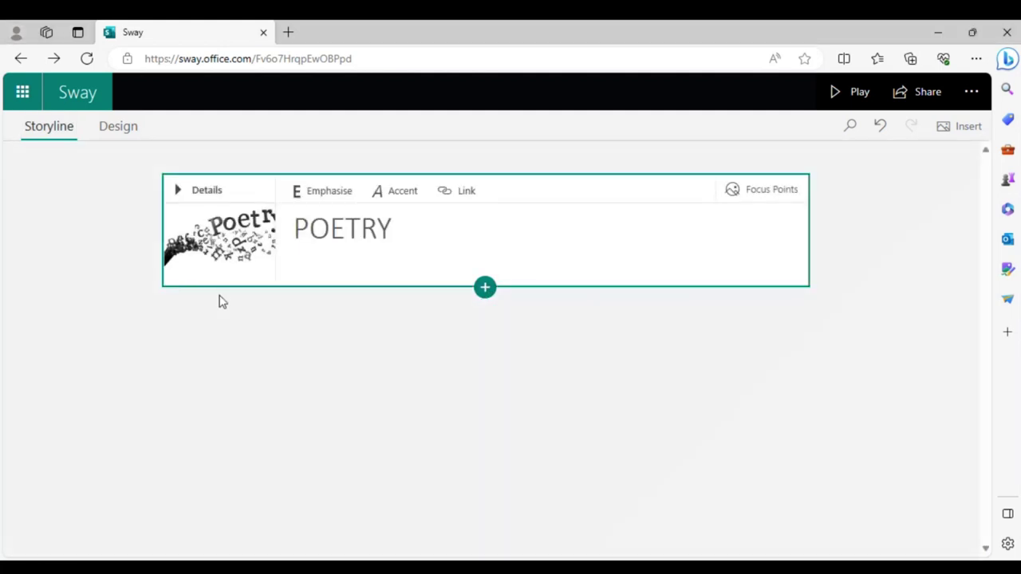
pyautogui.click(484, 293)
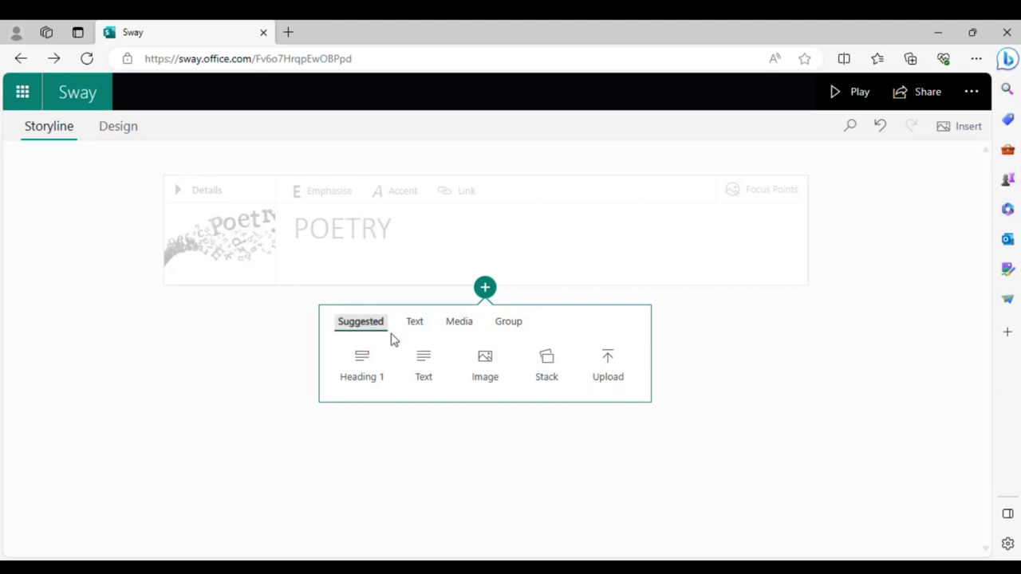
pyautogui.click(417, 328)
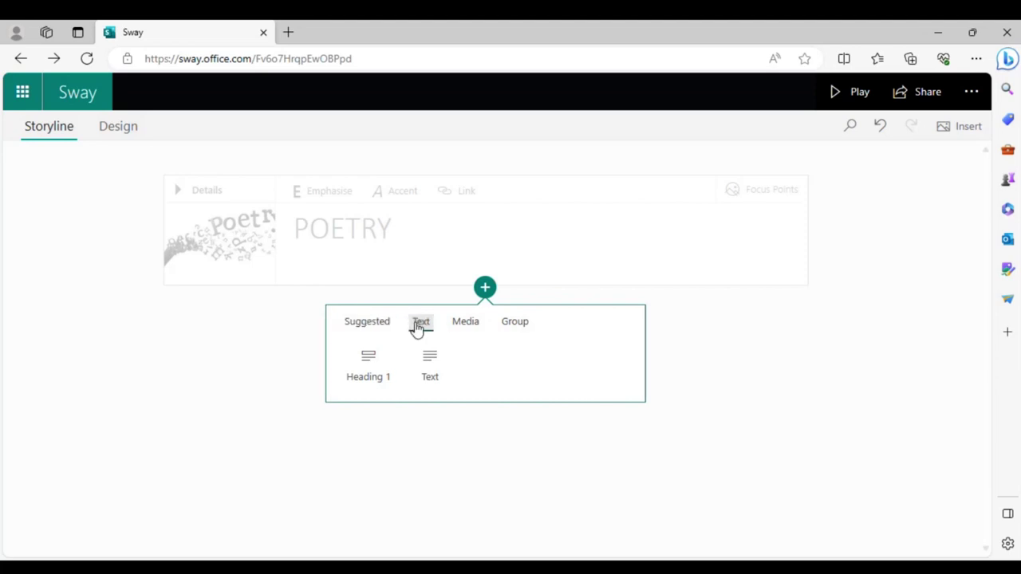
pyautogui.click(458, 326)
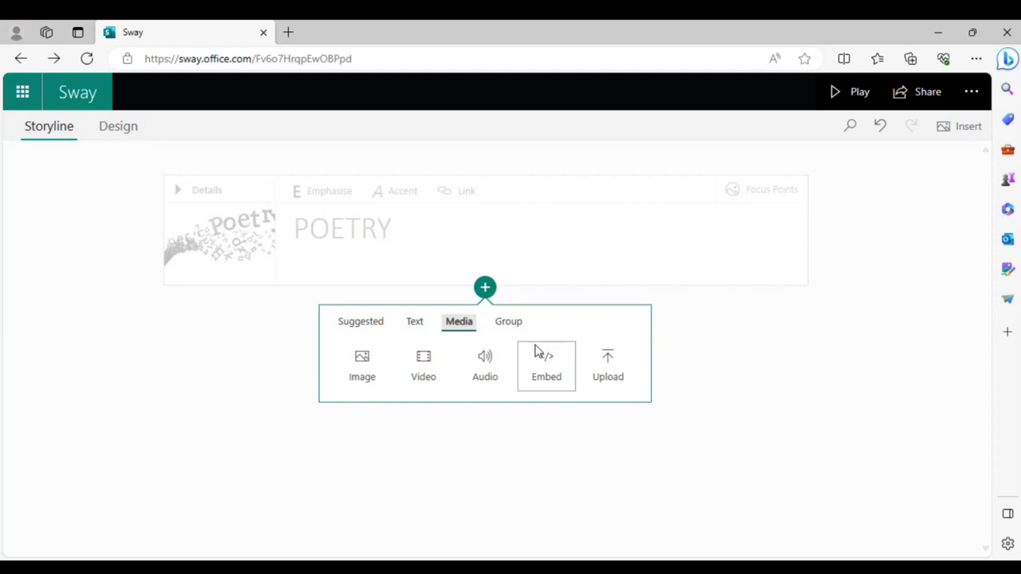
pyautogui.click(364, 323)
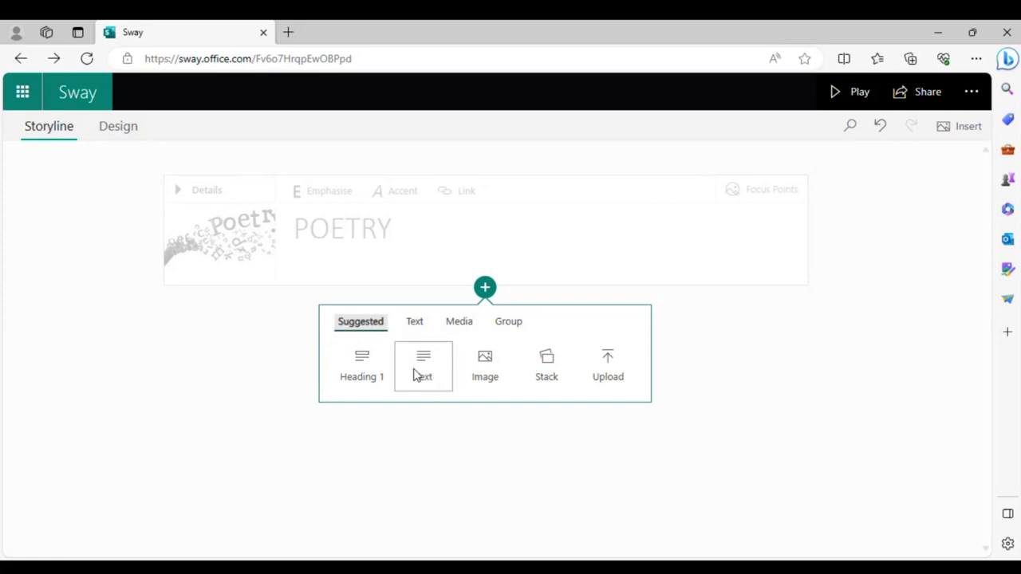
pyautogui.click(413, 373)
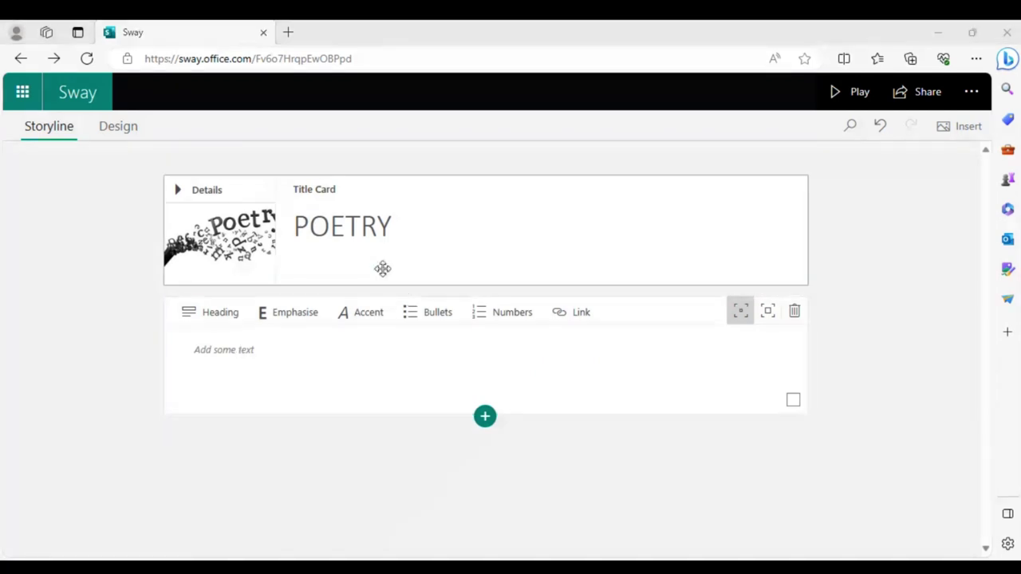
# Write the bullets 'Poetry is great.' and 'Poetry is complicated.' in the text card
pyautogui.click(237, 354)
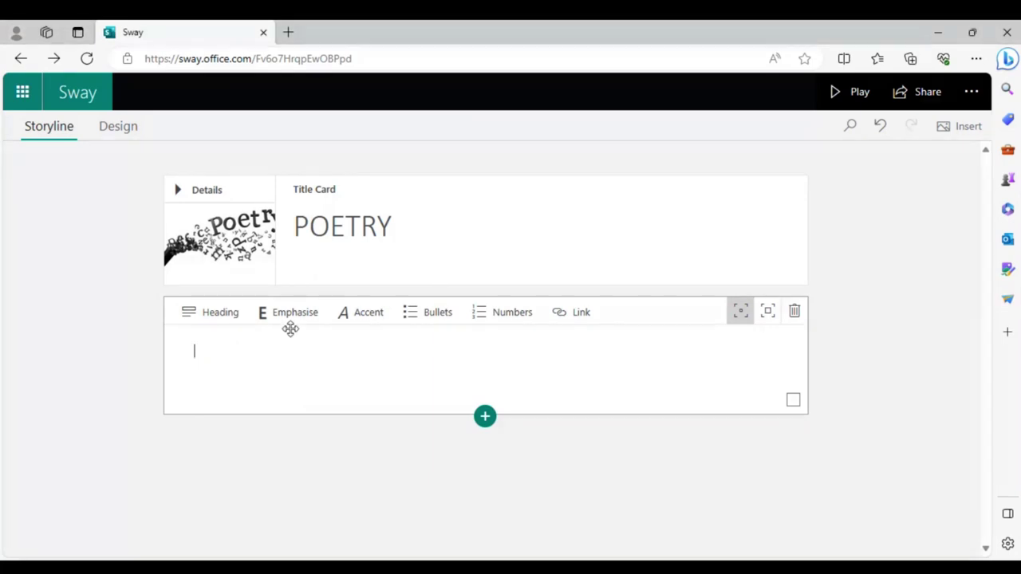
pyautogui.click(436, 318)
pyautogui.write('Poe')
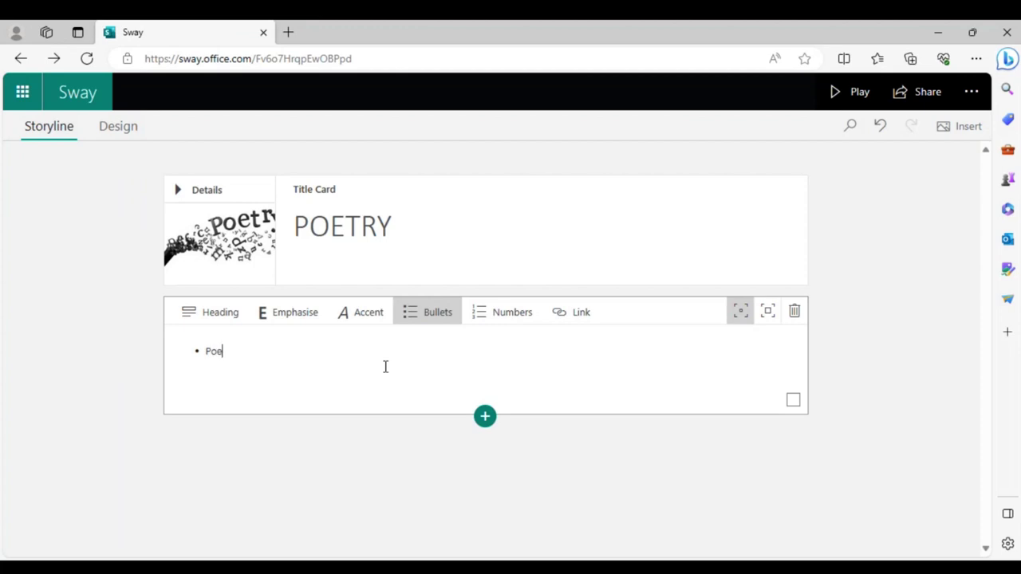
pyautogui.write('try is great')
pyautogui.press('Return')
pyautogui.write('Poetry is')
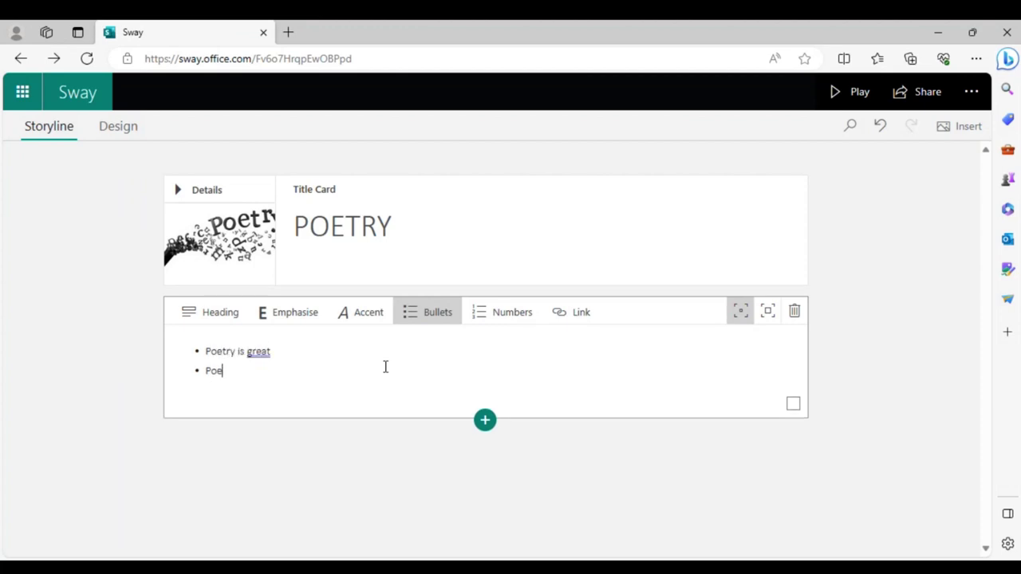
pyautogui.write(' complicated')
pyautogui.press('Up')
pyautogui.write('.')
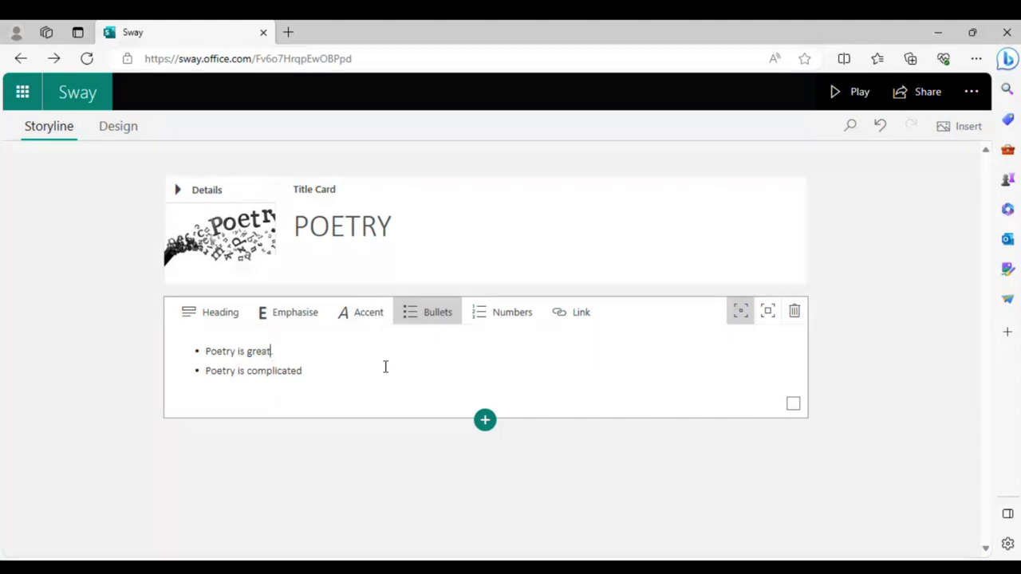
pyautogui.press('Down')
pyautogui.press('Right')
pyautogui.press('Right')
pyautogui.press('Right')
pyautogui.press('Right')
pyautogui.write('.')
# Add a third bullet, 'Poetry is very thought provoking.', and remove the stray extra word
pyautogui.press('Return')
pyautogui.write('P')
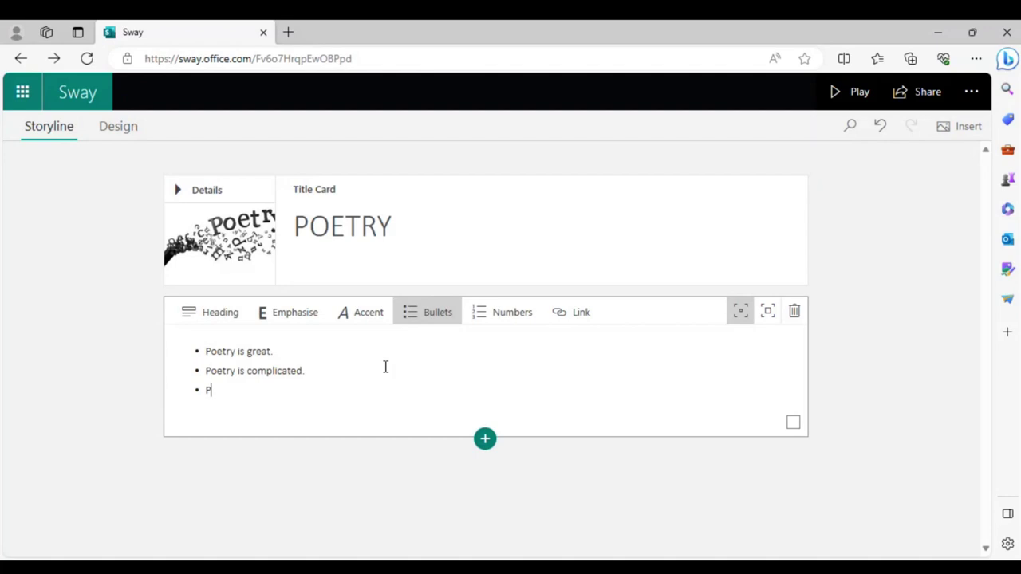
pyautogui.write('oetry is very though')
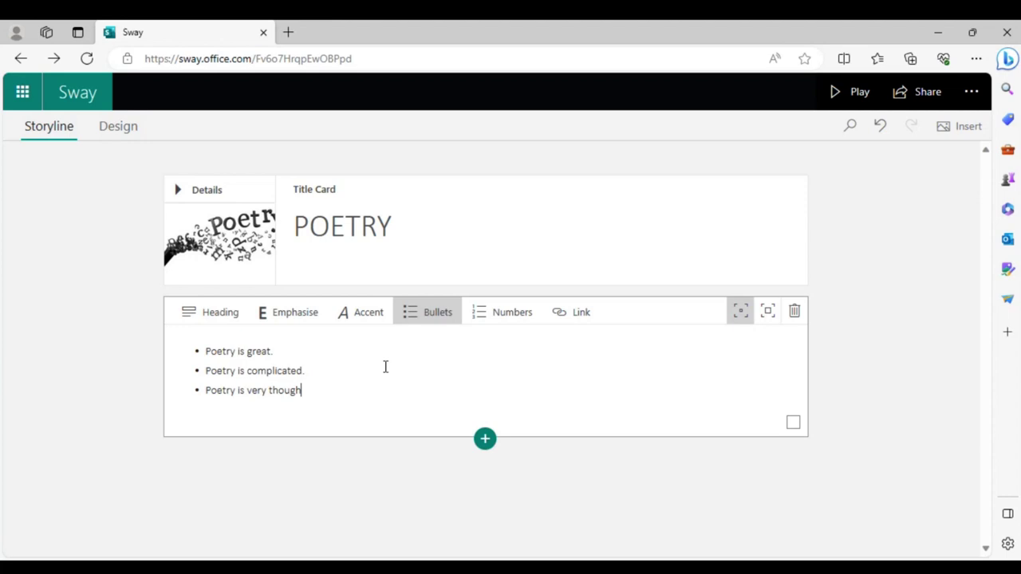
pyautogui.write('t provo')
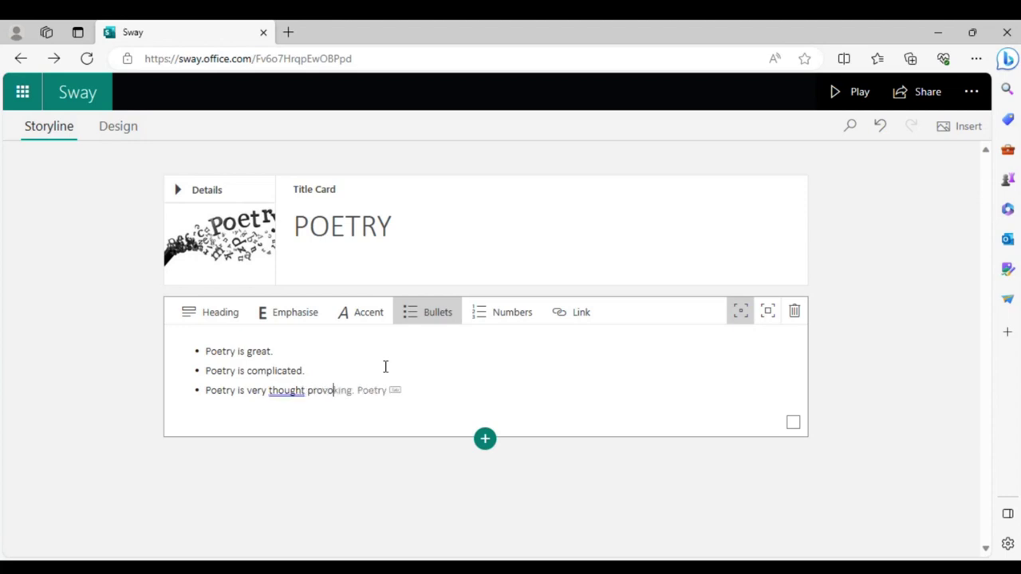
pyautogui.press('Tab')
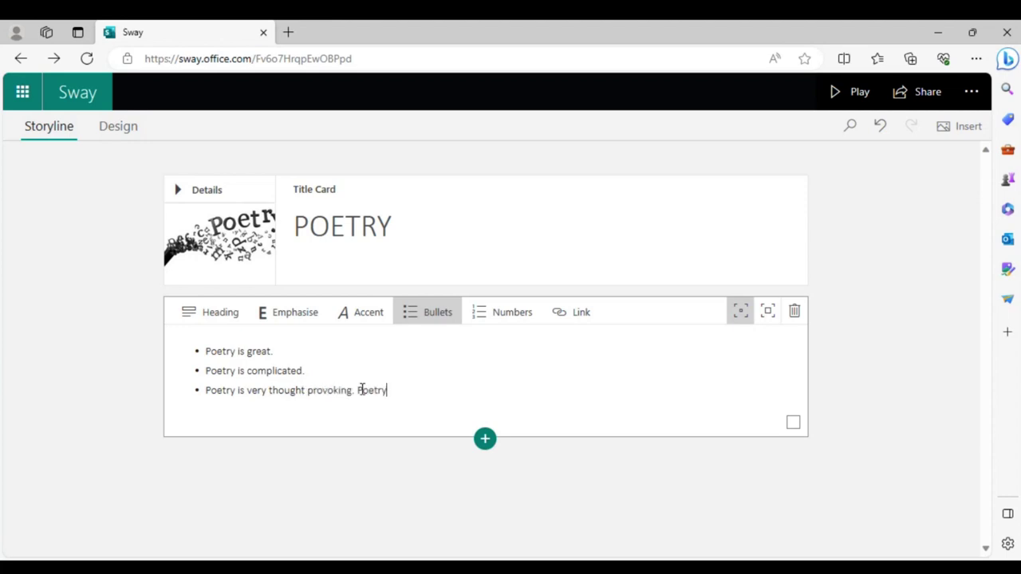
pyautogui.click(354, 390)
pyautogui.click(395, 388)
pyautogui.press('BackSpace')
pyautogui.press('BackSpace')
pyautogui.press('BackSpace')
pyautogui.press('BackSpace')
pyautogui.press('BackSpace')
pyautogui.press('BackSpace')
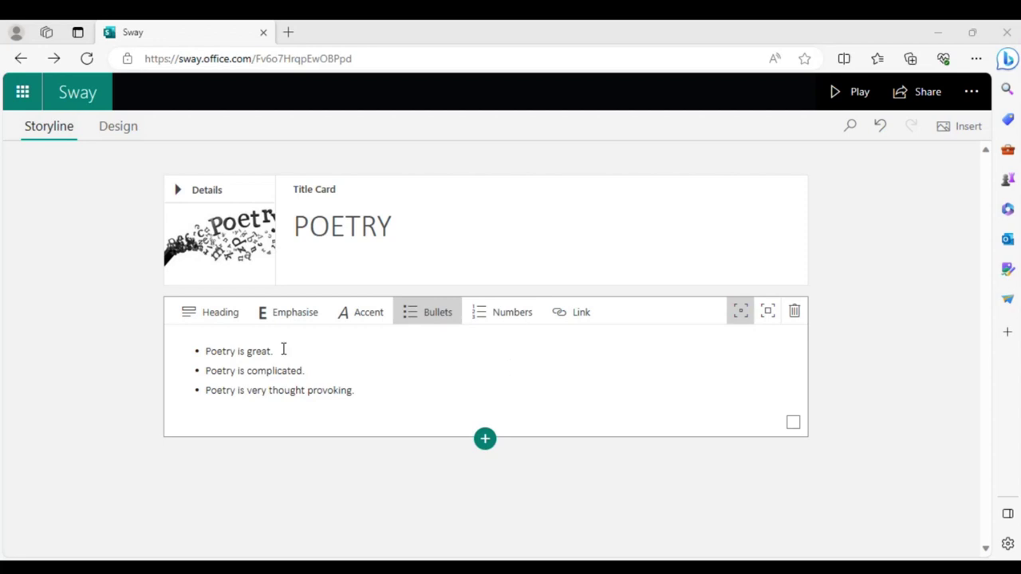
# Make the three poetry lines bold and italic
pyautogui.click(303, 312)
pyautogui.click(342, 356)
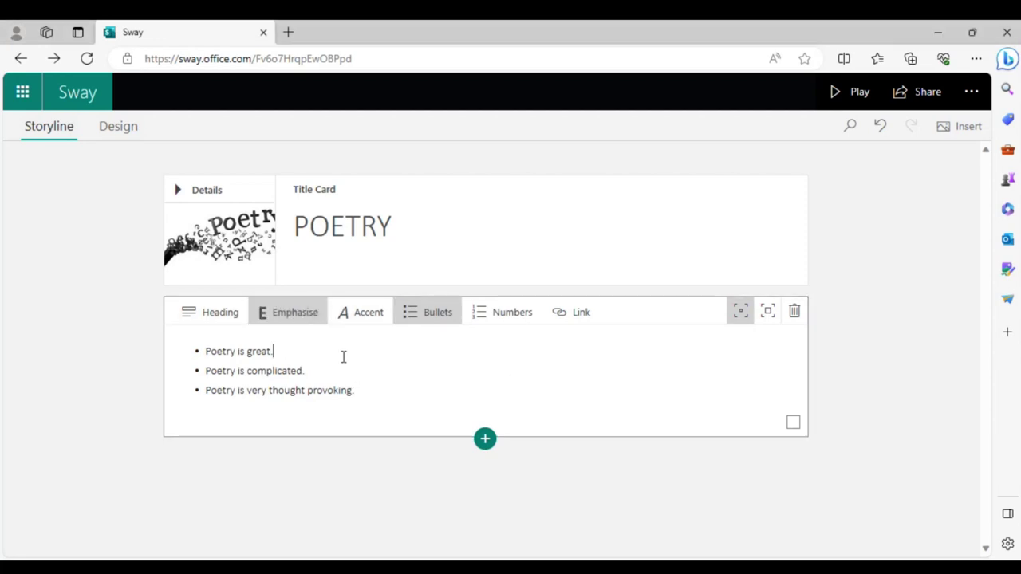
pyautogui.click(203, 351)
pyautogui.moveTo(203, 351); pyautogui.dragTo(348, 403)
pyautogui.click(287, 312)
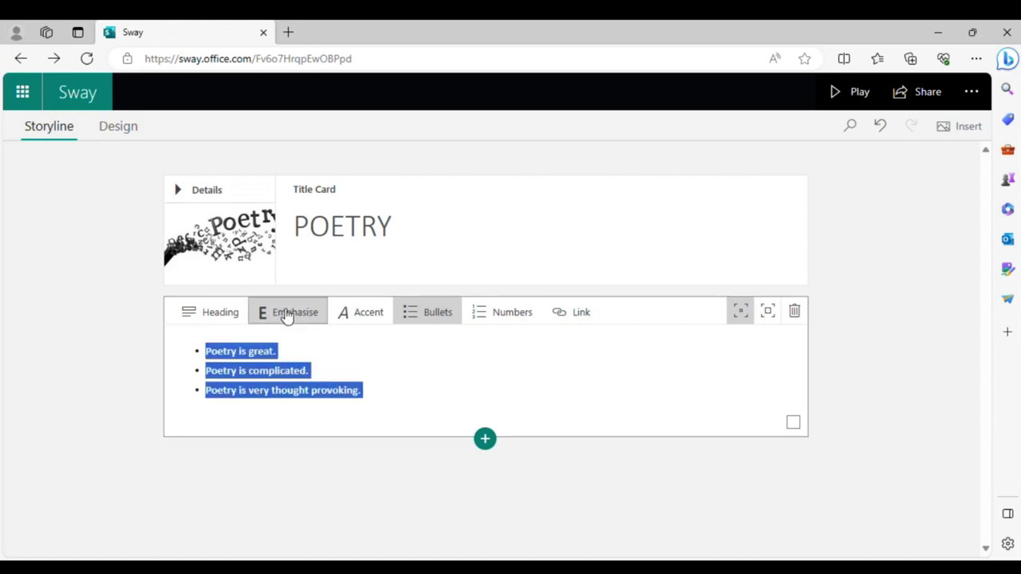
pyautogui.click(350, 315)
pyautogui.click(366, 364)
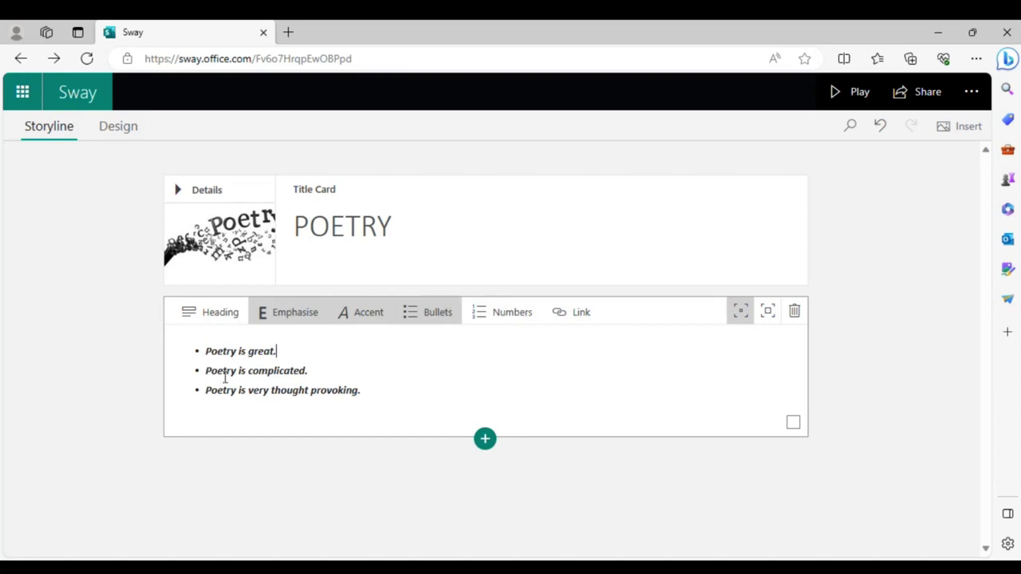
# Number the lines and turn 'Poetry is great.' into a section heading
pyautogui.moveTo(206, 351); pyautogui.dragTo(383, 406)
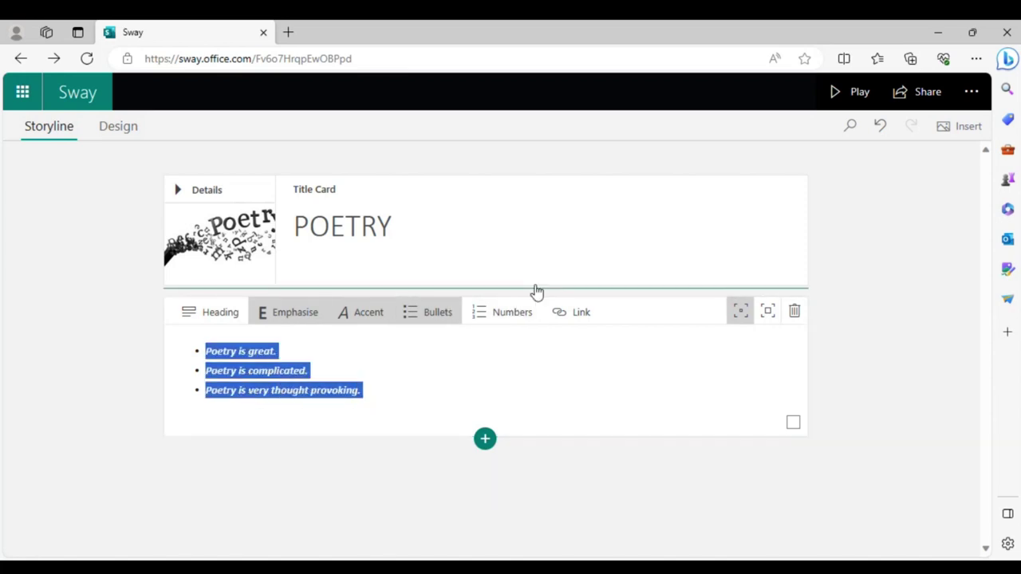
pyautogui.click(503, 316)
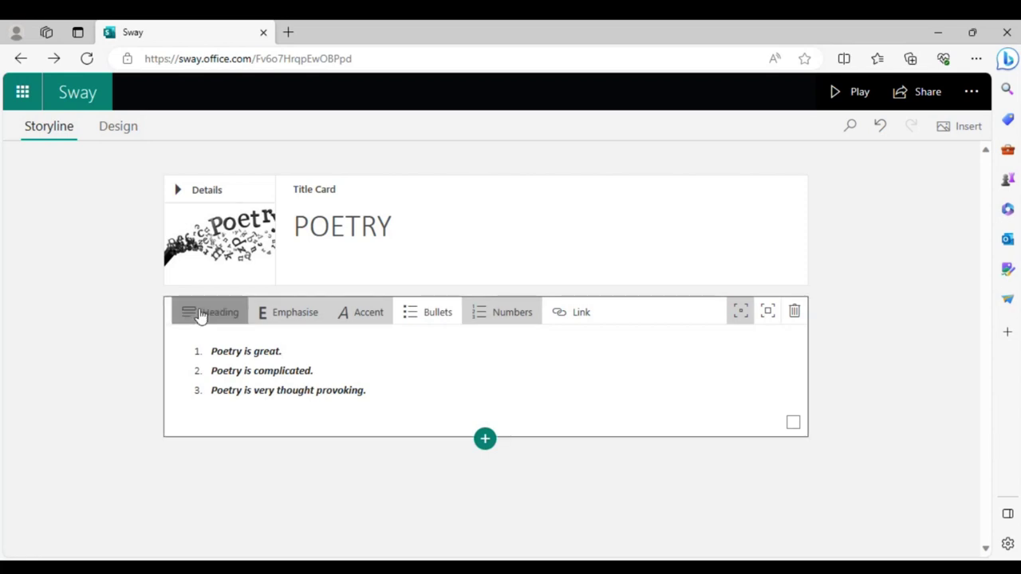
pyautogui.click(200, 315)
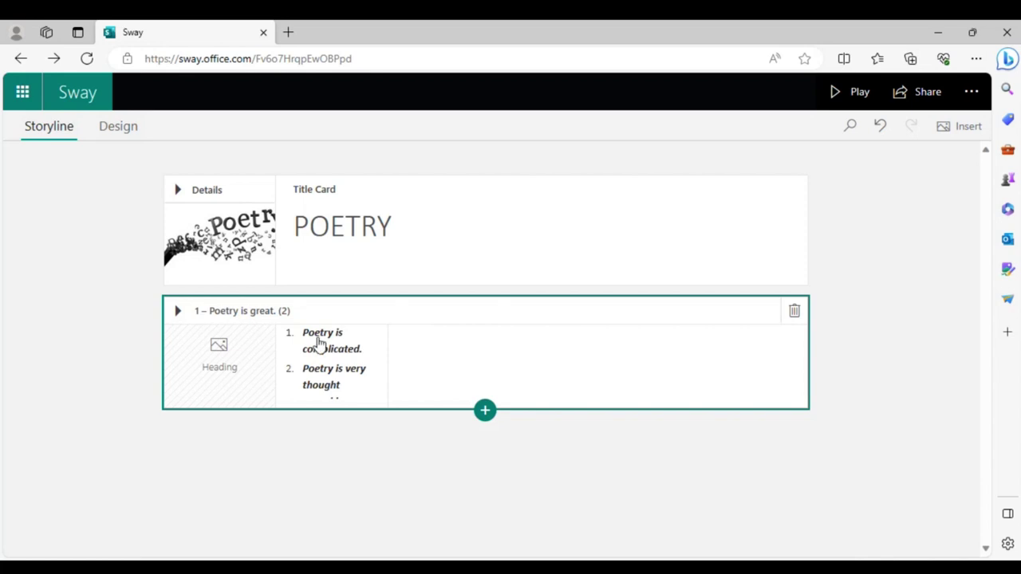
pyautogui.click(246, 313)
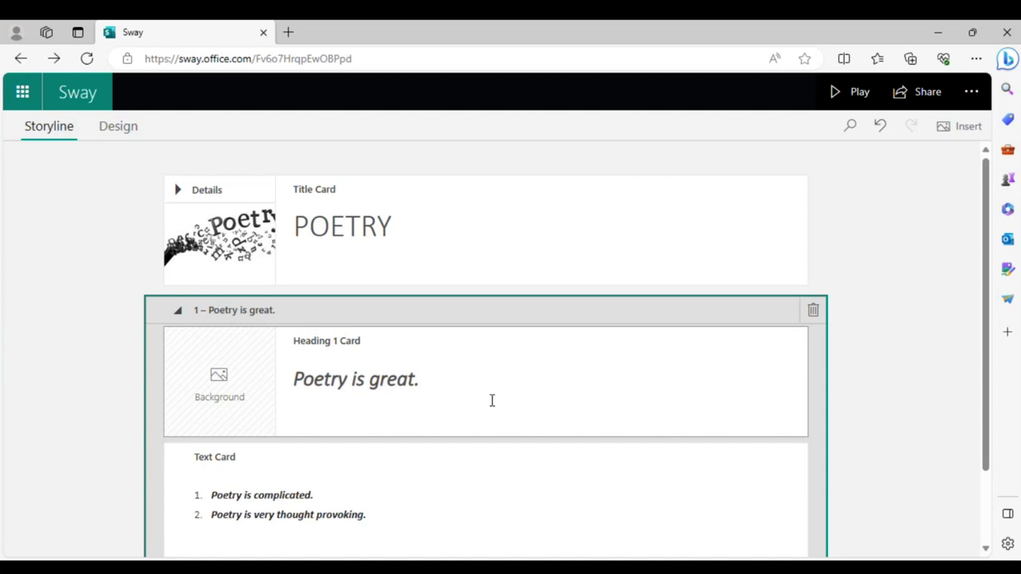
pyautogui.scroll(-2, 492, 400)
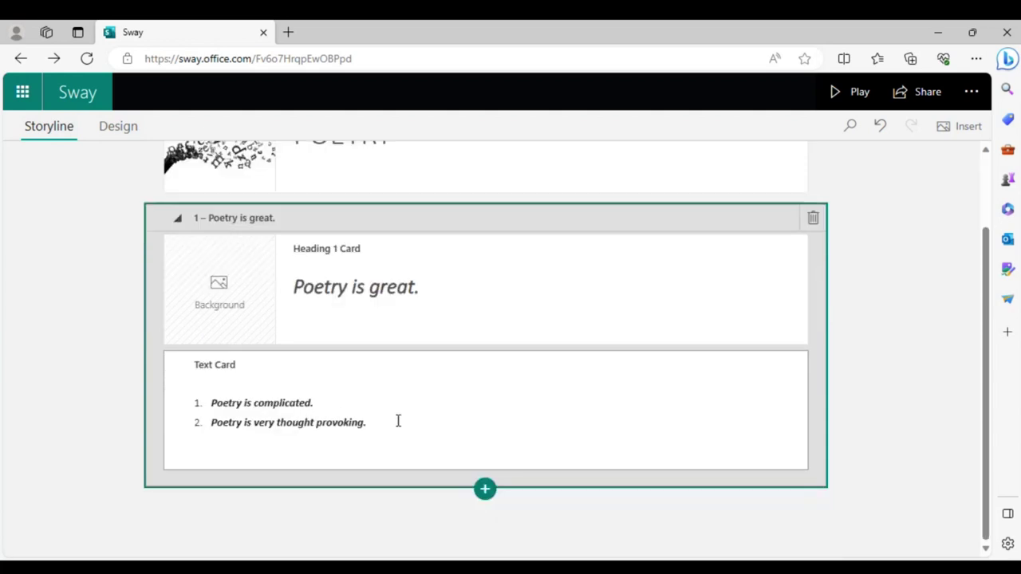
pyautogui.scroll(2, 399, 373)
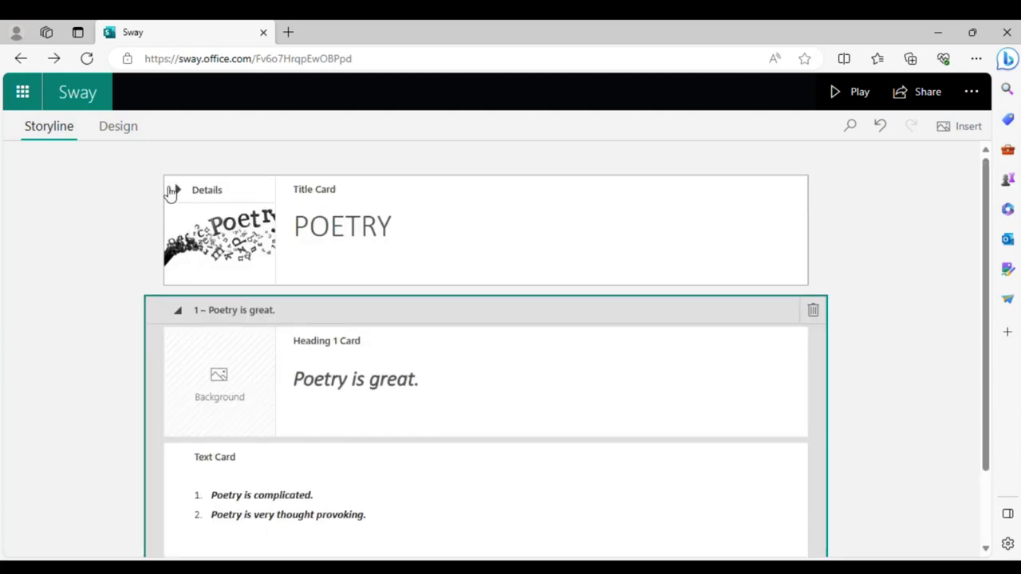
pyautogui.click(205, 192)
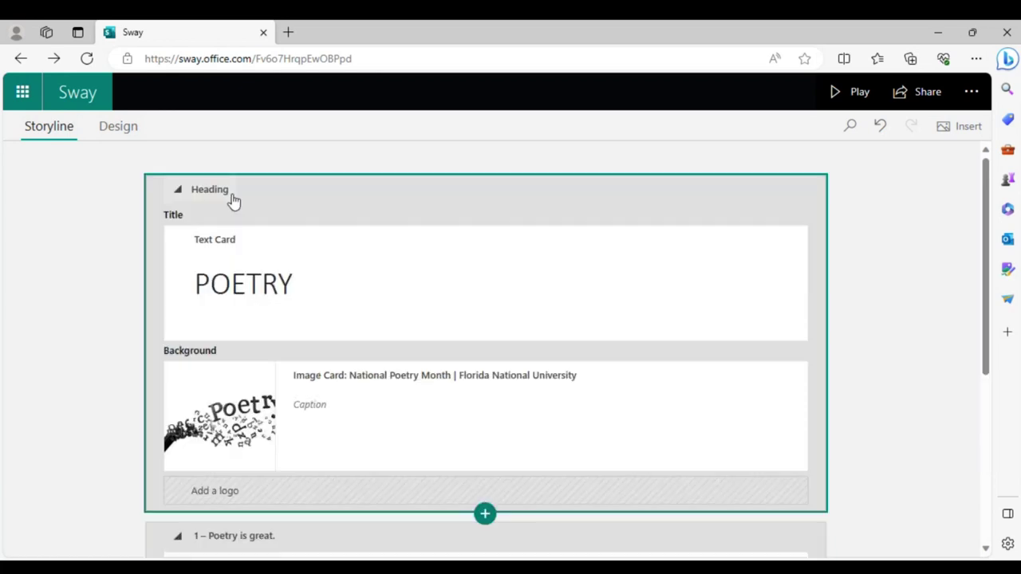
pyautogui.scroll(-1, 394, 263)
pyautogui.scroll(1, 392, 312)
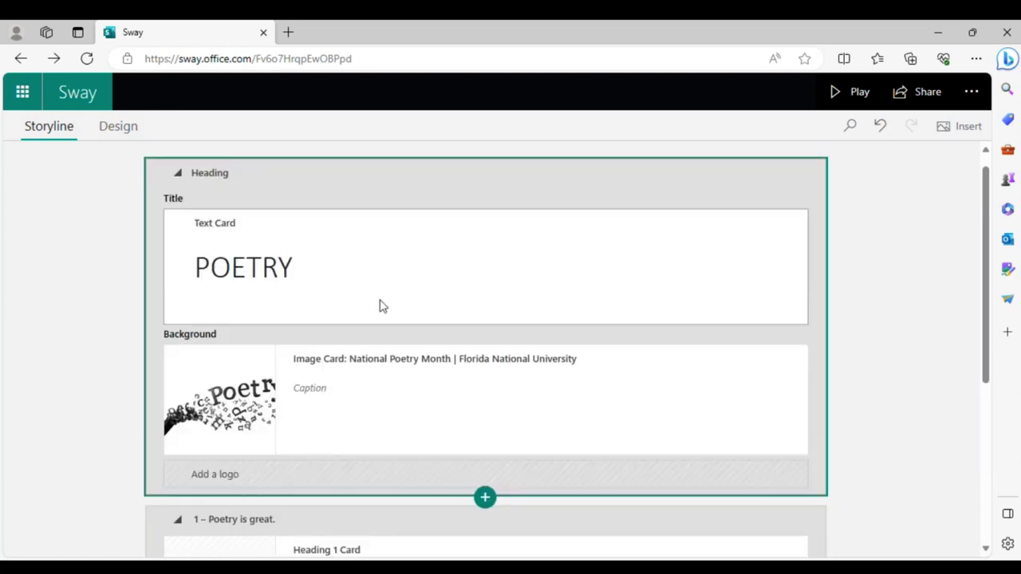
pyautogui.scroll(-2, 358, 291)
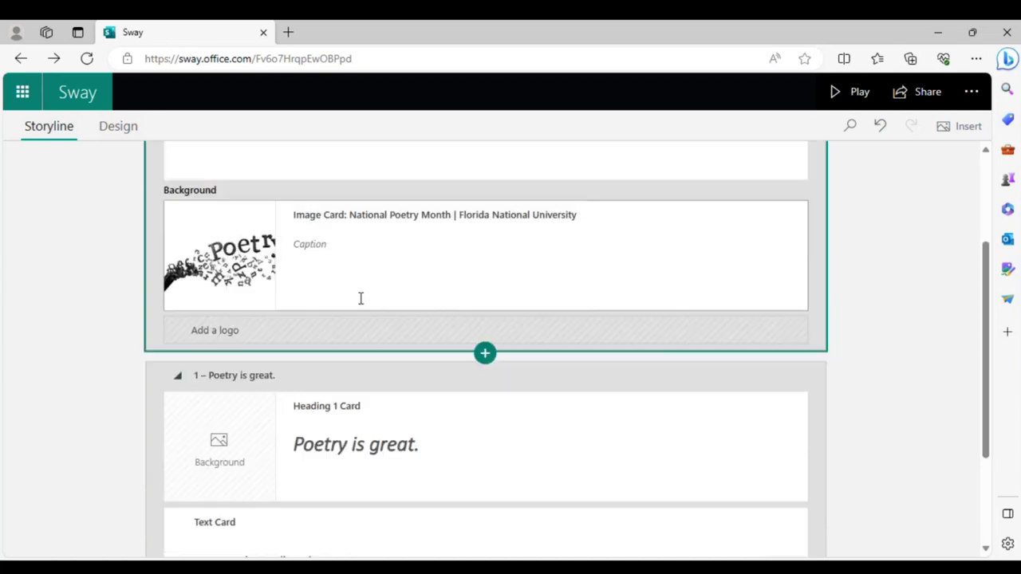
pyautogui.scroll(-2, 361, 299)
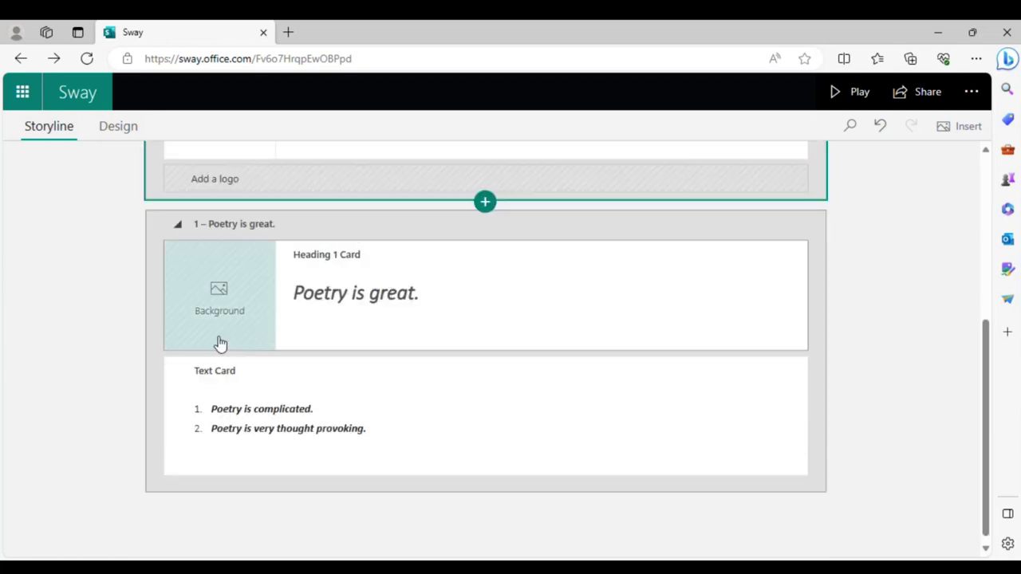
pyautogui.click(351, 403)
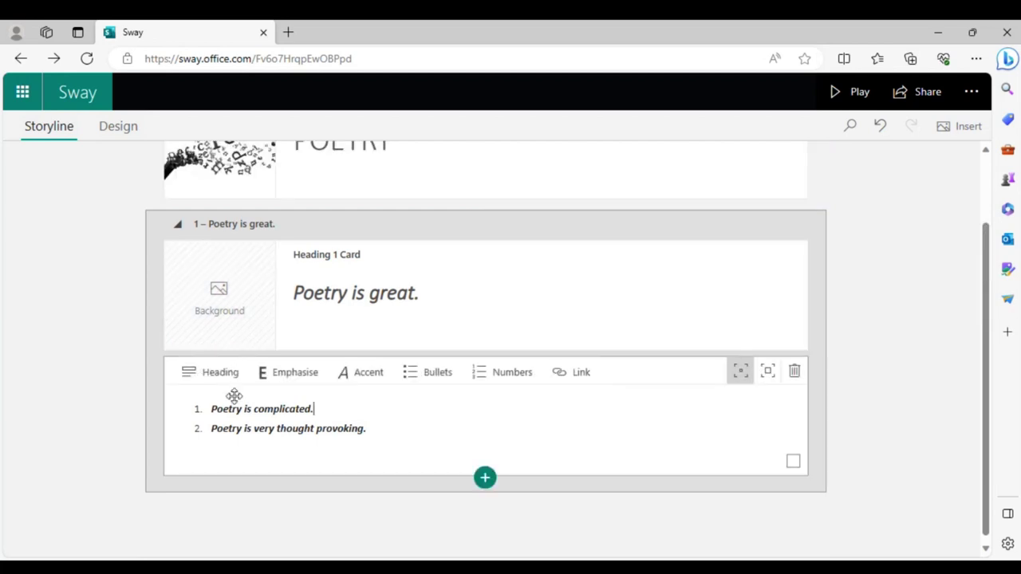
pyautogui.moveTo(214, 416); pyautogui.dragTo(527, 441)
pyautogui.click(460, 414)
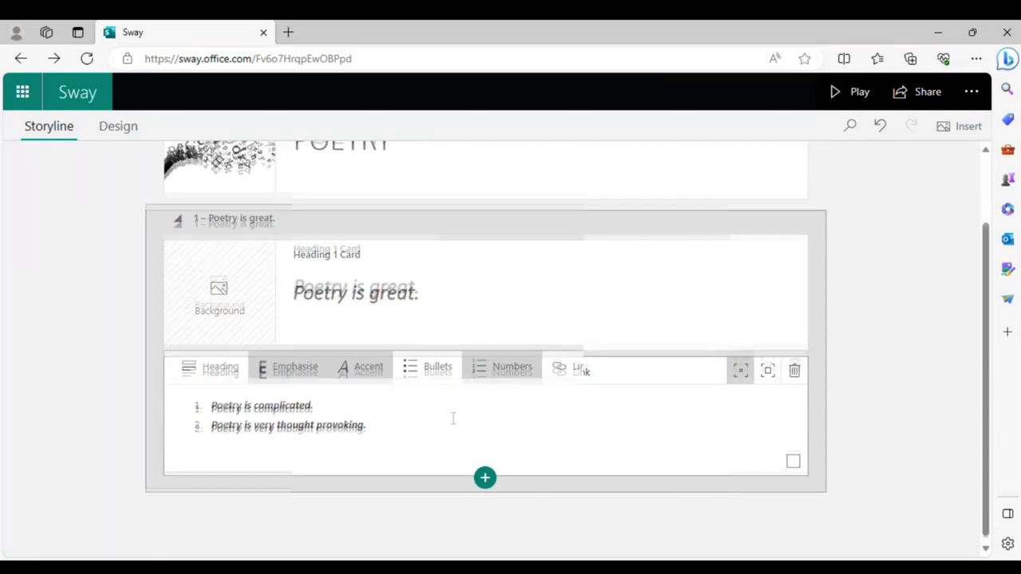
# Insert the suggested poetry word-art image into a new image card below the numbered list
pyautogui.click(485, 477)
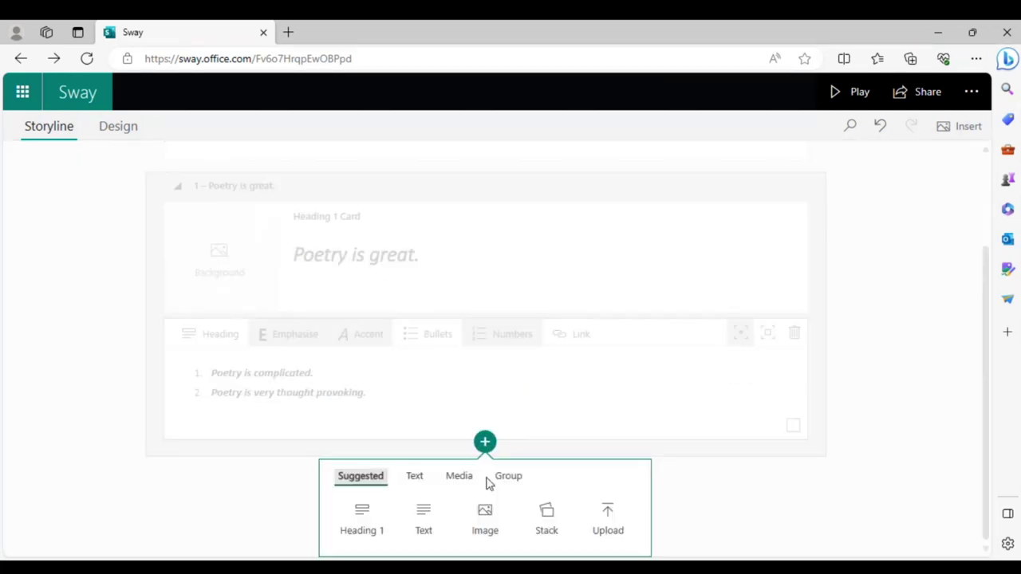
pyautogui.click(740, 443)
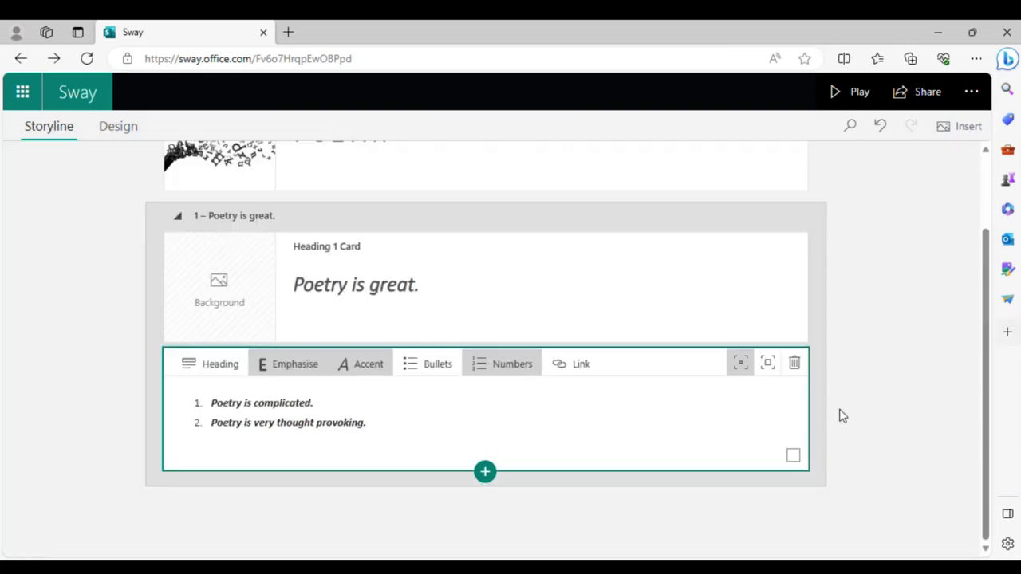
pyautogui.click(485, 474)
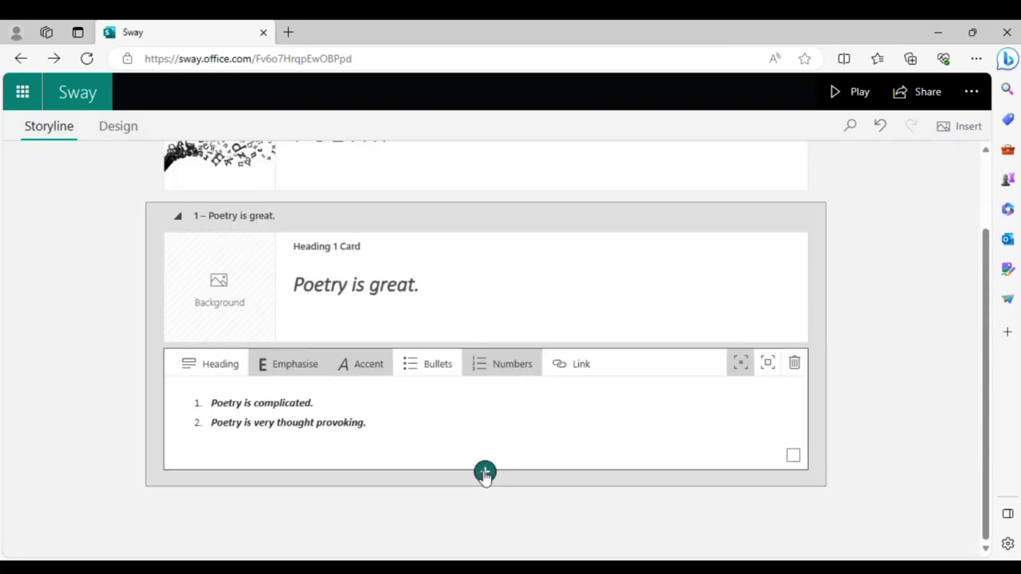
pyautogui.click(485, 474)
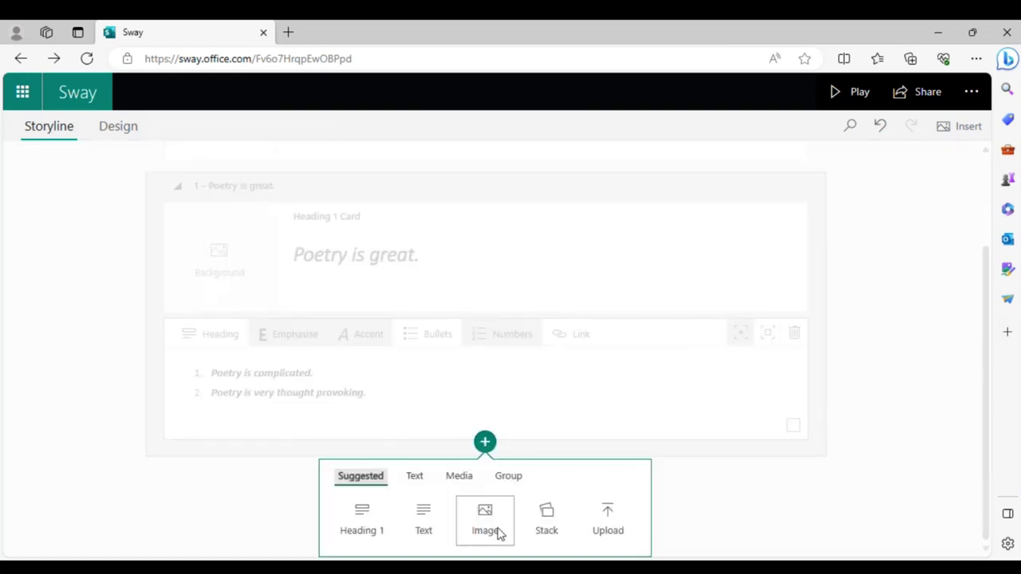
pyautogui.click(498, 533)
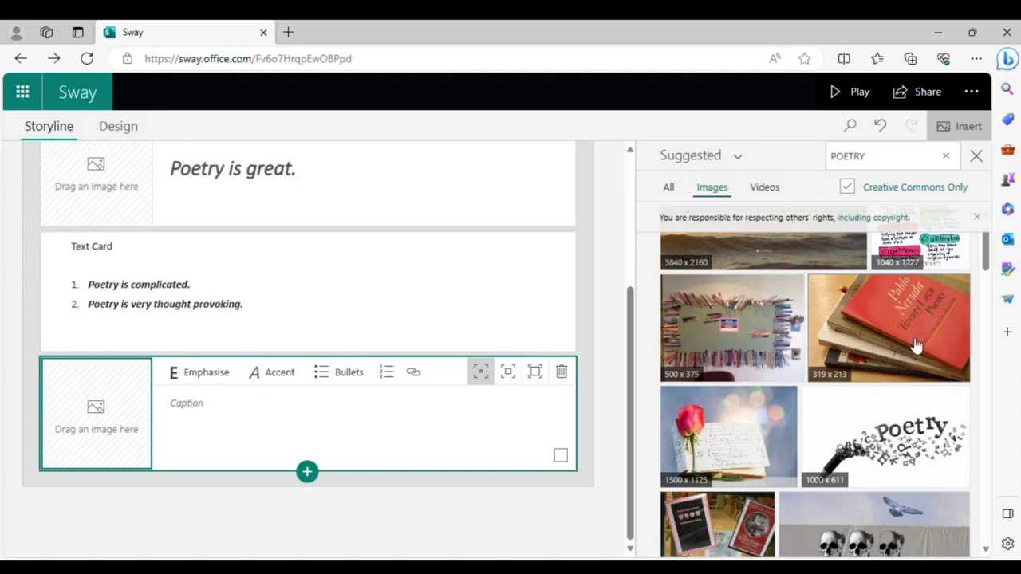
pyautogui.scroll(-3, 914, 346)
pyautogui.scroll(-1, 918, 357)
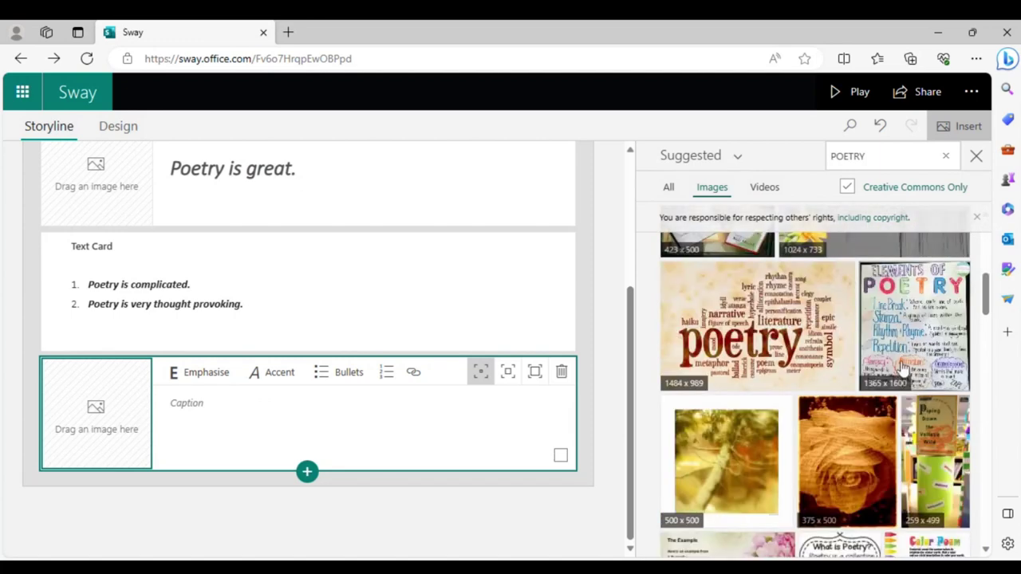
pyautogui.click(808, 358)
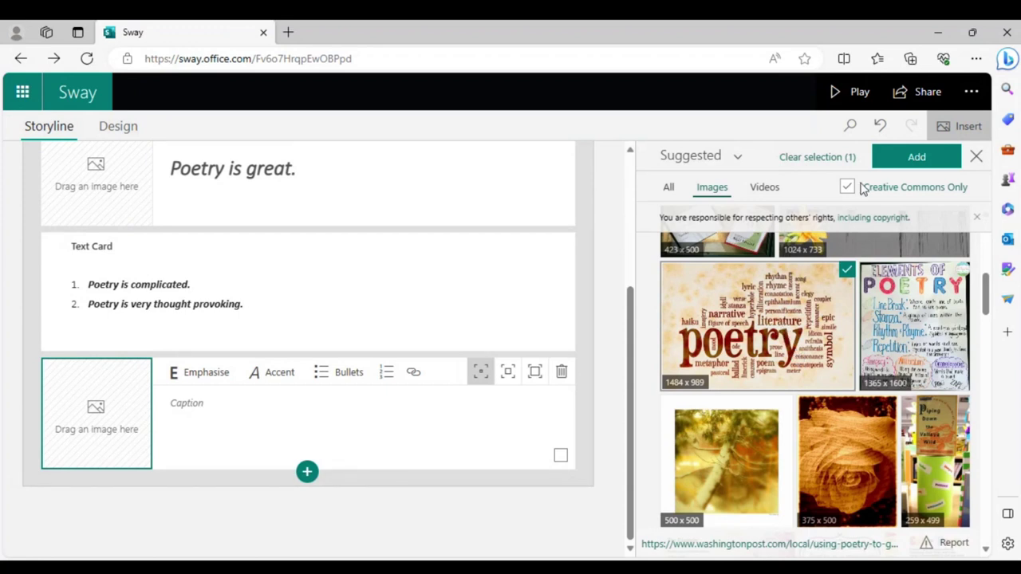
pyautogui.click(910, 157)
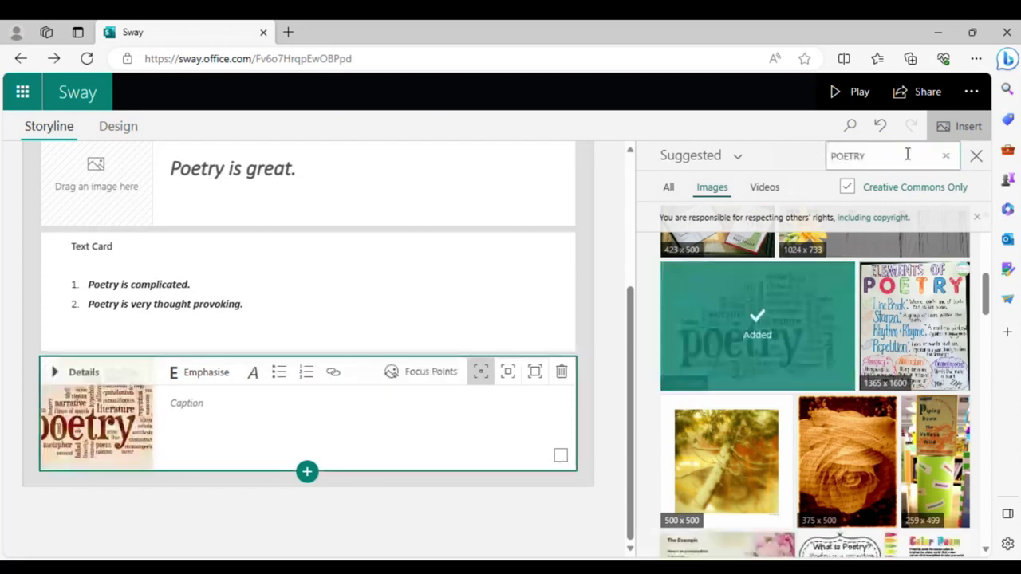
# Close the image search and scroll through the Design preview showing the POETRY title and word-cloud
pyautogui.click(977, 157)
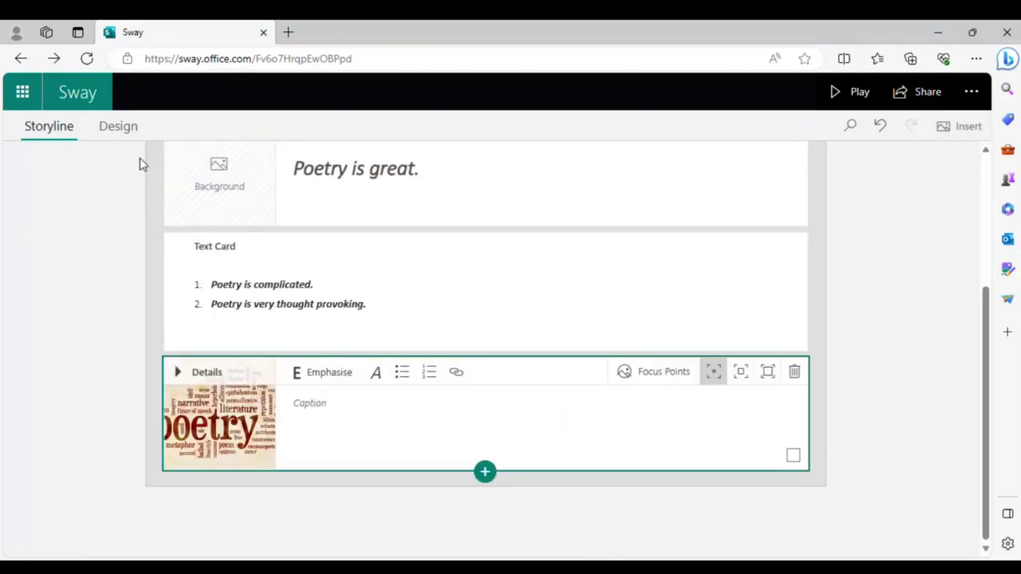
pyautogui.scroll(1, 288, 305)
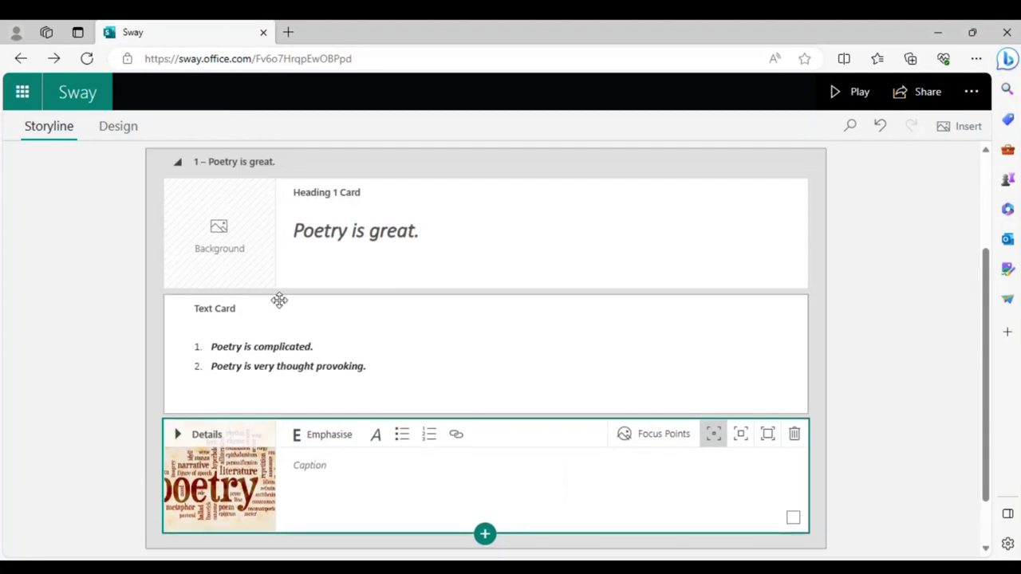
pyautogui.scroll(-1, 279, 300)
pyautogui.click(118, 126)
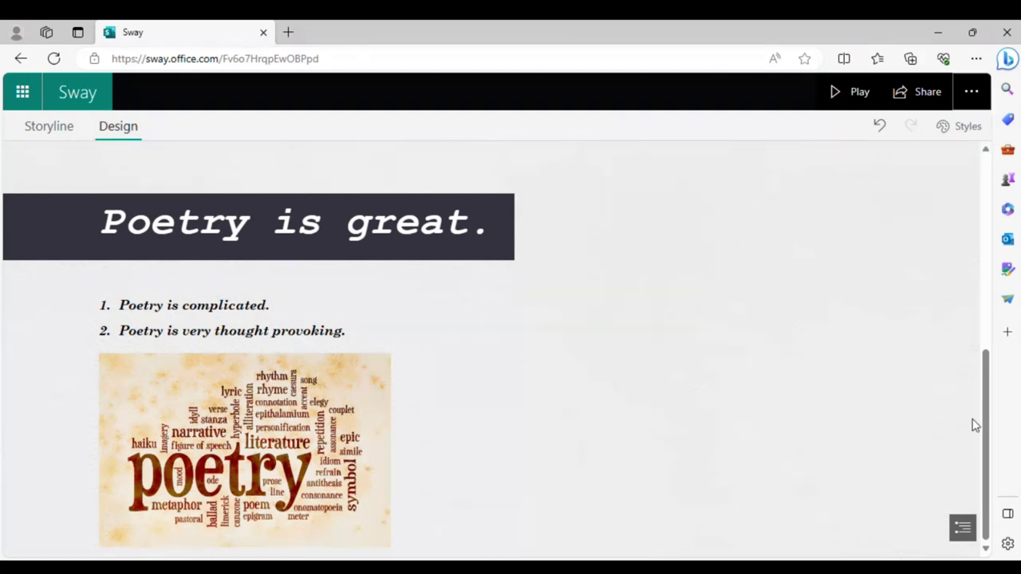
pyautogui.moveTo(986, 440); pyautogui.dragTo(1003, 209)
pyautogui.moveTo(987, 260); pyautogui.dragTo(996, 454)
pyautogui.scroll(5, 551, 308)
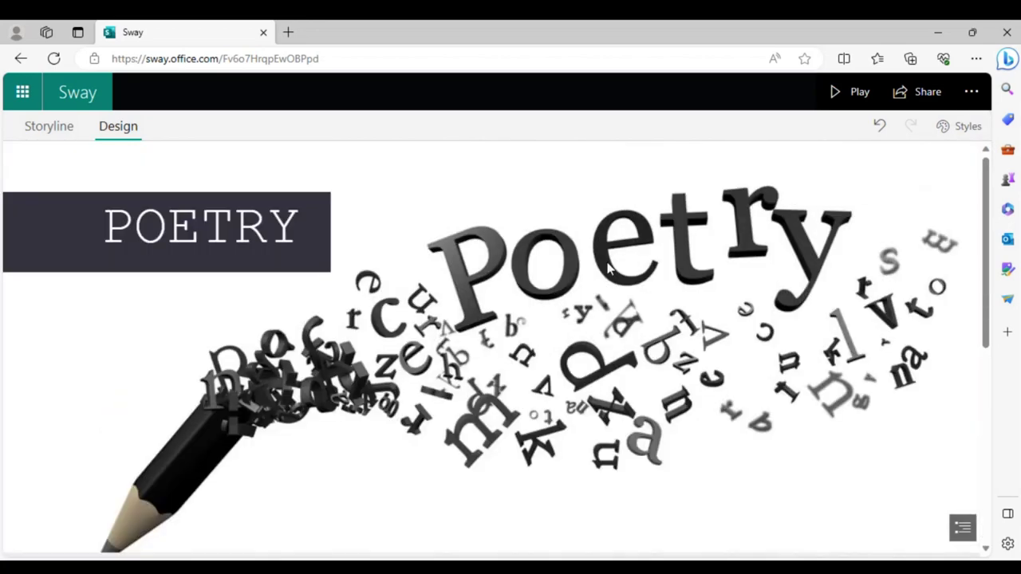
pyautogui.scroll(-5, 471, 323)
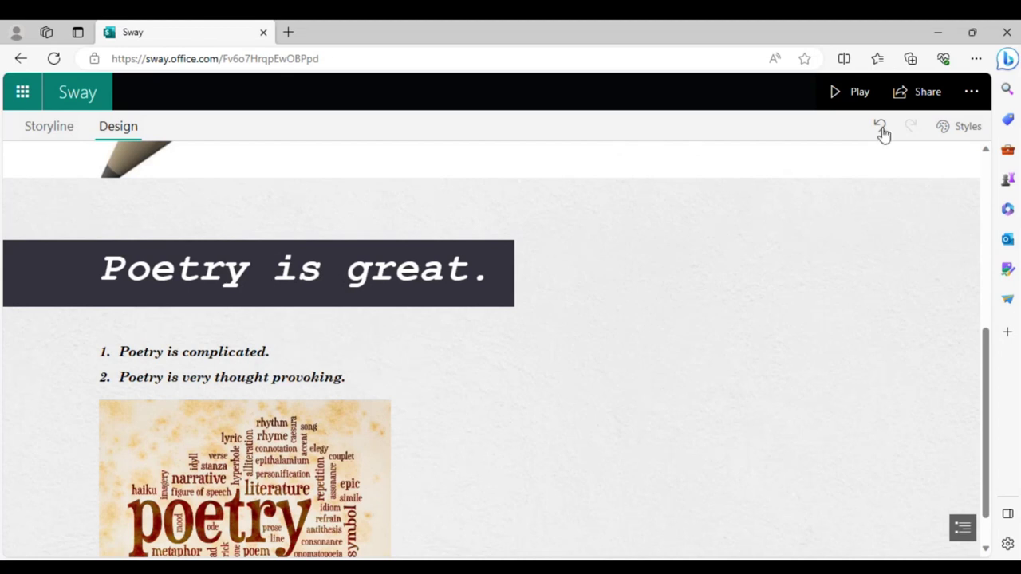
# Apply the grey floral textured style so headings and list text turn pink
pyautogui.click(966, 126)
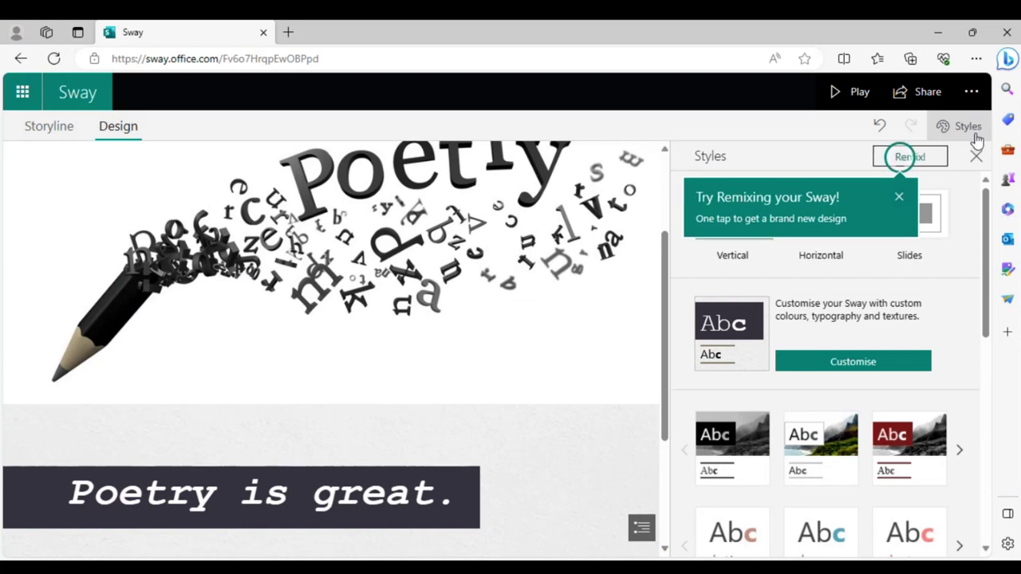
pyautogui.click(899, 199)
pyautogui.scroll(-2, 926, 287)
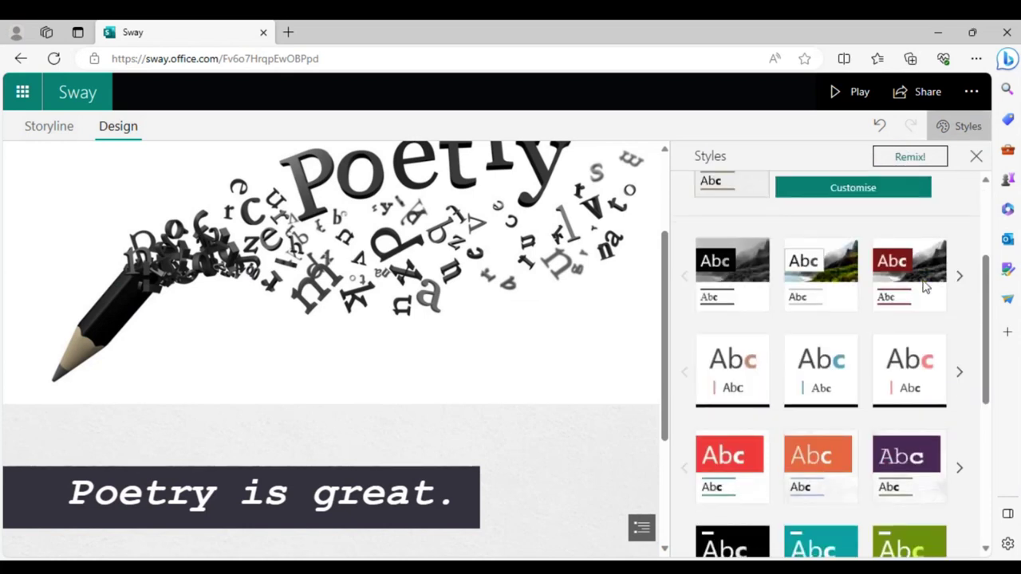
pyautogui.scroll(-2, 926, 287)
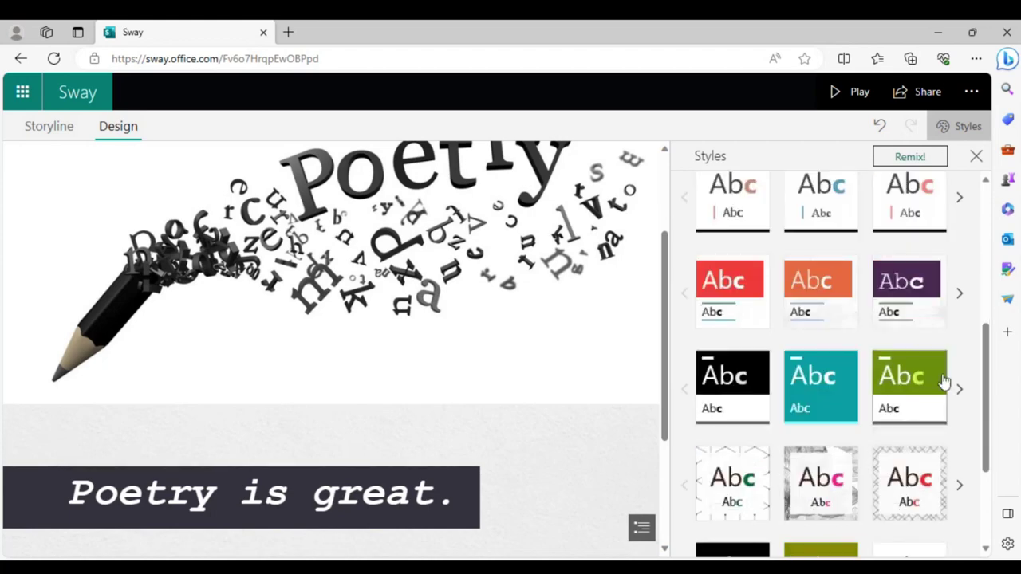
pyautogui.scroll(-2, 436, 359)
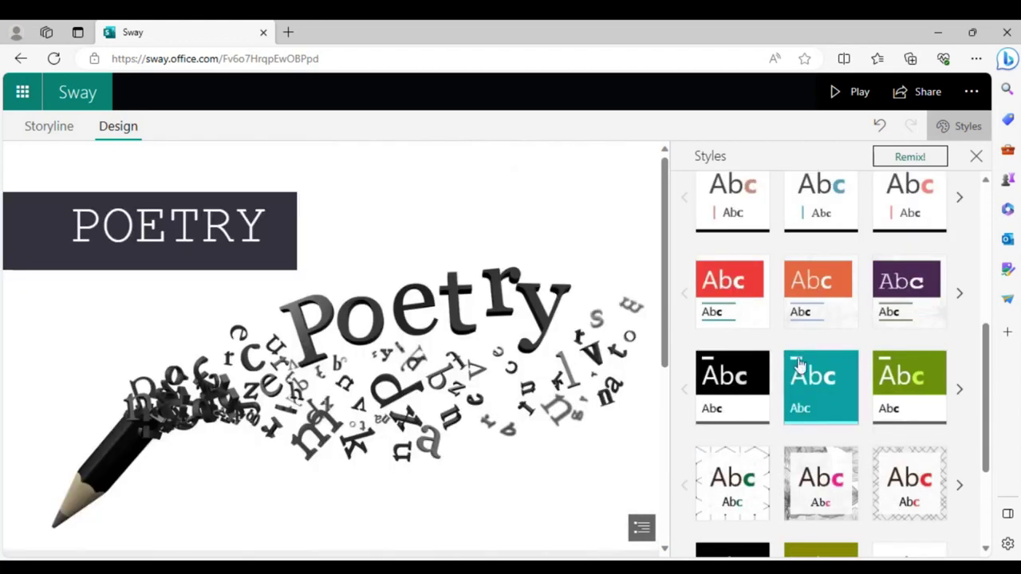
pyautogui.scroll(3, 790, 283)
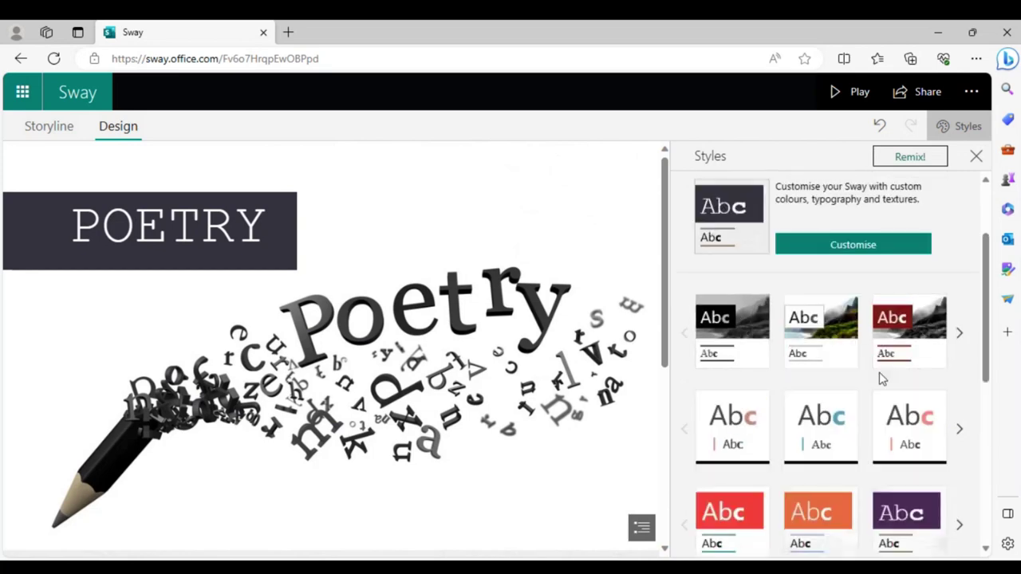
pyautogui.scroll(-4, 869, 383)
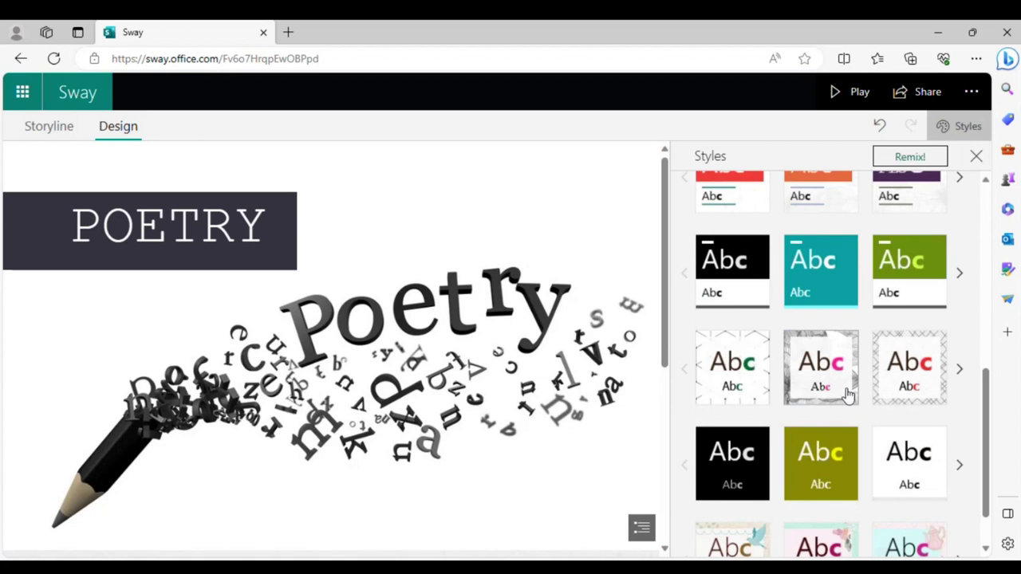
pyautogui.click(840, 371)
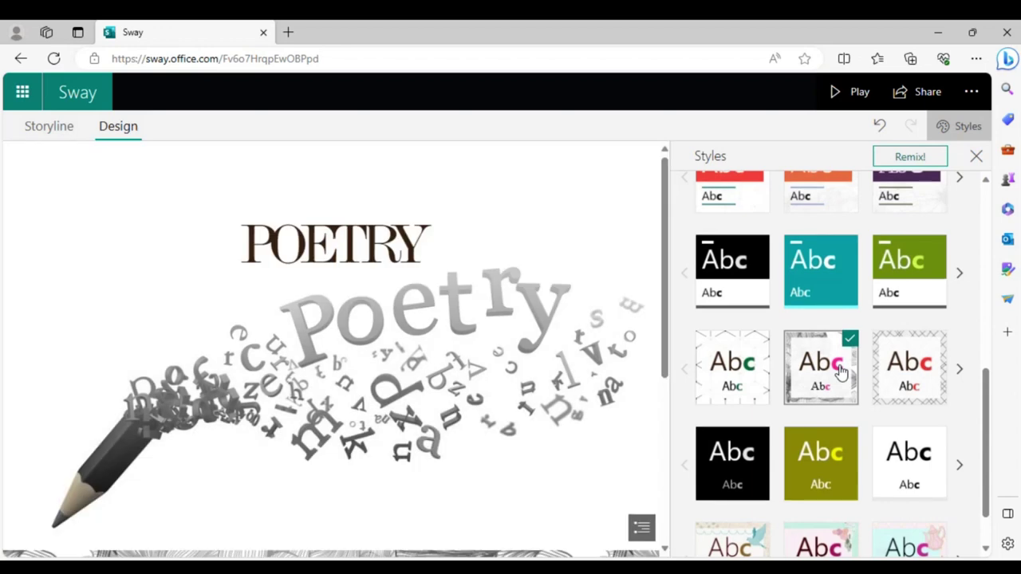
pyautogui.scroll(-4, 436, 315)
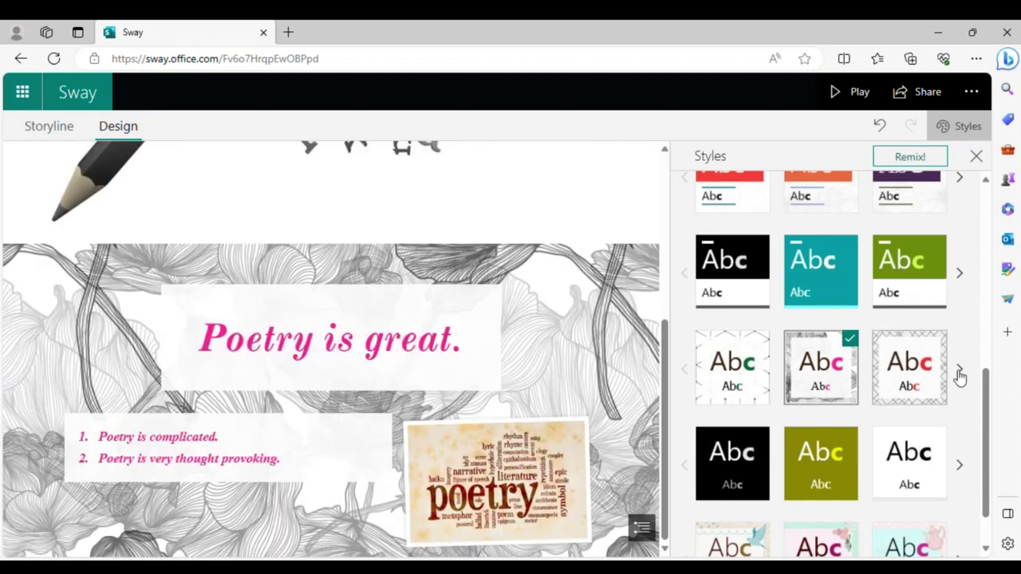
pyautogui.scroll(-1, 930, 406)
pyautogui.scroll(1, 933, 405)
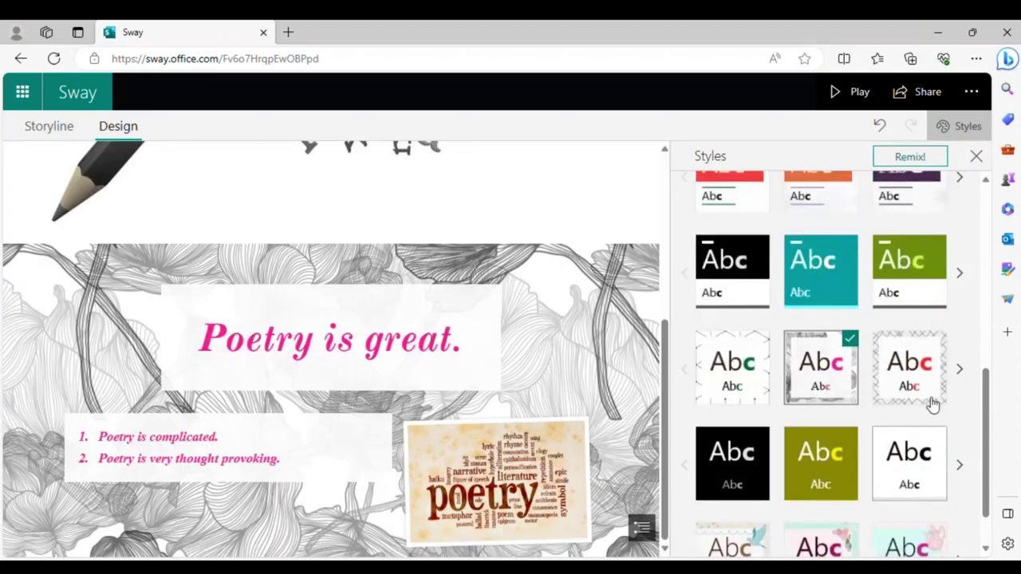
pyautogui.scroll(5, 933, 405)
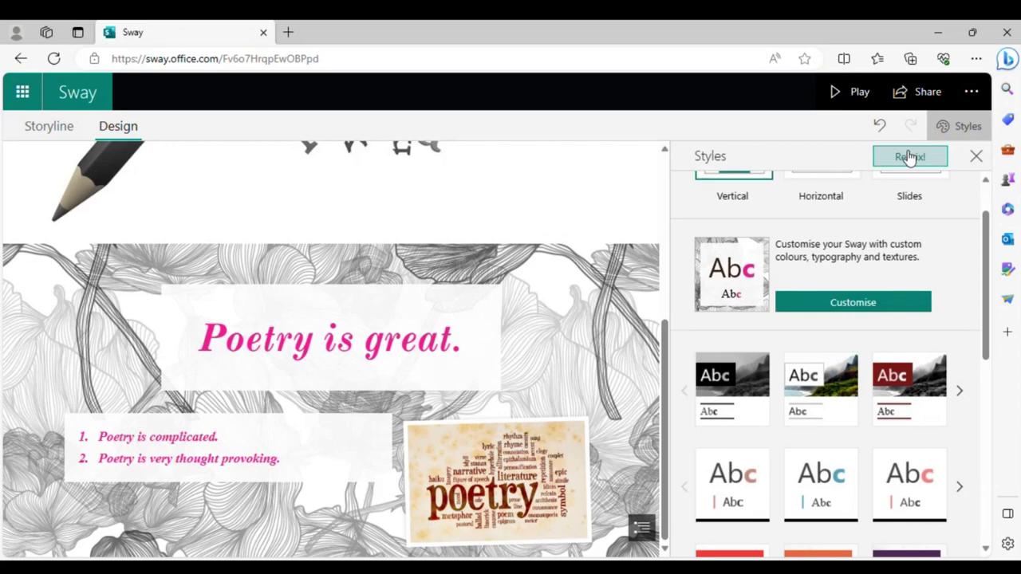
pyautogui.click(910, 157)
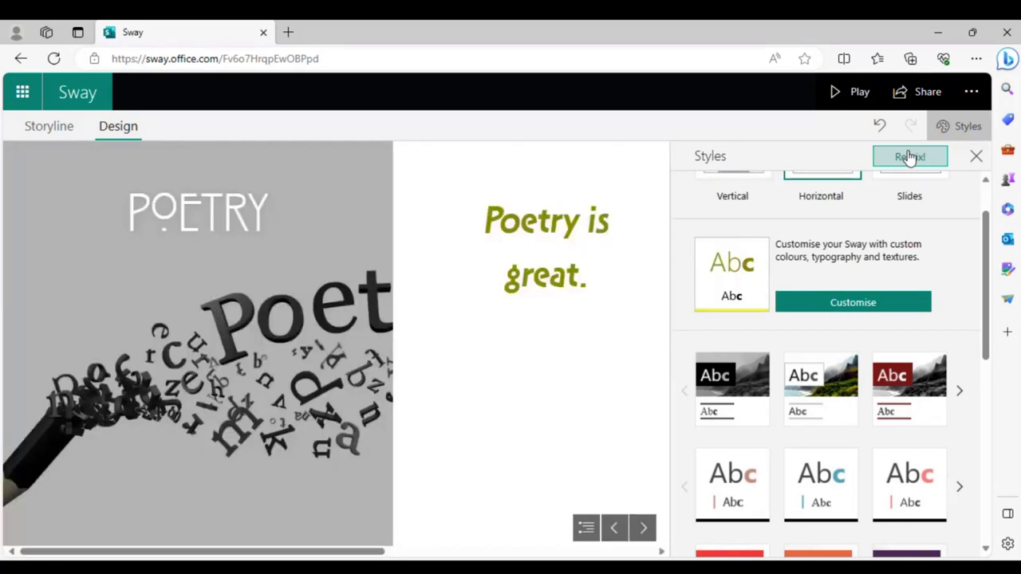
pyautogui.click(910, 157)
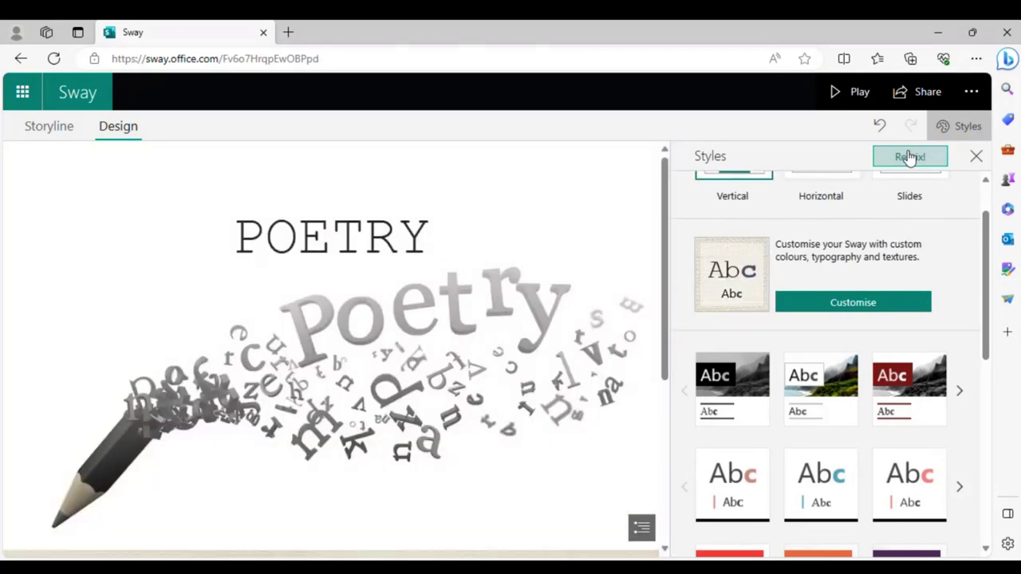
pyautogui.click(910, 157)
pyautogui.click(910, 156)
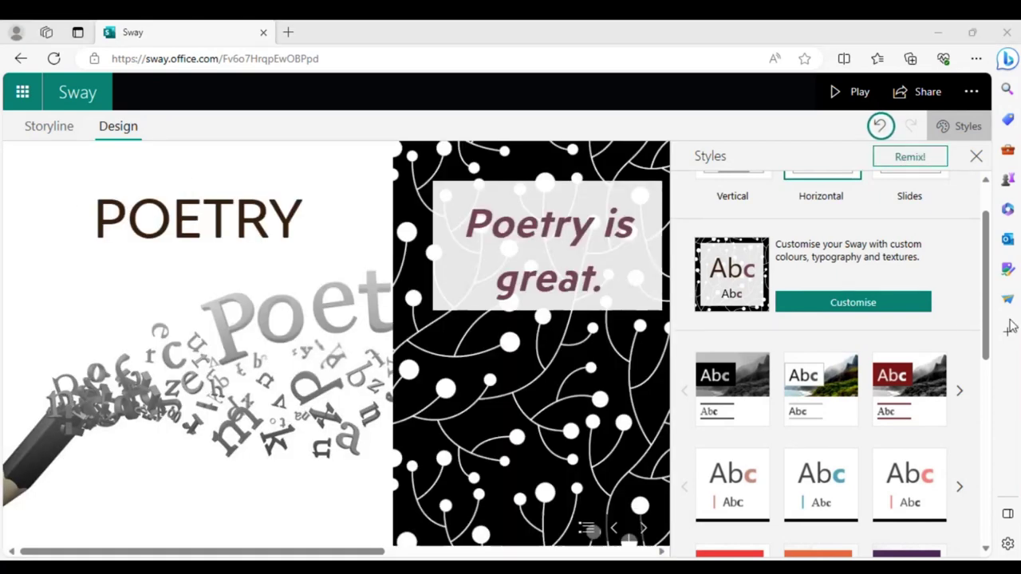
pyautogui.scroll(-1, 945, 323)
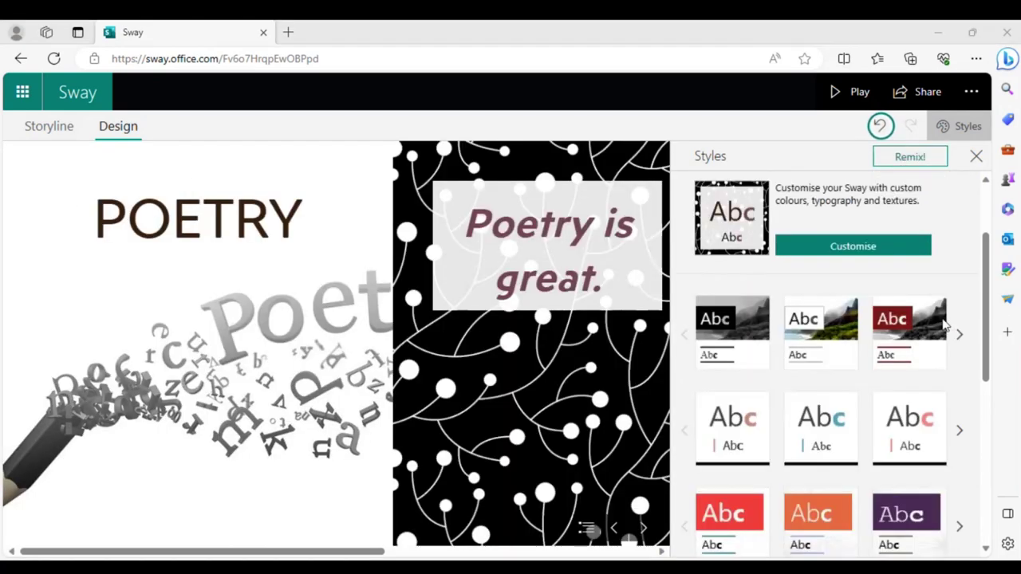
pyautogui.scroll(-5, 945, 323)
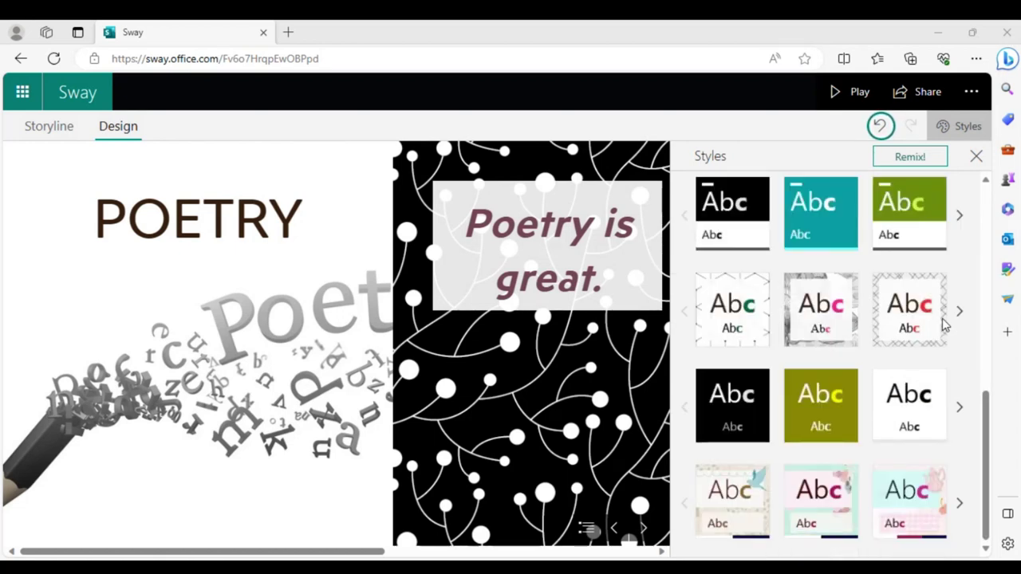
pyautogui.scroll(5, 867, 422)
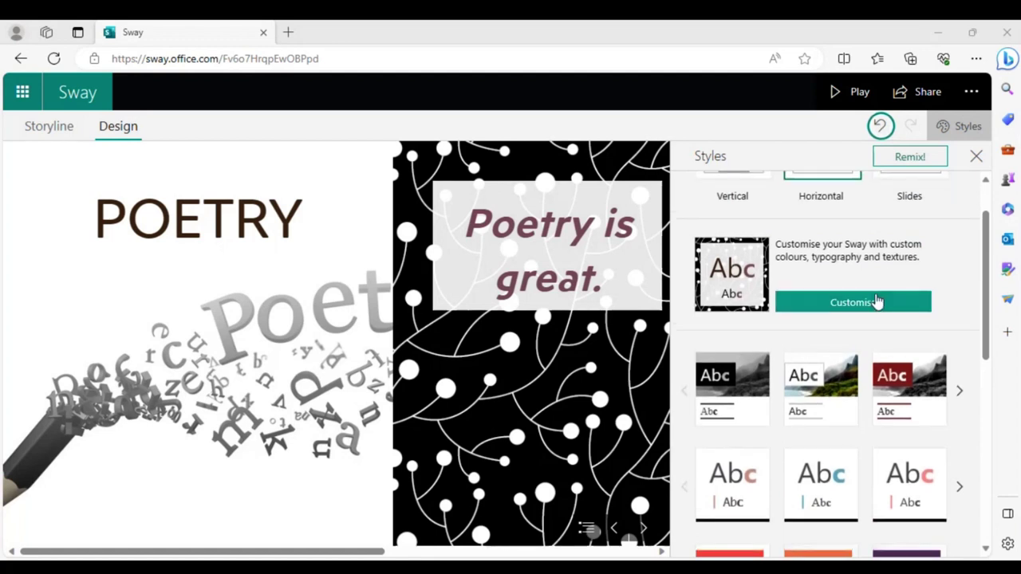
# Look over the style customisation options, then close the Styles pane
pyautogui.click(875, 296)
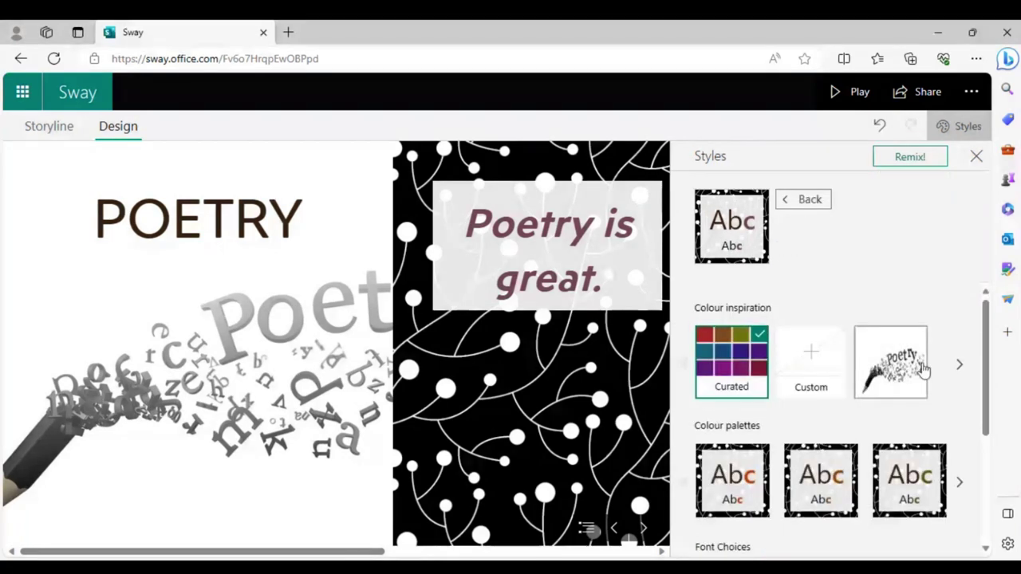
pyautogui.scroll(-2, 870, 423)
pyautogui.scroll(-1, 860, 423)
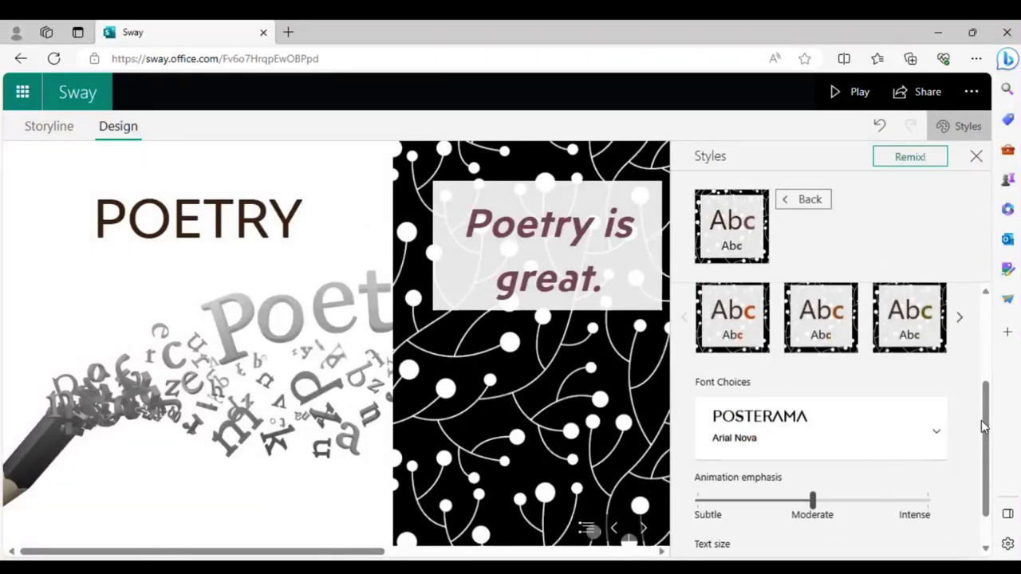
pyautogui.moveTo(984, 421); pyautogui.dragTo(976, 335)
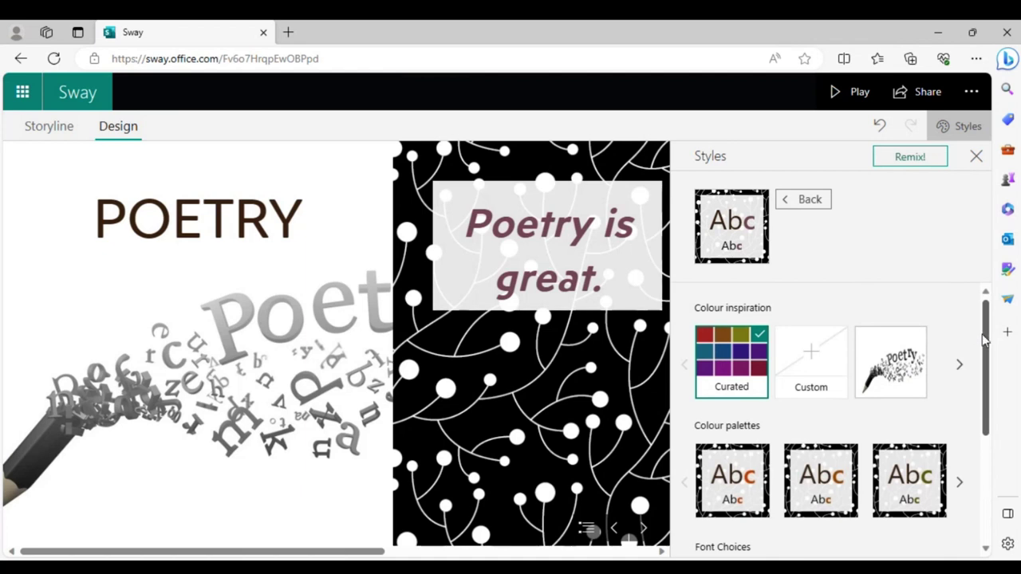
pyautogui.click(976, 156)
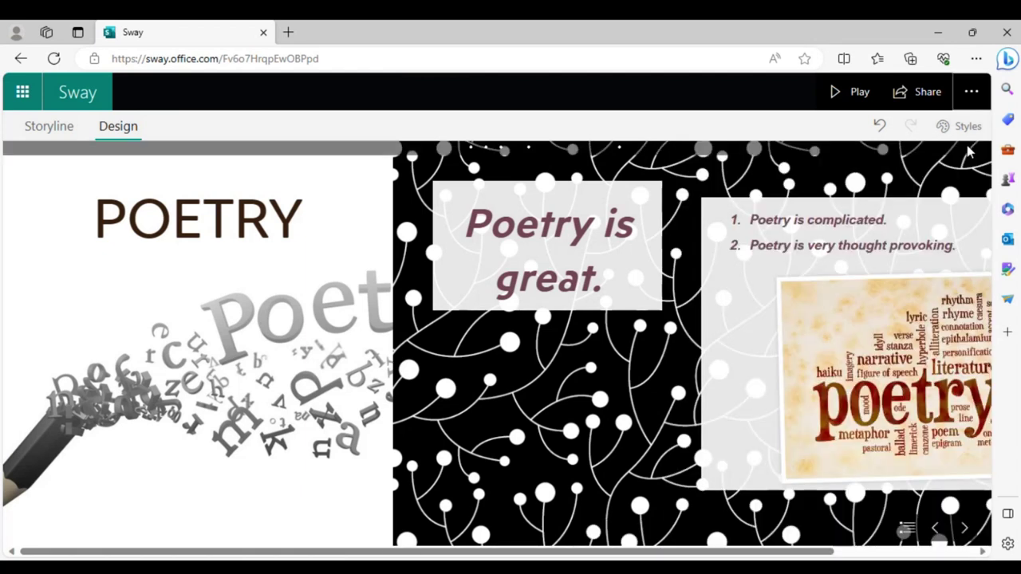
# Reopen style customisation and pick the curated colour inspiration
pyautogui.click(944, 132)
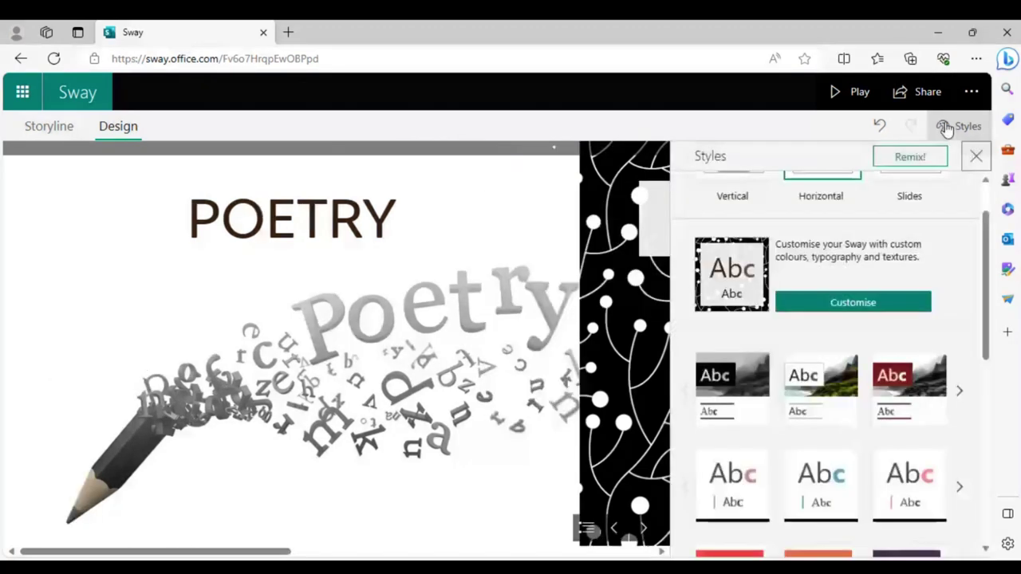
pyautogui.scroll(-5, 916, 391)
pyautogui.scroll(5, 914, 383)
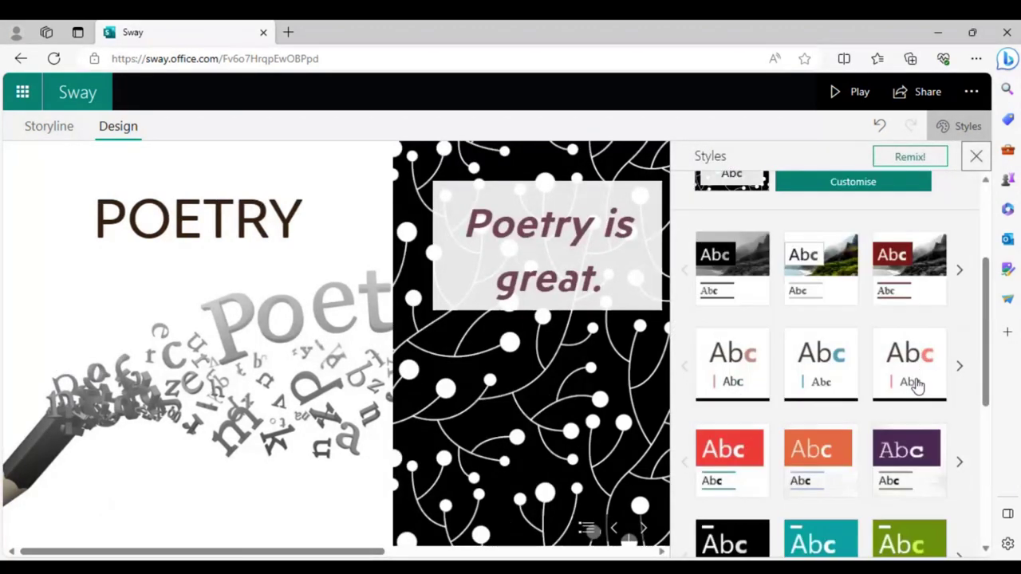
pyautogui.click(872, 308)
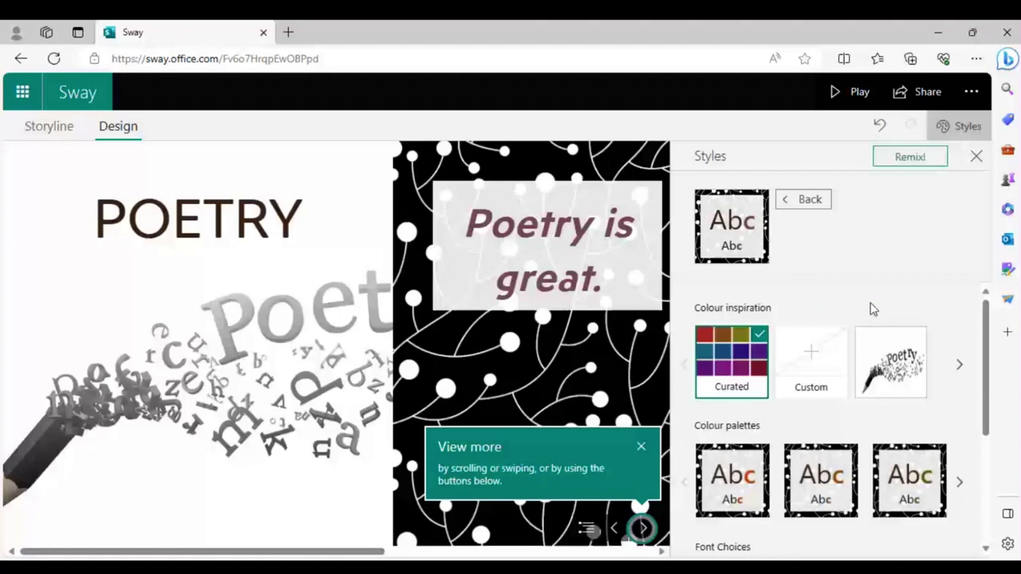
pyautogui.click(744, 382)
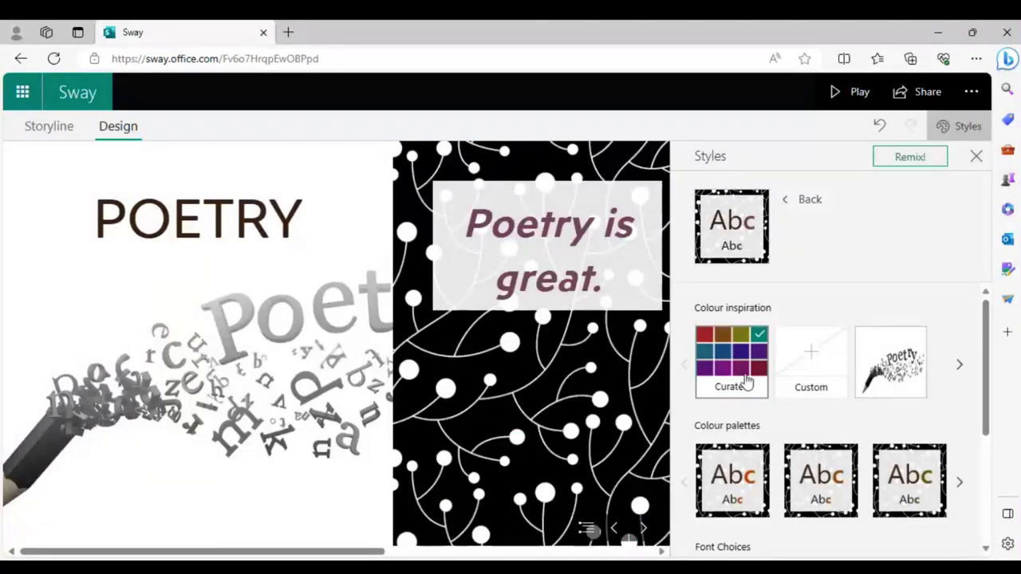
# Browse the font pairings, keep Posterama/Arial Nova, and close the style options
pyautogui.scroll(-1, 907, 389)
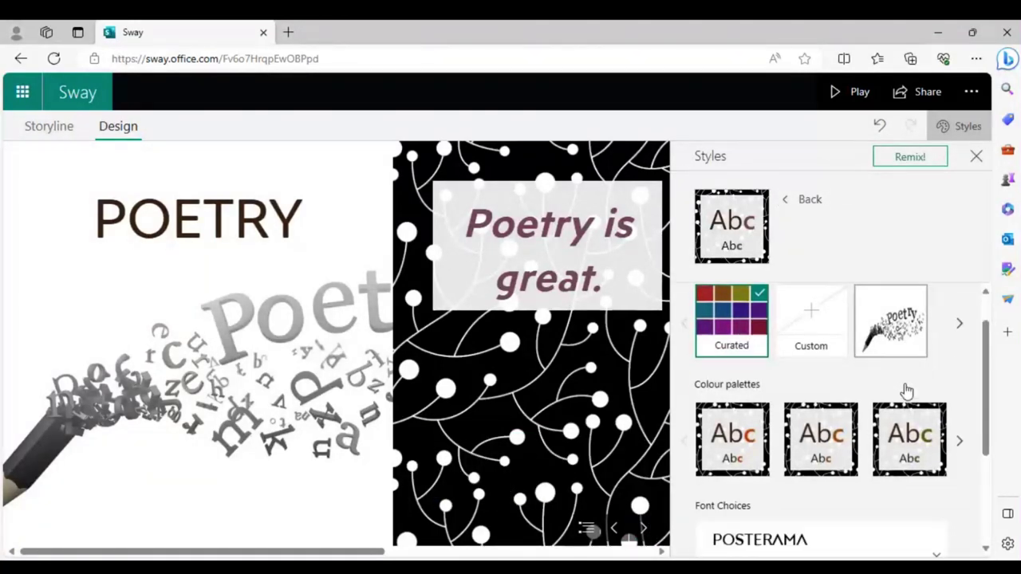
pyautogui.scroll(-3, 805, 407)
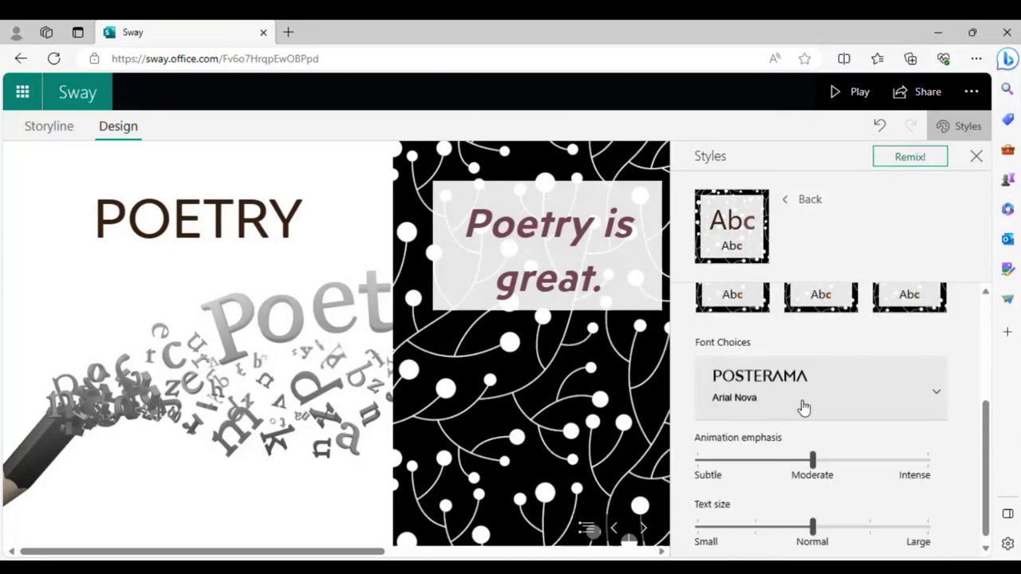
pyautogui.click(804, 407)
pyautogui.scroll(-5, 867, 455)
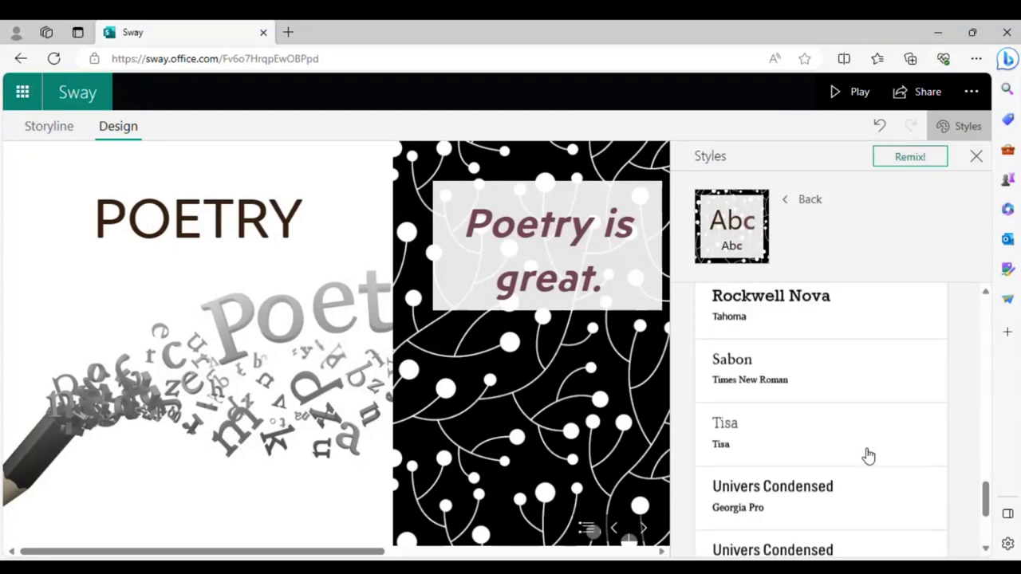
pyautogui.scroll(3, 870, 456)
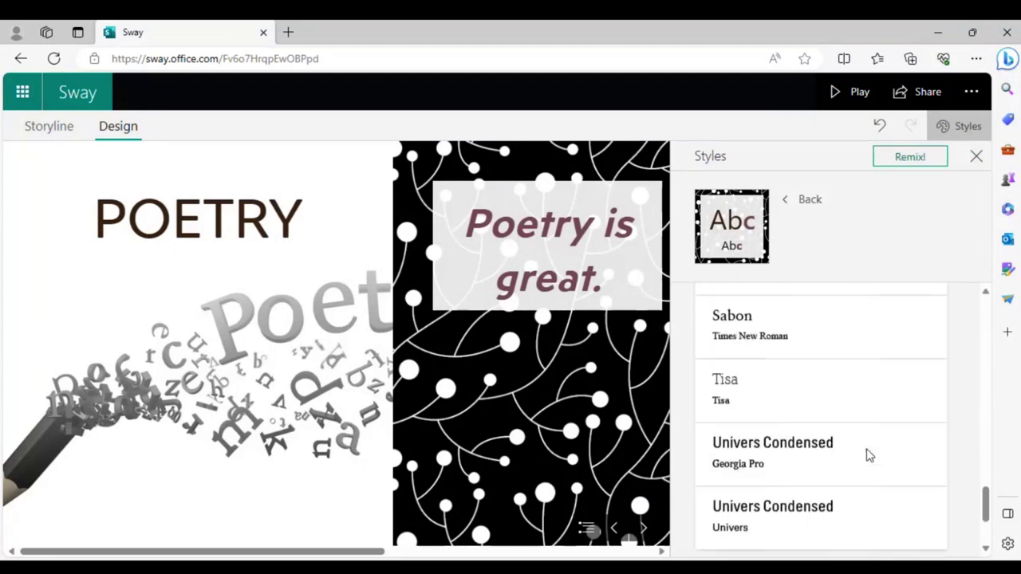
pyautogui.scroll(10, 869, 455)
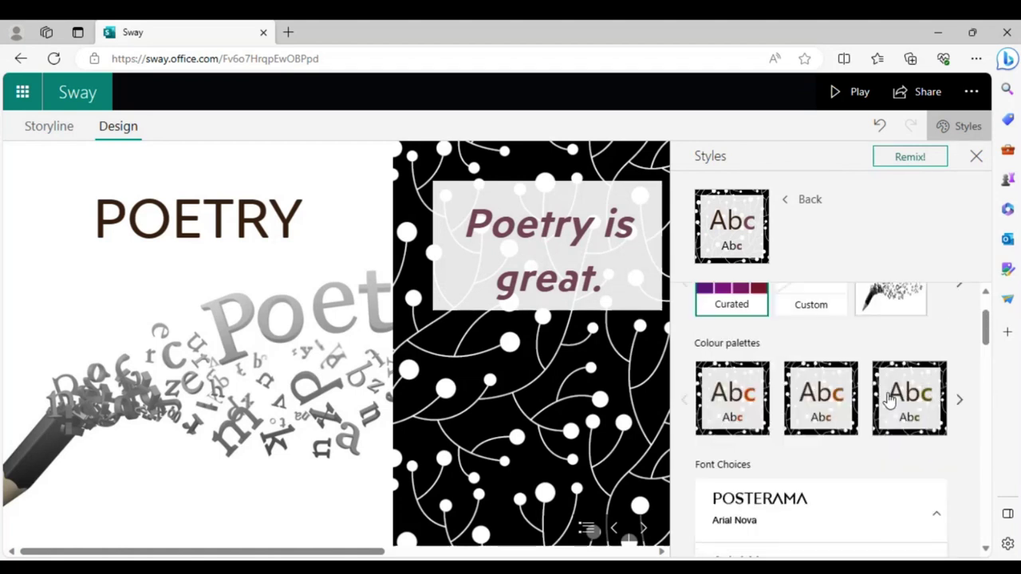
pyautogui.scroll(-1, 917, 447)
pyautogui.click(940, 474)
pyautogui.scroll(-1, 944, 456)
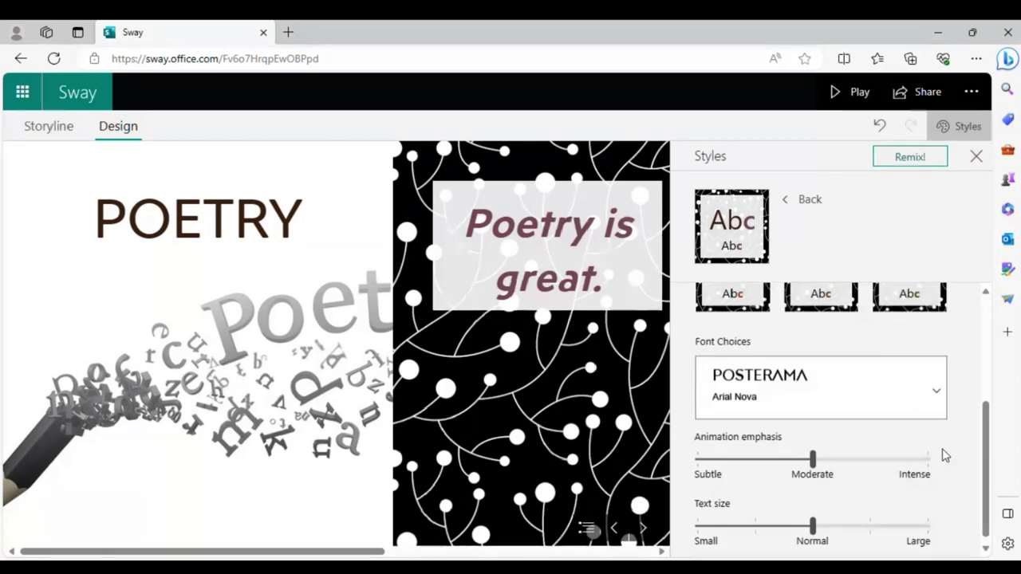
pyautogui.click(977, 157)
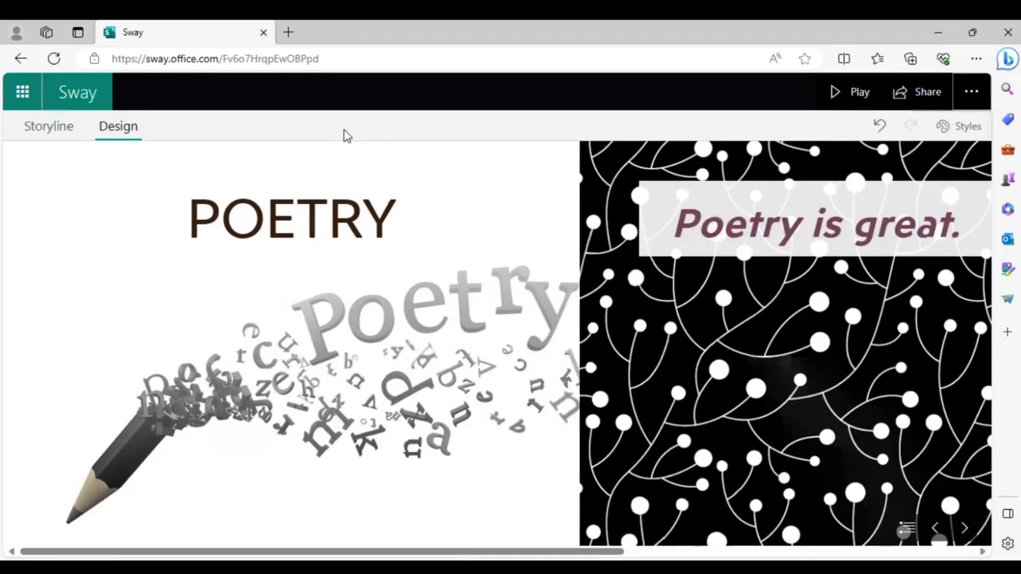
# Return to the Storyline and open the insert choices below the word-cloud image card
pyautogui.click(38, 130)
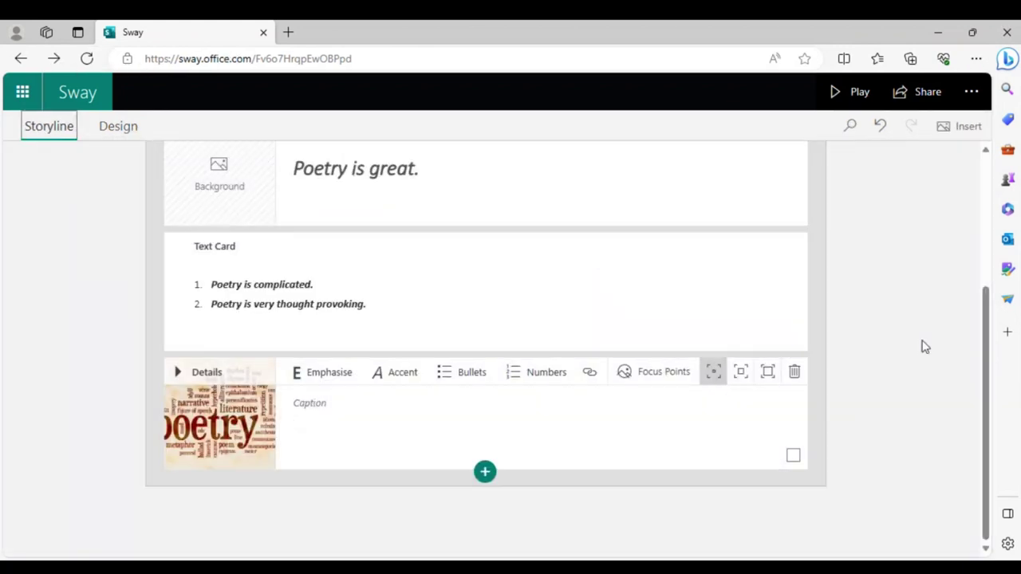
pyautogui.click(484, 473)
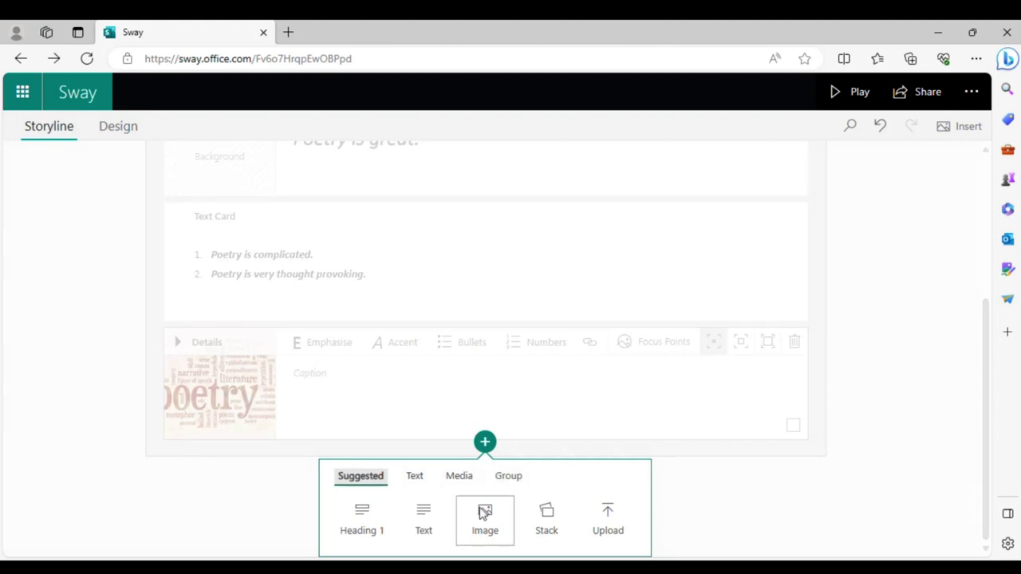
pyautogui.press('Escape')
pyautogui.click(319, 410)
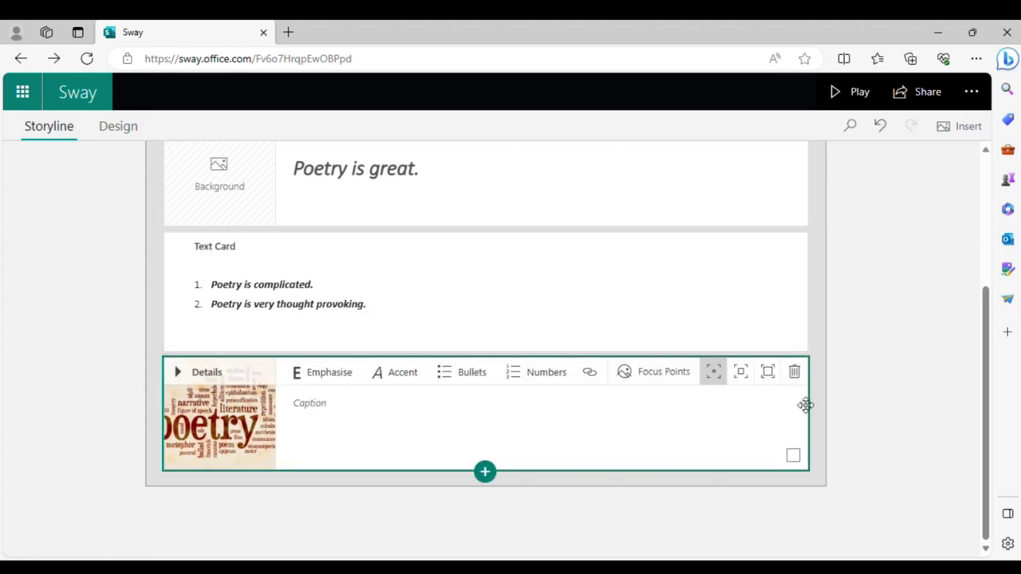
pyautogui.scroll(2, 711, 405)
pyautogui.scroll(-1, 711, 405)
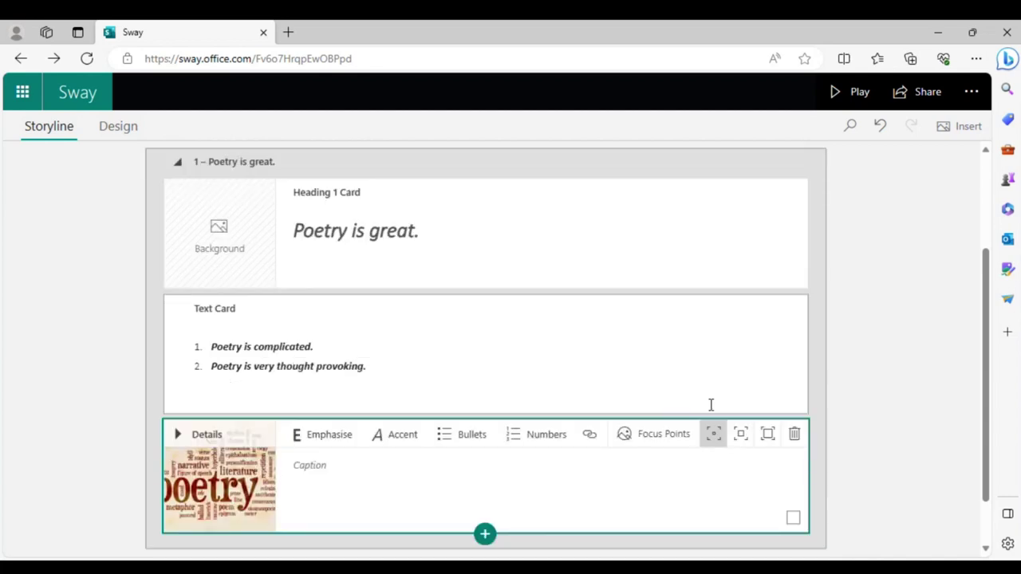
pyautogui.scroll(-1, 524, 444)
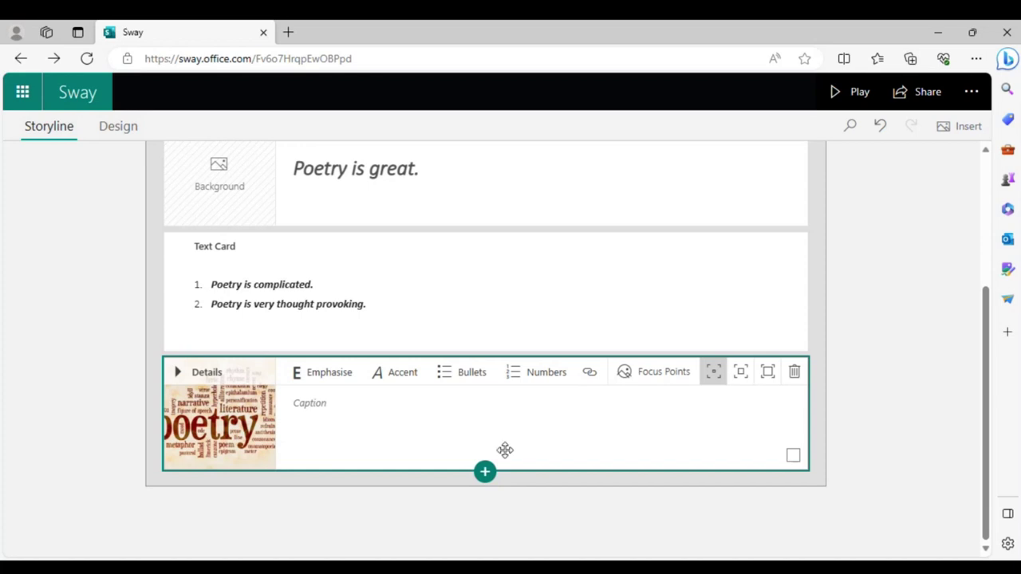
pyautogui.click(491, 472)
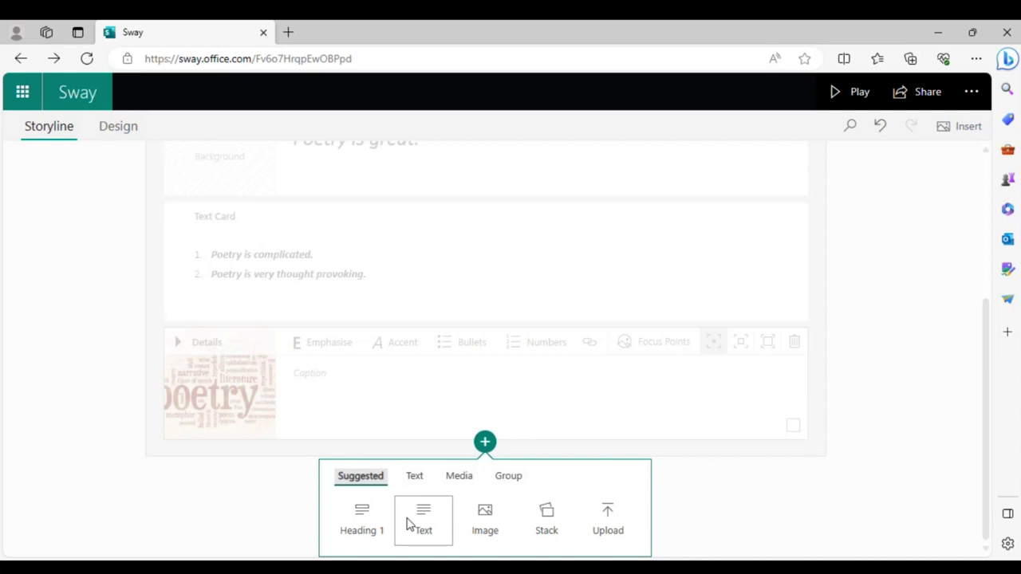
# Add a Heading 1 card after the image card and type 'Hope is a thing with feathers.'
pyautogui.click(365, 521)
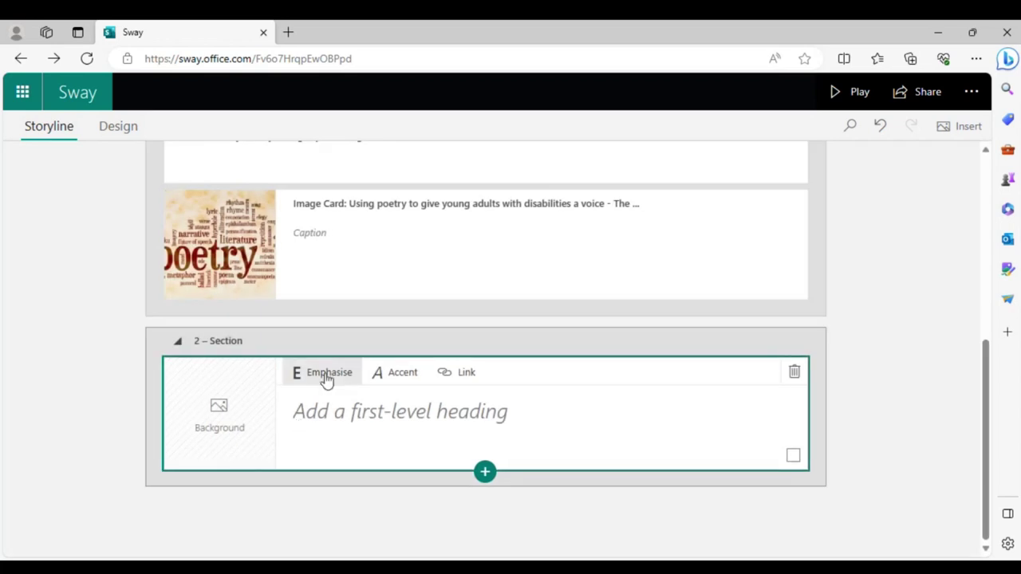
pyautogui.scroll(3, 242, 339)
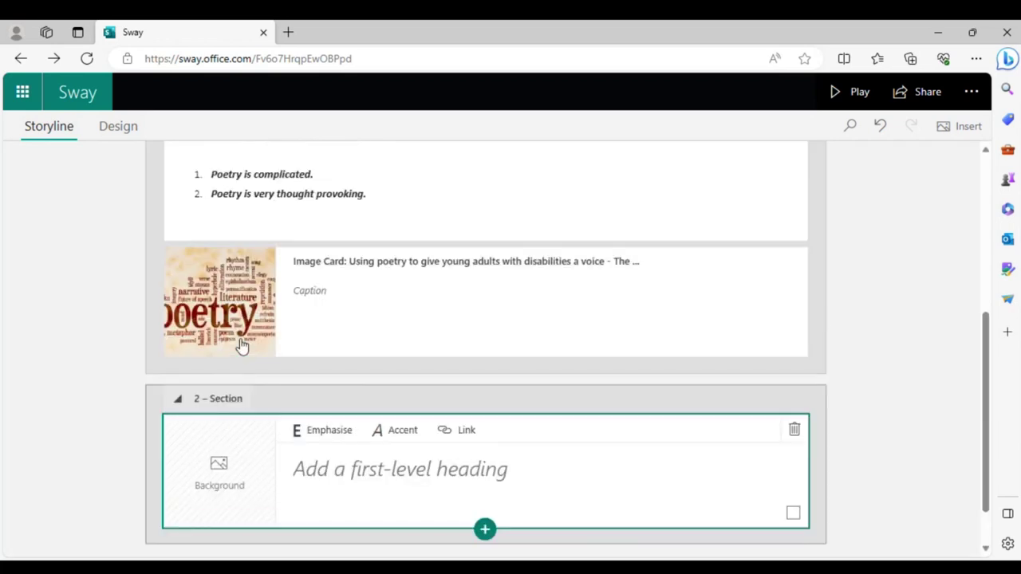
pyautogui.scroll(2, 242, 339)
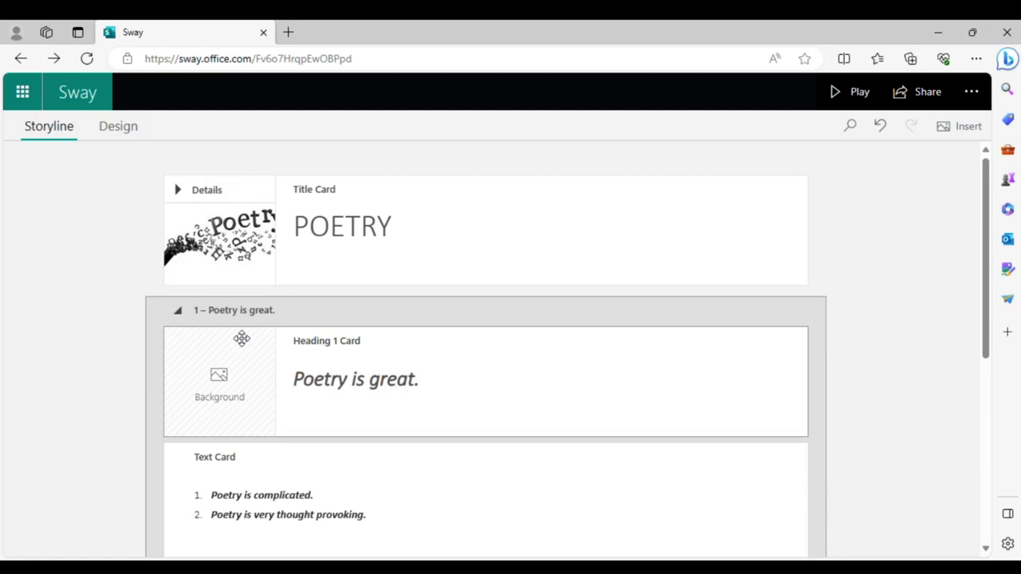
pyautogui.scroll(-2, 241, 338)
pyautogui.scroll(2, 239, 337)
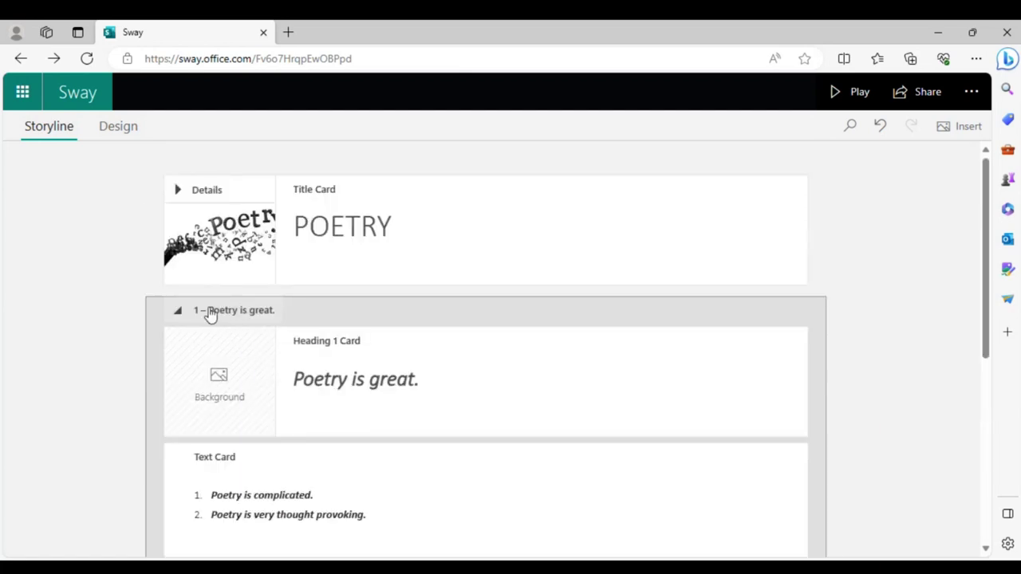
pyautogui.scroll(-6, 209, 311)
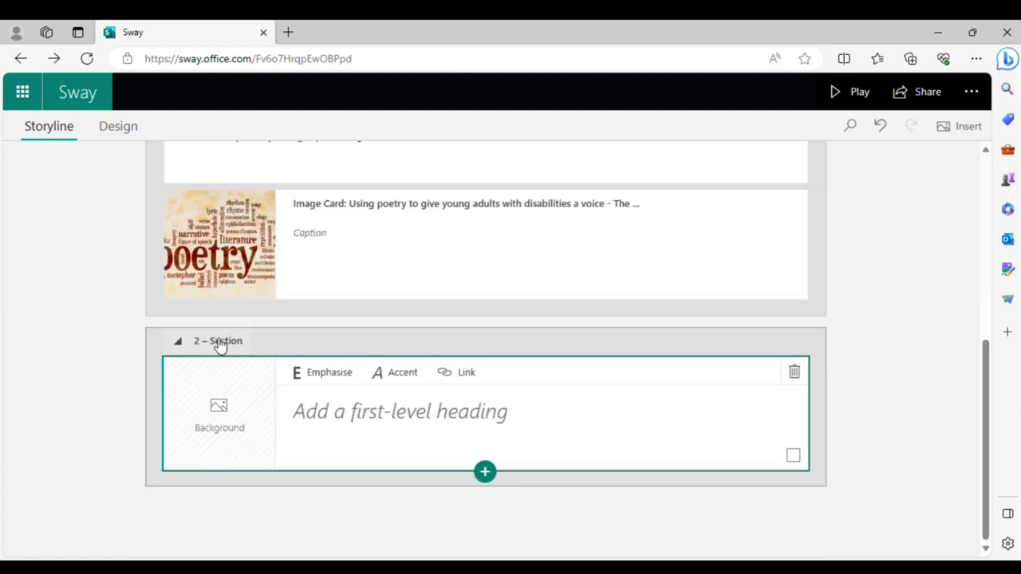
pyautogui.click(389, 416)
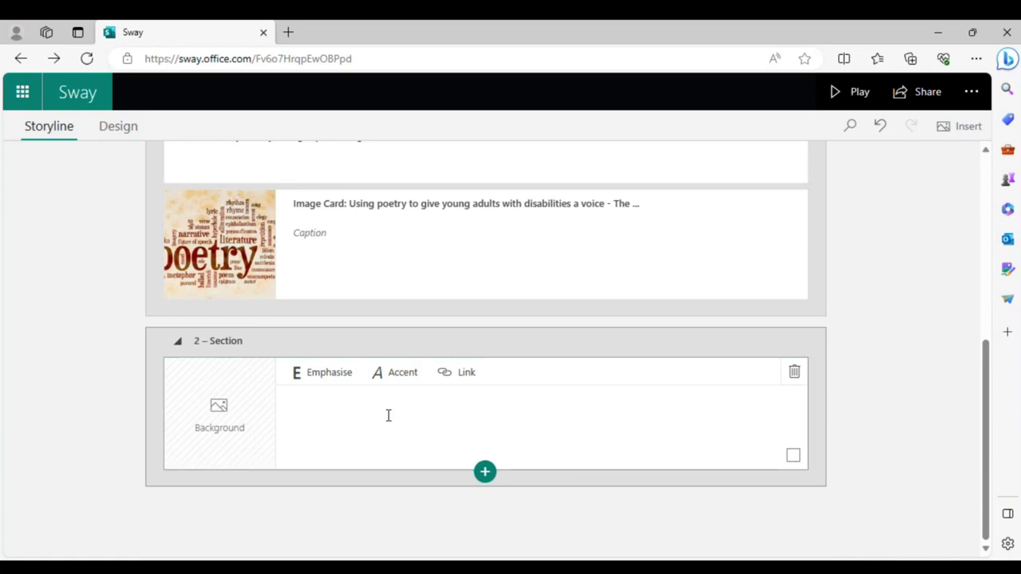
pyautogui.write('Hope is a thing wit')
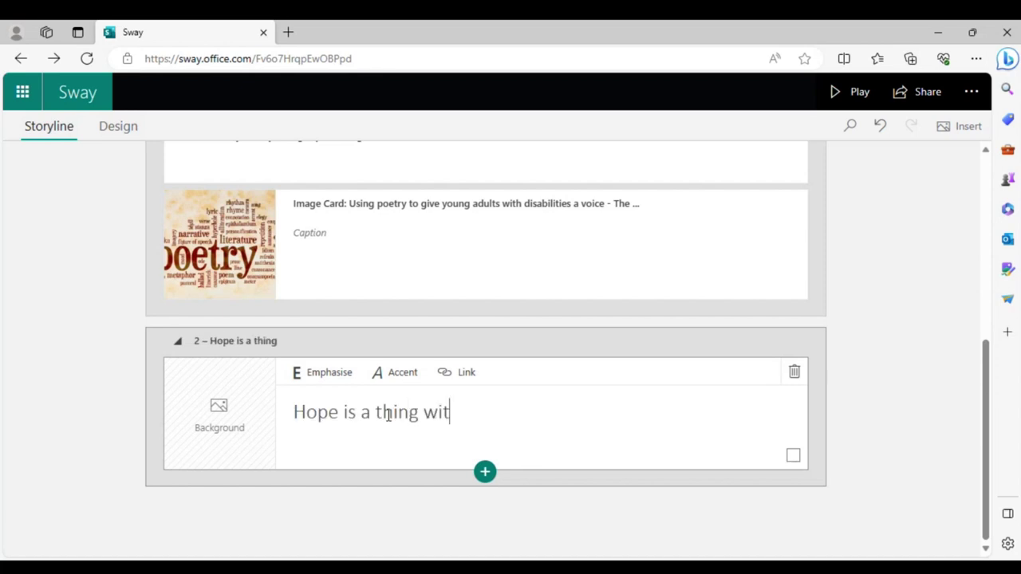
pyautogui.write('h feathers.')
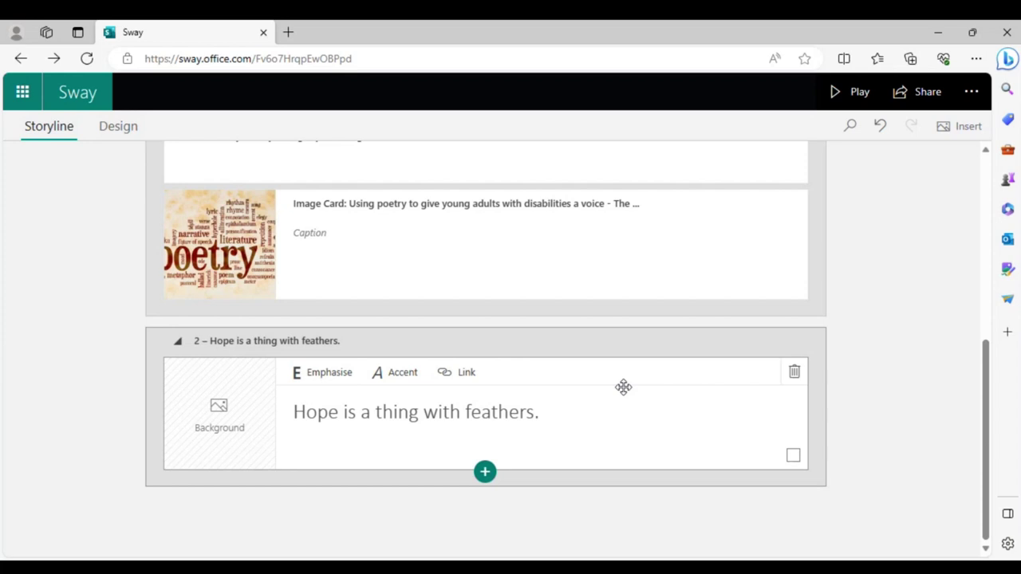
# Search the media for 'bird' and add the wren photo to the Hope card's image slot
pyautogui.click(224, 425)
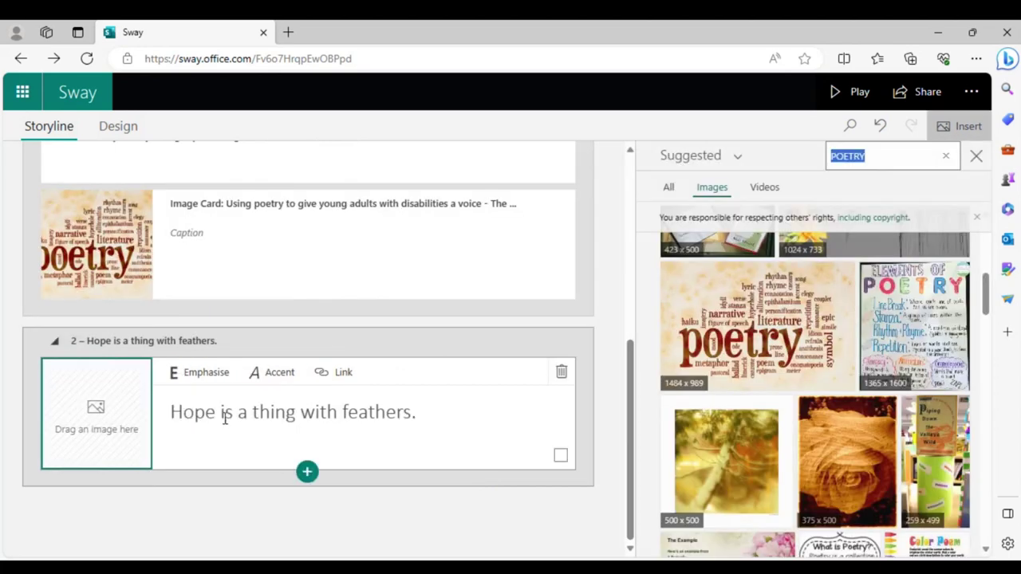
pyautogui.scroll(-1, 915, 345)
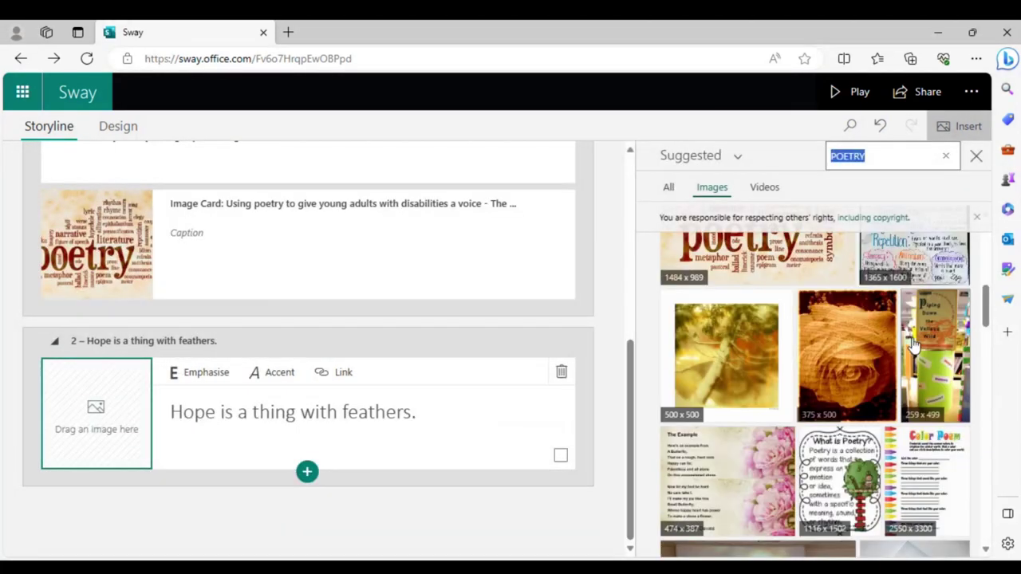
pyautogui.scroll(3, 878, 359)
pyautogui.click(947, 156)
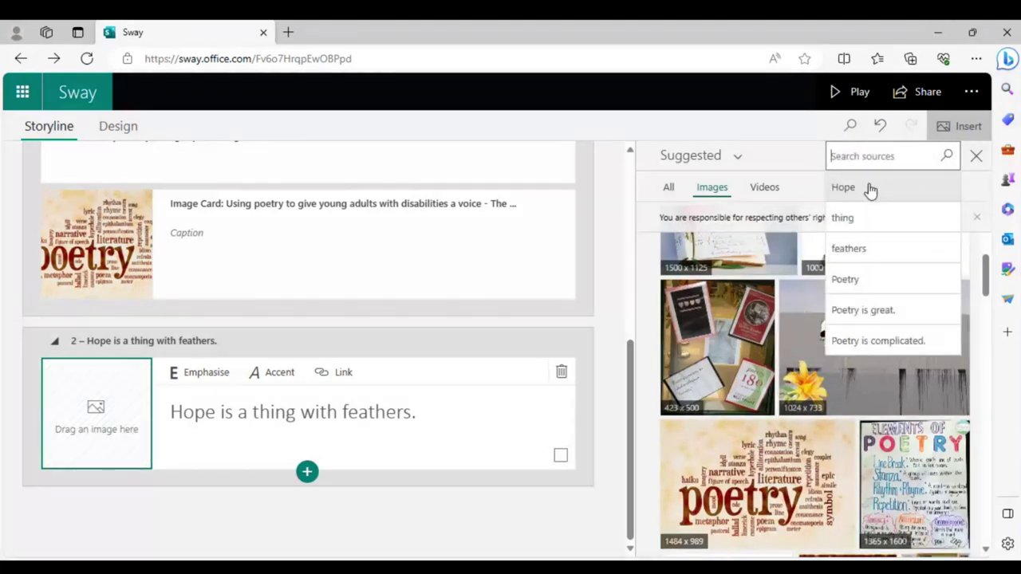
pyautogui.write('bird')
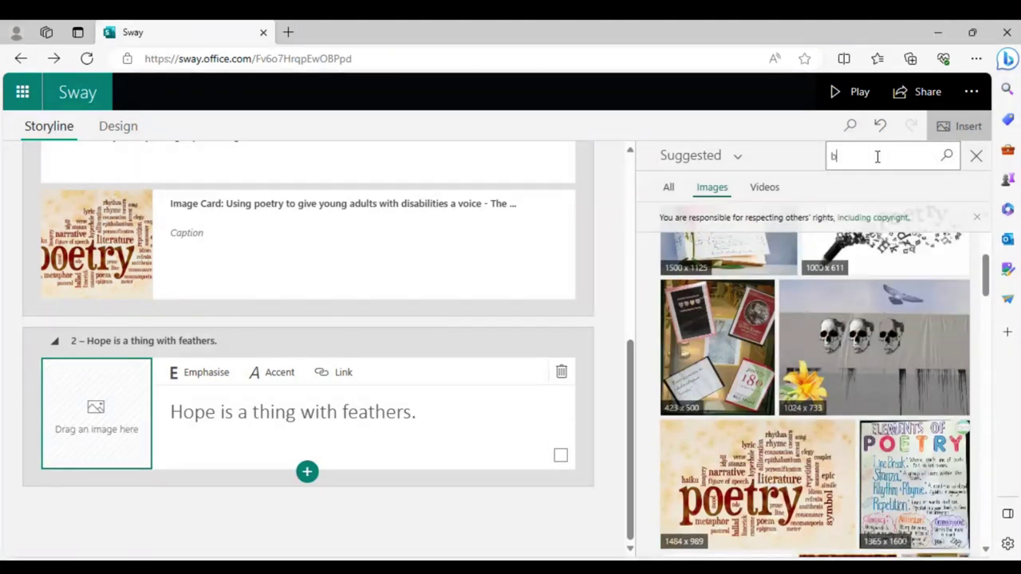
pyautogui.press('Return')
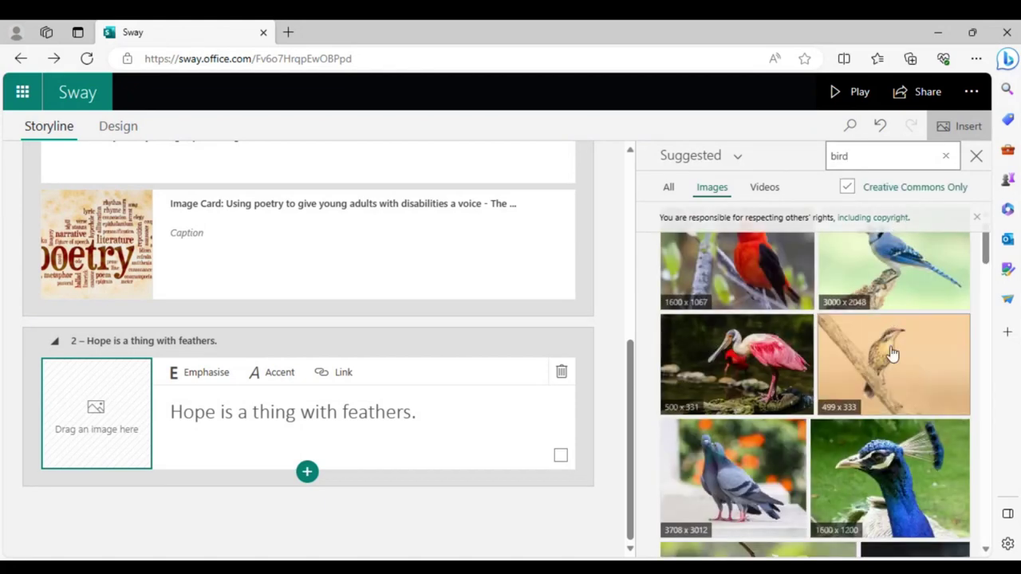
pyautogui.scroll(-5, 878, 359)
pyautogui.scroll(-3, 852, 381)
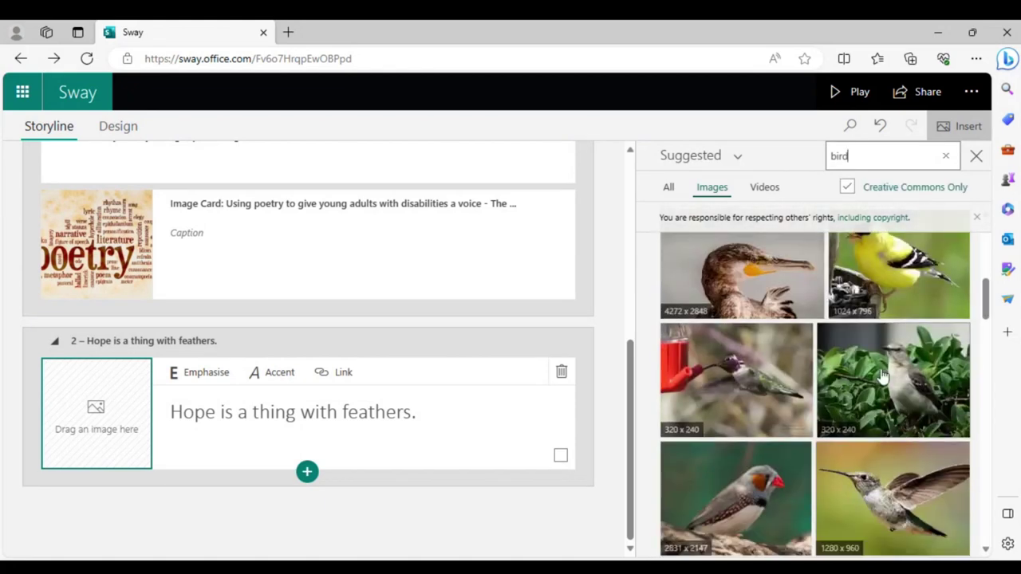
pyautogui.scroll(-5, 873, 361)
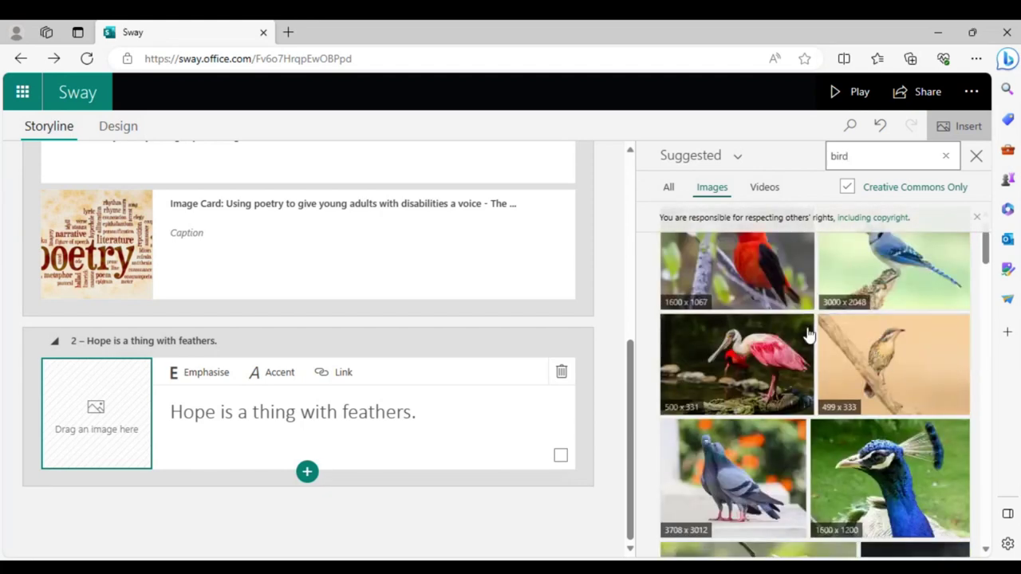
pyautogui.click(902, 361)
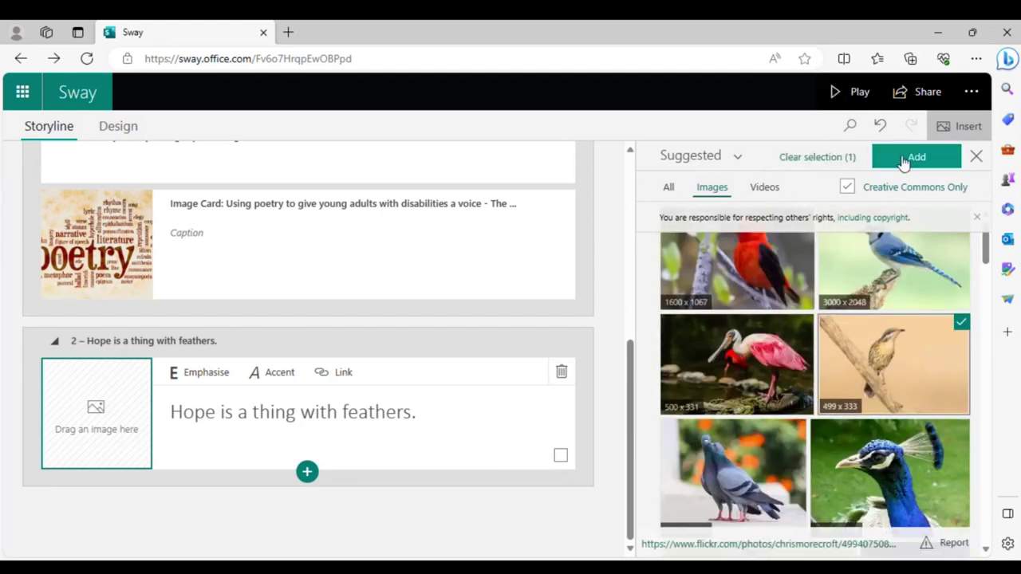
pyautogui.click(914, 156)
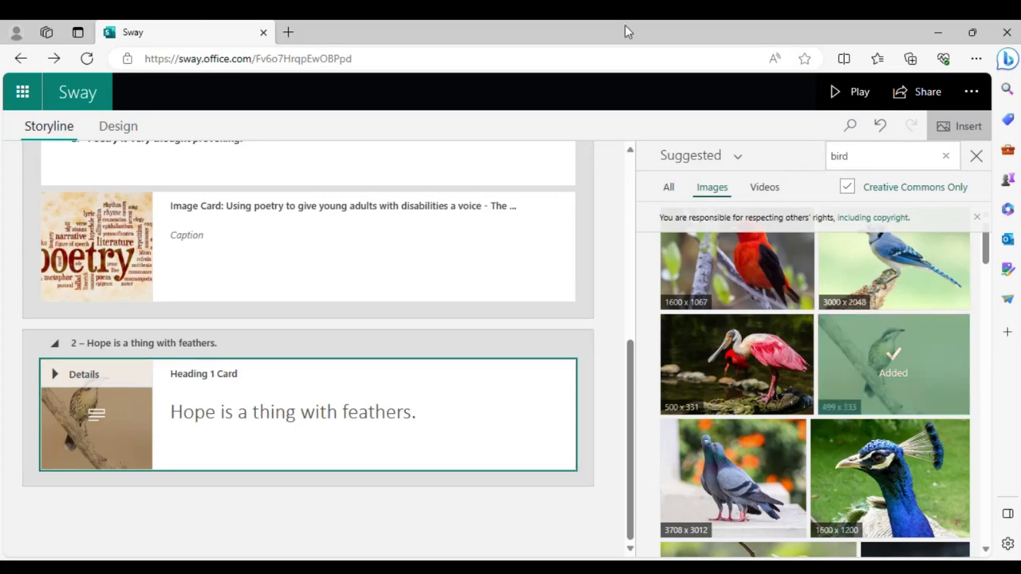
# Preview the Design view, scrolling to the Hope card with its bird photo
pyautogui.click(105, 128)
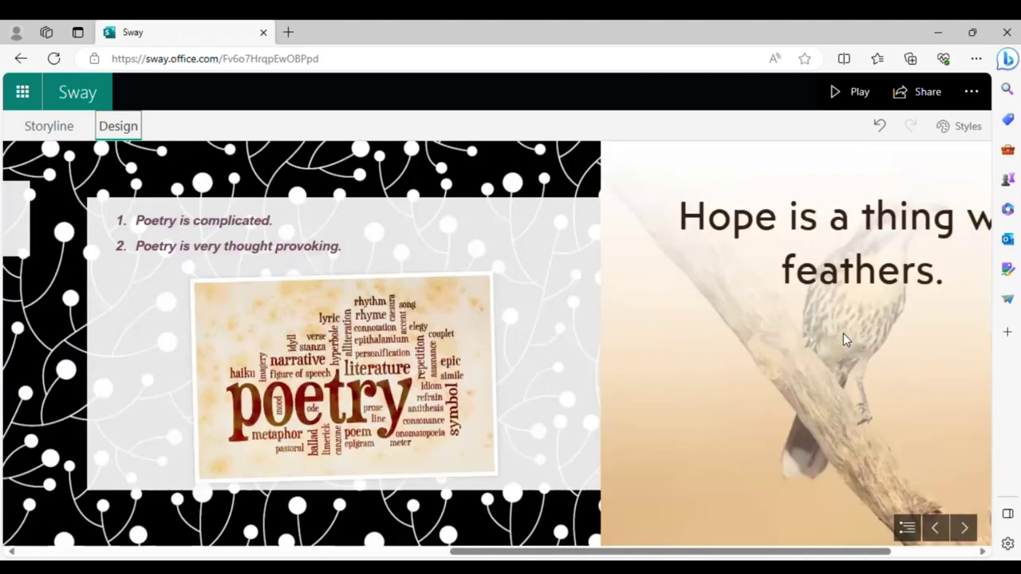
pyautogui.scroll(-3, 843, 334)
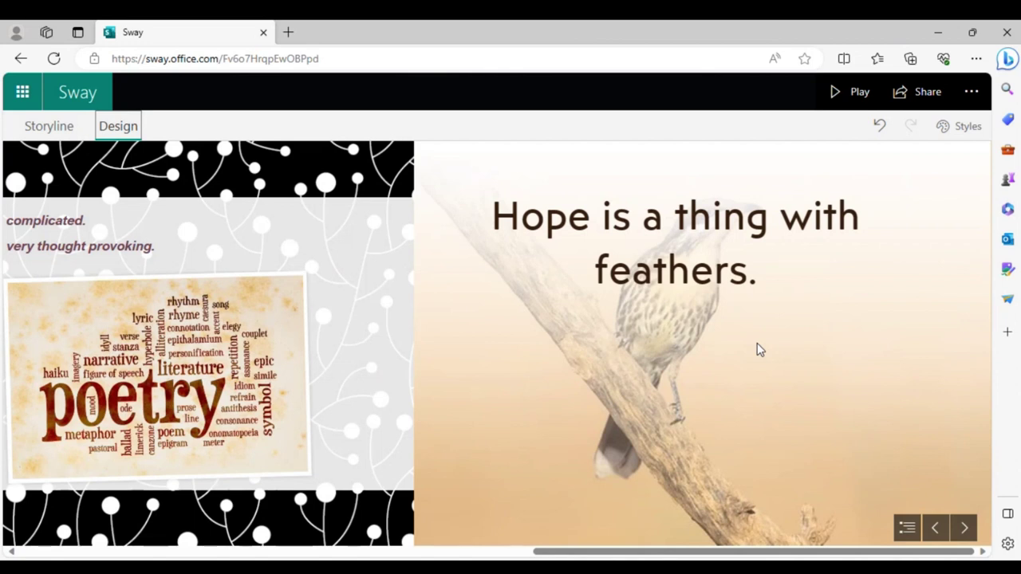
pyautogui.hscroll(-1, 758, 345)
pyautogui.hscroll(1, 757, 343)
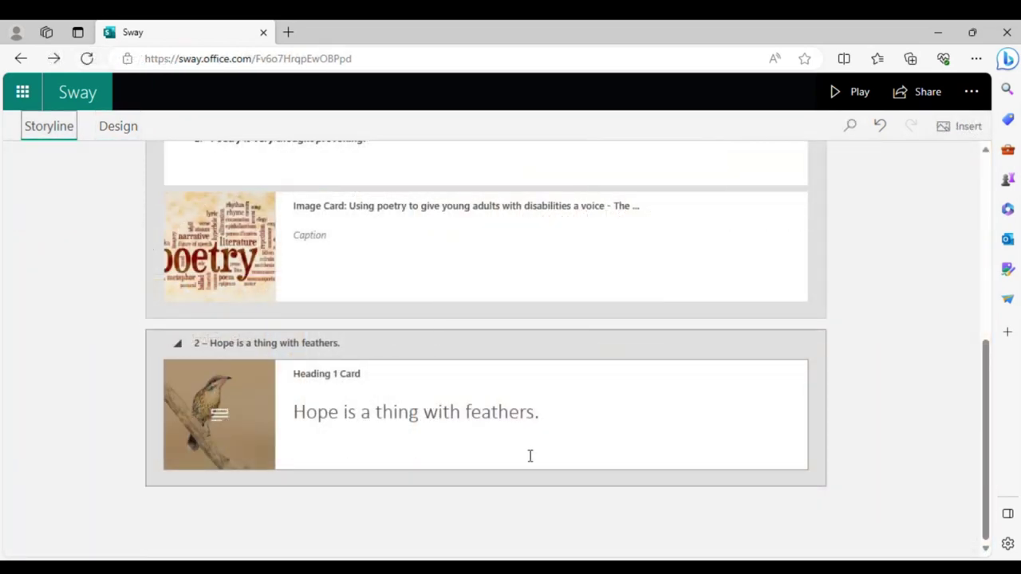
pyautogui.click(529, 455)
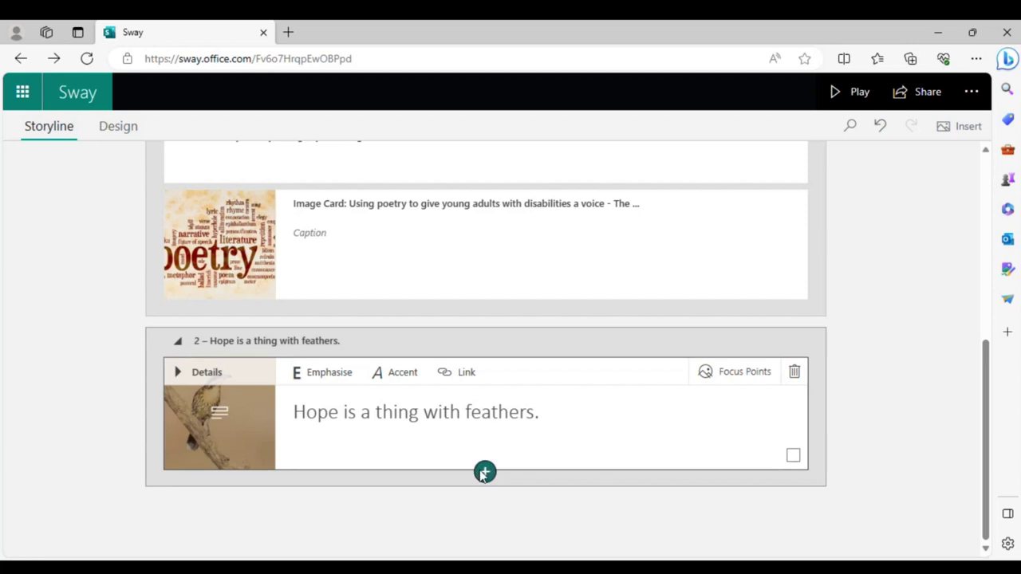
# Add a Media > Video card below the Hope heading
pyautogui.click(484, 472)
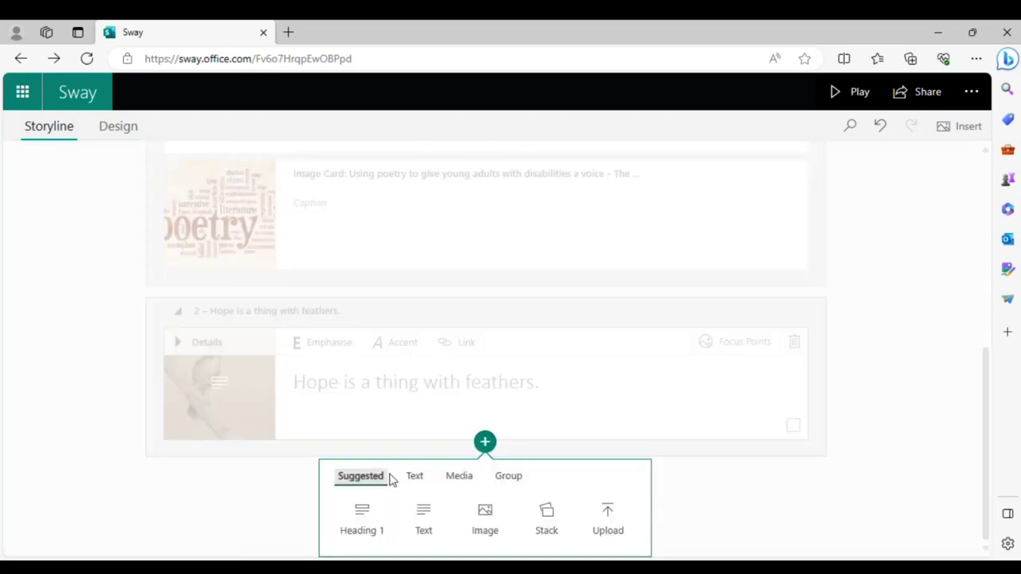
pyautogui.click(452, 481)
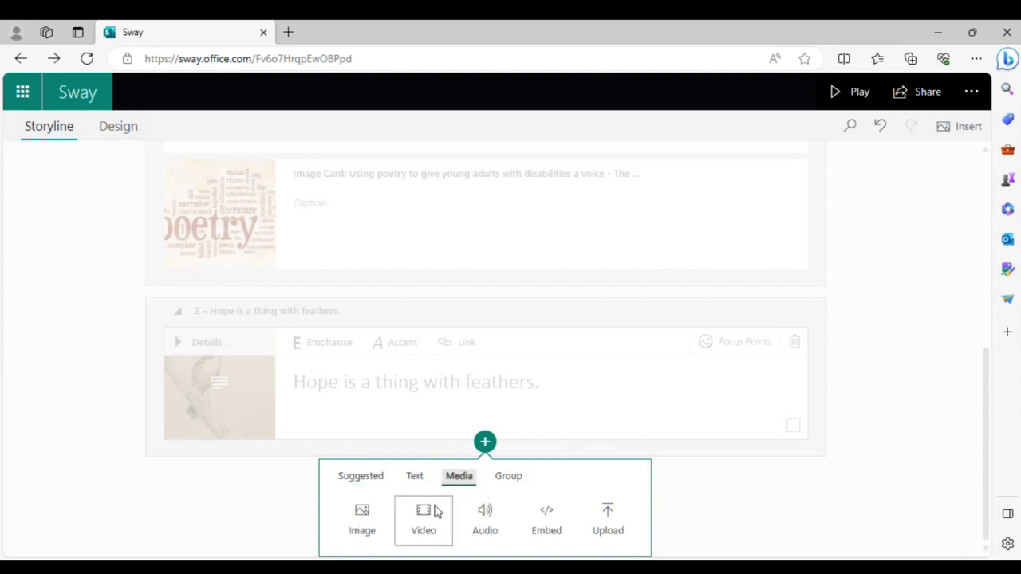
pyautogui.click(434, 530)
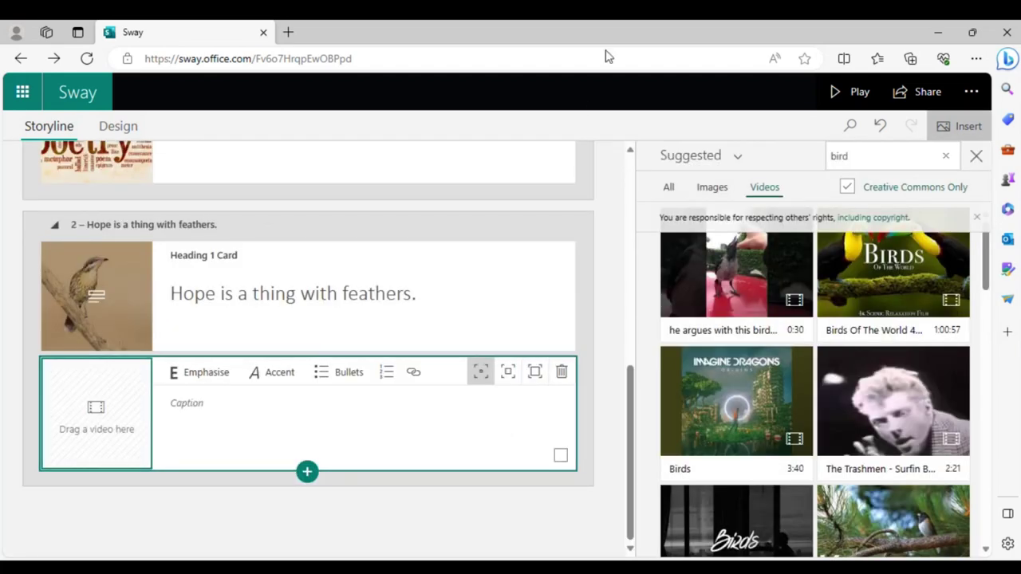
pyautogui.scroll(-2, 909, 335)
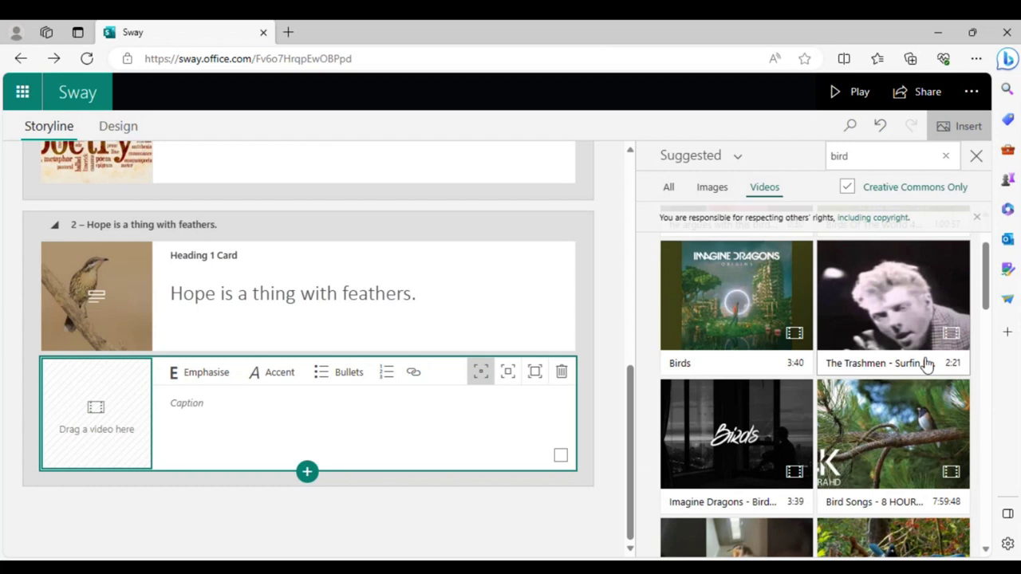
pyautogui.scroll(2, 926, 364)
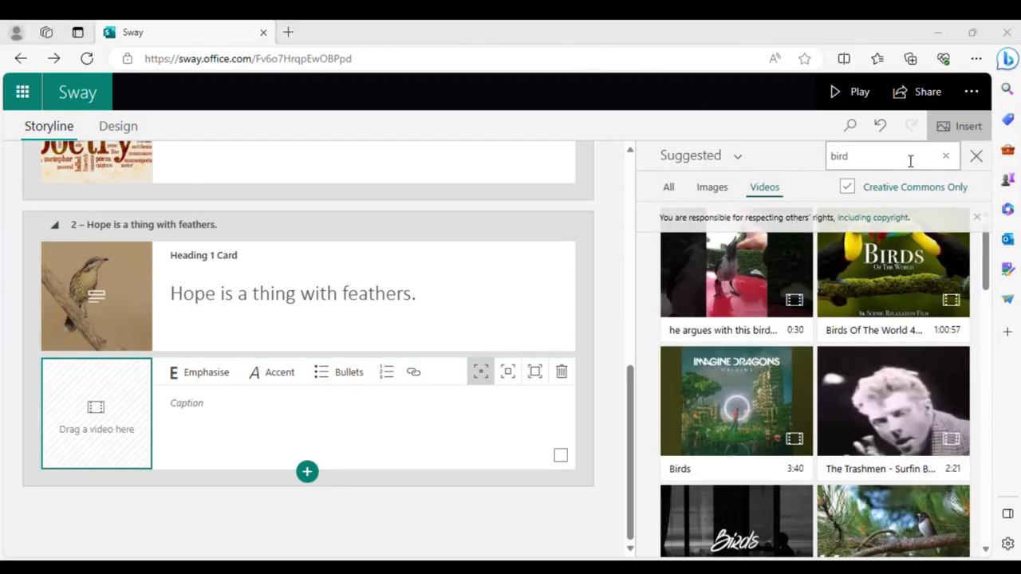
# Search 'Hope is a thing with feathers analysis' and add the annotated poem-text video
pyautogui.doubleClick(886, 151)
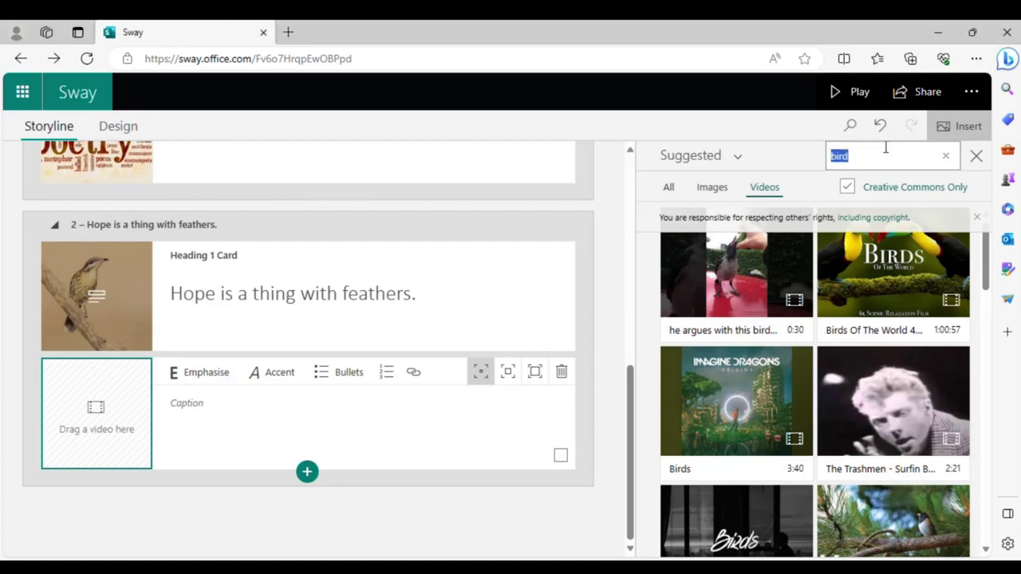
pyautogui.write('bHp')
pyautogui.press('BackSpace')
pyautogui.press('BackSpace')
pyautogui.press('BackSpace')
pyautogui.write('hOPE IS A TH')
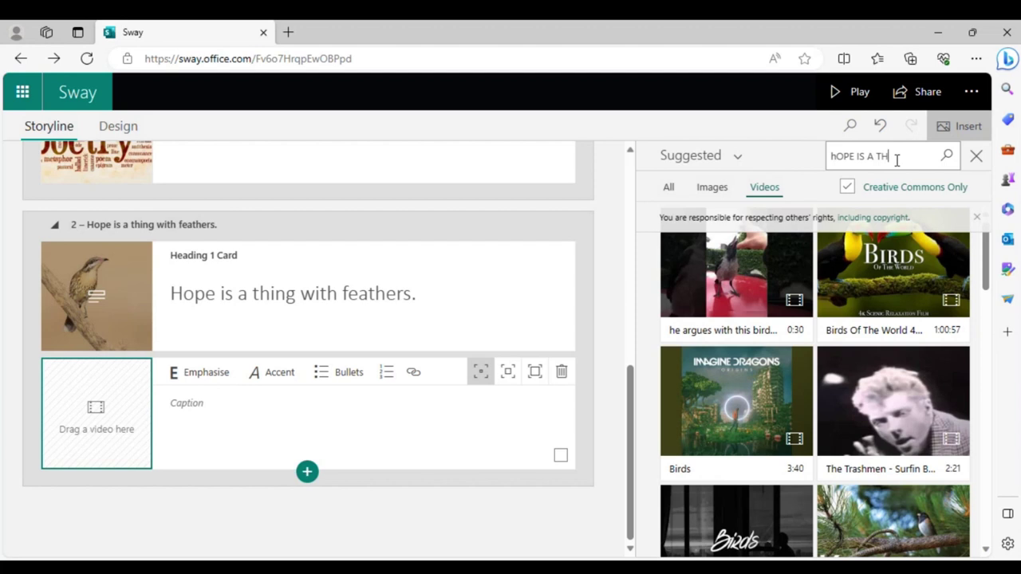
pyautogui.write('ING WITH FEATHERS ANALYSIS')
pyautogui.press('Return')
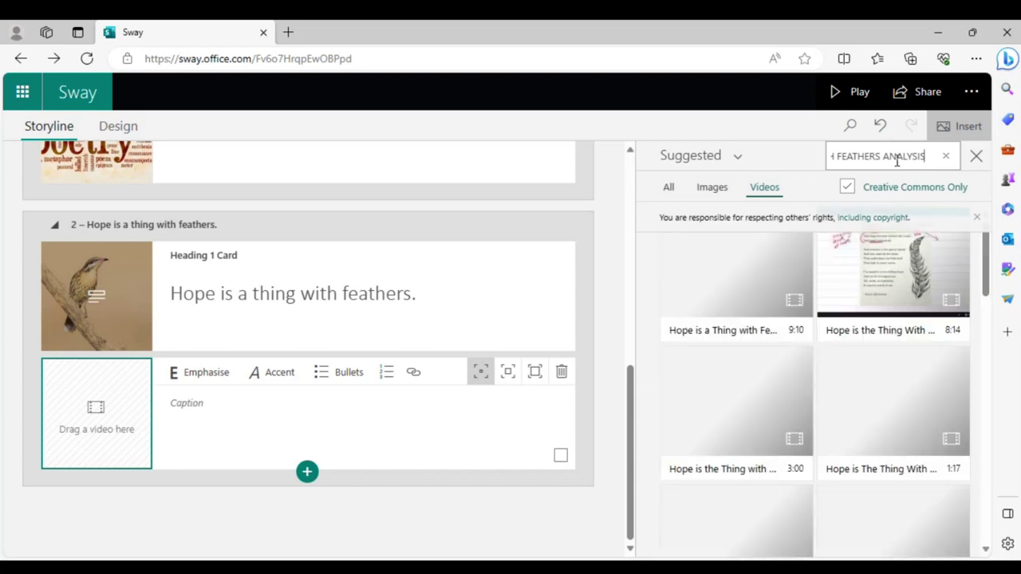
pyautogui.scroll(-1, 926, 311)
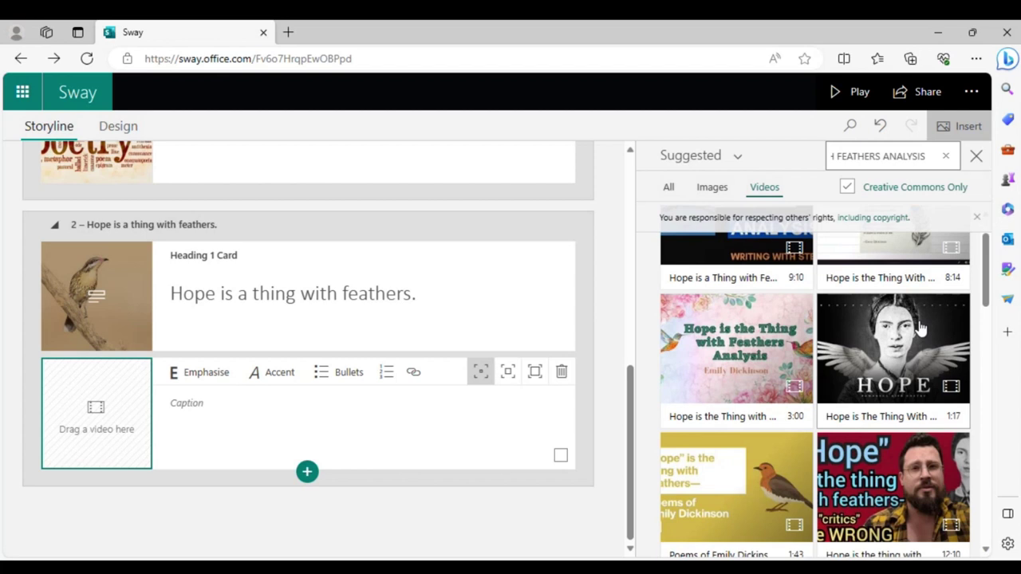
pyautogui.scroll(-2, 922, 327)
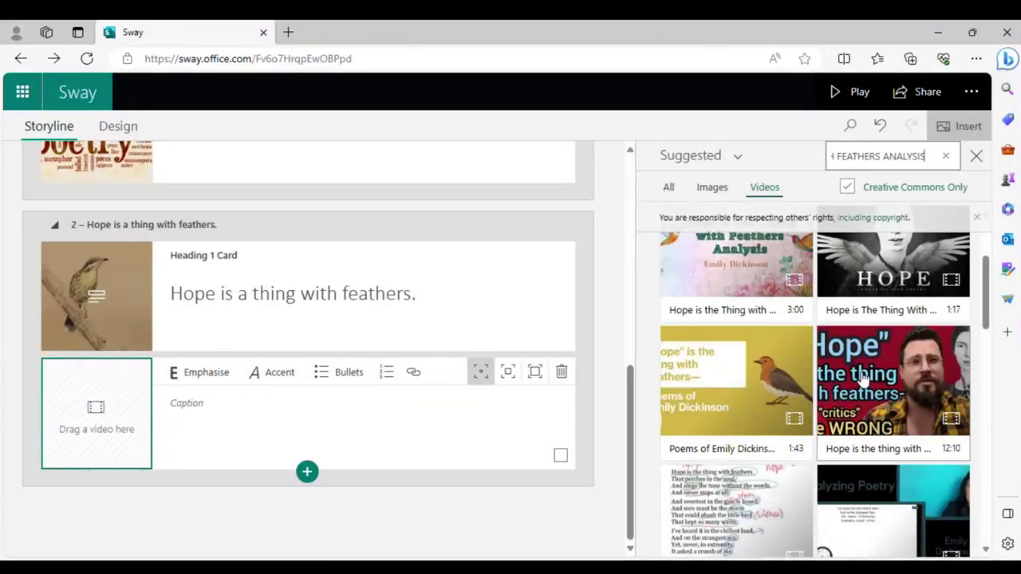
pyautogui.scroll(-3, 866, 391)
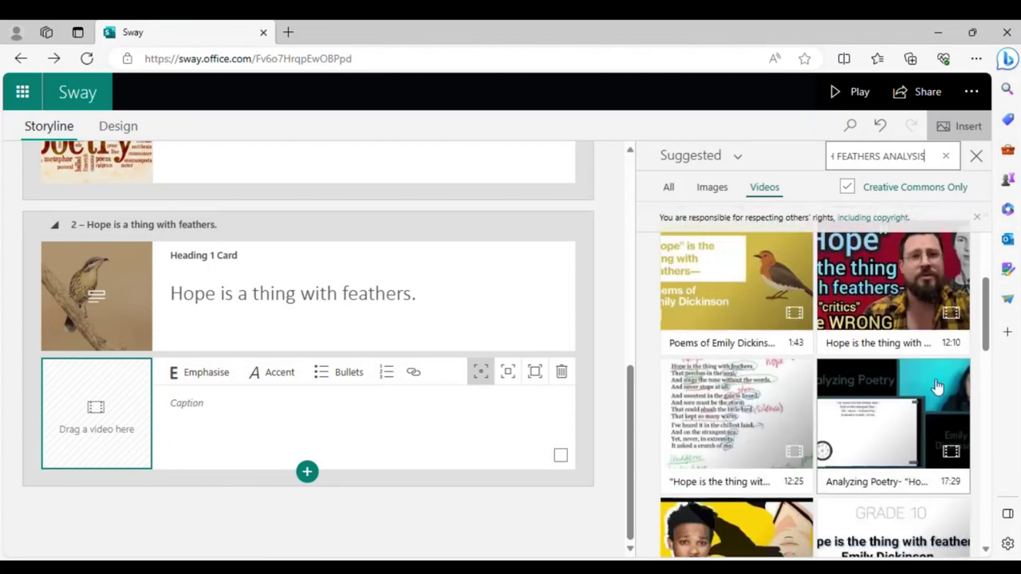
pyautogui.scroll(-1, 944, 390)
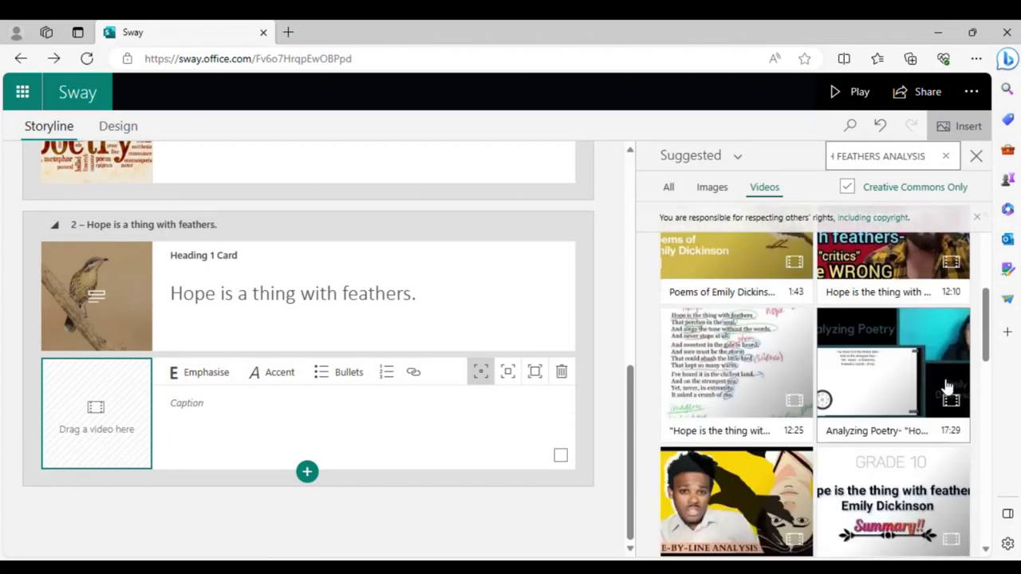
pyautogui.click(730, 359)
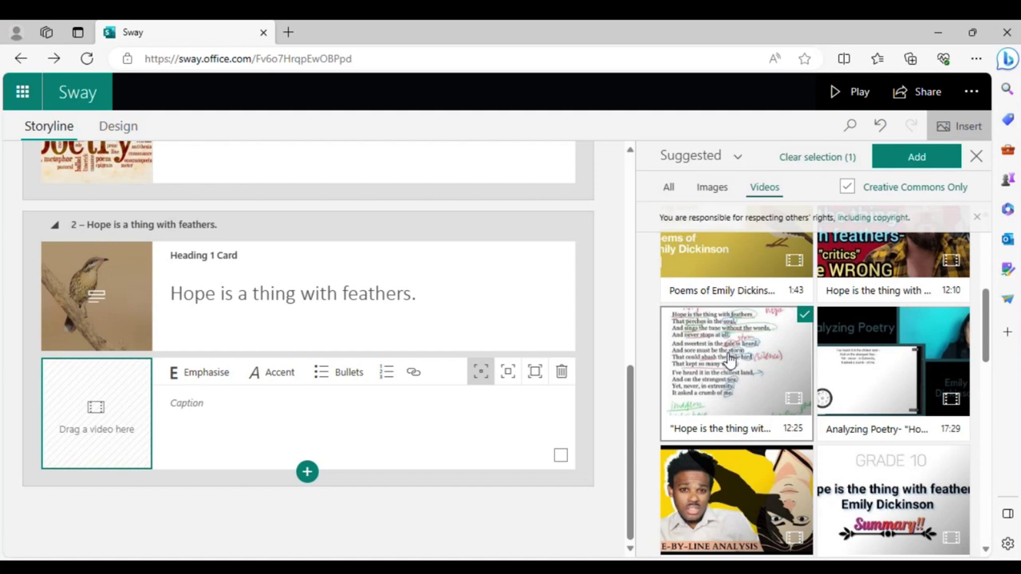
pyautogui.click(917, 158)
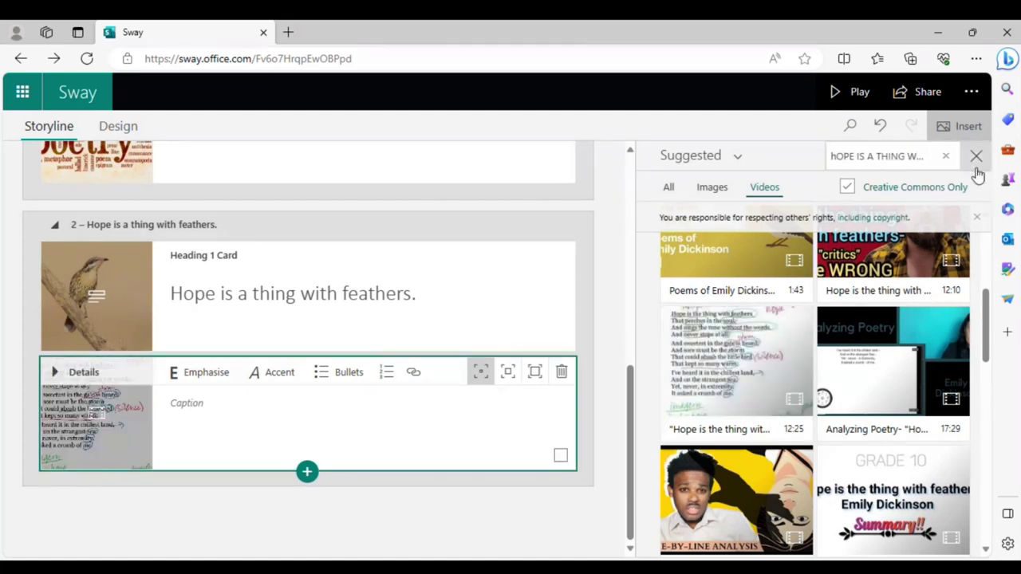
# Close the media search, play the poem video in the Design preview, then return to Storyline
pyautogui.click(976, 159)
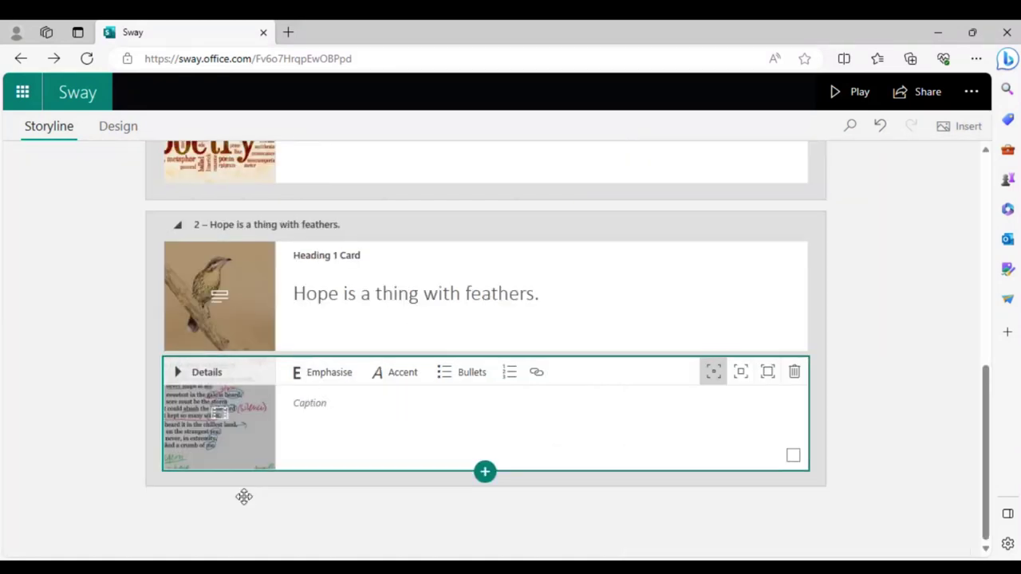
pyautogui.click(116, 128)
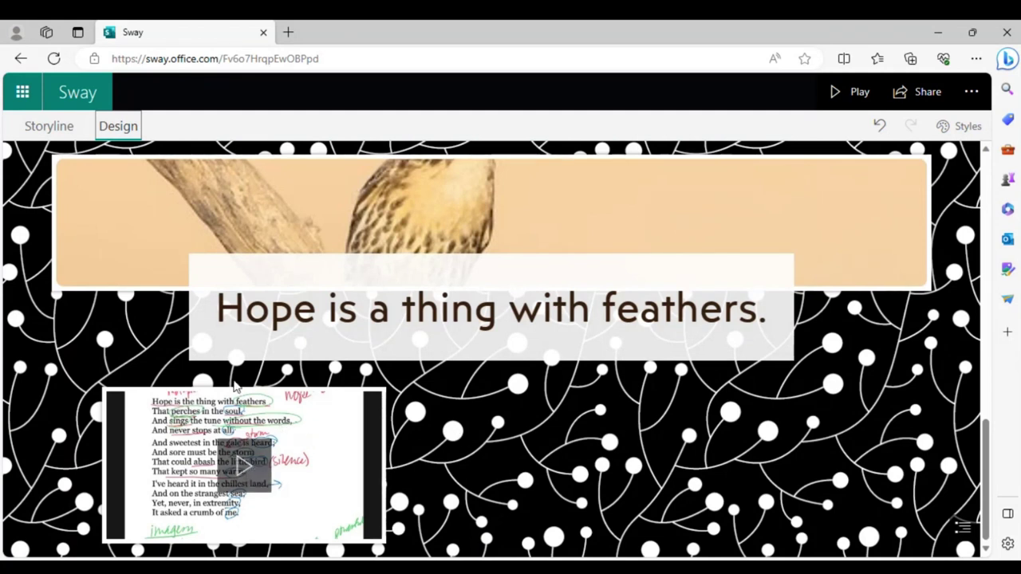
pyautogui.click(253, 470)
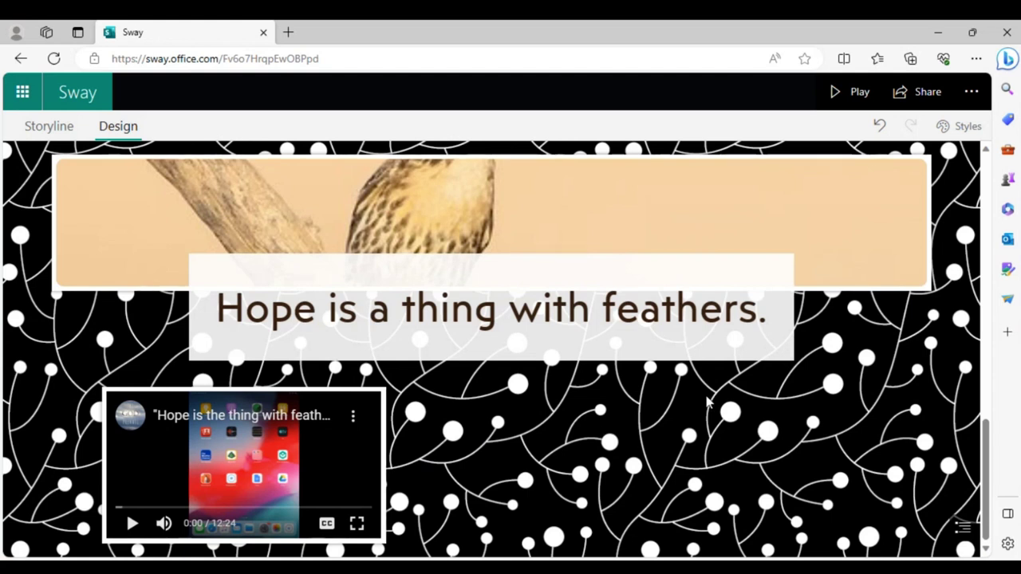
pyautogui.hotkey('alt', 'Left')
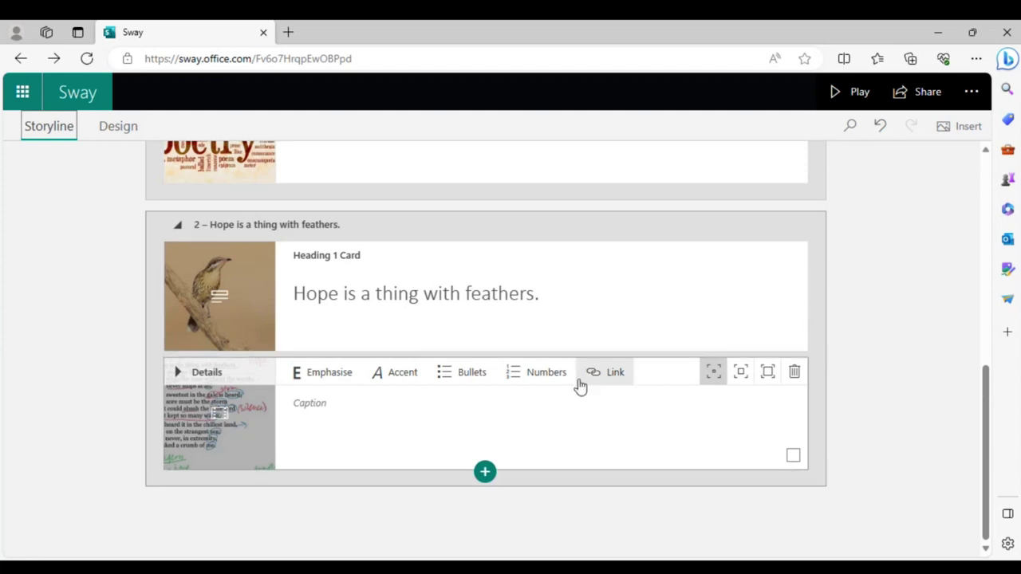
# Insert a new Media > Video card below the annotated-poem video and browse the media source list
pyautogui.click(485, 471)
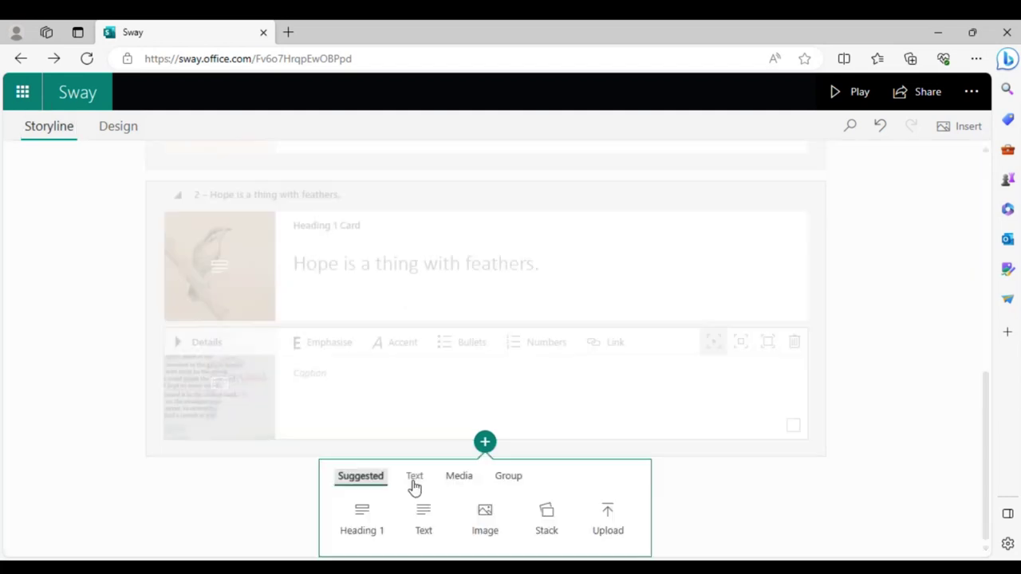
pyautogui.click(459, 478)
pyautogui.click(423, 533)
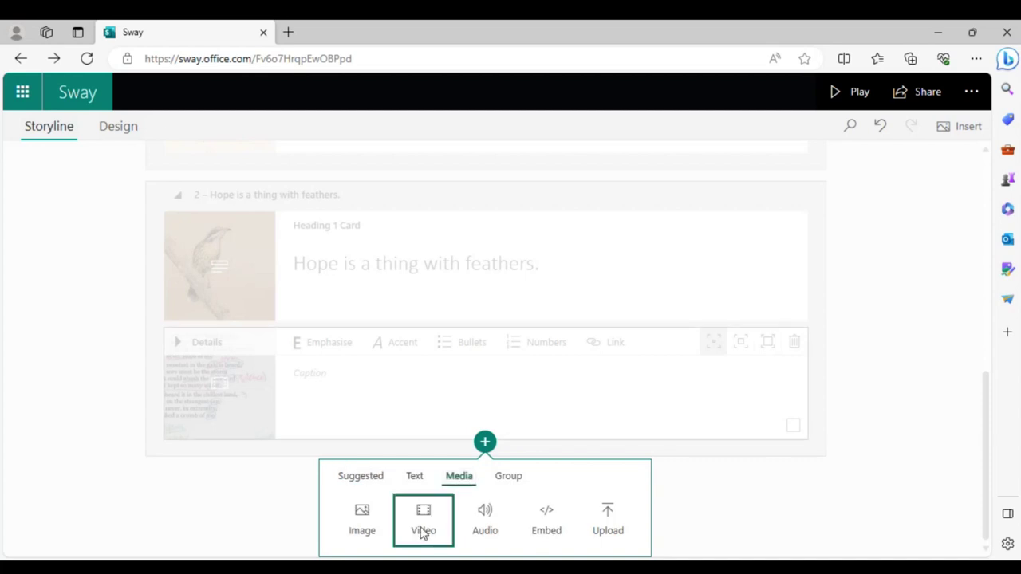
pyautogui.scroll(-6, 963, 322)
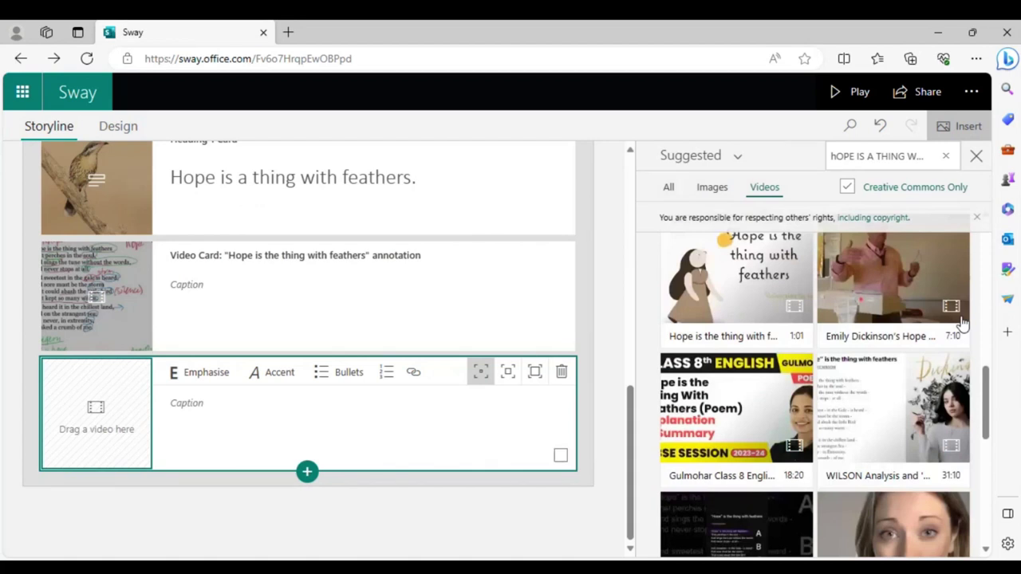
pyautogui.click(738, 159)
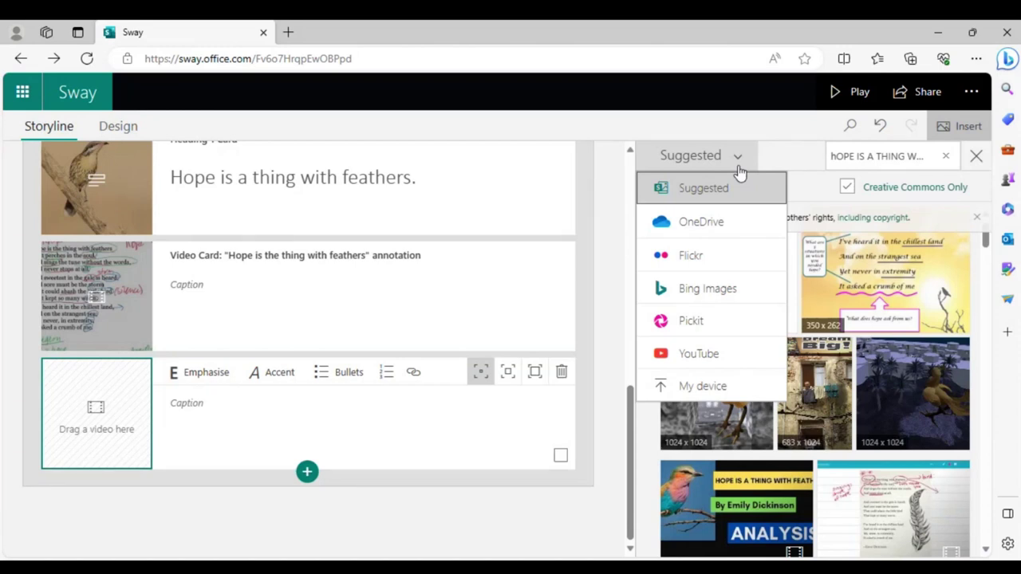
pyautogui.click(805, 188)
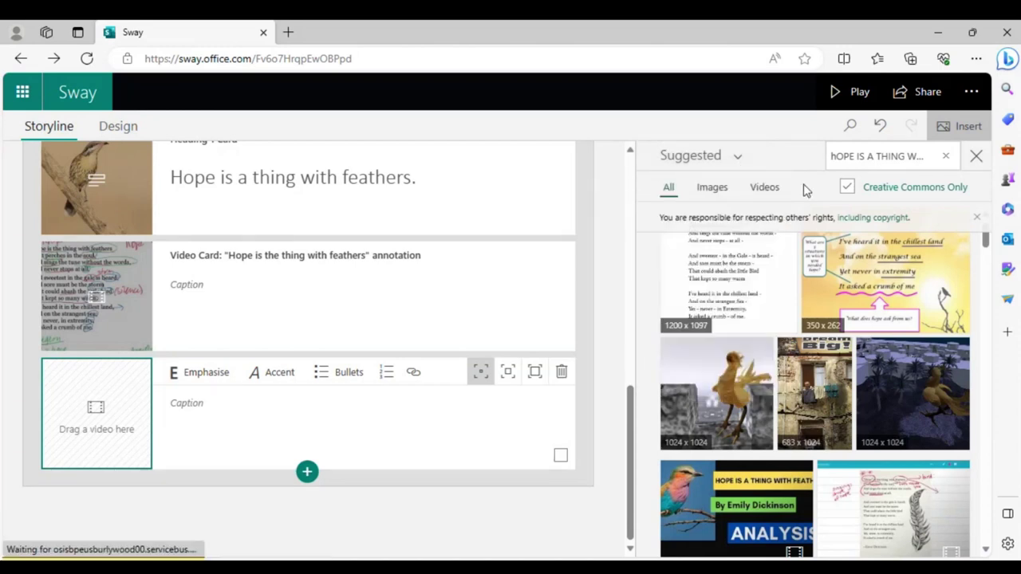
pyautogui.click(750, 165)
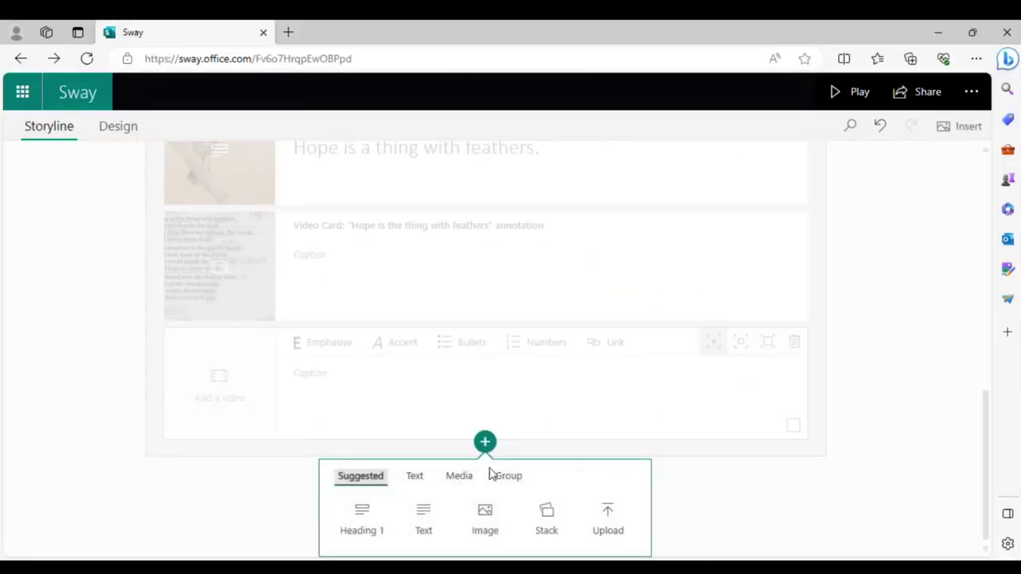
# Upload the Figures of speech and sound devices glossary term 3 document from the Work and language folder
pyautogui.click(603, 510)
pyautogui.click(614, 523)
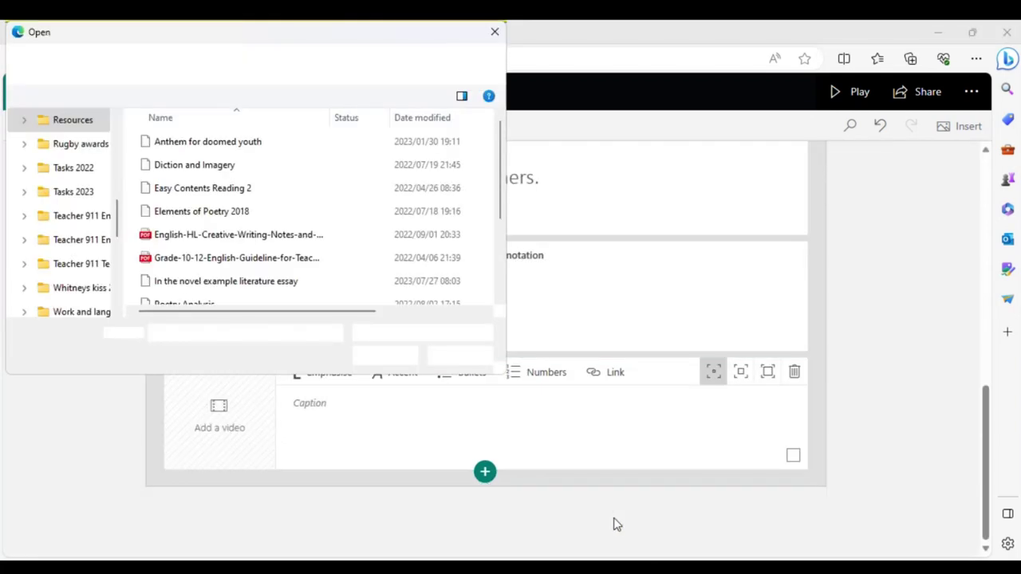
pyautogui.scroll(-2, 80, 239)
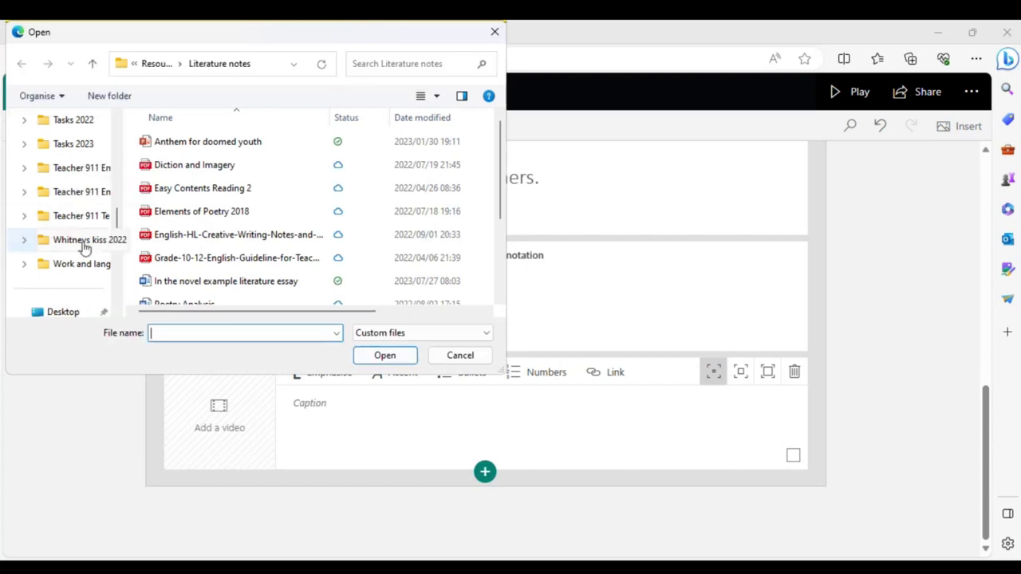
pyautogui.scroll(-1, 226, 232)
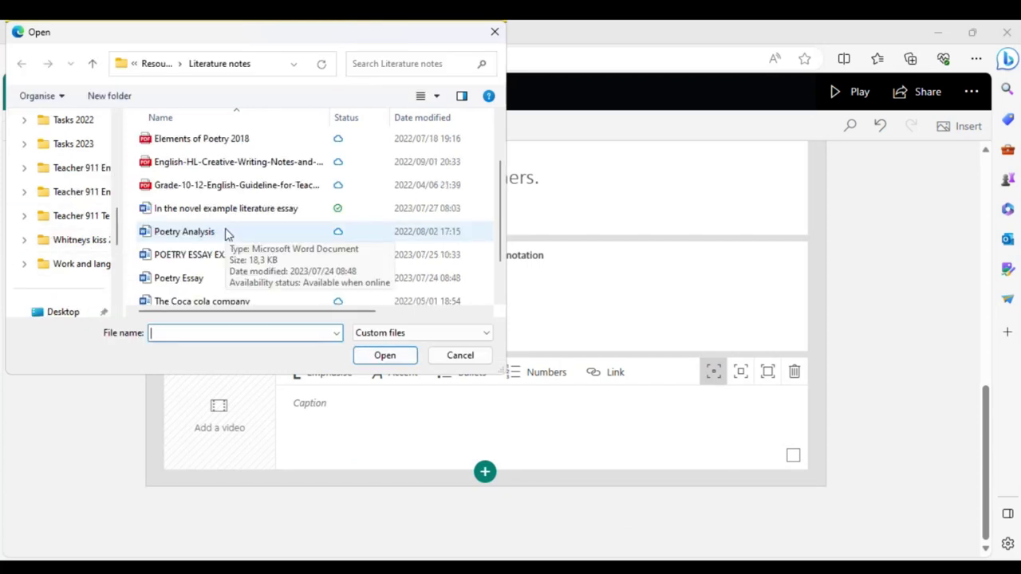
pyautogui.scroll(1, 228, 235)
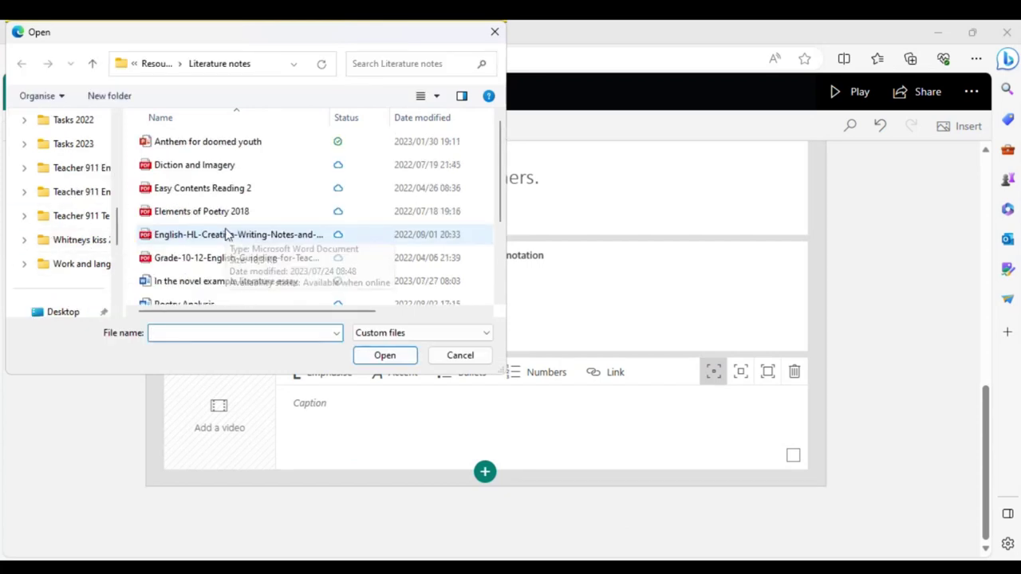
pyautogui.scroll(1, 73, 150)
pyautogui.click(72, 150)
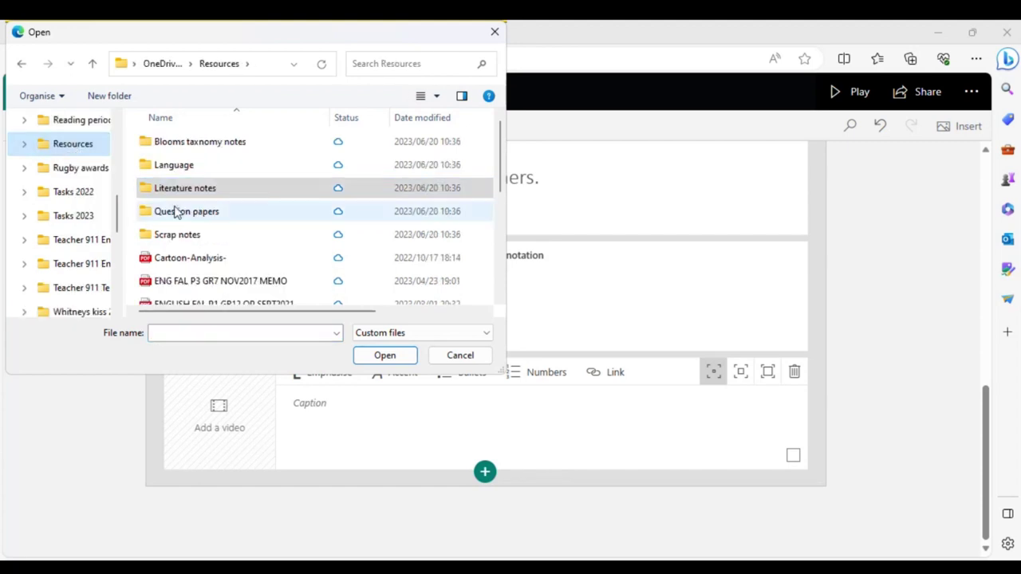
pyautogui.doubleClick(185, 187)
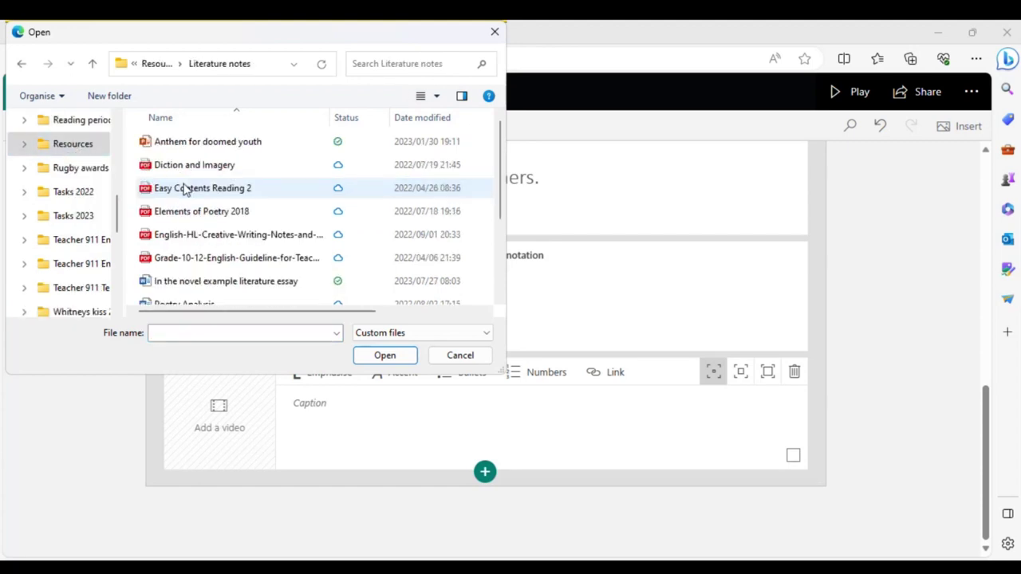
pyautogui.scroll(-2, 185, 187)
pyautogui.scroll(-1, 79, 263)
pyautogui.click(88, 288)
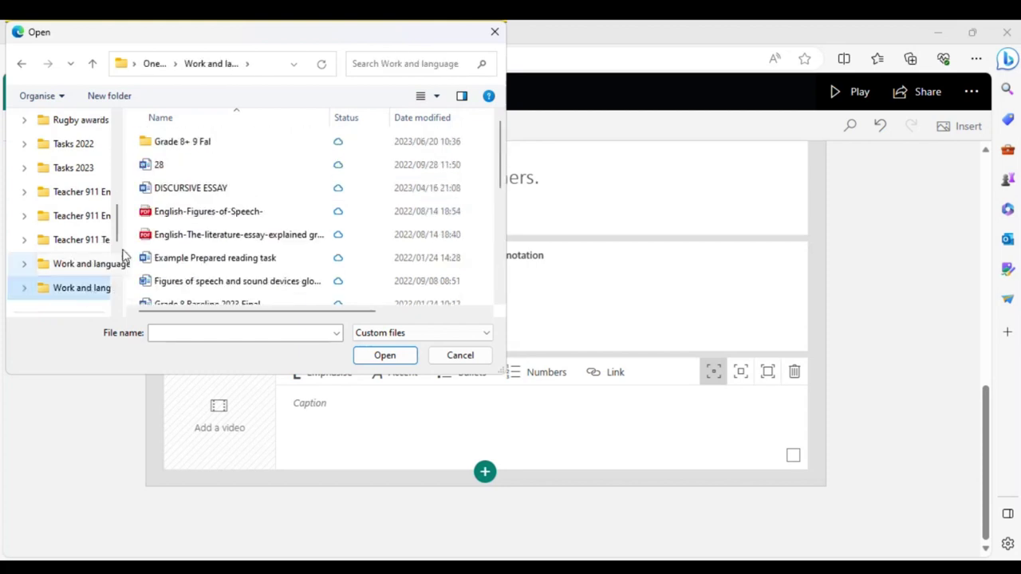
pyautogui.scroll(-2, 221, 196)
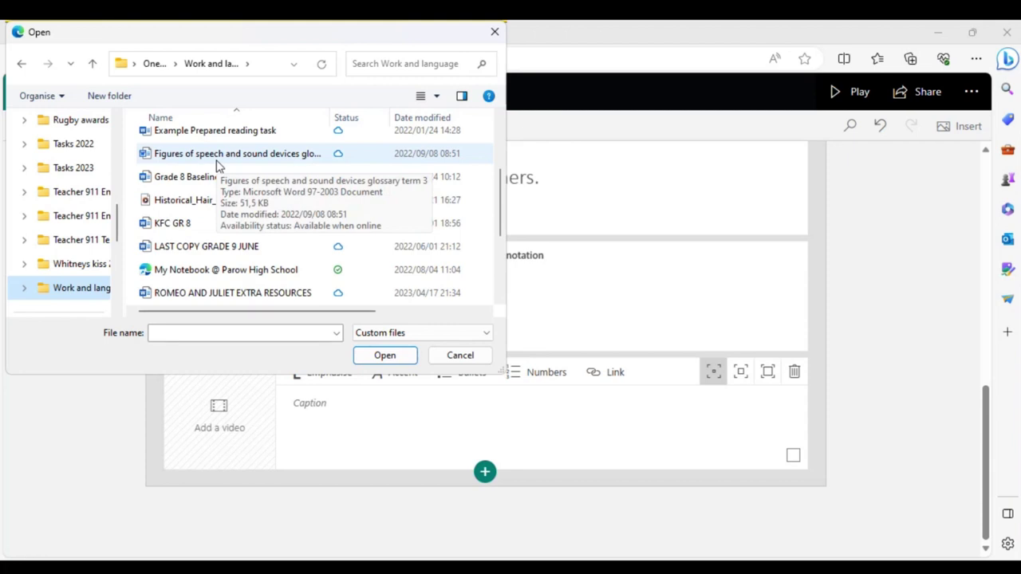
pyautogui.click(216, 160)
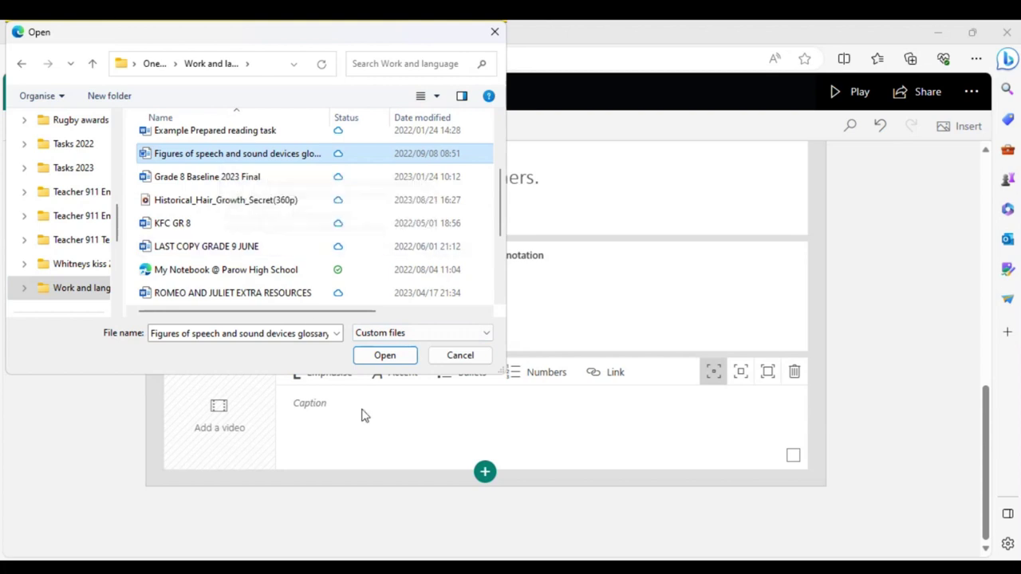
pyautogui.click(377, 361)
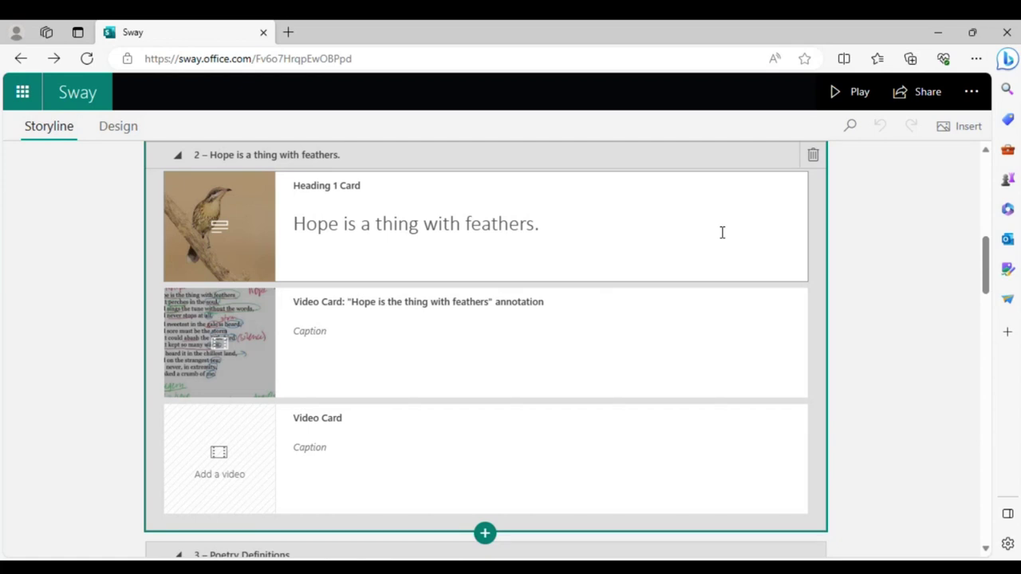
pyautogui.scroll(-10, 515, 311)
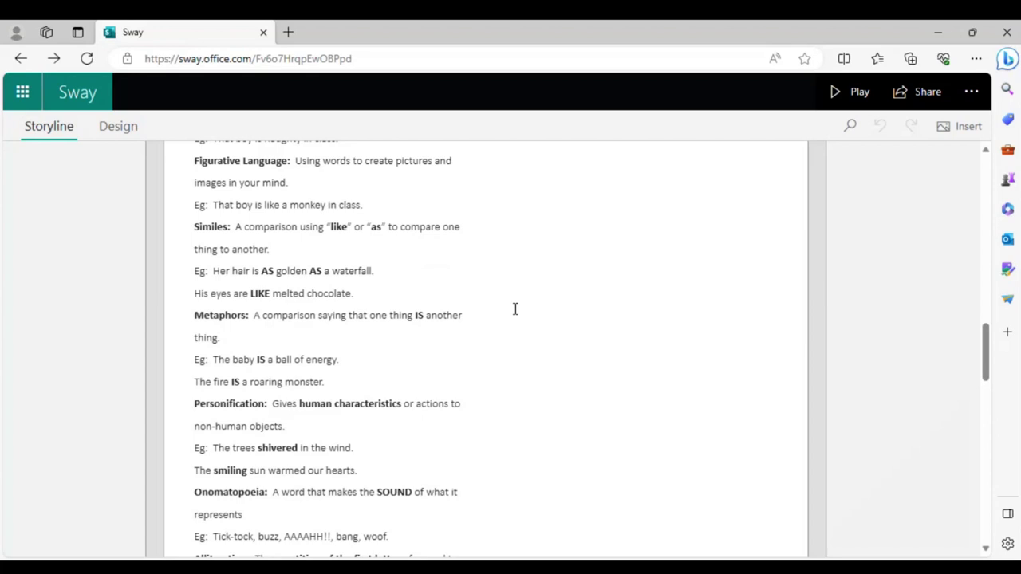
pyautogui.scroll(-1, 558, 303)
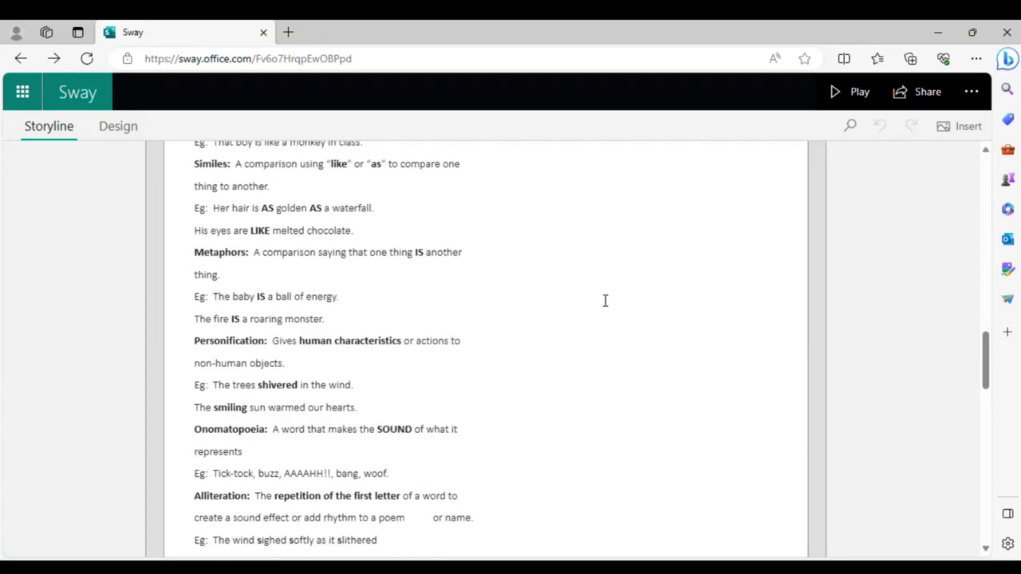
pyautogui.scroll(-5, 605, 299)
pyautogui.scroll(5, 605, 300)
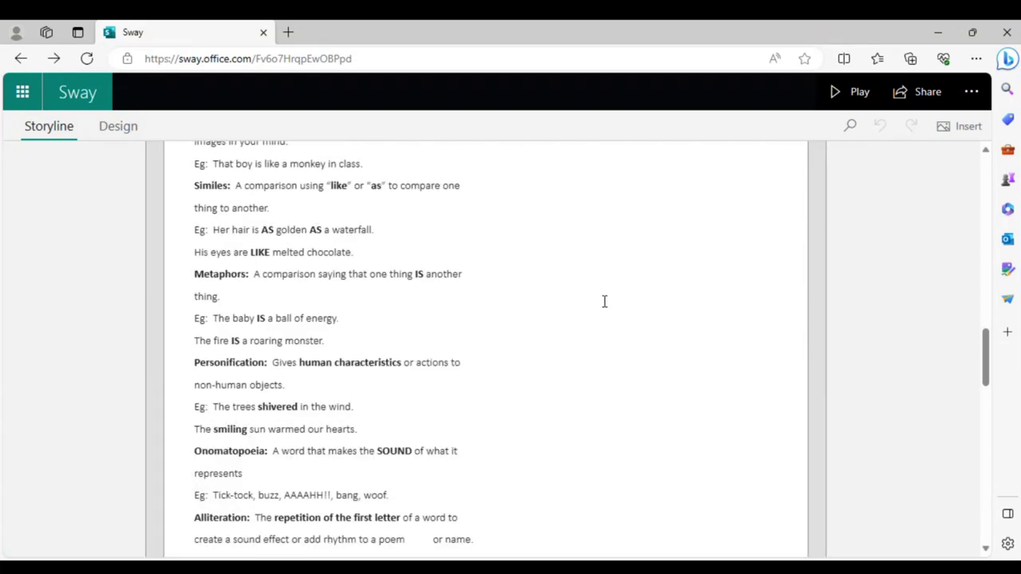
pyautogui.scroll(6, 604, 300)
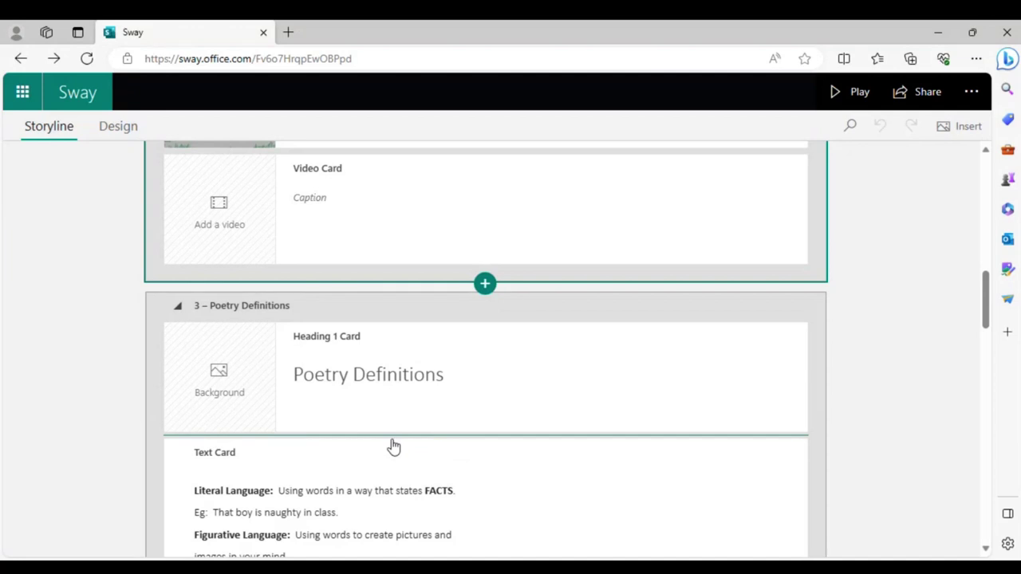
pyautogui.scroll(-5, 575, 519)
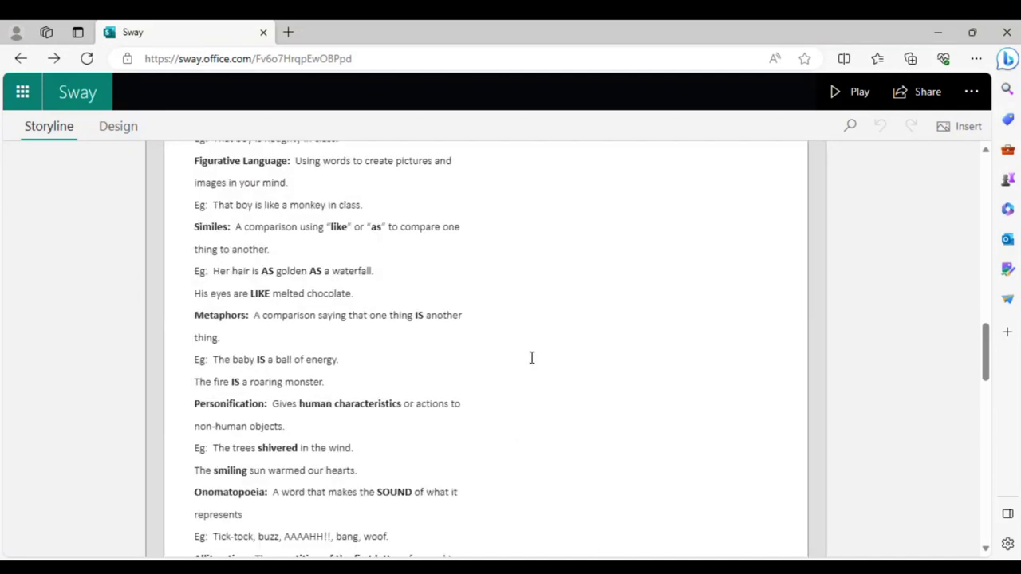
pyautogui.scroll(4, 458, 418)
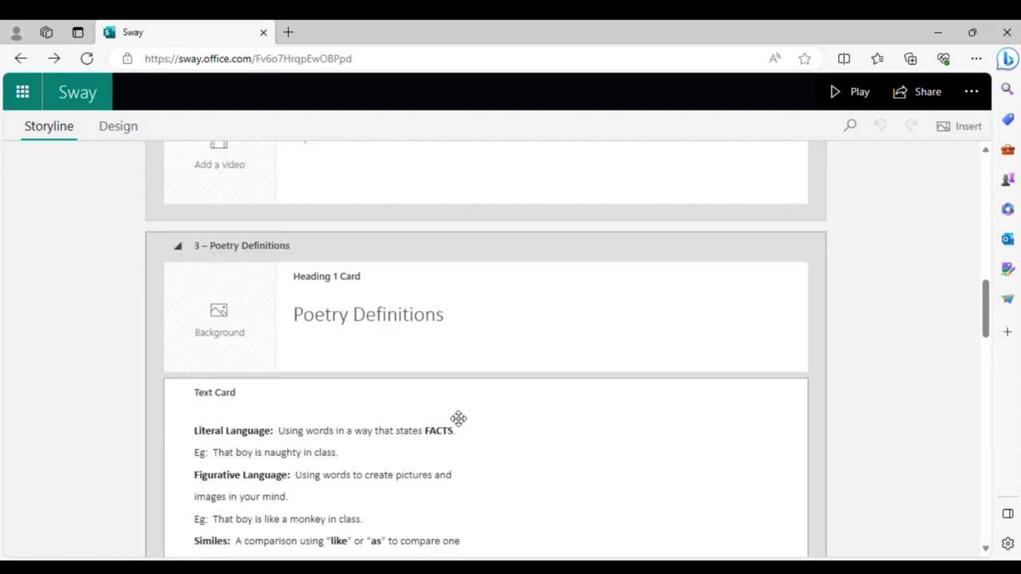
pyautogui.scroll(-2, 459, 418)
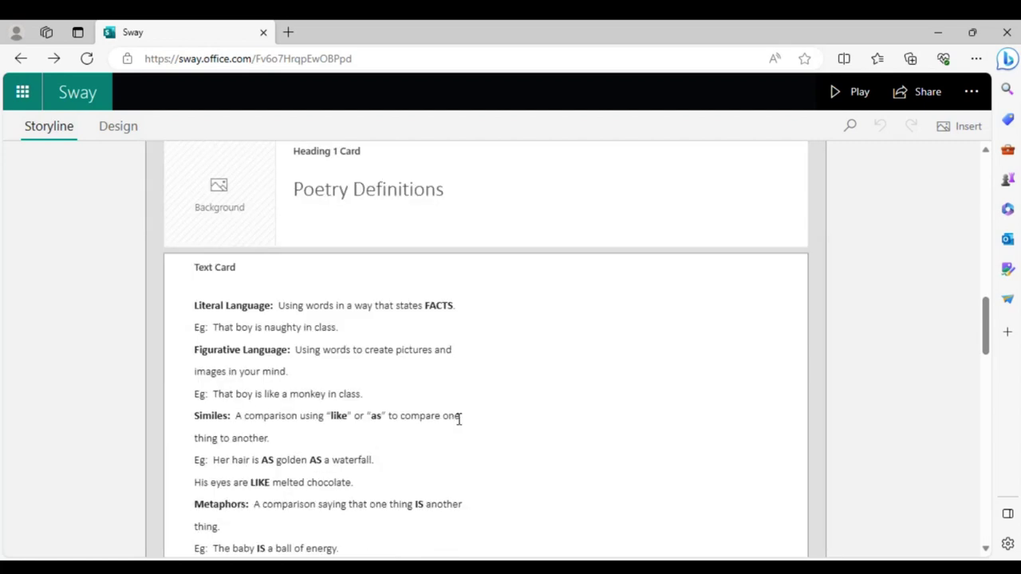
# Insert a blank line after the figurative example in the Poetry Definitions text
pyautogui.click(458, 418)
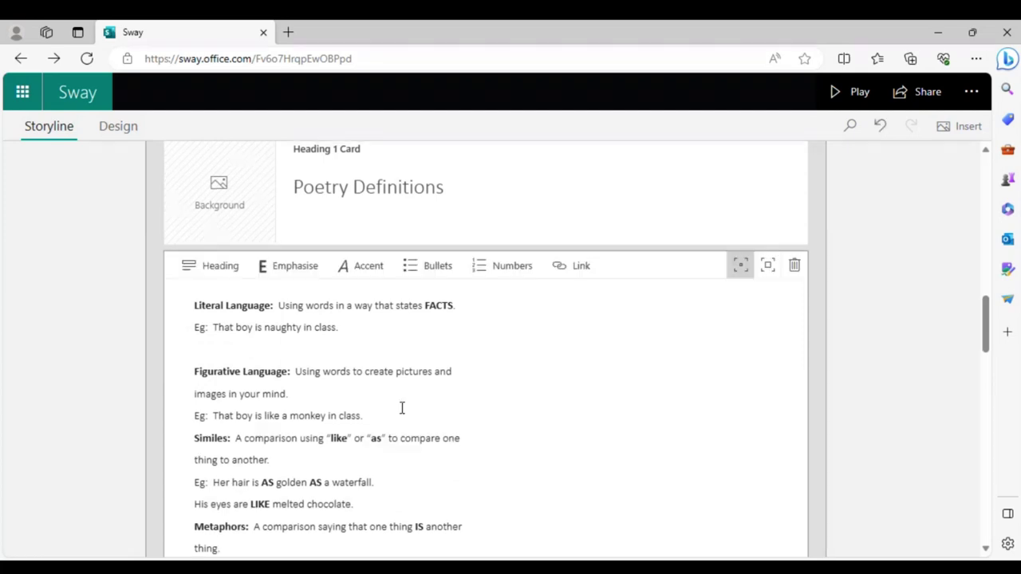
pyautogui.click(396, 415)
pyautogui.press('Return')
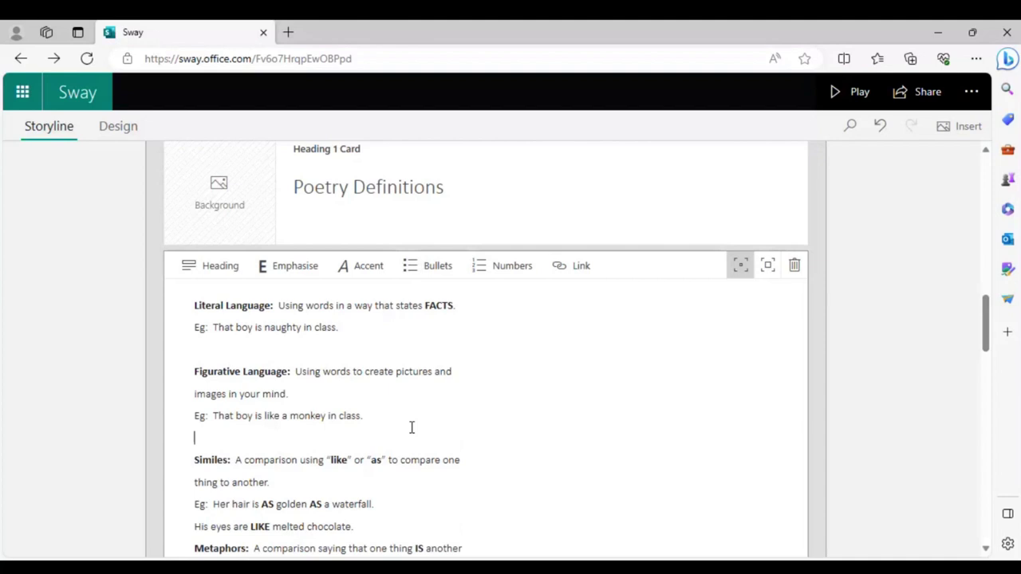
pyautogui.scroll(1, 473, 423)
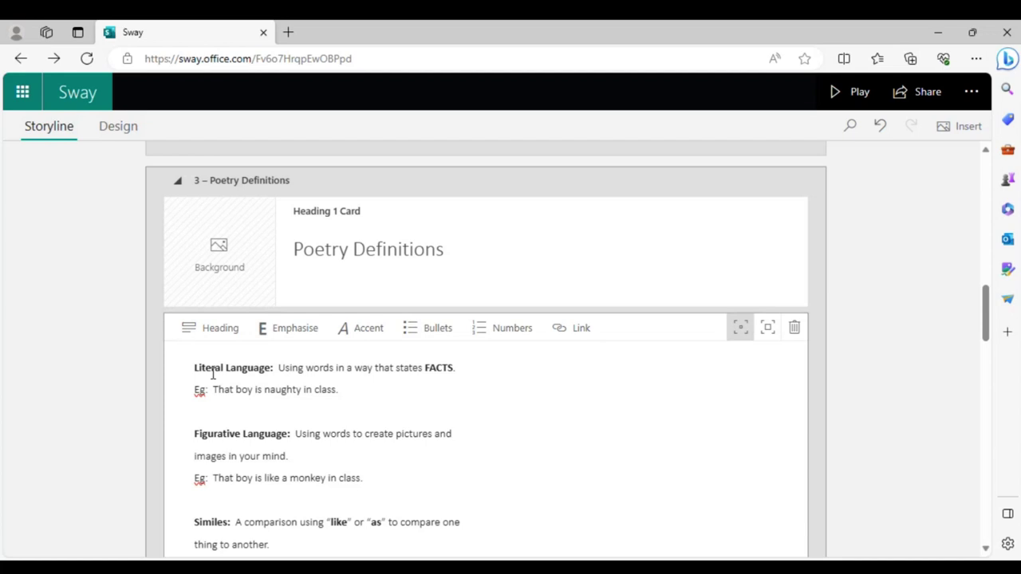
pyautogui.scroll(-2, 212, 374)
# Format the selected Poetry Definitions entries as a bulleted list
pyautogui.moveTo(195, 196); pyautogui.dragTo(431, 385)
pyautogui.scroll(2, 432, 384)
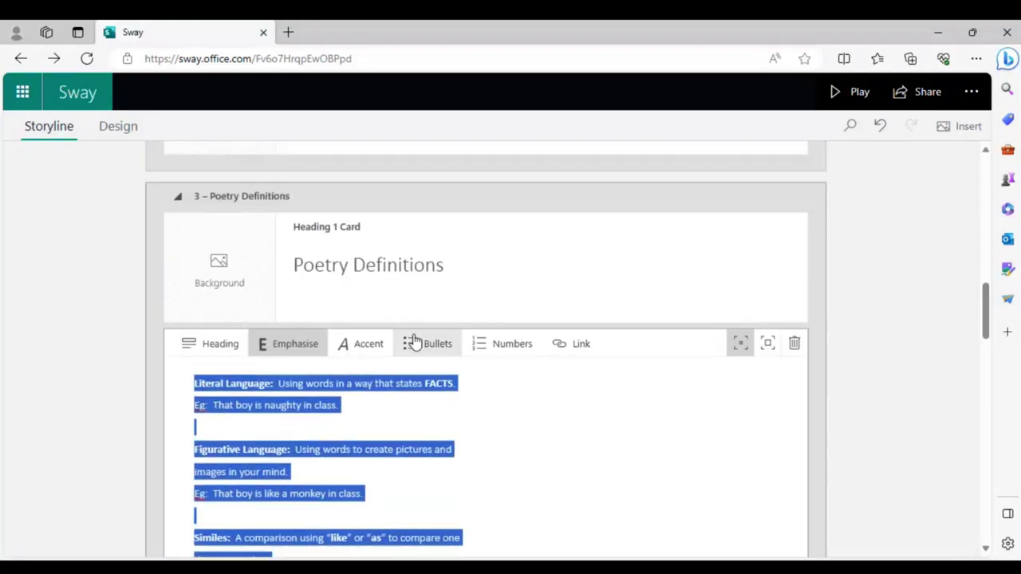
pyautogui.click(407, 355)
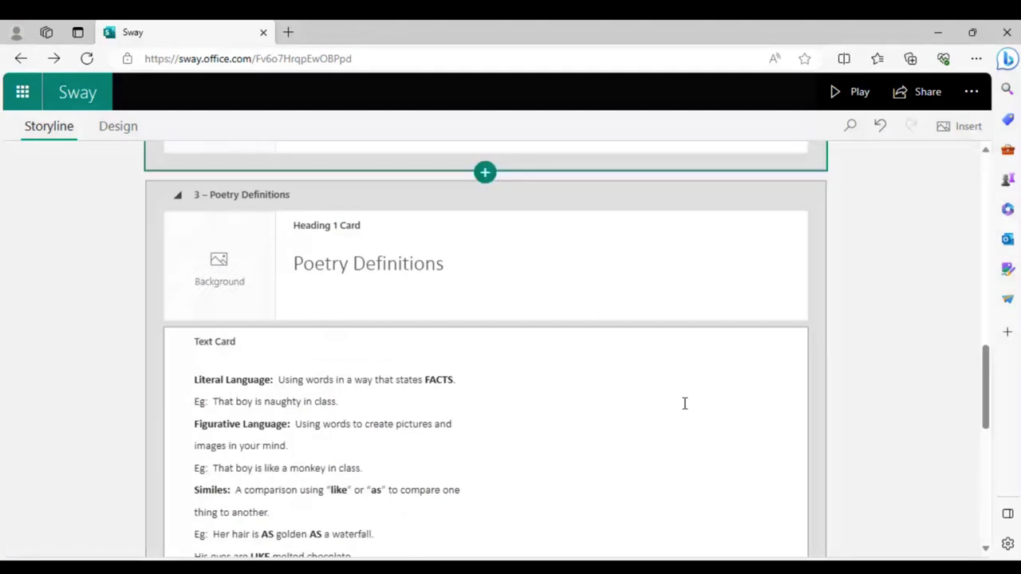
pyautogui.scroll(3, 559, 375)
pyautogui.scroll(-3, 557, 442)
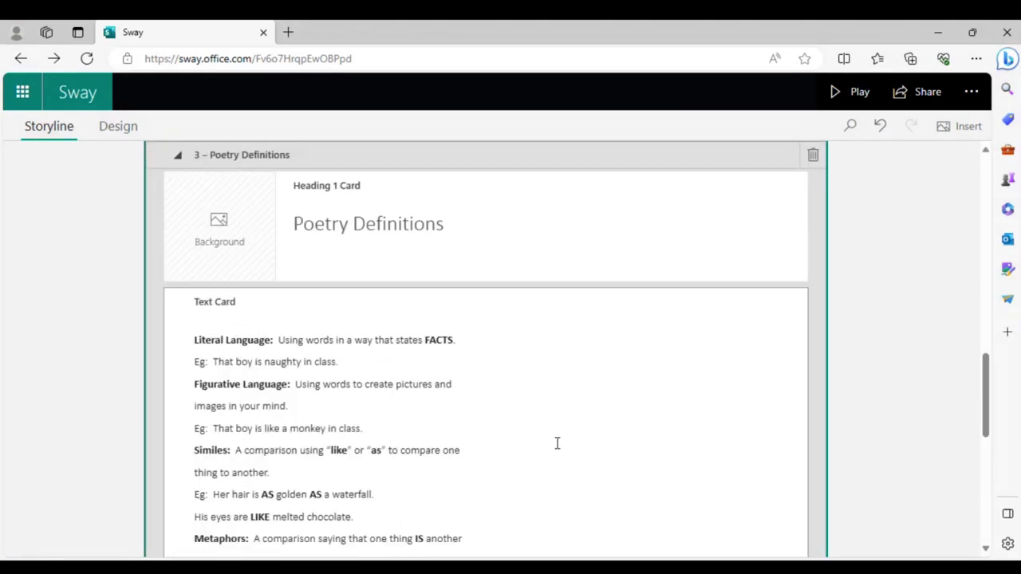
pyautogui.scroll(3, 564, 364)
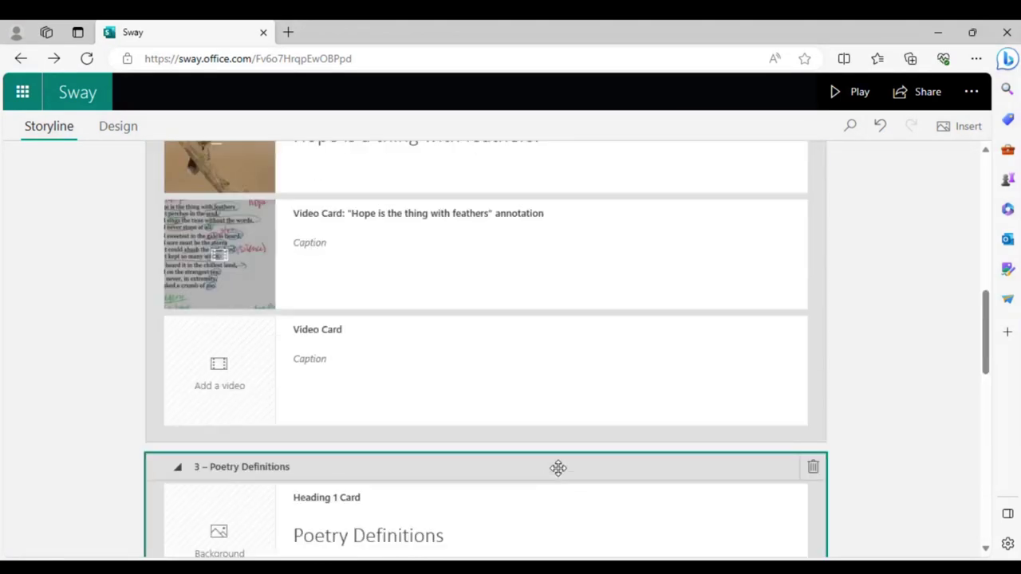
# Drag the Poetry Definitions section up to follow the opening poetry section as section 2
pyautogui.moveTo(558, 467); pyautogui.dragTo(555, 346)
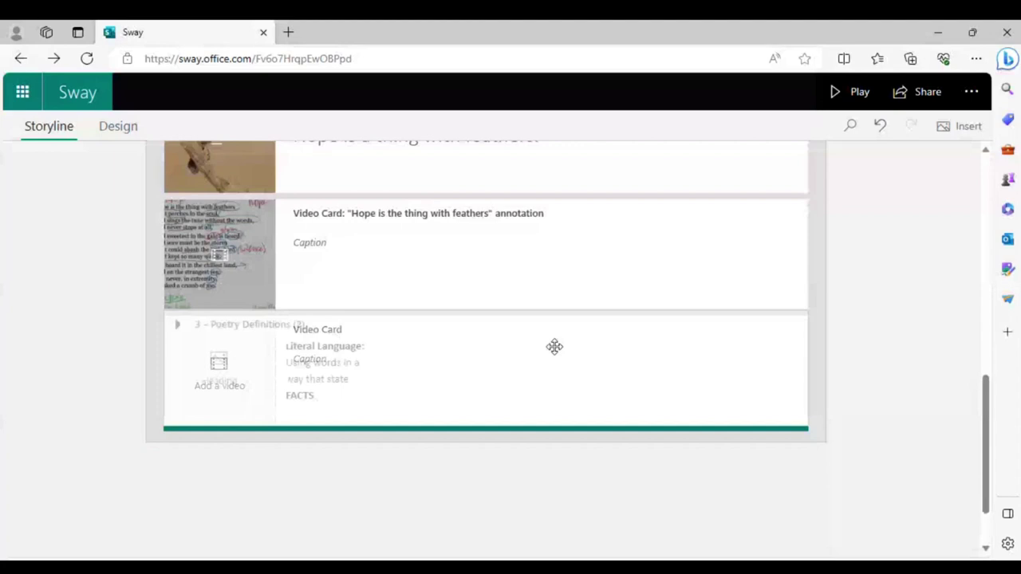
pyautogui.moveTo(554, 346); pyautogui.dragTo(289, 329)
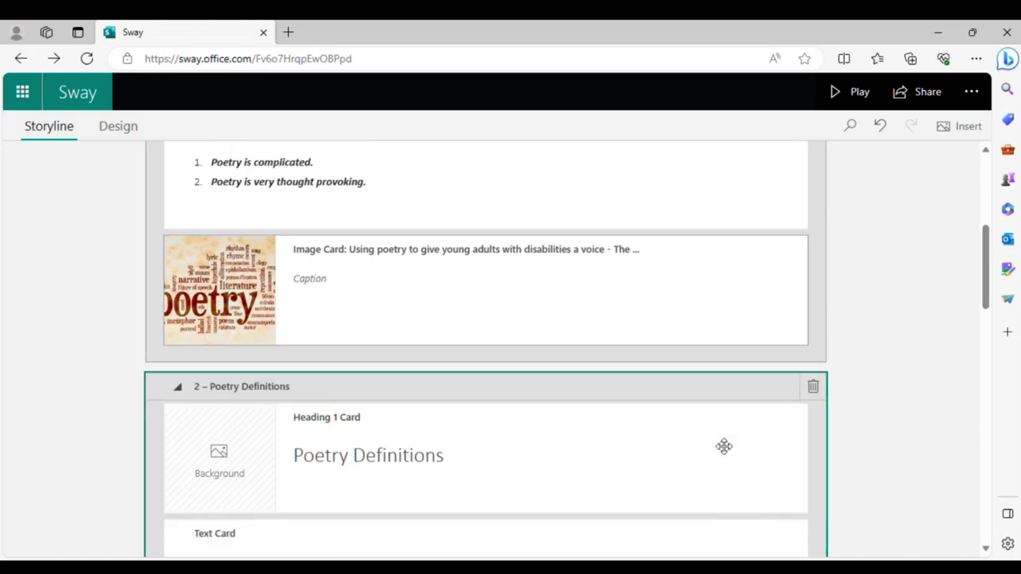
pyautogui.scroll(-7, 724, 446)
pyautogui.scroll(5, 724, 446)
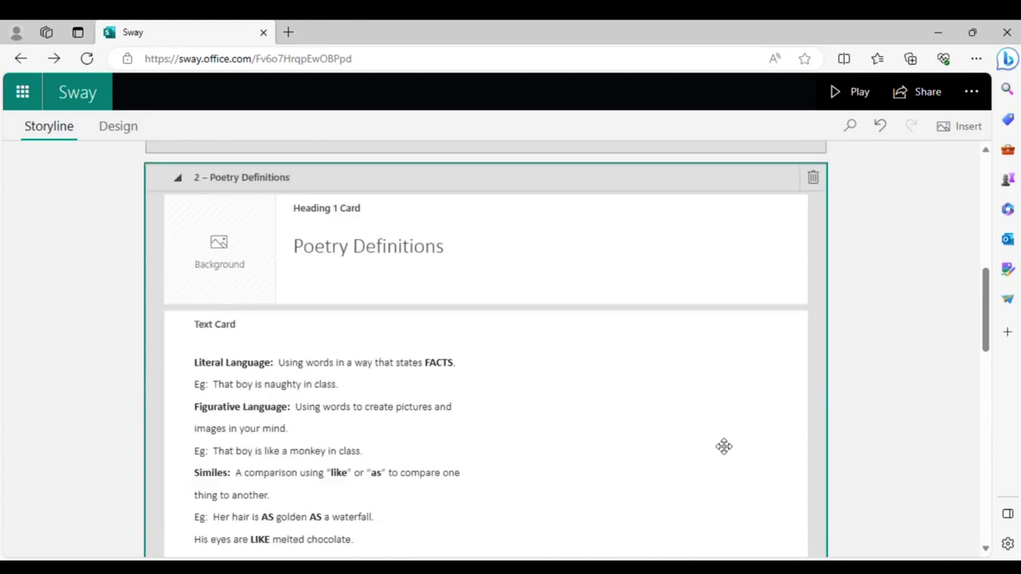
pyautogui.scroll(1, 723, 446)
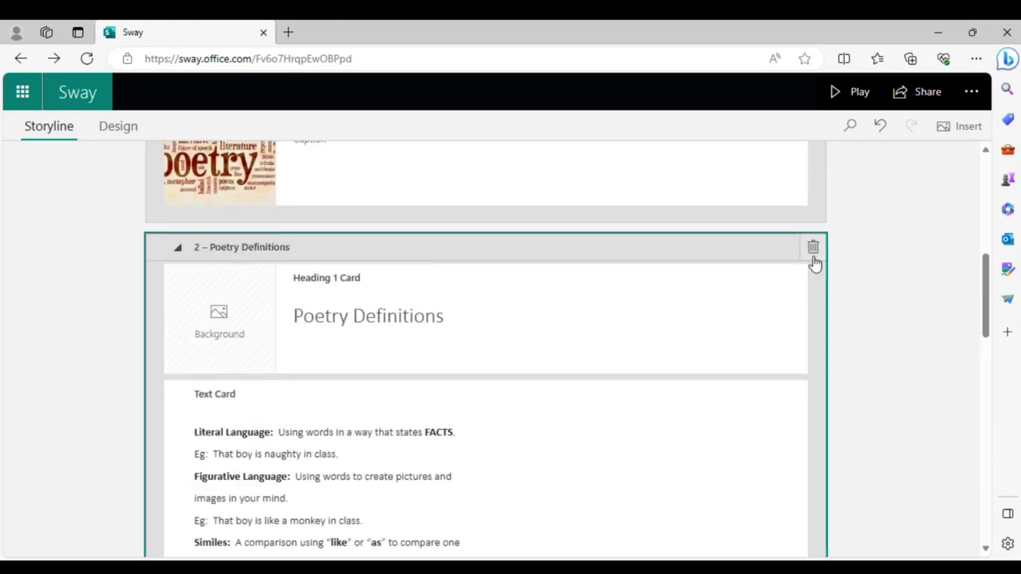
pyautogui.scroll(-2, 690, 342)
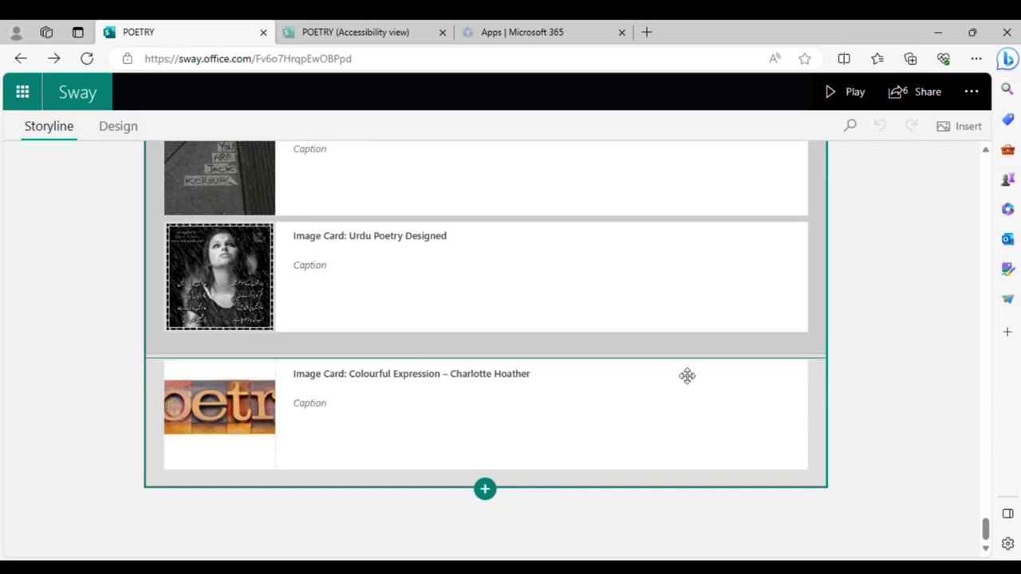
# Add a Media > Audio card to the storyline
pyautogui.click(485, 489)
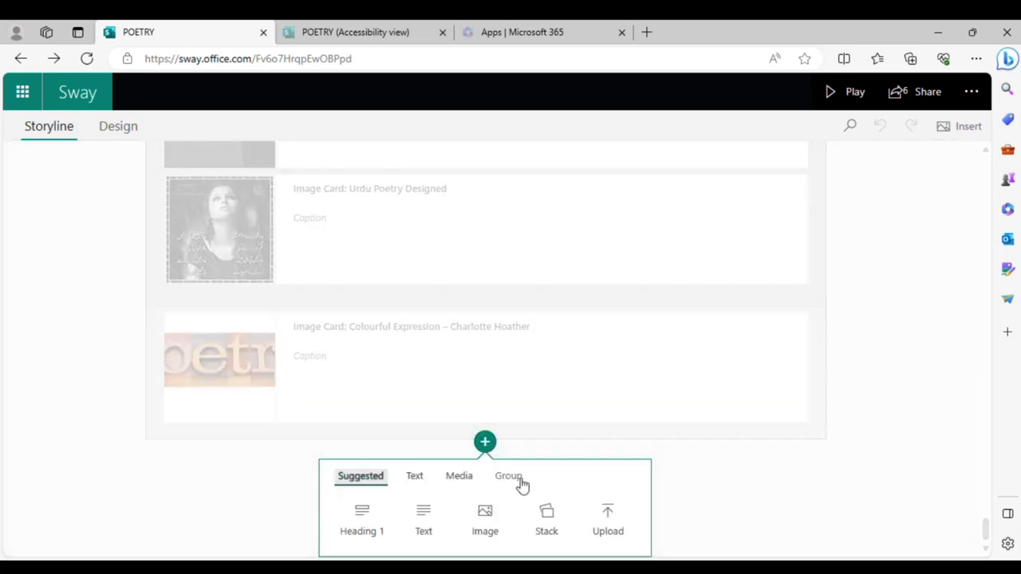
pyautogui.click(457, 478)
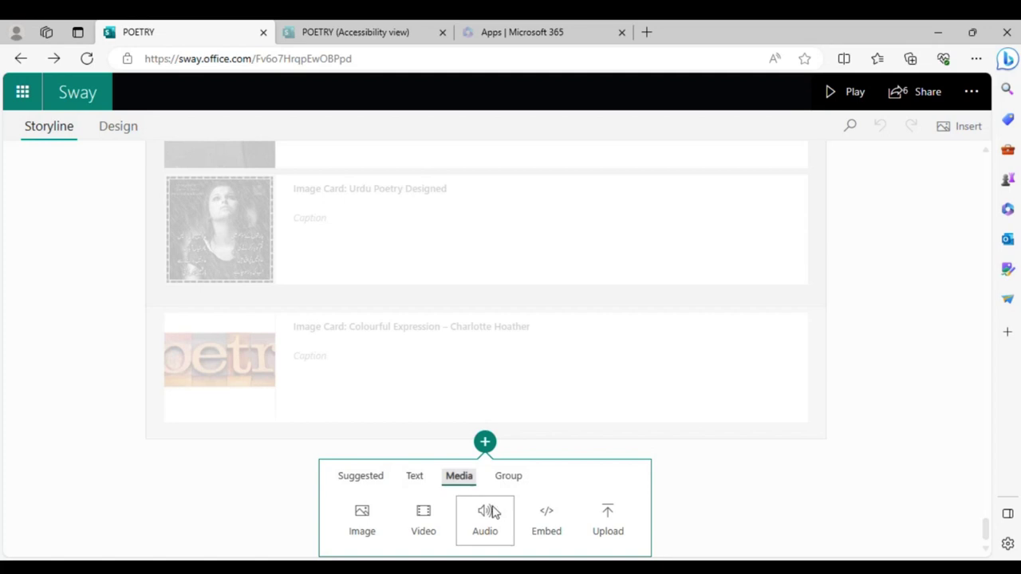
pyautogui.click(486, 517)
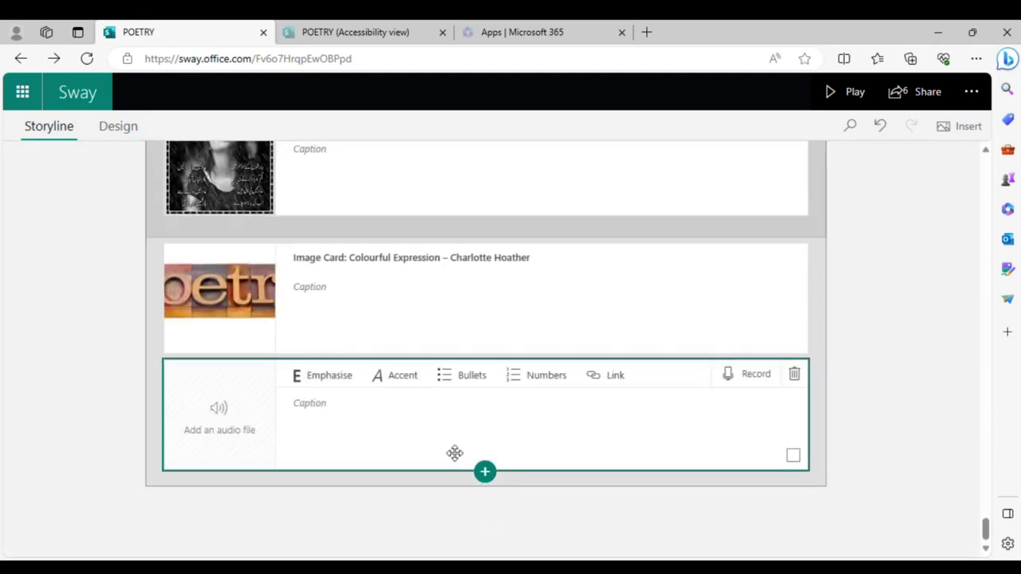
pyautogui.scroll(1, 798, 355)
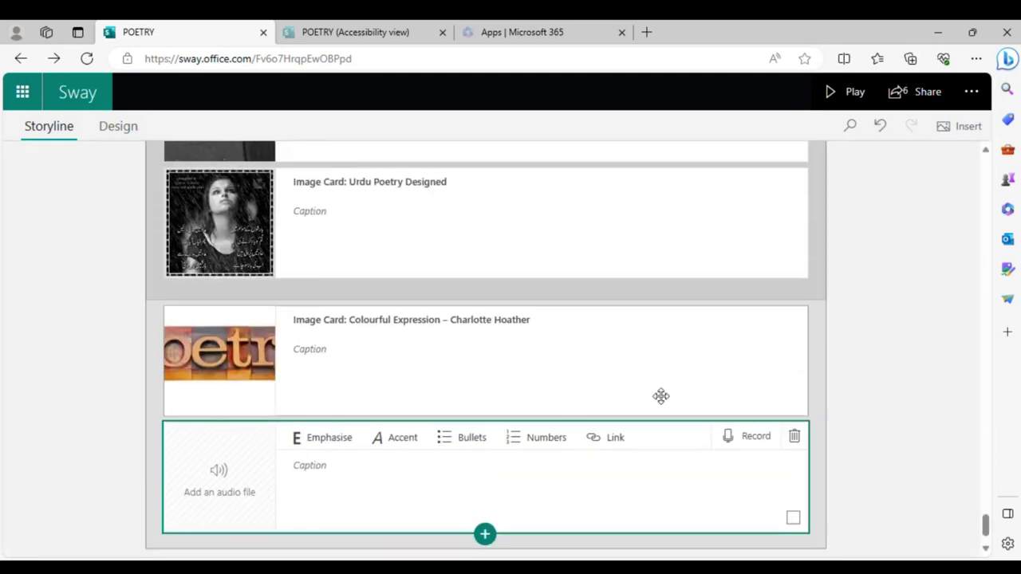
pyautogui.scroll(2, 679, 385)
pyautogui.scroll(-3, 679, 376)
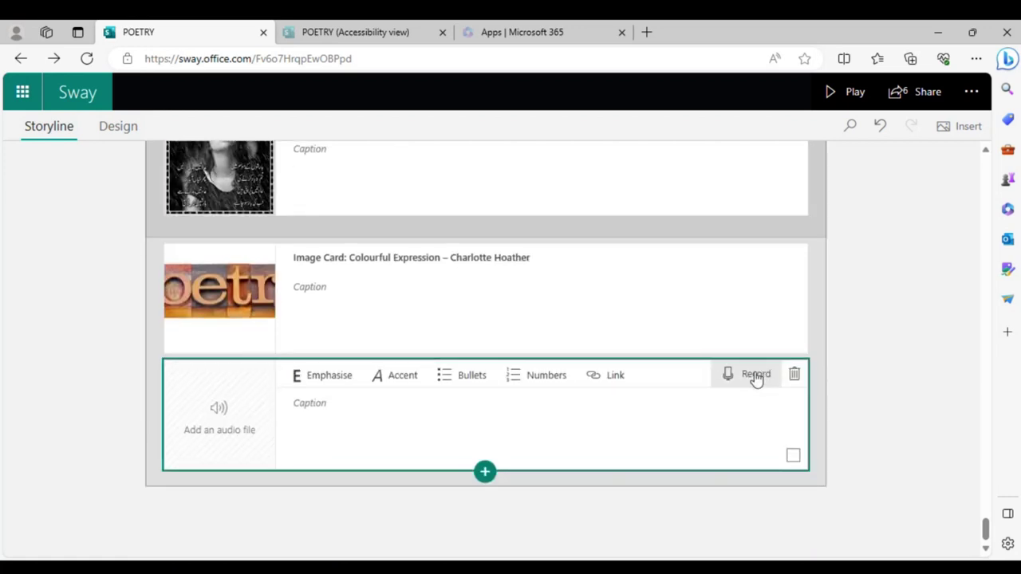
# Try recording audio, dismiss the microphone prompt and error, then delete the audio card
pyautogui.click(755, 375)
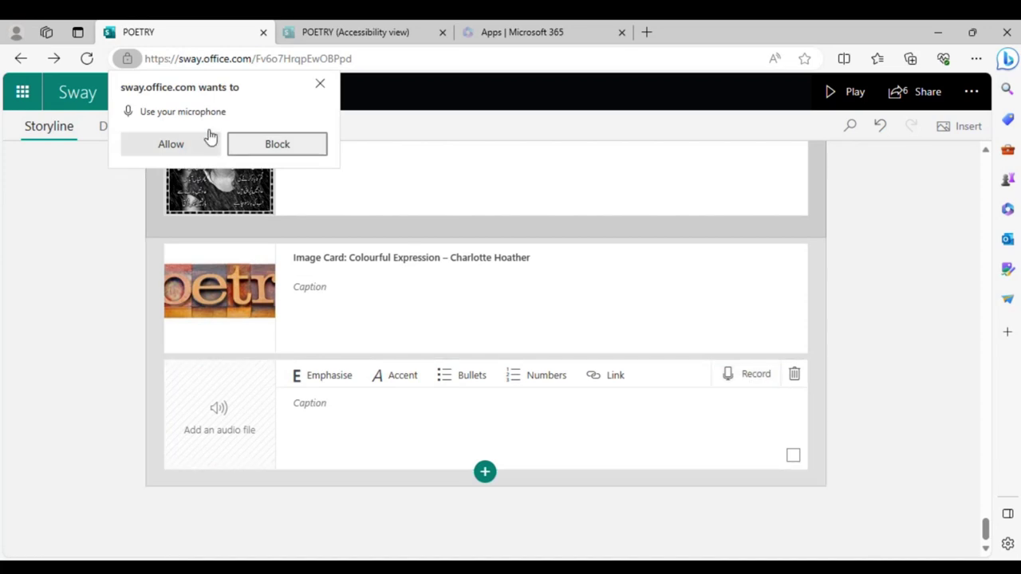
pyautogui.click(321, 84)
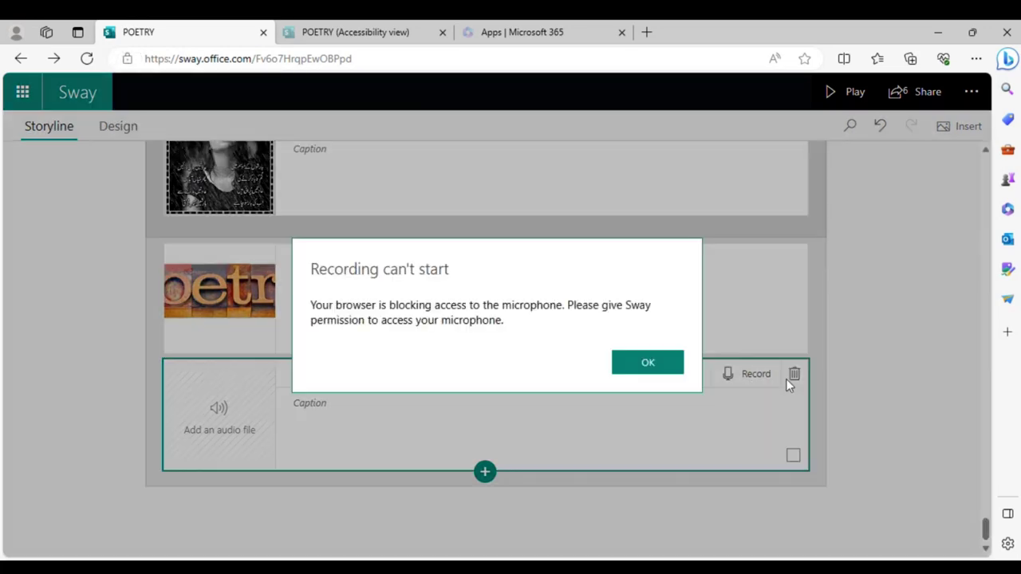
pyautogui.click(627, 369)
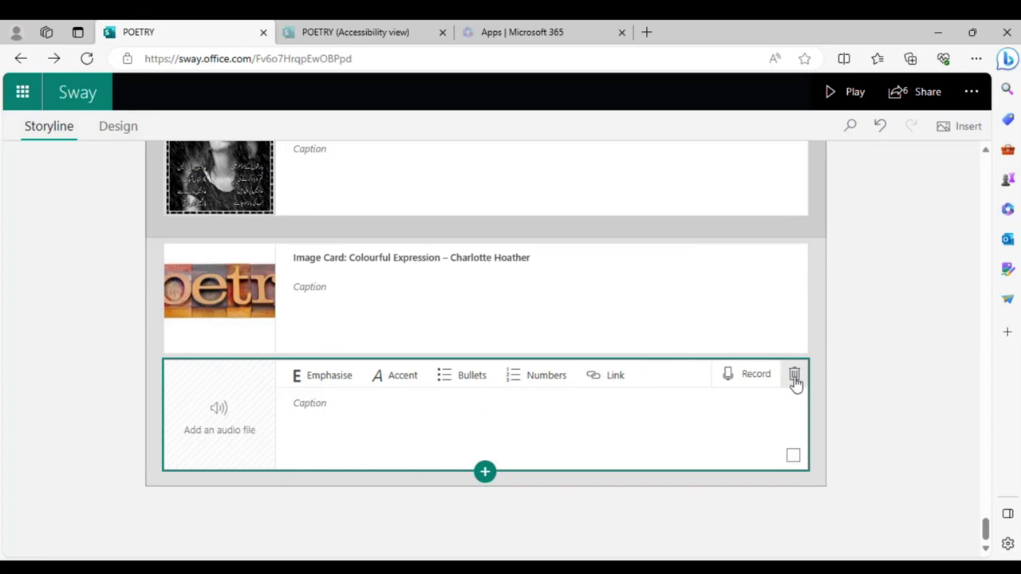
pyautogui.click(794, 375)
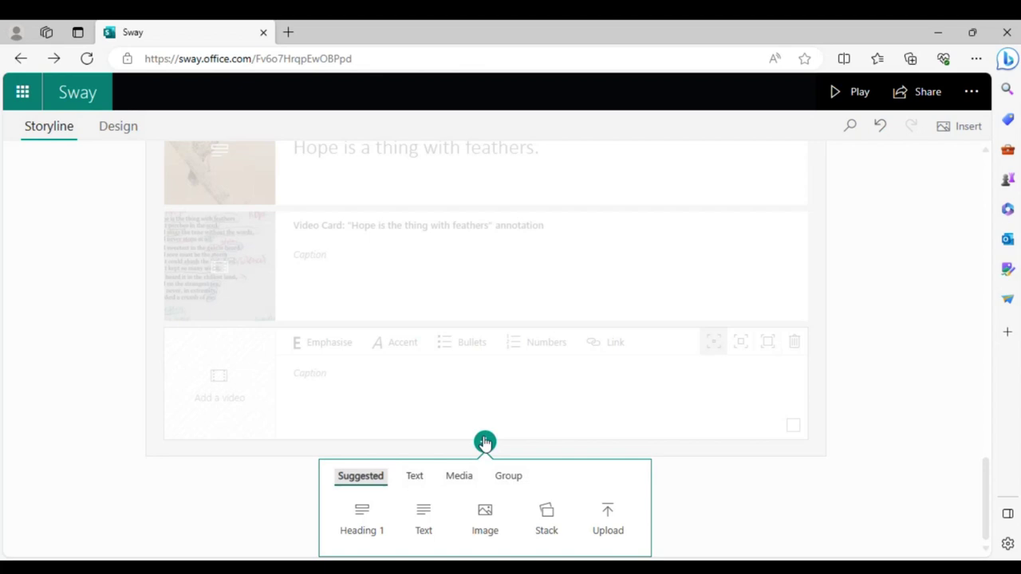
# Insert a Stack group in the Hope section and add an Image card to it
pyautogui.click(547, 528)
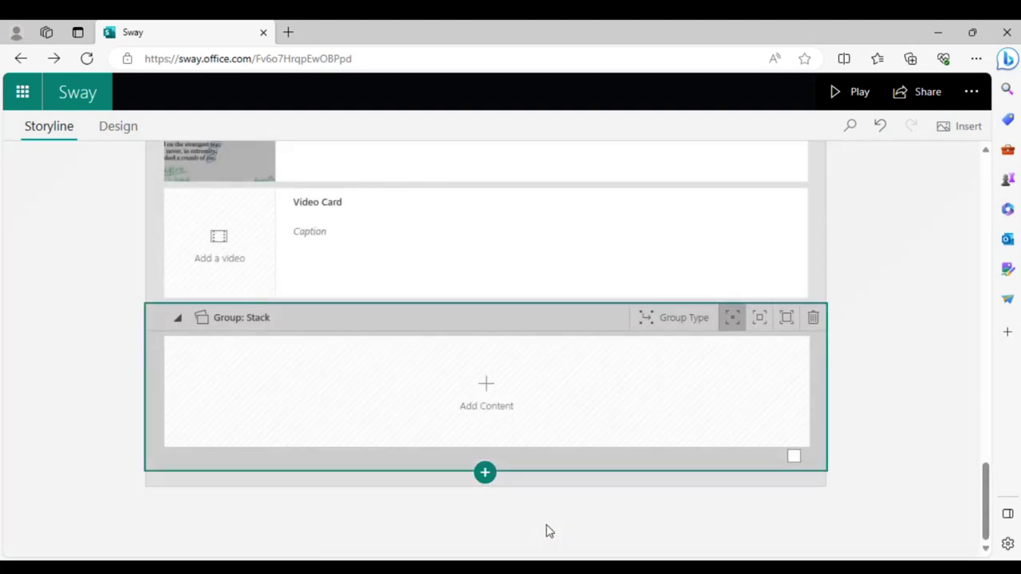
pyautogui.click(506, 392)
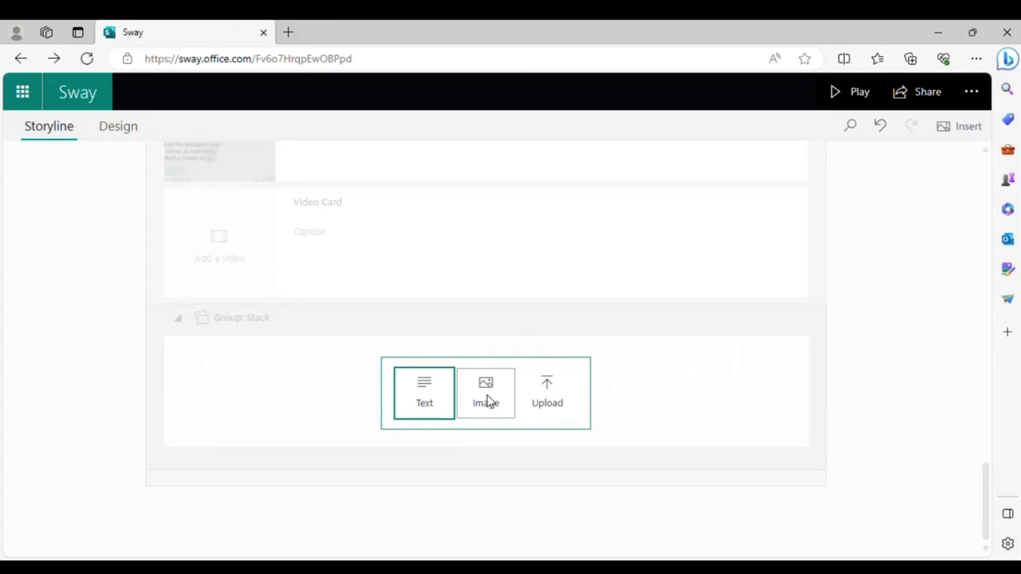
pyautogui.click(488, 401)
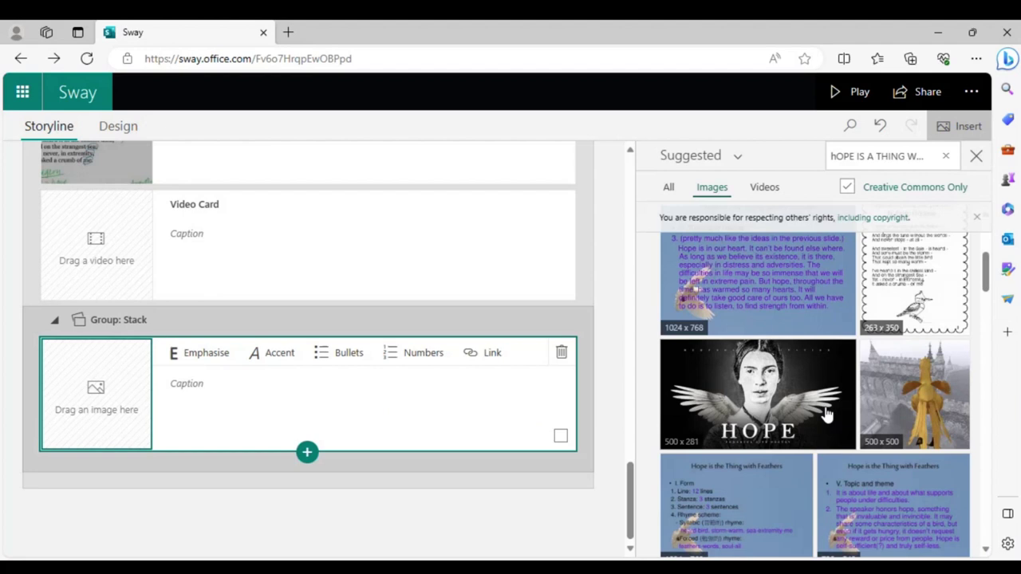
# Search the image suggestions for SPORT and tick two sports ball photos
pyautogui.click(885, 157)
pyautogui.write('SPORT')
pyautogui.press('Return')
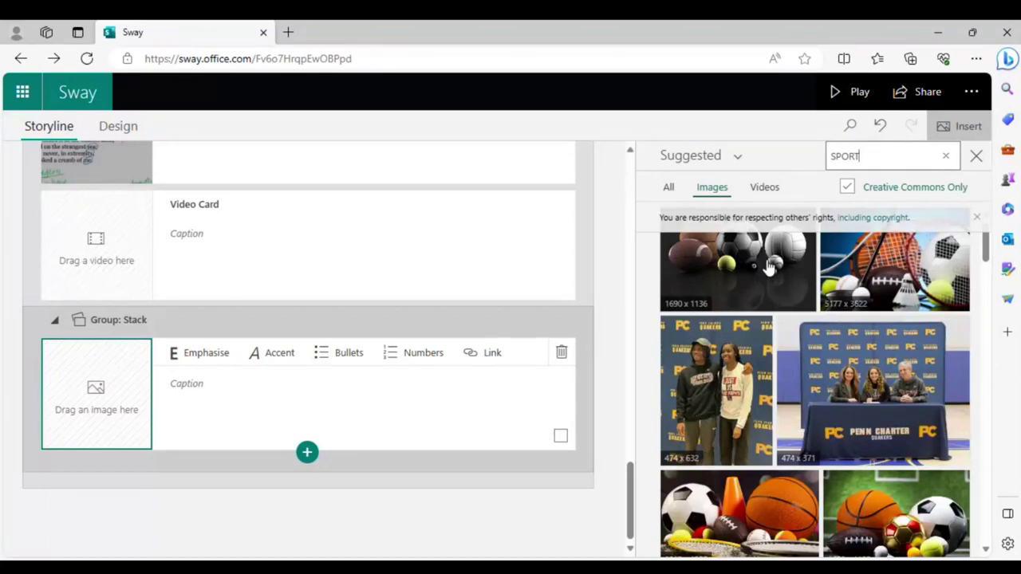
pyautogui.click(769, 267)
pyautogui.click(826, 275)
# Tick the cricket, action, soccer silhouette and athlete collage photos, then add all six to the stack
pyautogui.scroll(-3, 806, 279)
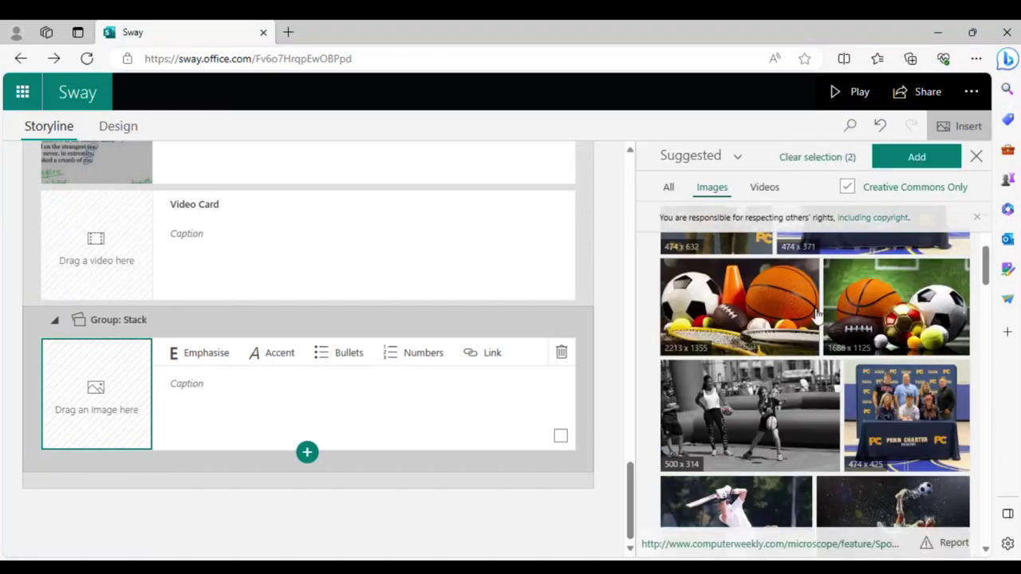
pyautogui.click(818, 314)
pyautogui.click(893, 311)
pyautogui.scroll(-3, 762, 337)
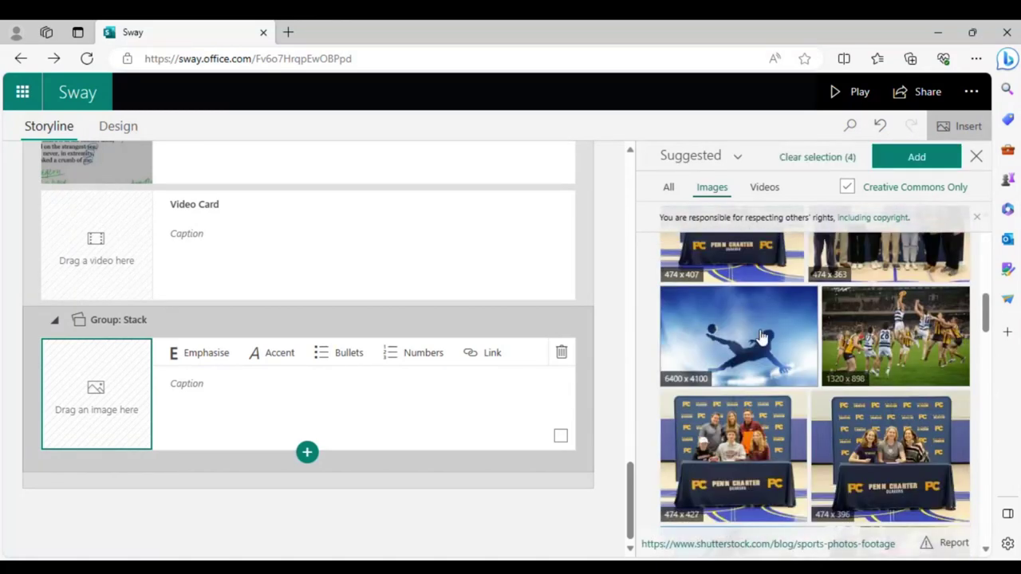
pyautogui.click(770, 333)
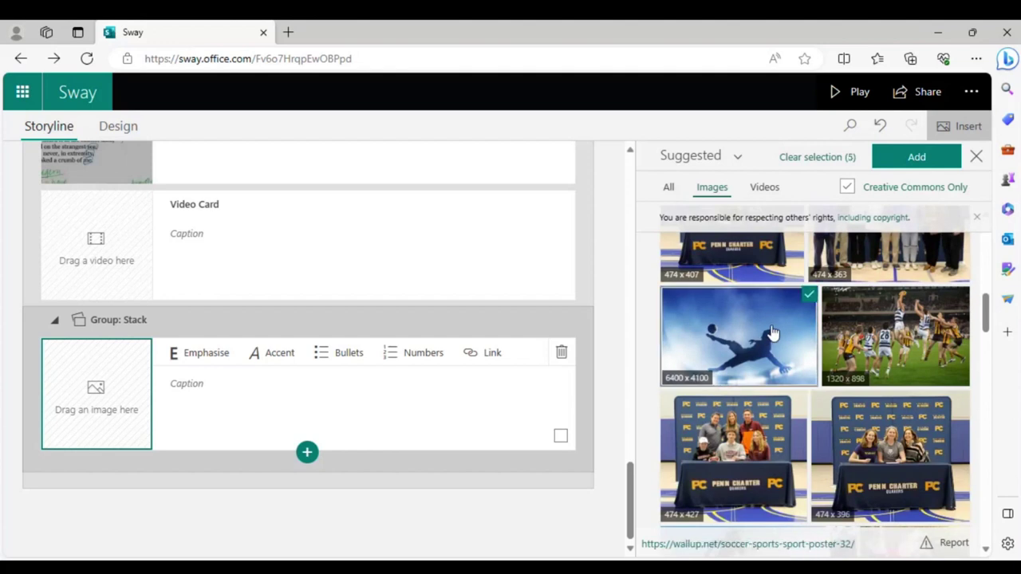
pyautogui.scroll(-5, 771, 333)
pyautogui.click(831, 270)
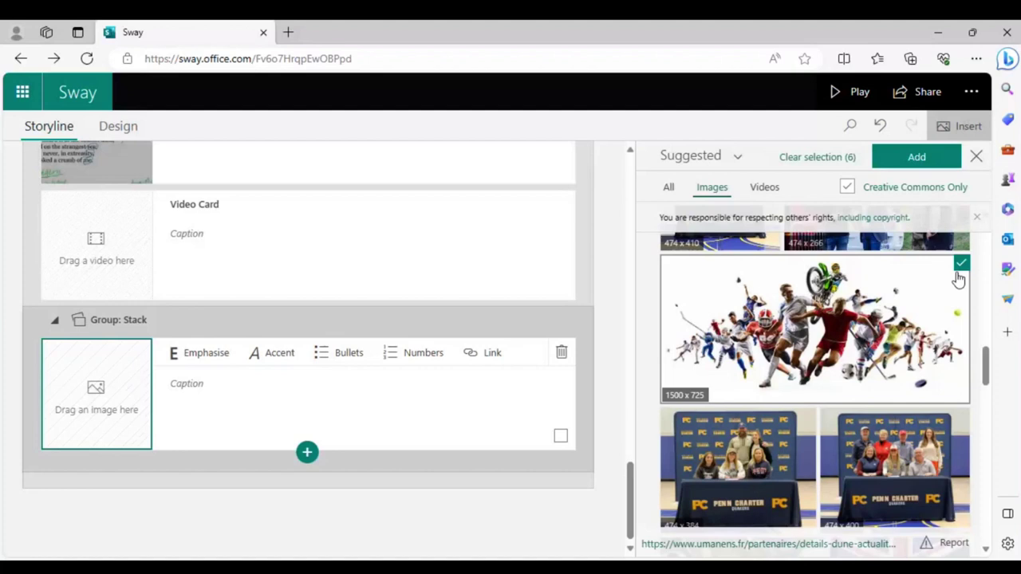
pyautogui.scroll(5, 941, 263)
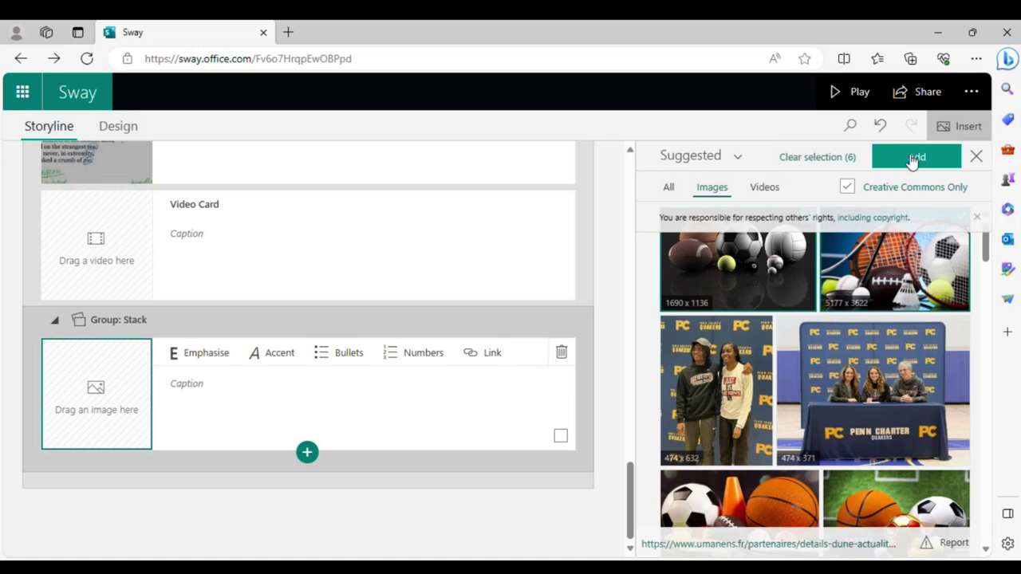
pyautogui.click(913, 158)
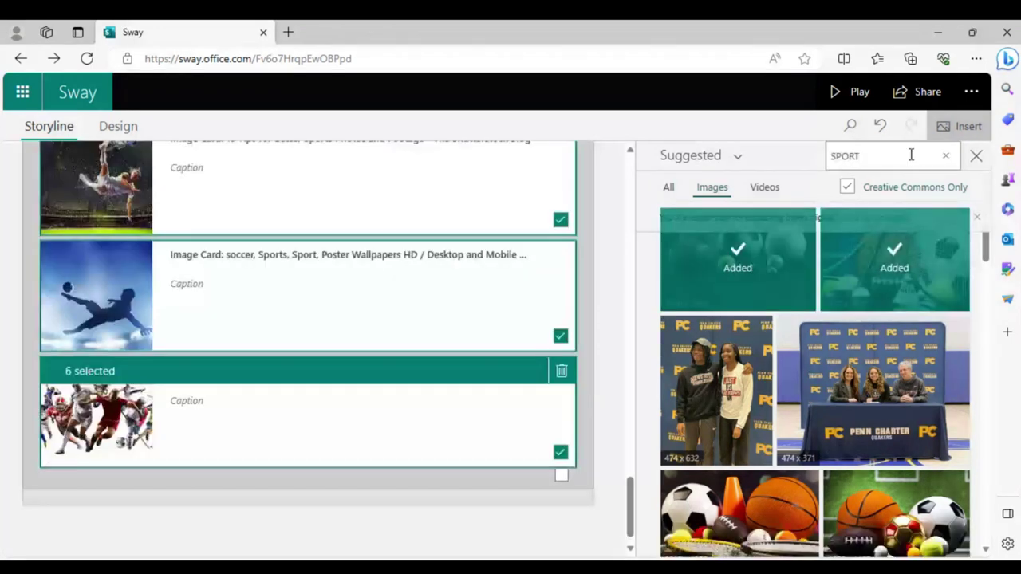
pyautogui.scroll(2, 242, 383)
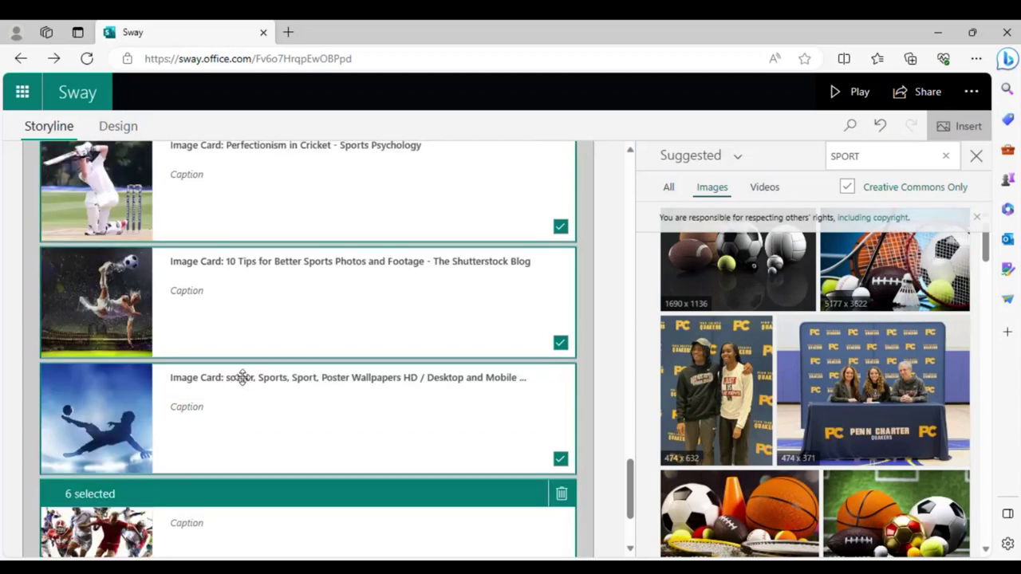
# Close the Insert pane and scroll the Storyline to review the six-photo Group: Stack
pyautogui.press('Escape')
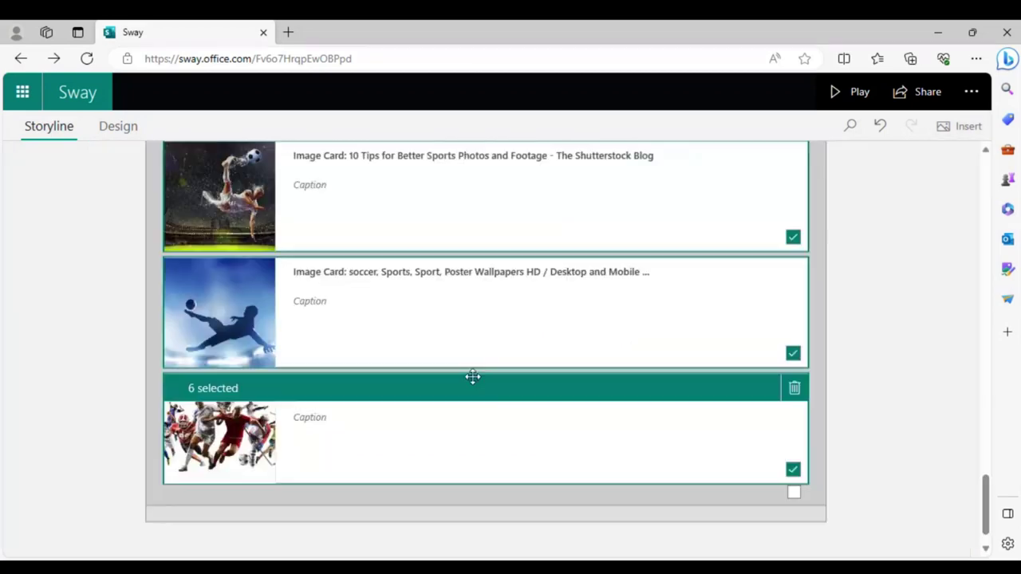
pyautogui.scroll(9, 474, 377)
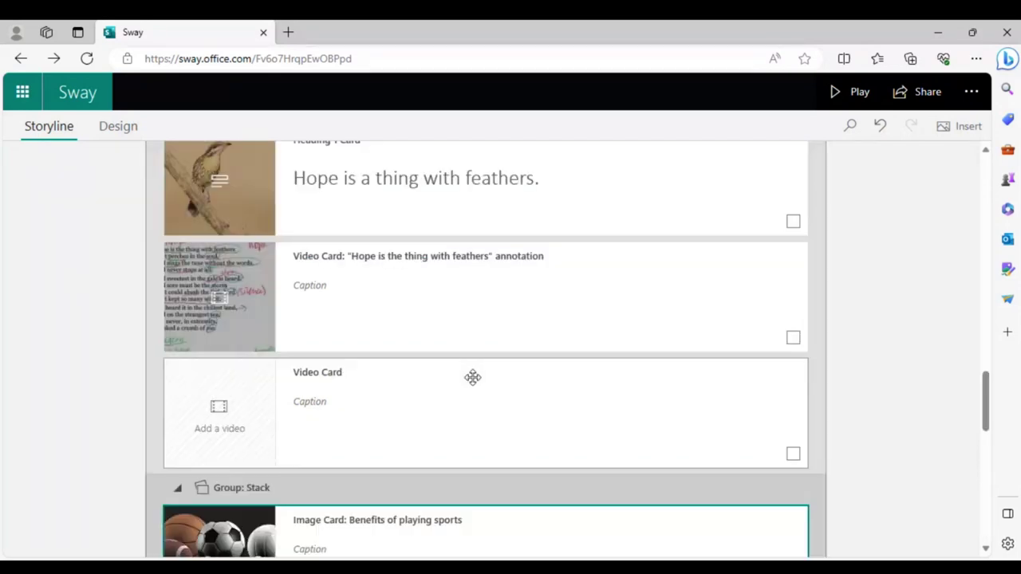
pyautogui.scroll(-2, 473, 377)
pyautogui.scroll(-3, 473, 377)
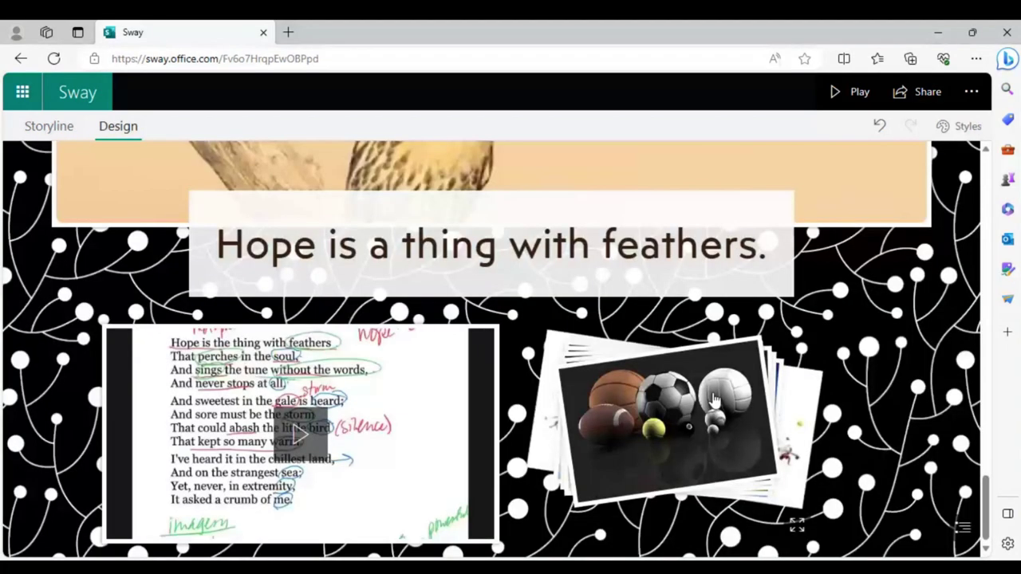
# Flip the sports photo stack in the Design preview to the cricket batsman photo
pyautogui.click(714, 399)
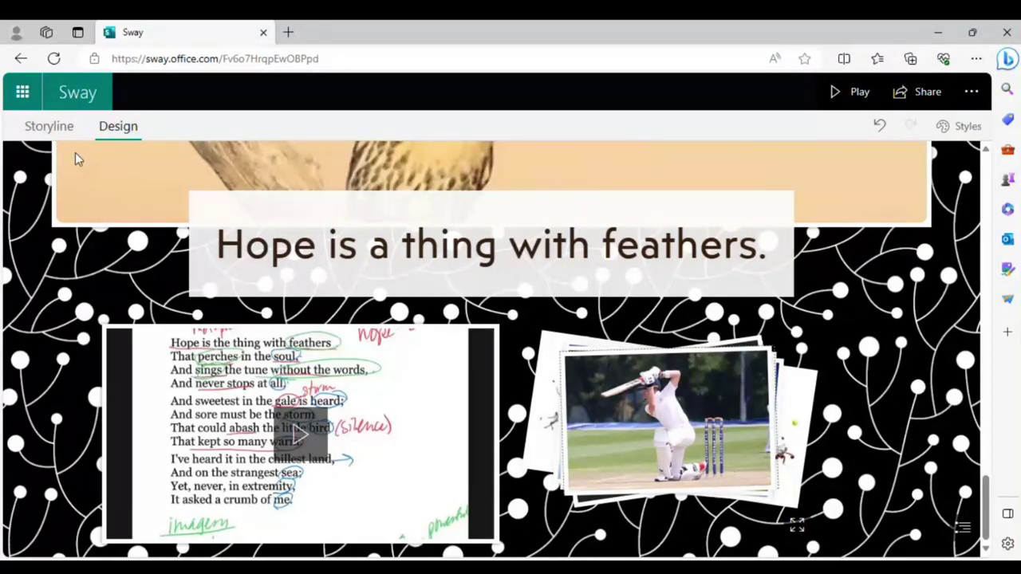
# Back in the Storyline, choose Media > Upload from the + below the Group: Stack
pyautogui.hotkey('alt', 'Left')
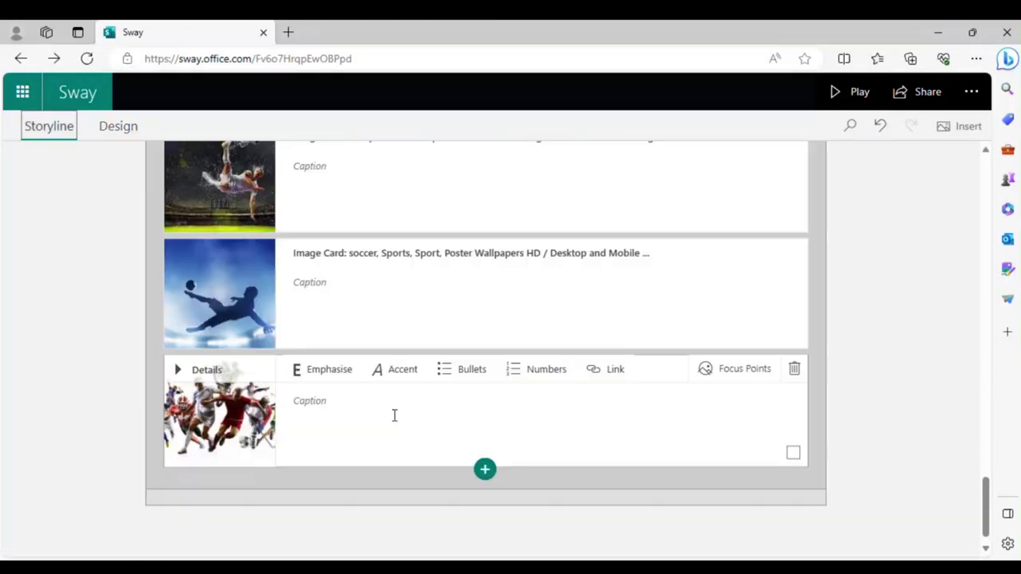
pyautogui.click(484, 468)
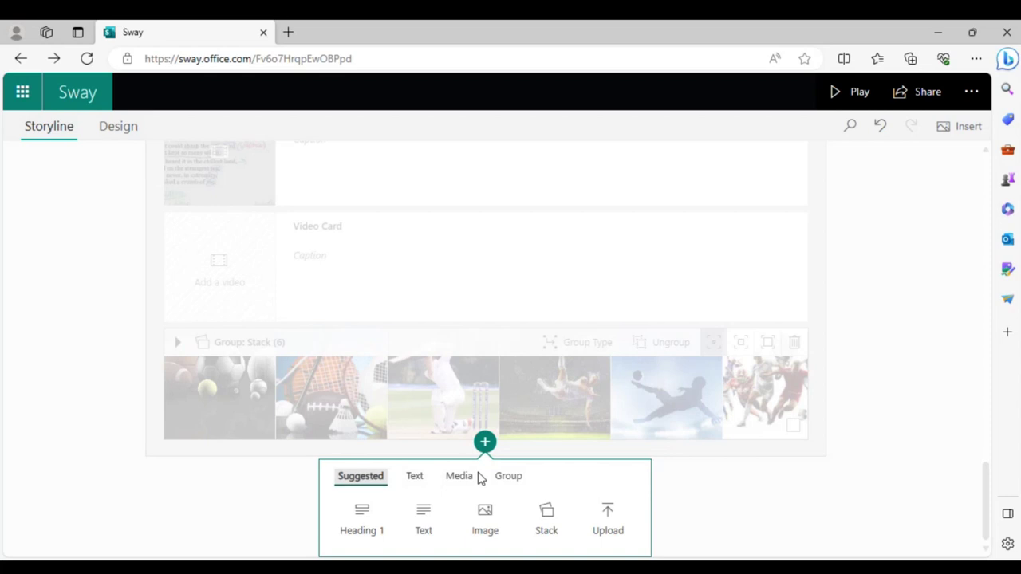
pyautogui.click(460, 476)
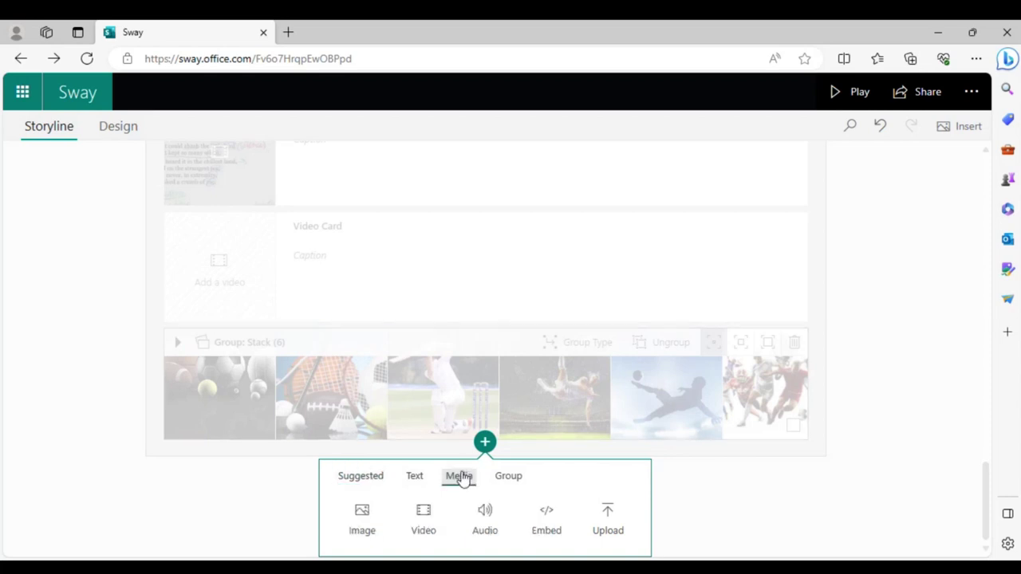
pyautogui.click(603, 530)
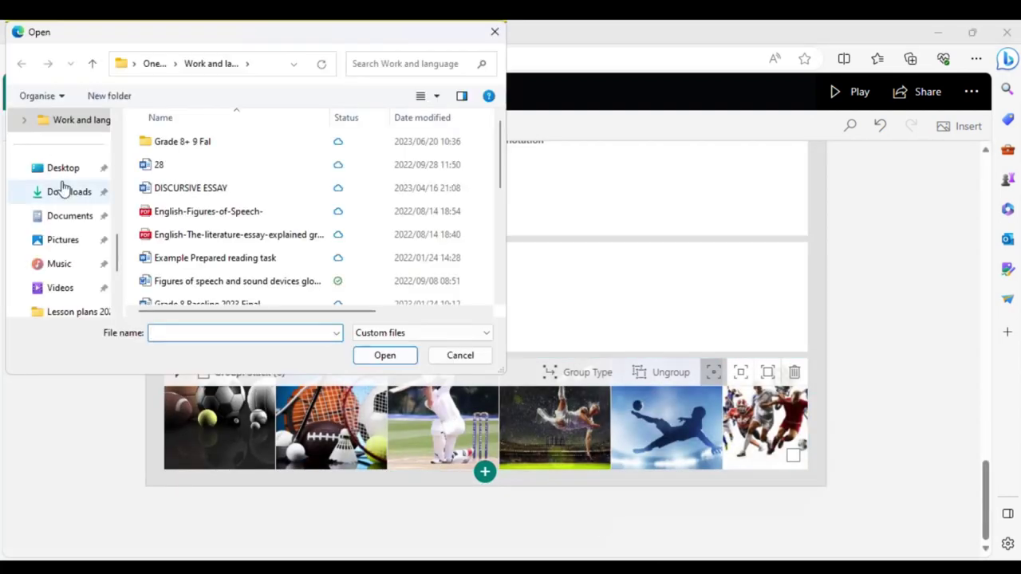
# Upload TOMORROW'S DAUGHTER from the Resources > Literature notes folder
pyautogui.scroll(3, 68, 180)
pyautogui.scroll(3, 74, 167)
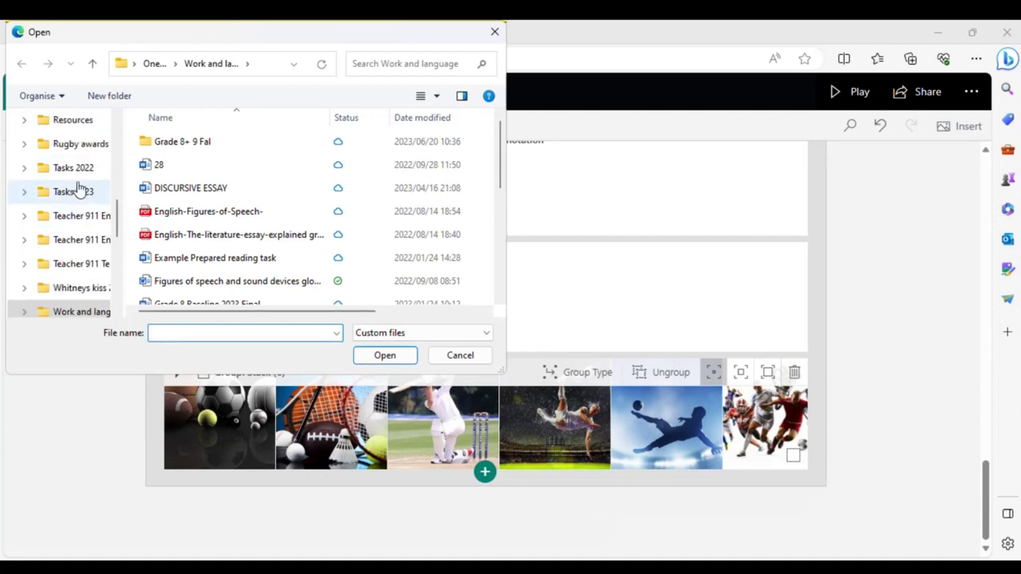
pyautogui.click(78, 171)
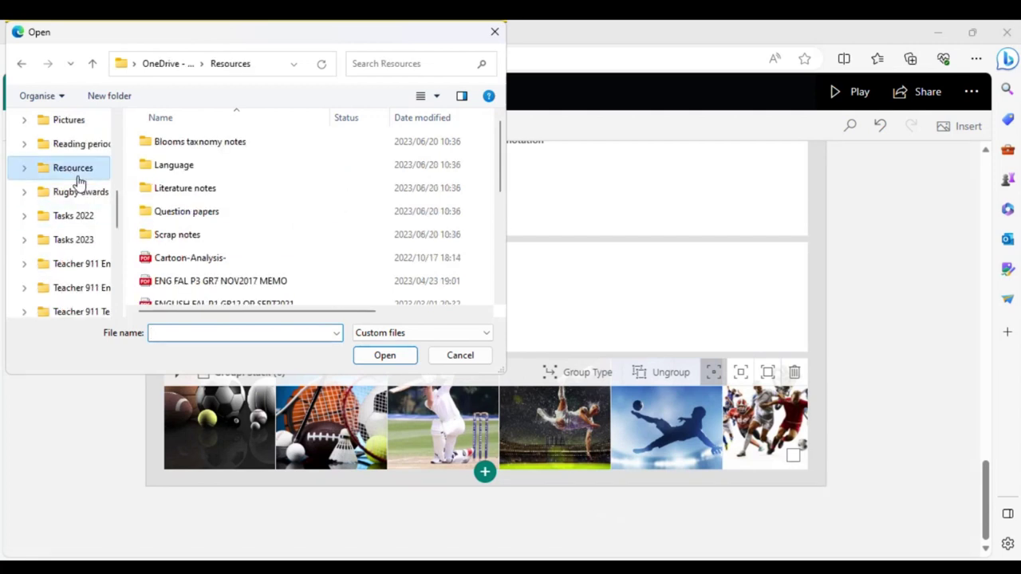
pyautogui.click(202, 193)
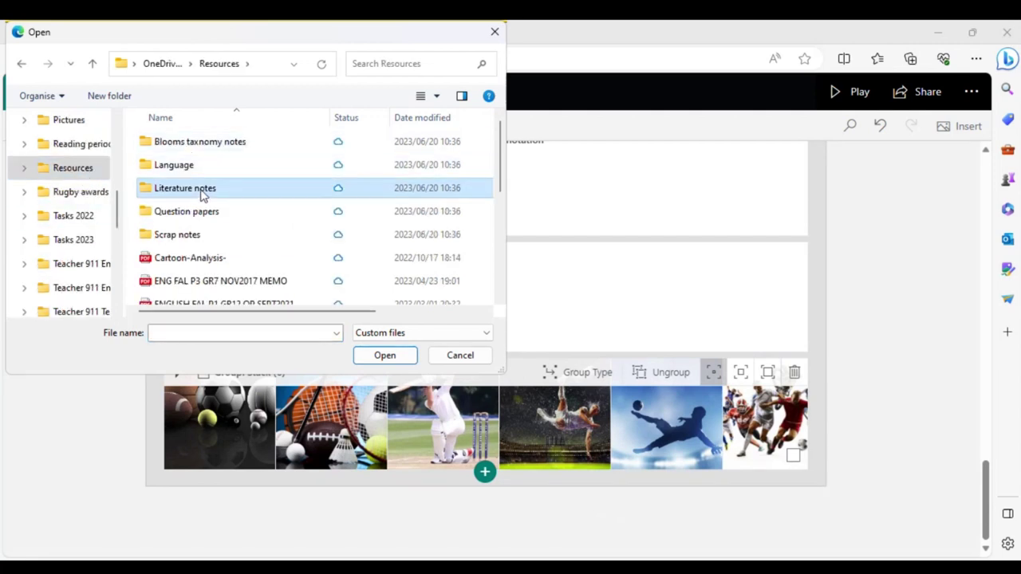
pyautogui.doubleClick(202, 193)
pyautogui.scroll(-2, 205, 226)
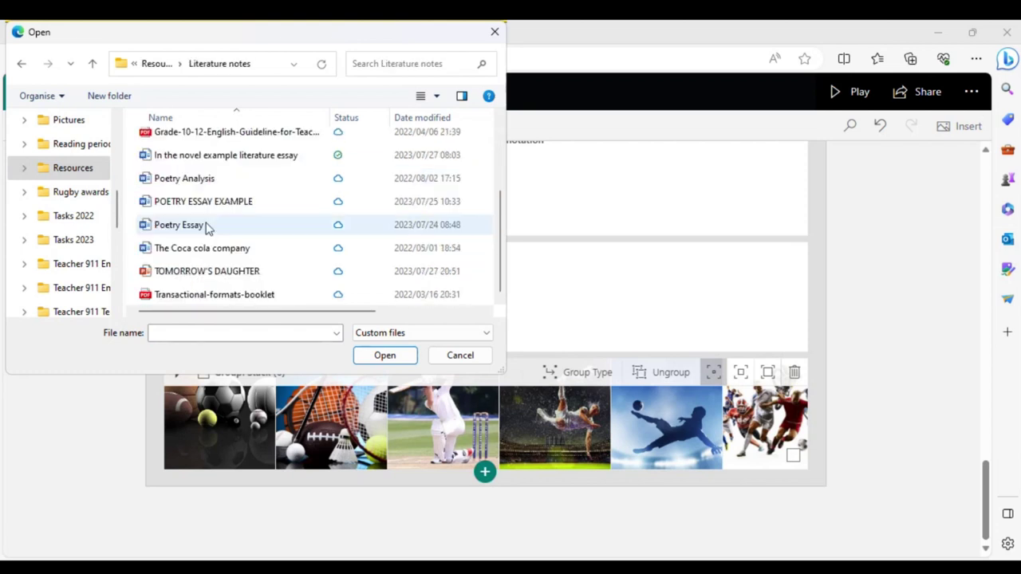
pyautogui.click(214, 270)
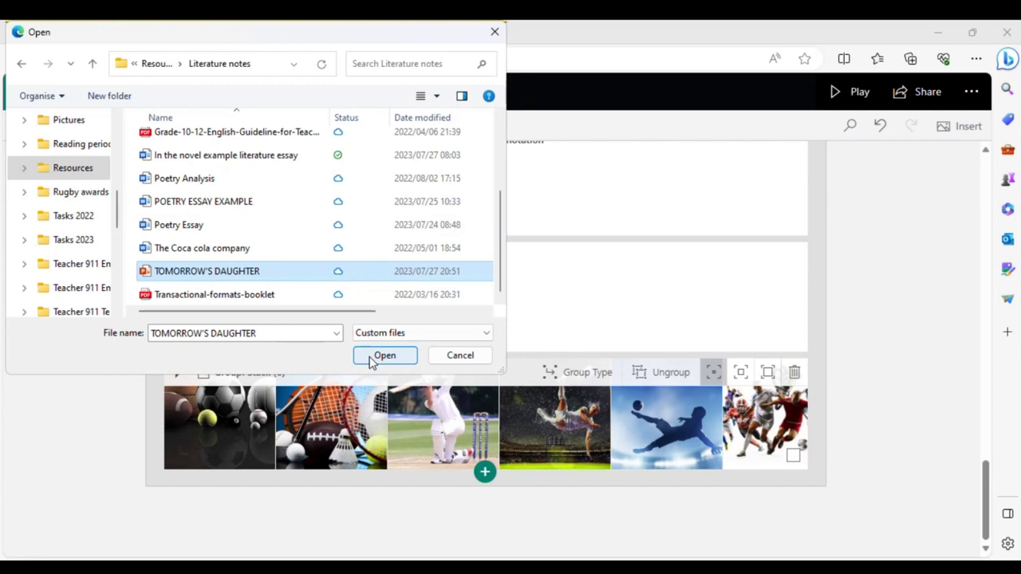
pyautogui.click(384, 356)
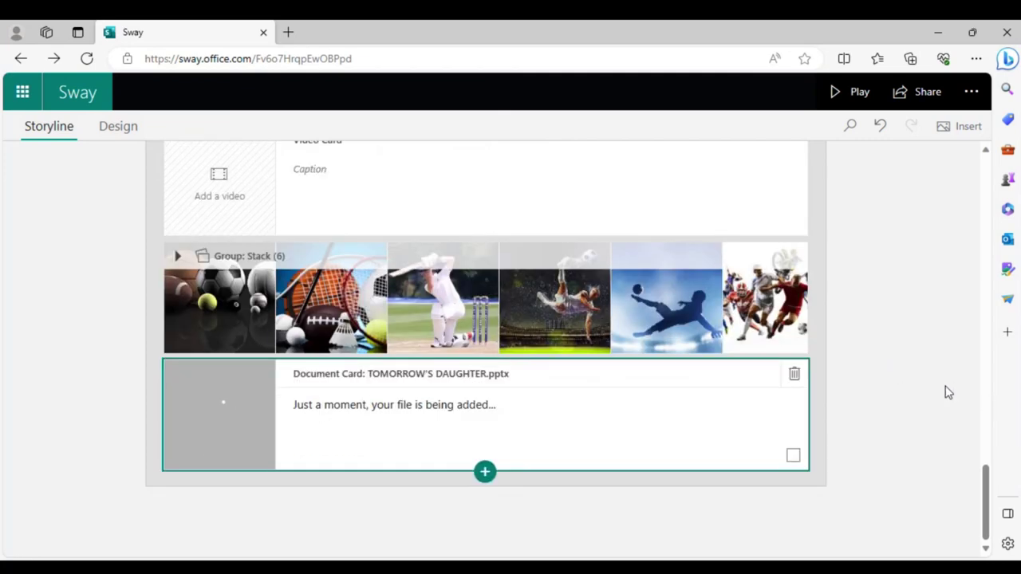
# Scroll through section 4 – TOMORROW'S DAUGHTER to check its heading, video, poem, summary and literary-devices cards
pyautogui.scroll(-2, 948, 393)
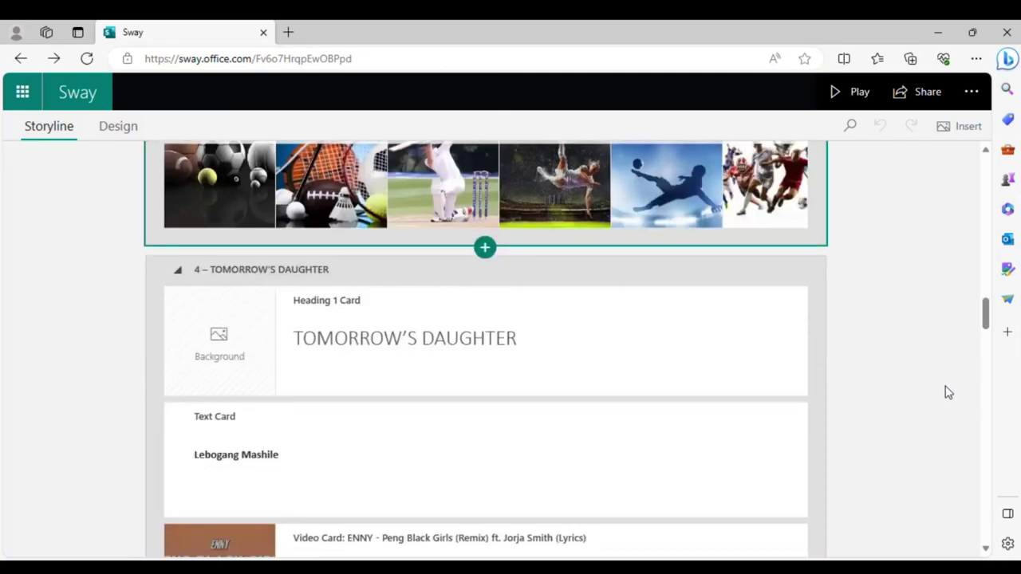
pyautogui.scroll(-1, 948, 393)
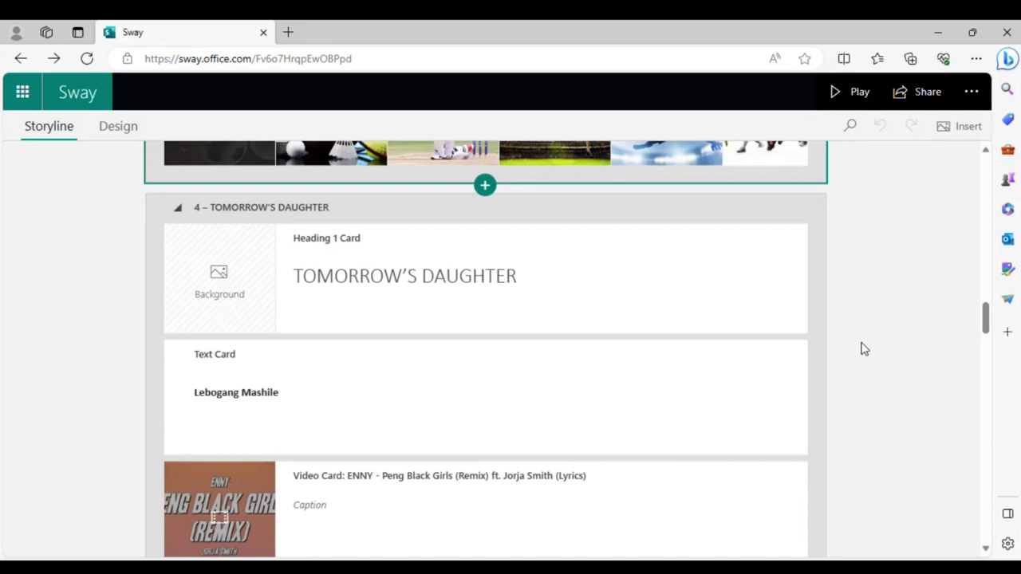
pyautogui.scroll(-3, 862, 349)
pyautogui.scroll(3, 862, 349)
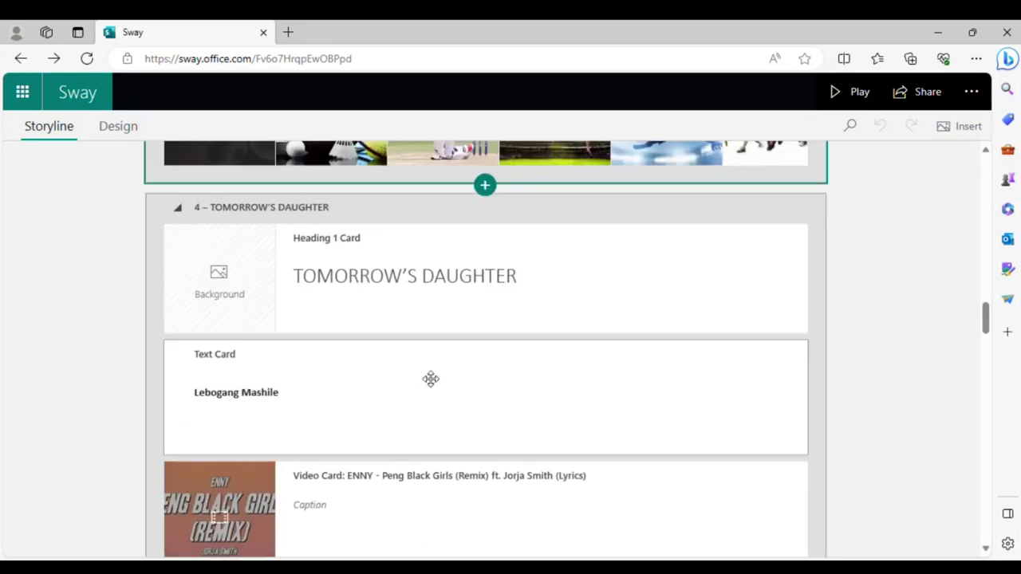
pyautogui.scroll(1, 435, 381)
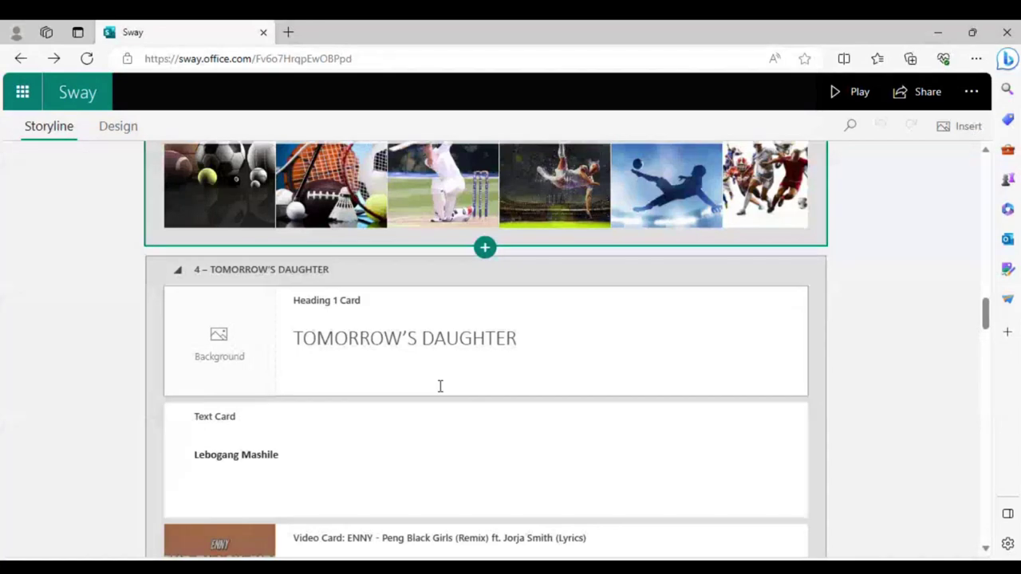
pyautogui.scroll(-2, 440, 386)
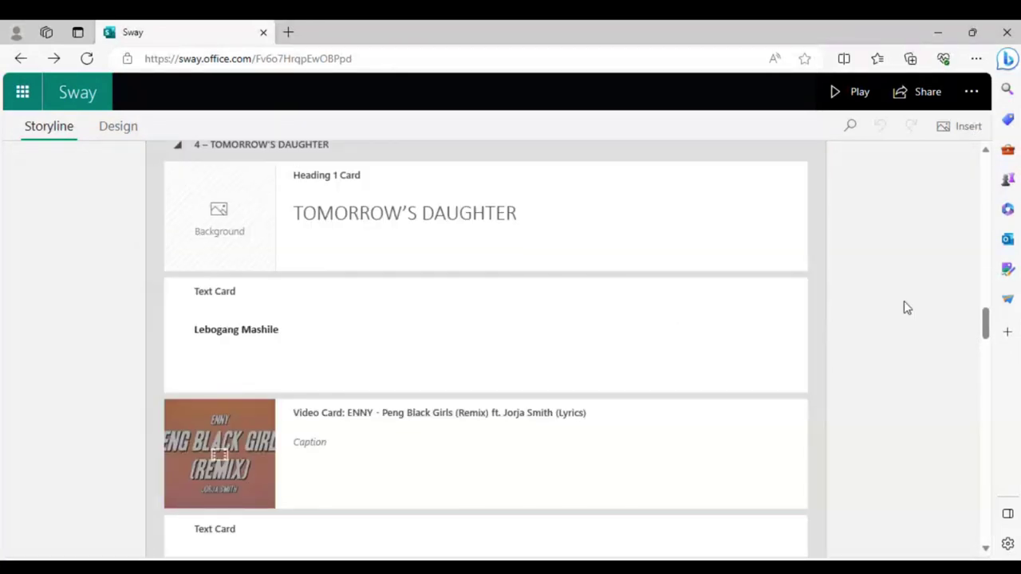
pyautogui.scroll(-2, 904, 303)
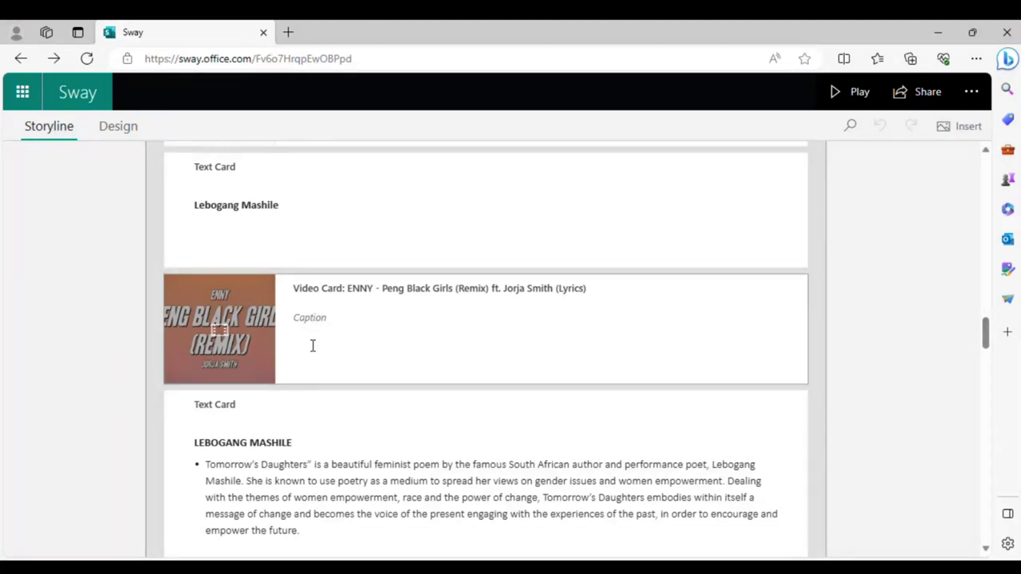
pyautogui.scroll(-1, 312, 346)
pyautogui.scroll(-1, 469, 333)
pyautogui.scroll(-10, 608, 302)
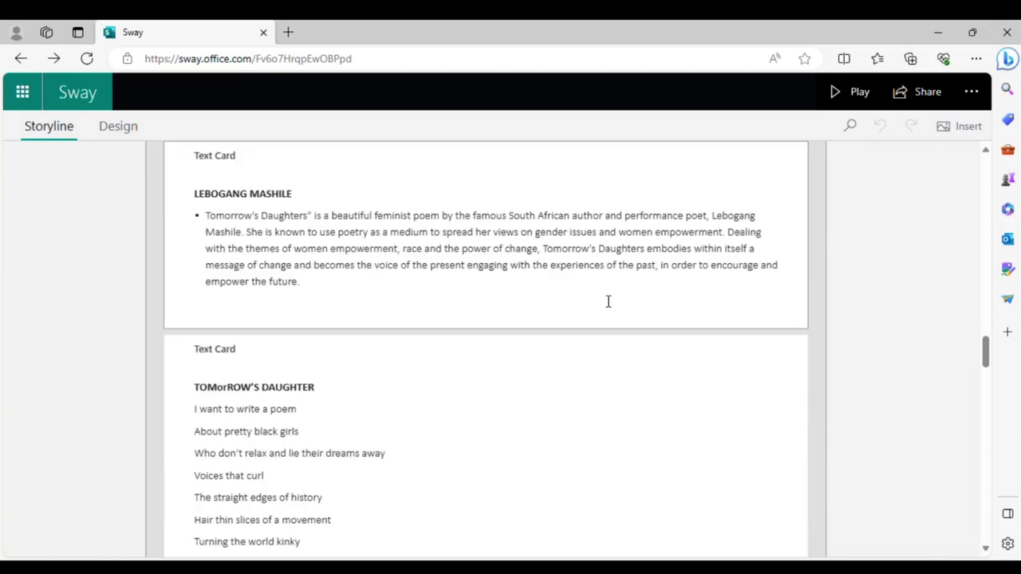
pyautogui.scroll(-3, 608, 302)
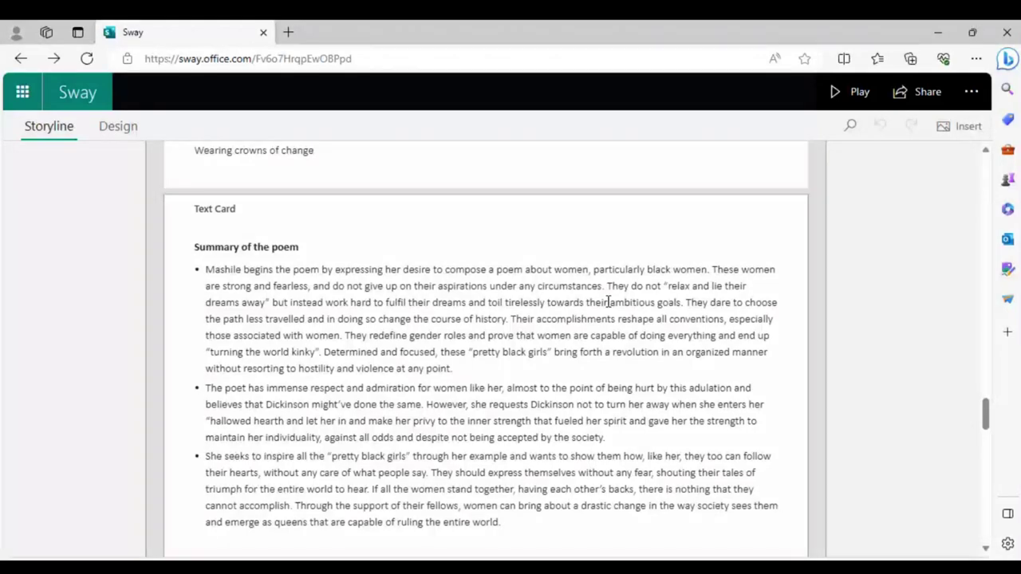
pyautogui.scroll(-5, 608, 302)
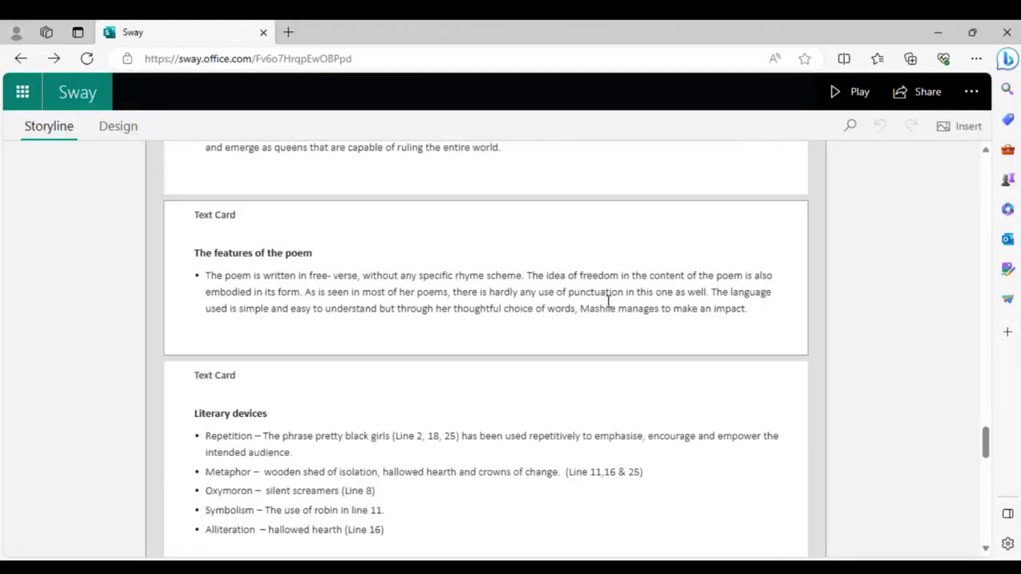
pyautogui.scroll(-10, 608, 301)
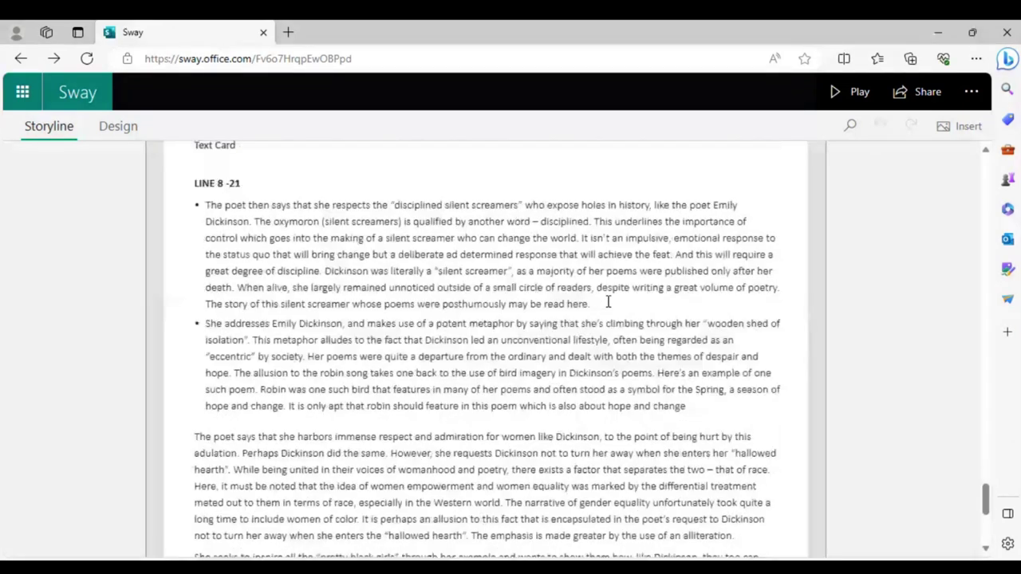
pyautogui.scroll(-3, 608, 301)
pyautogui.scroll(15, 608, 301)
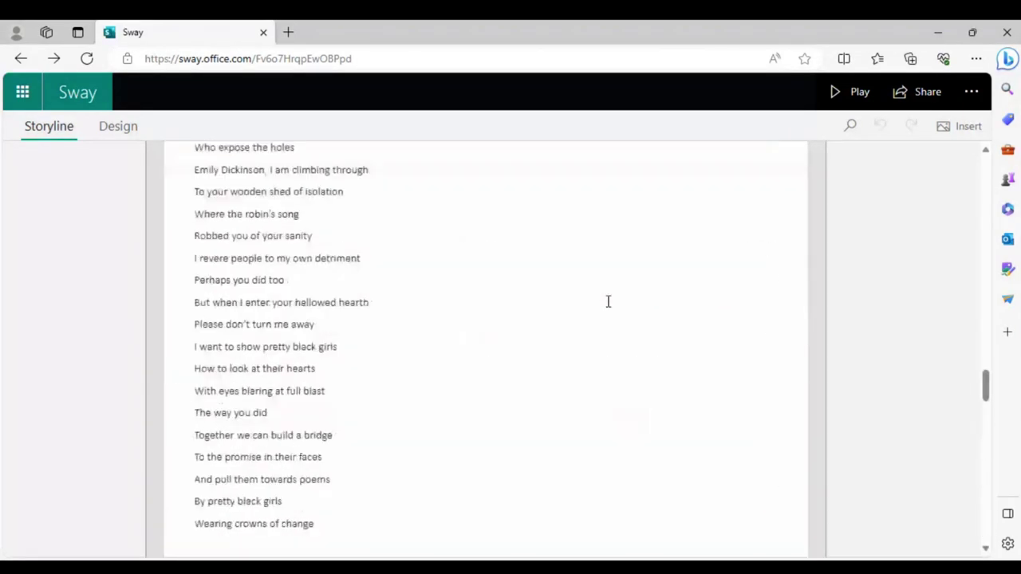
pyautogui.scroll(12, 608, 302)
pyautogui.scroll(-4, 608, 302)
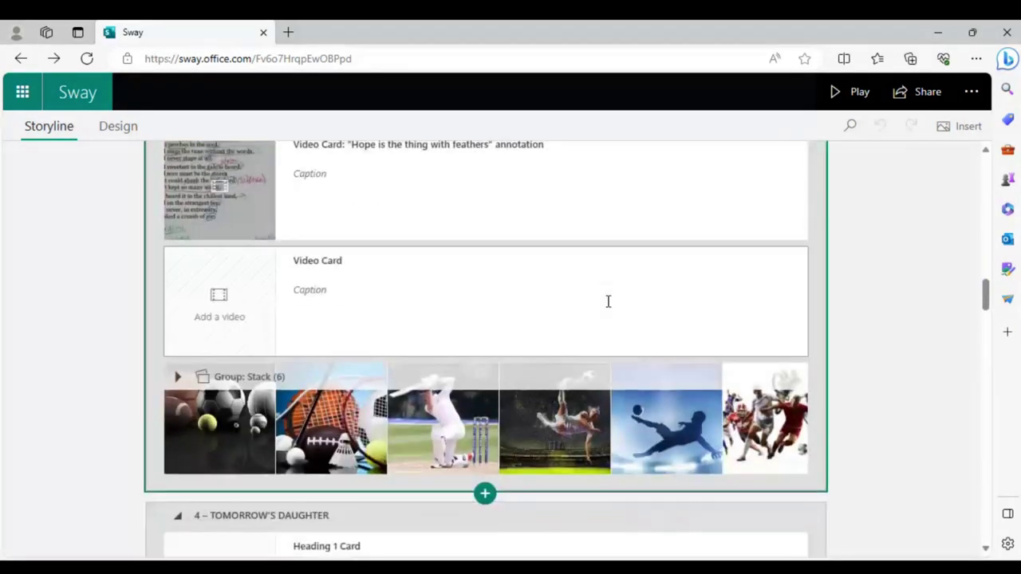
pyautogui.scroll(-3, 608, 301)
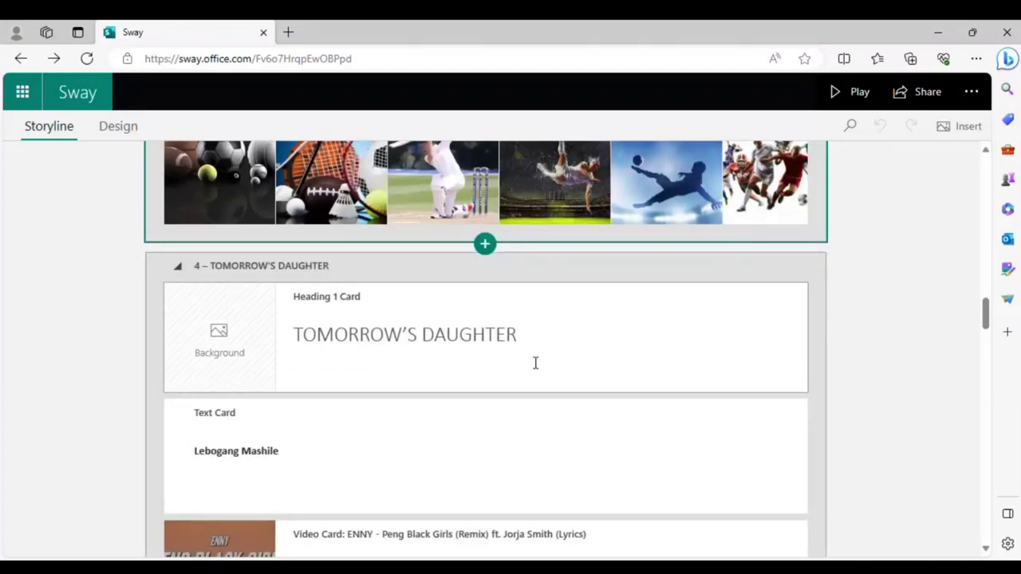
# Switch to the Design preview and scroll through it back to the Poetry Definitions card
pyautogui.click(132, 136)
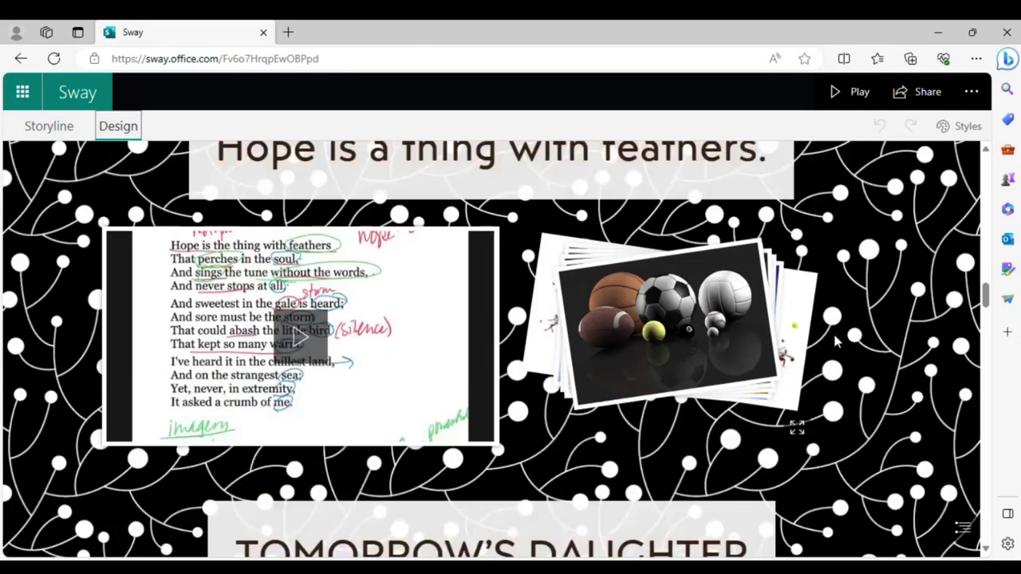
pyautogui.scroll(-5, 628, 325)
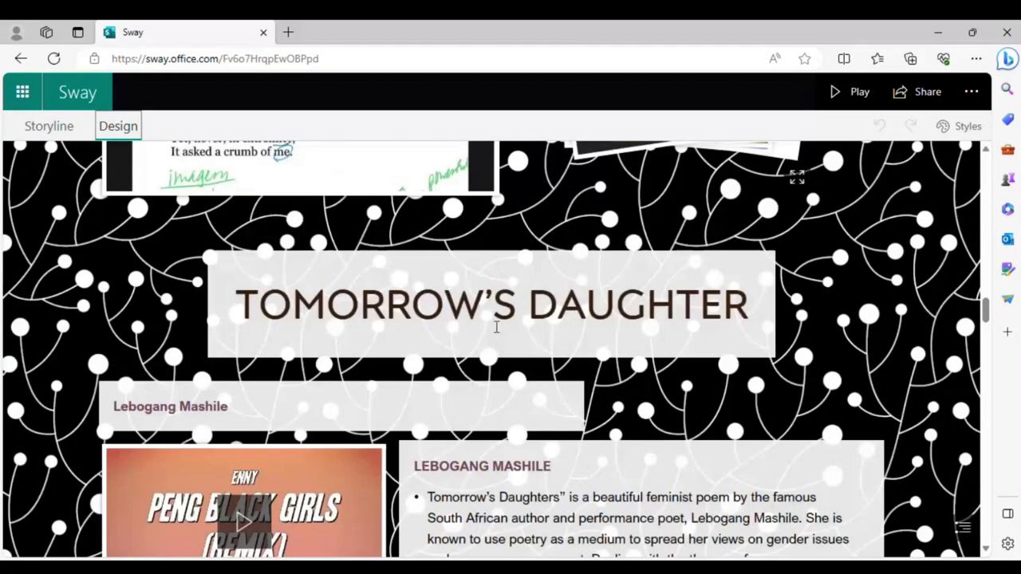
pyautogui.scroll(-7, 338, 383)
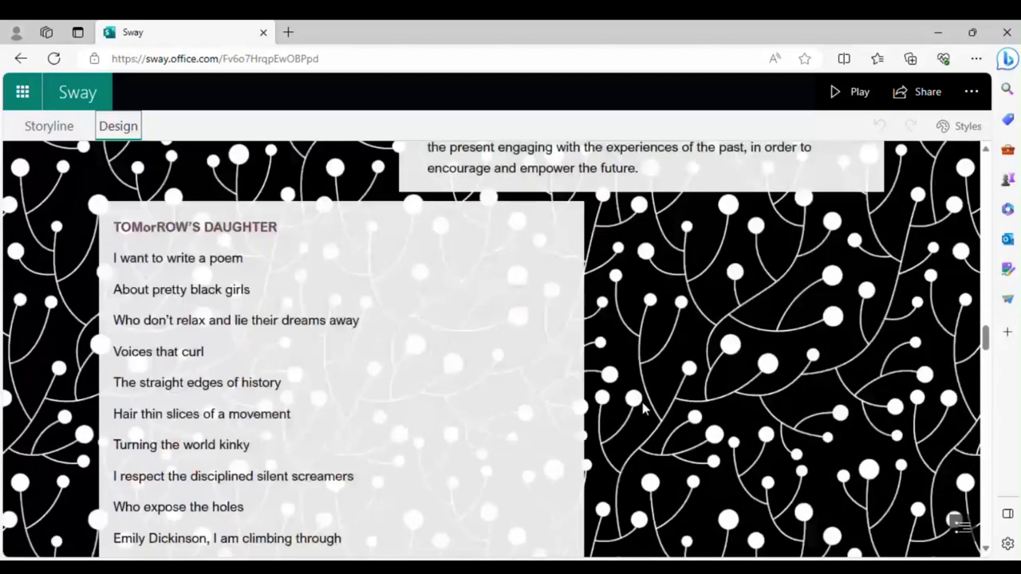
pyautogui.scroll(-10, 446, 406)
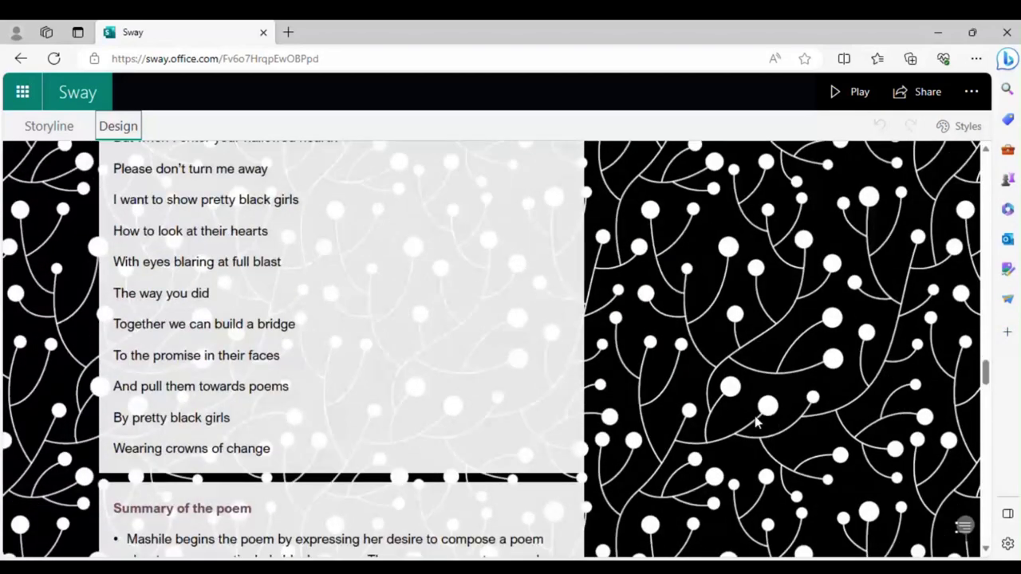
pyautogui.scroll(-4, 699, 366)
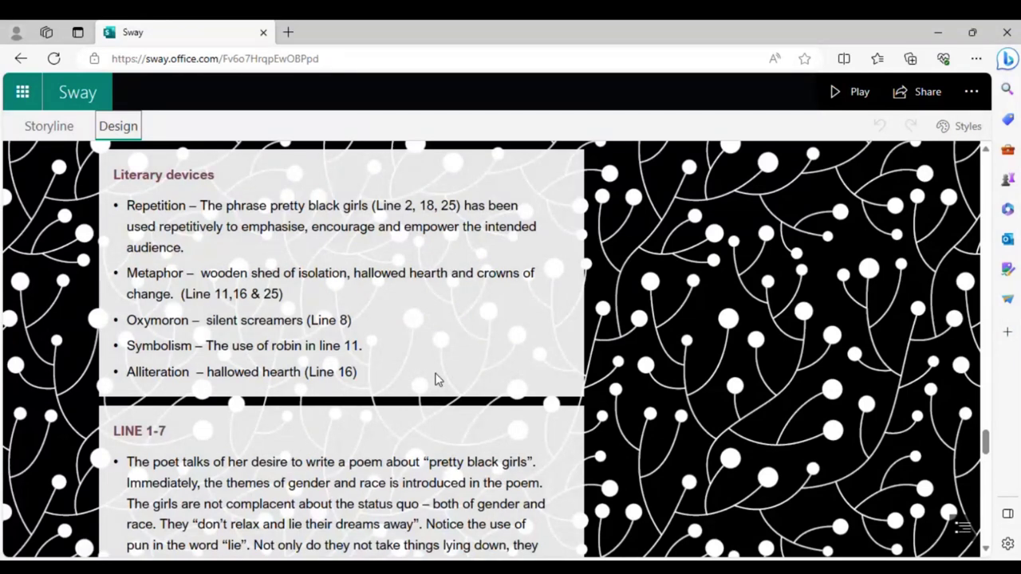
pyautogui.scroll(-12, 436, 379)
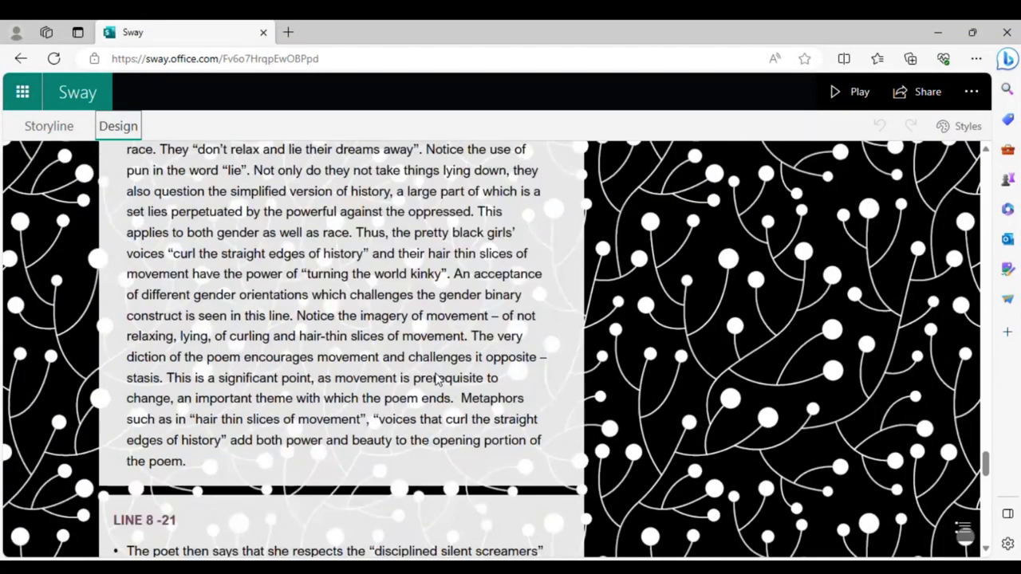
pyautogui.scroll(-6, 436, 379)
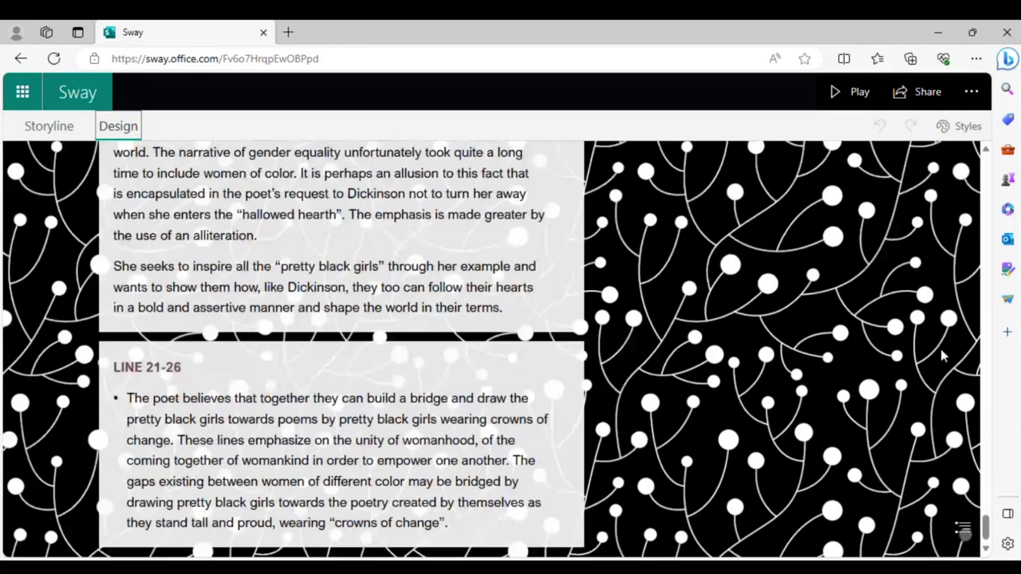
pyautogui.scroll(7, 854, 383)
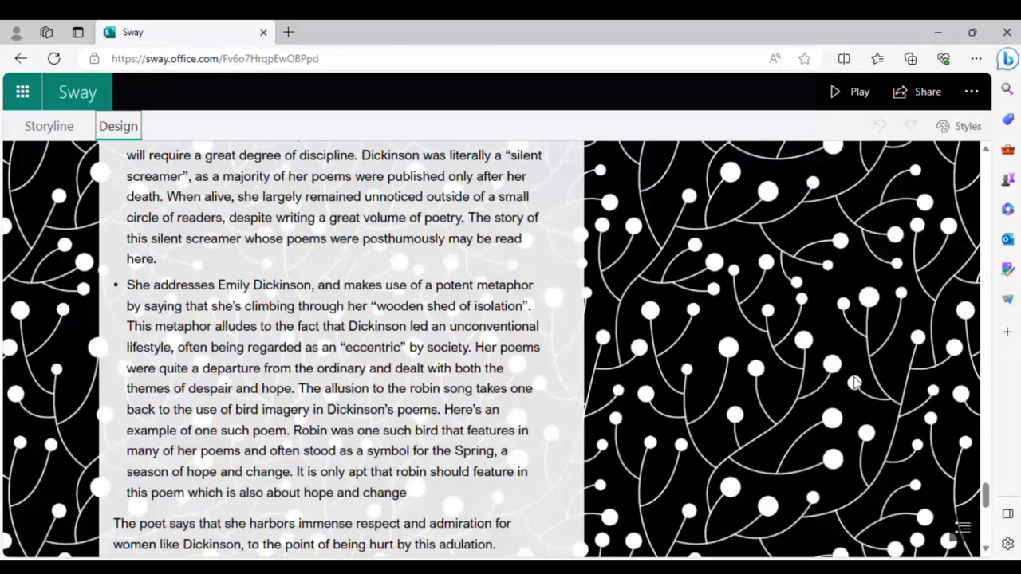
pyautogui.scroll(10, 853, 383)
pyautogui.scroll(5, 853, 383)
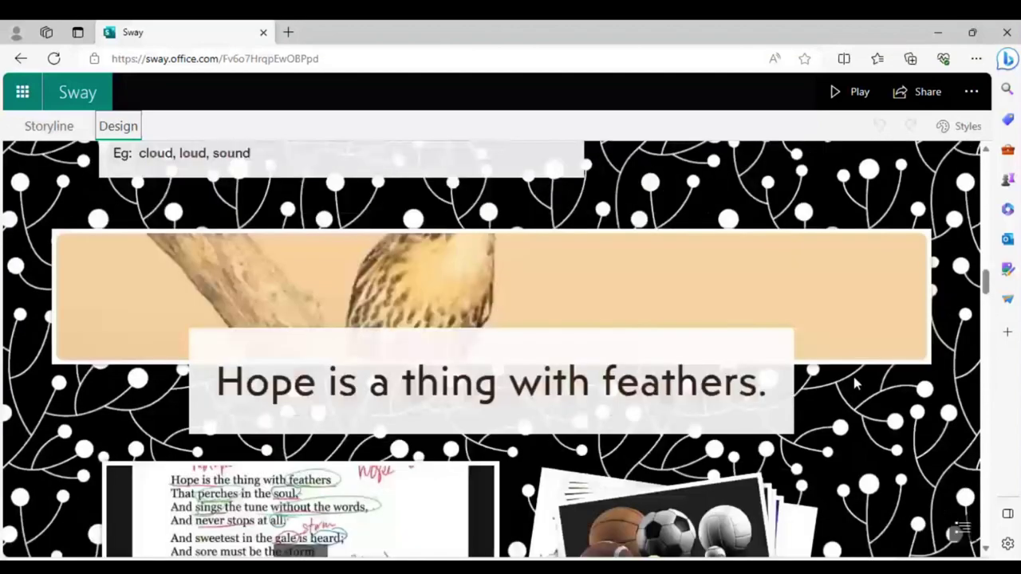
pyautogui.scroll(5, 854, 382)
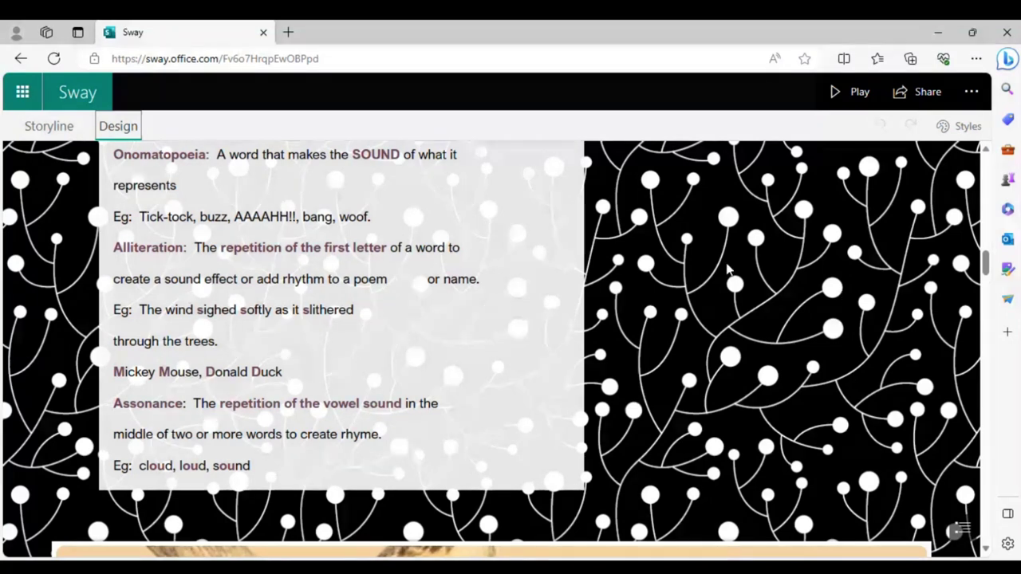
pyautogui.scroll(4, 728, 269)
pyautogui.scroll(10, 727, 267)
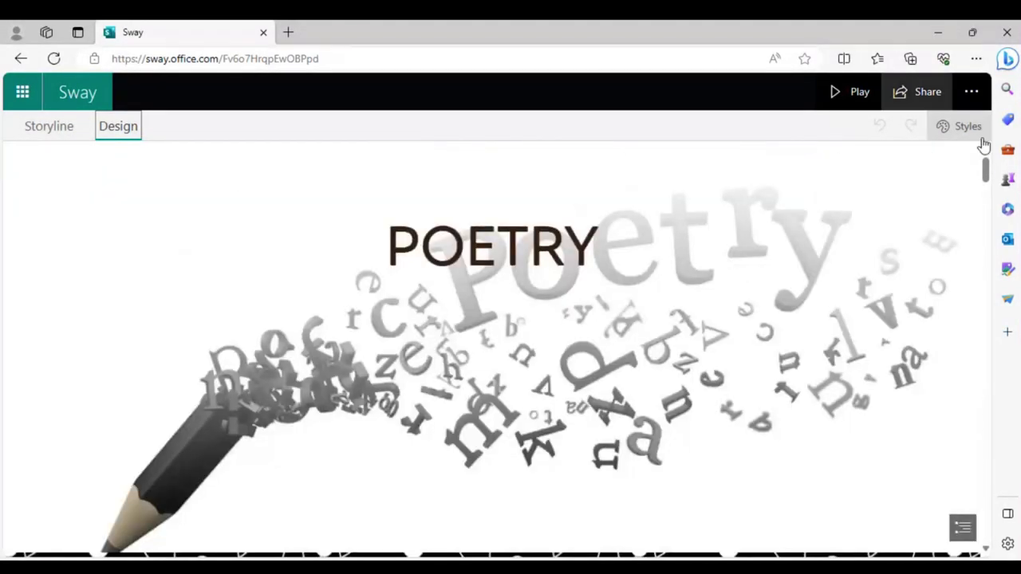
# In Styles, try the dark photo, pastel, cupcake, plain white and black-and-white floral styles
pyautogui.click(982, 137)
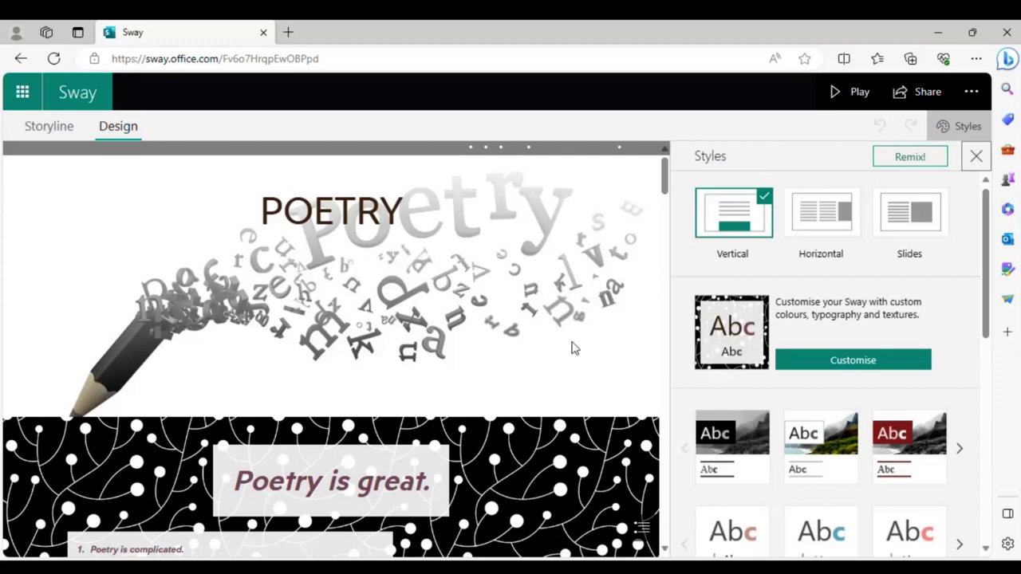
pyautogui.scroll(-5, 581, 351)
pyautogui.scroll(3, 581, 351)
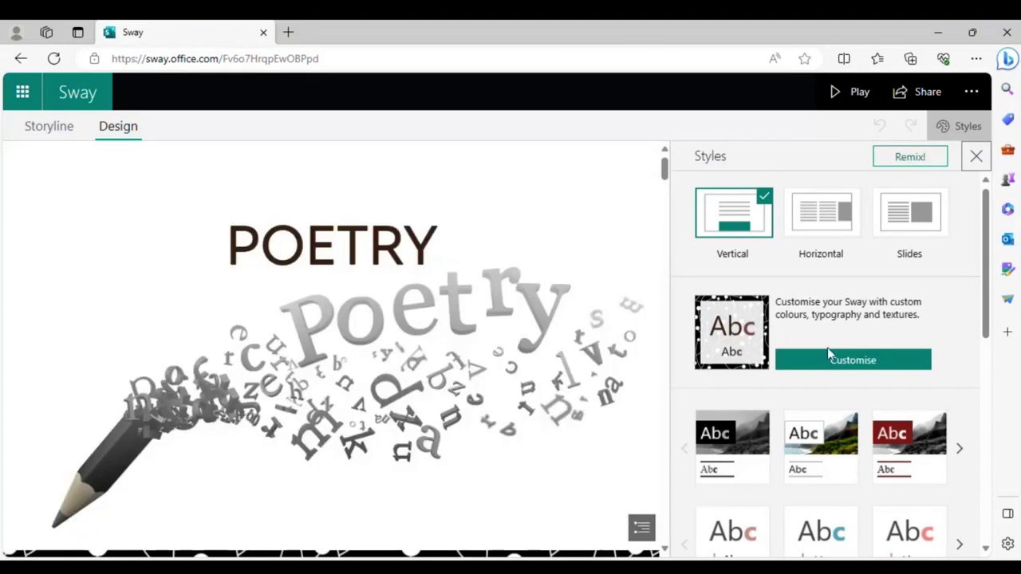
pyautogui.scroll(-1, 860, 338)
pyautogui.scroll(-2, 860, 339)
pyautogui.click(719, 269)
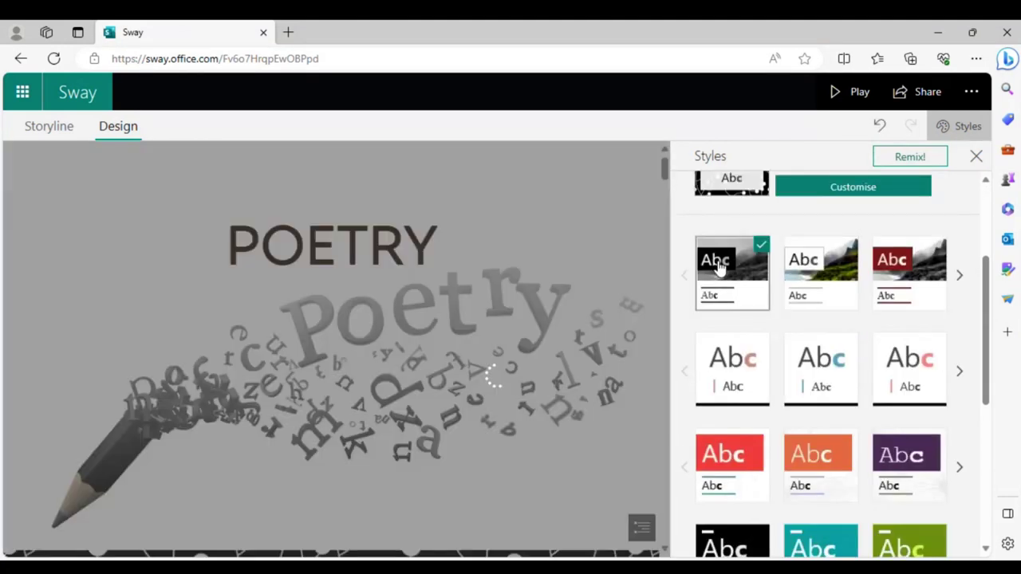
pyautogui.scroll(-8, 436, 342)
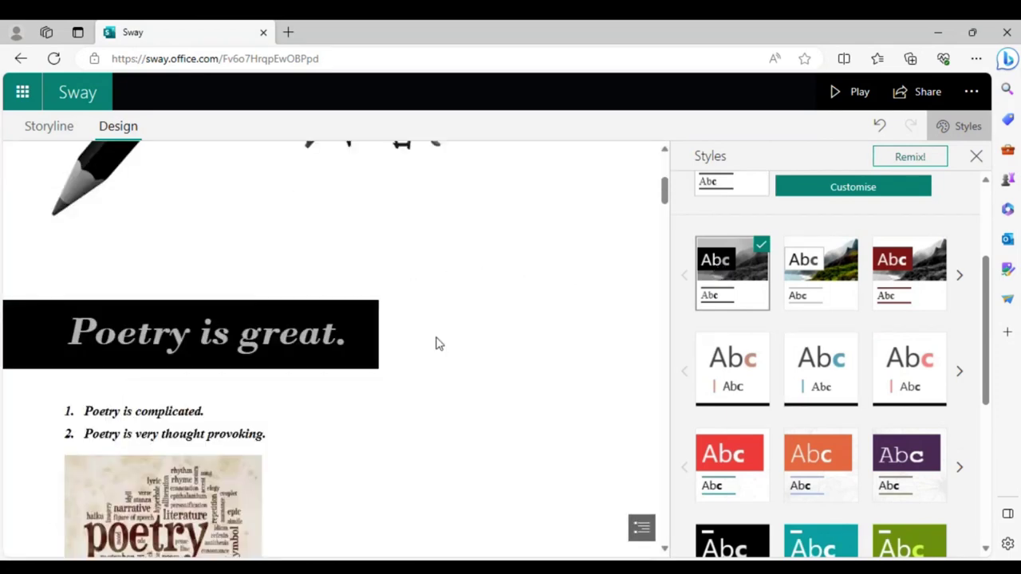
pyautogui.scroll(-4, 926, 395)
pyautogui.click(727, 486)
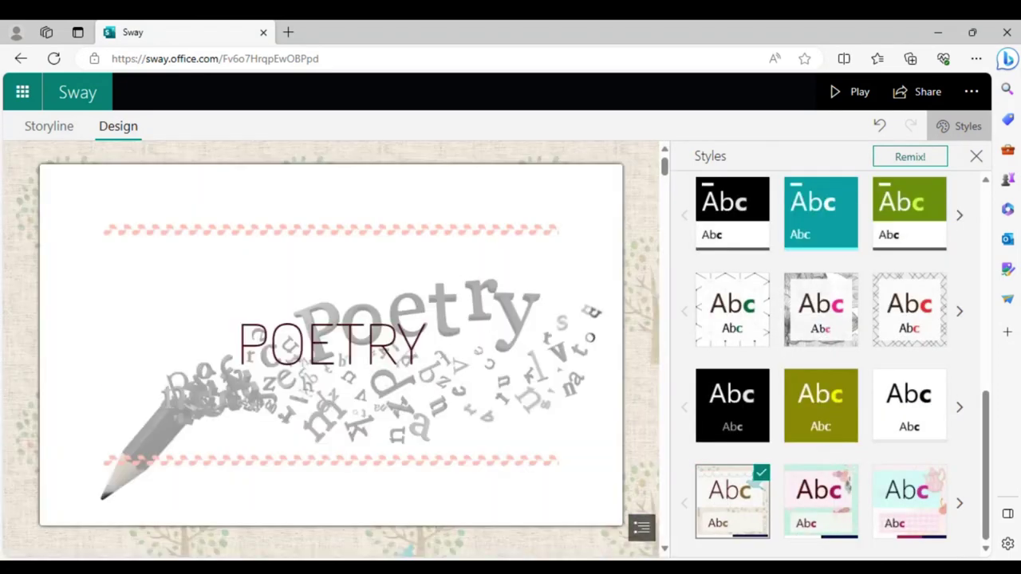
pyautogui.click(901, 491)
pyautogui.scroll(-6, 478, 406)
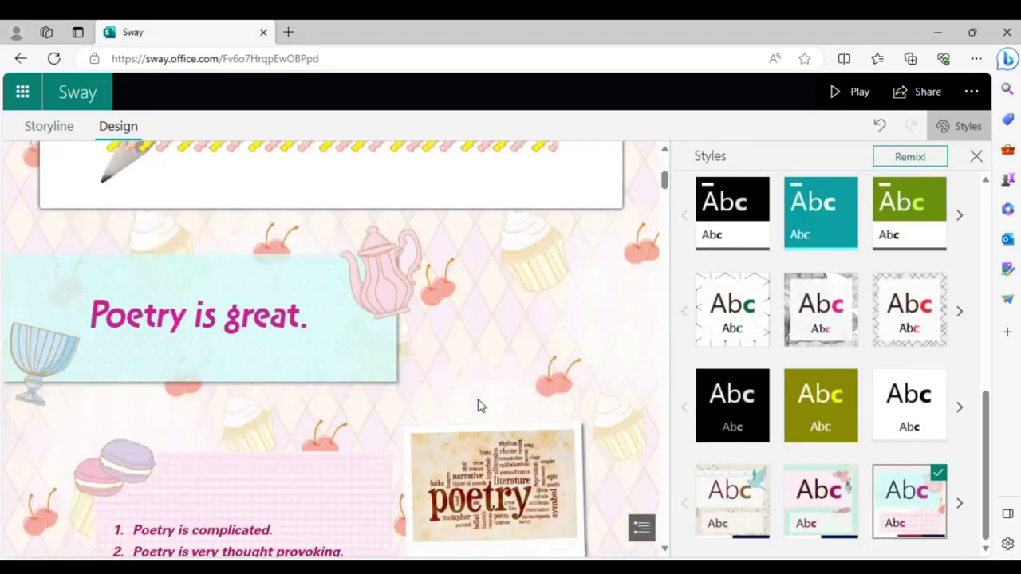
pyautogui.click(892, 420)
pyautogui.click(821, 310)
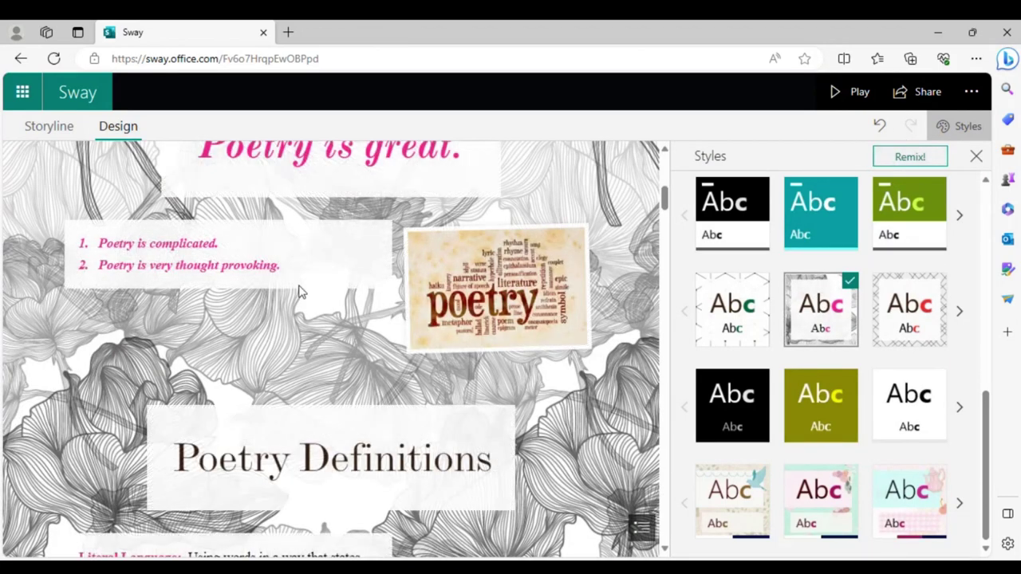
pyautogui.scroll(-3, 413, 298)
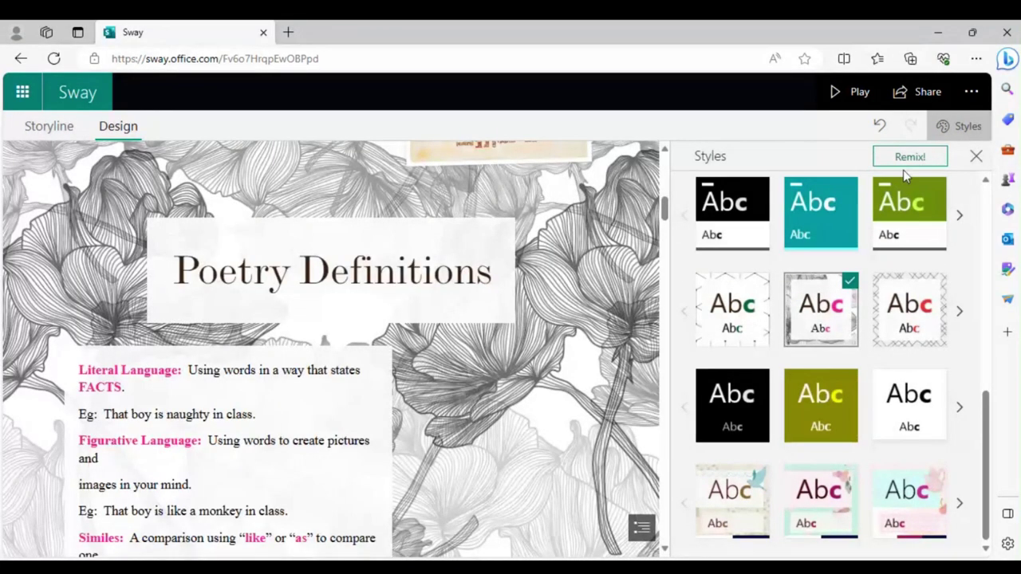
# Remix the design twice to get the green look and review it
pyautogui.click(922, 159)
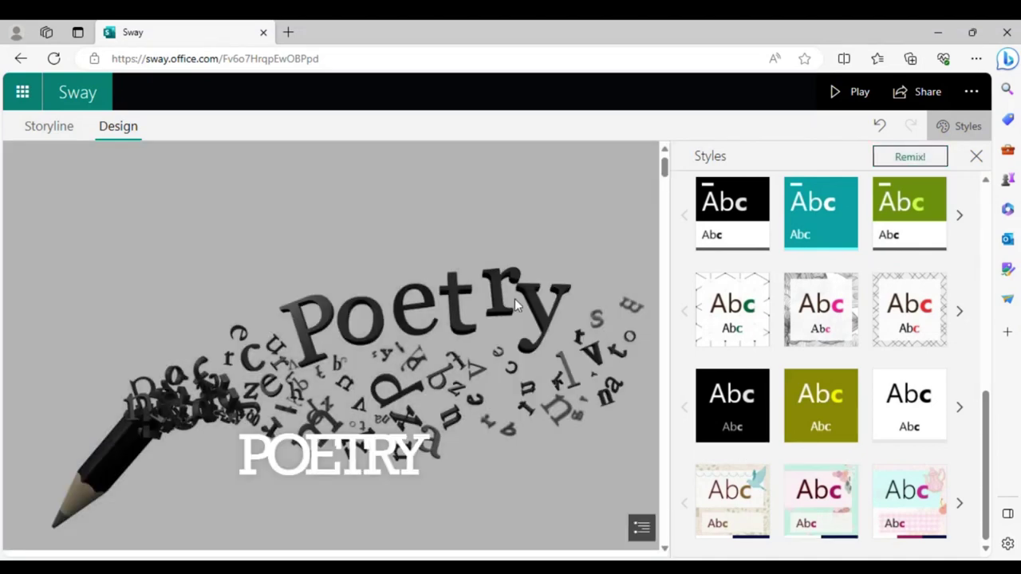
pyautogui.scroll(-5, 519, 319)
pyautogui.click(919, 160)
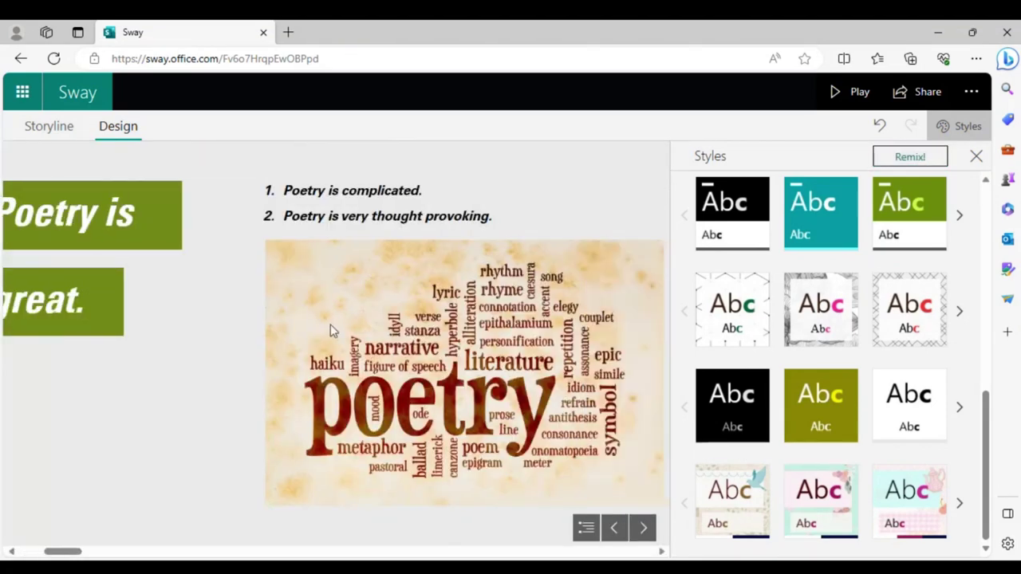
pyautogui.scroll(-5, 182, 164)
pyautogui.scroll(-10, 182, 164)
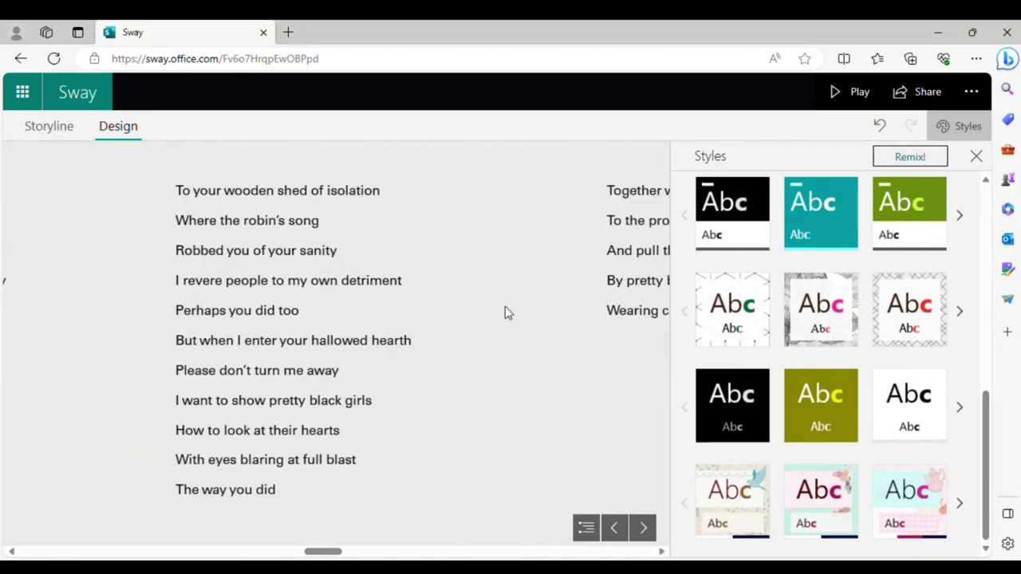
pyautogui.scroll(-10, 506, 308)
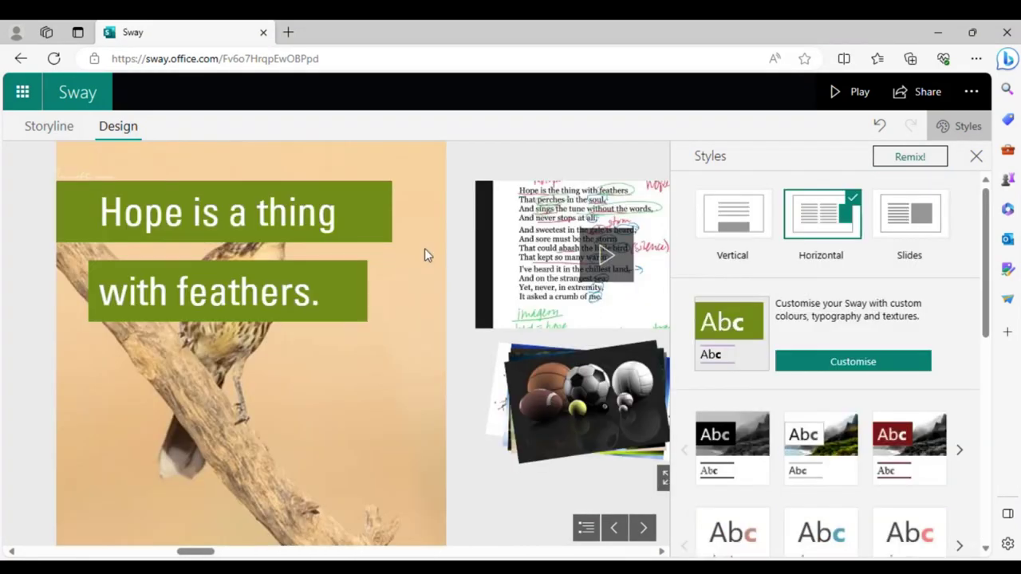
pyautogui.scroll(5, 476, 352)
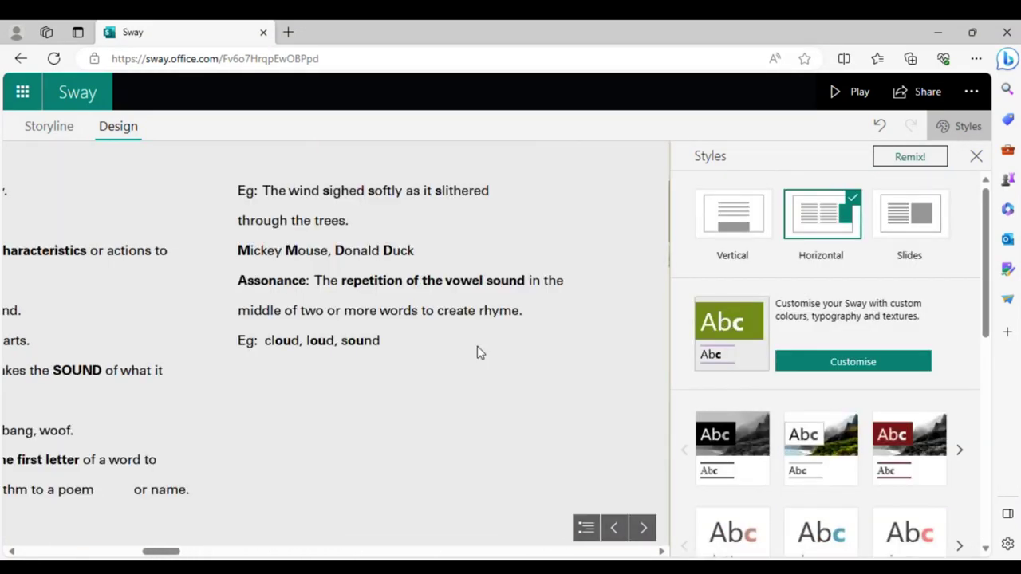
pyautogui.scroll(5, 479, 352)
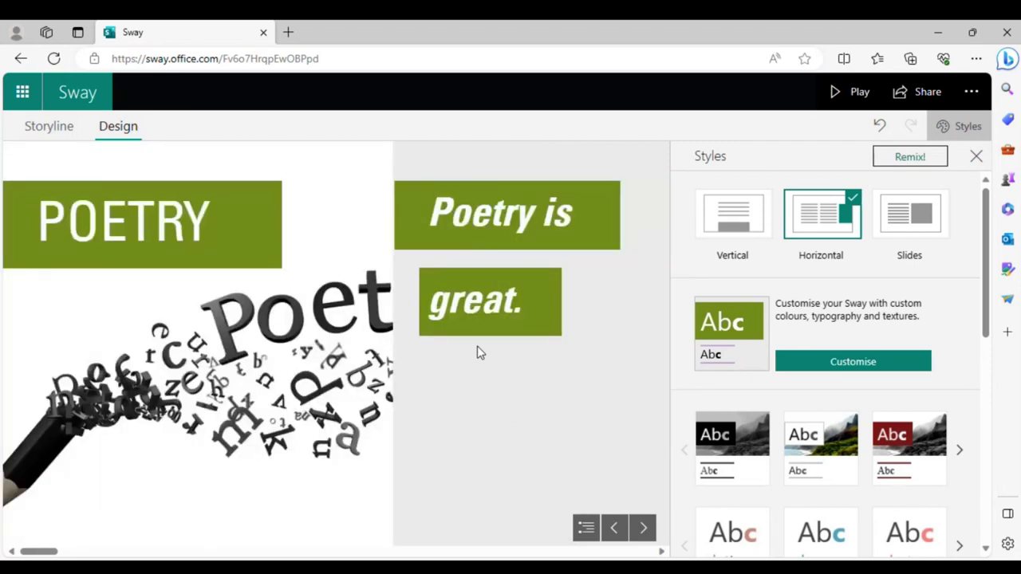
pyautogui.scroll(-4, 478, 352)
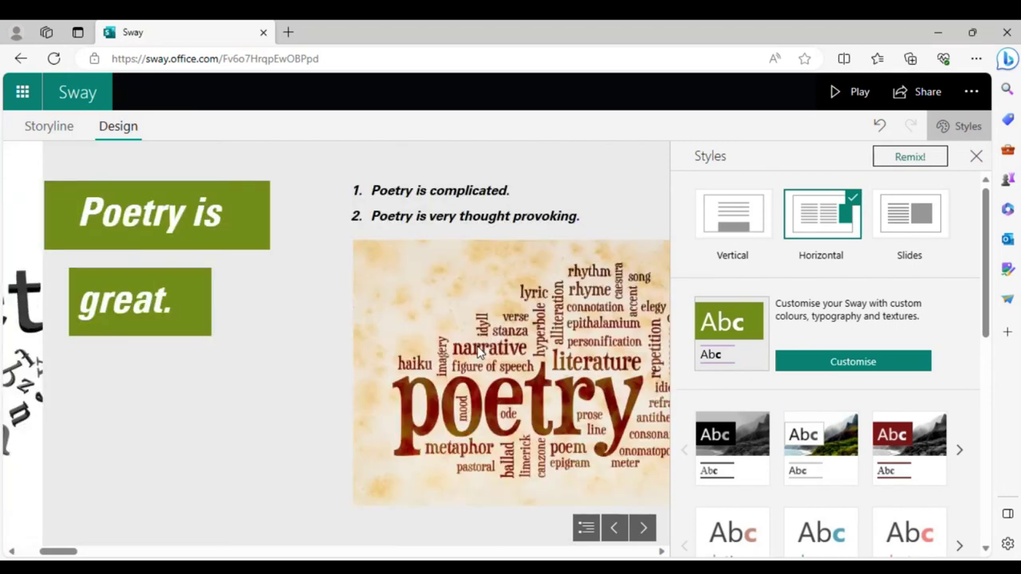
pyautogui.scroll(-5, 478, 352)
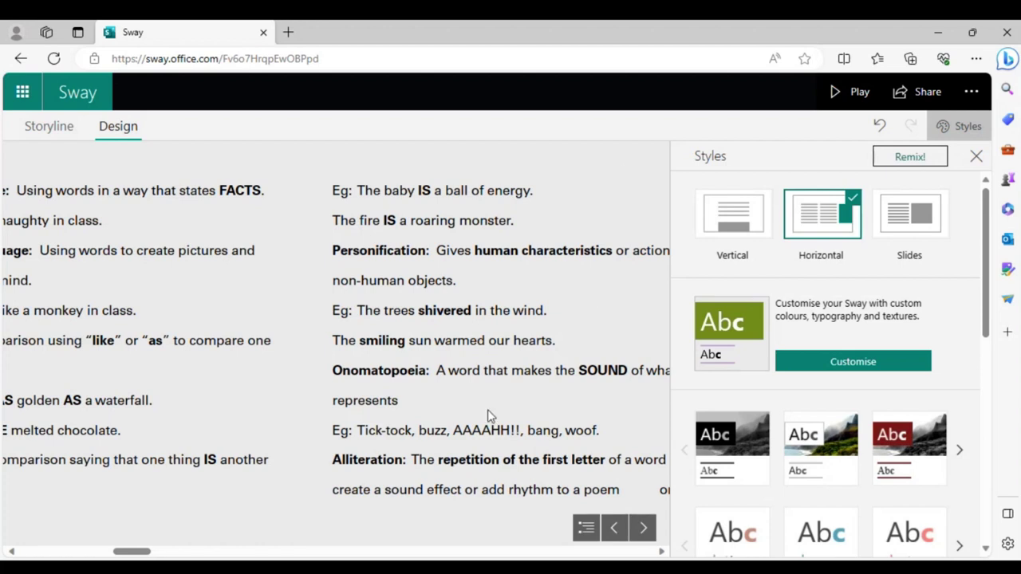
pyautogui.hscroll(-2, 511, 425)
pyautogui.hscroll(-10, 493, 427)
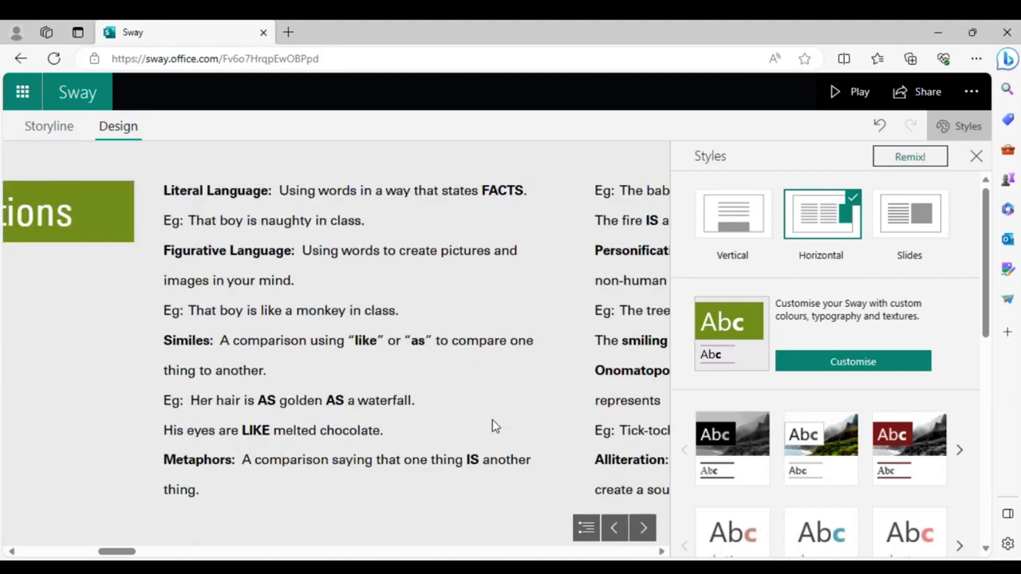
pyautogui.hscroll(15, 492, 427)
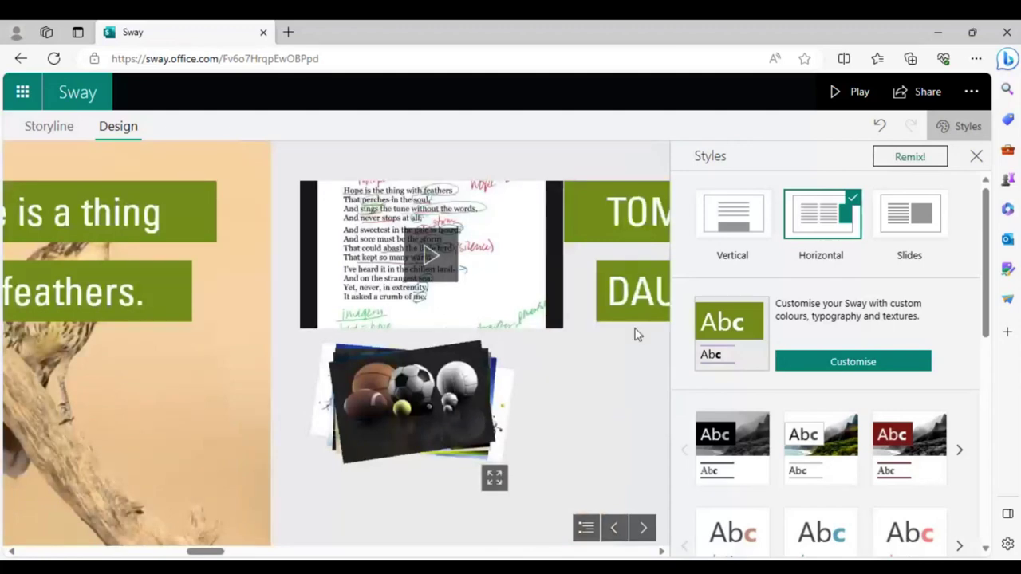
# Set the layout to Vertical, then switch it to Slides
pyautogui.click(744, 219)
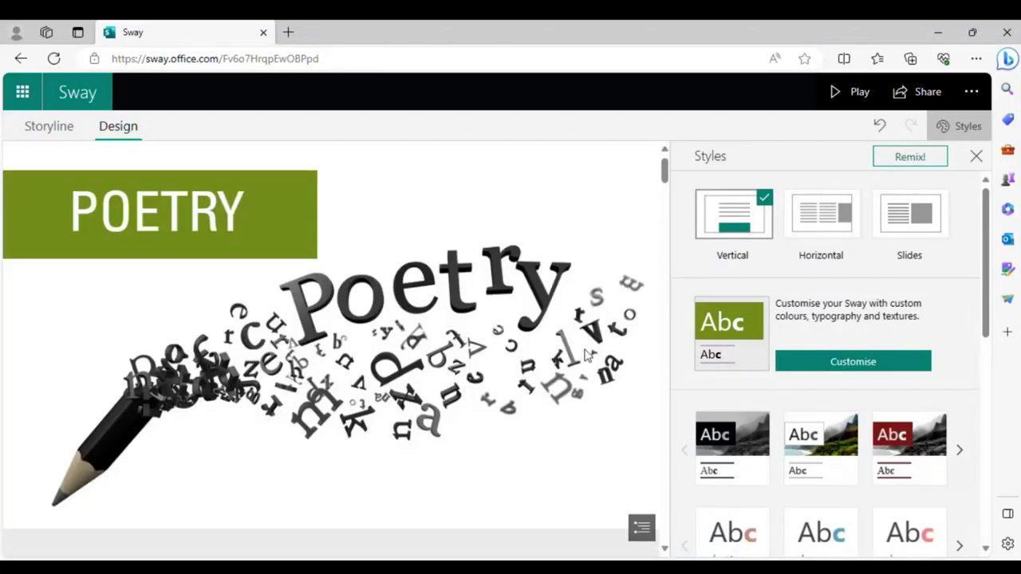
pyautogui.scroll(-10, 583, 353)
pyautogui.scroll(-15, 583, 355)
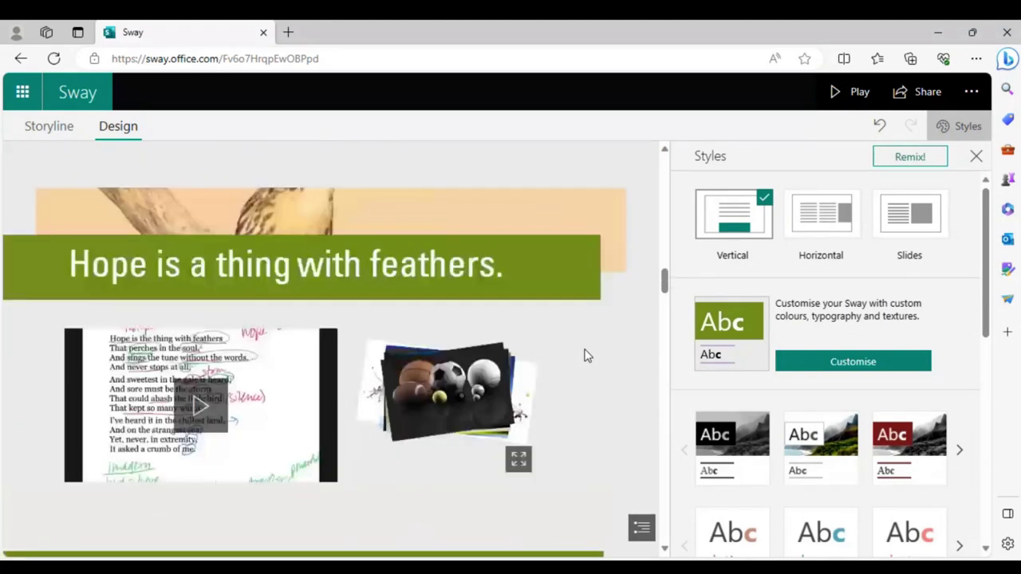
pyautogui.scroll(-3, 583, 355)
pyautogui.click(907, 232)
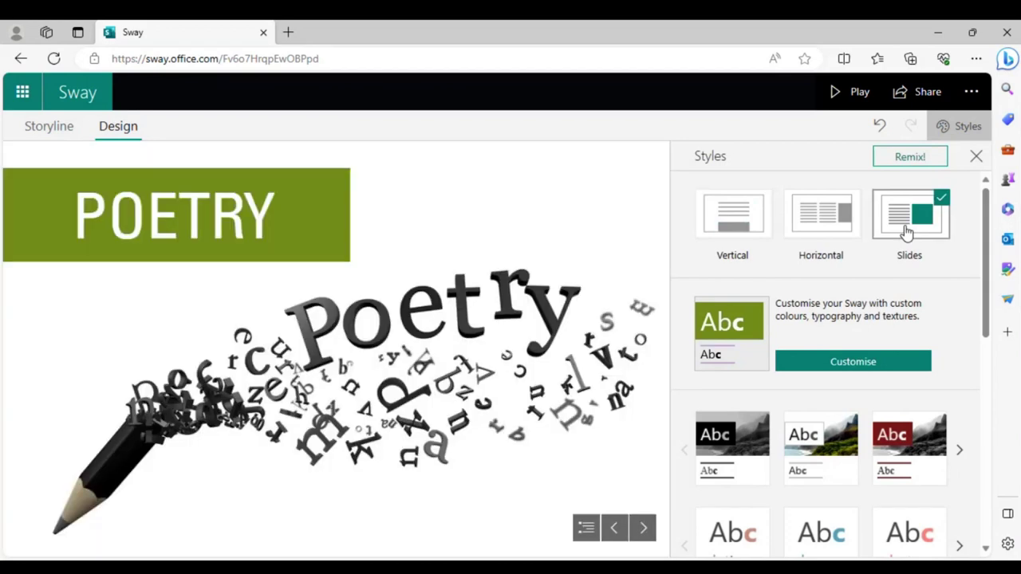
# Step from Poetry is great past the definitions slides to the video slide, dismissing the navigation tip
pyautogui.click(644, 534)
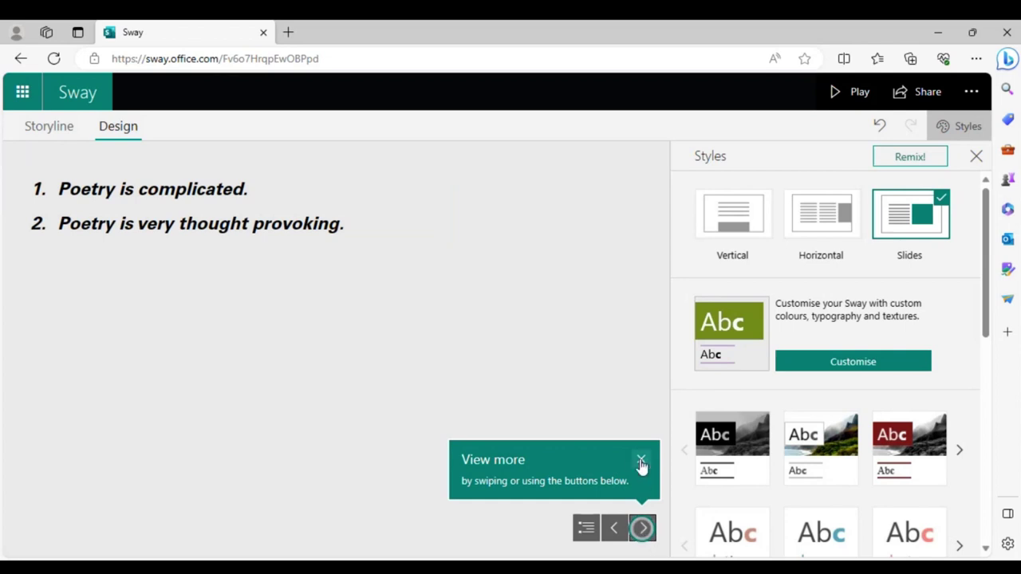
pyautogui.click(641, 459)
pyautogui.click(645, 530)
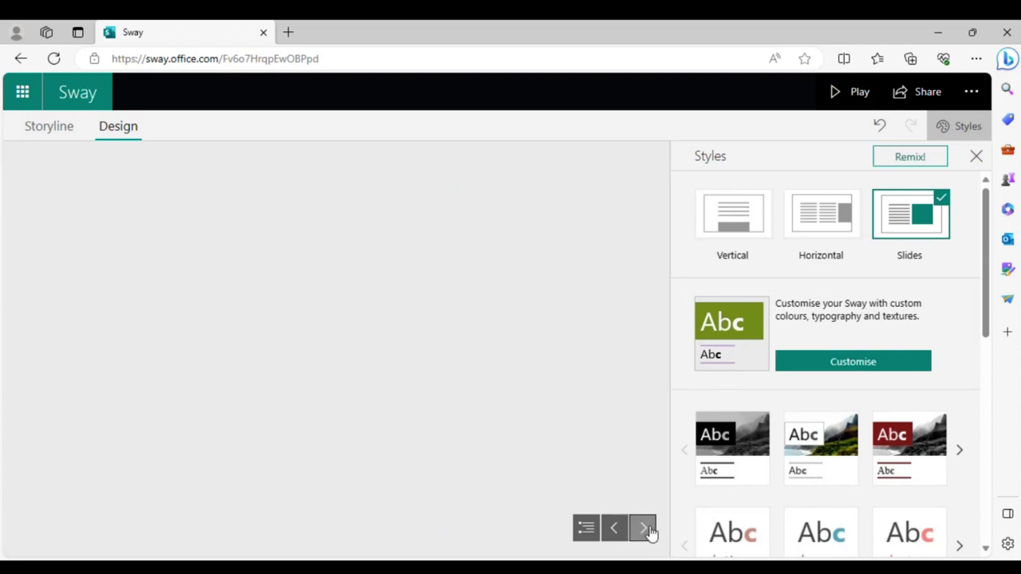
pyautogui.click(646, 530)
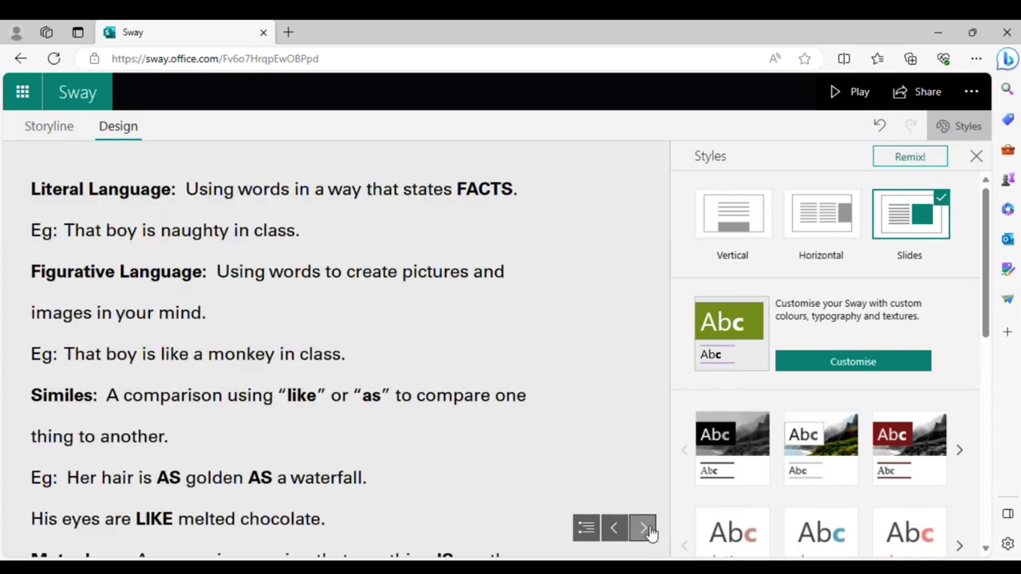
pyautogui.click(645, 530)
pyautogui.click(646, 530)
pyautogui.click(646, 530)
pyautogui.click(645, 529)
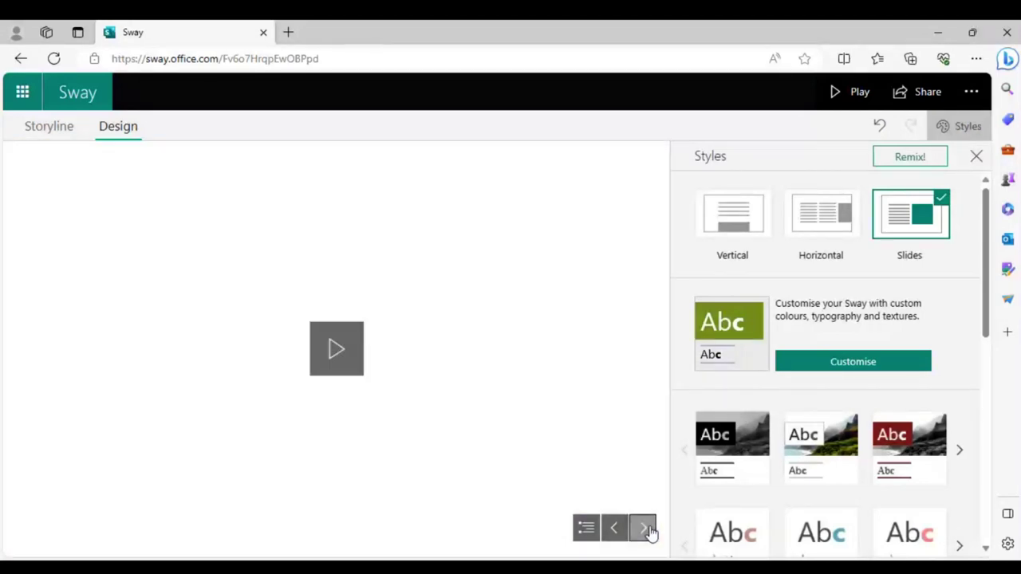
pyautogui.click(646, 530)
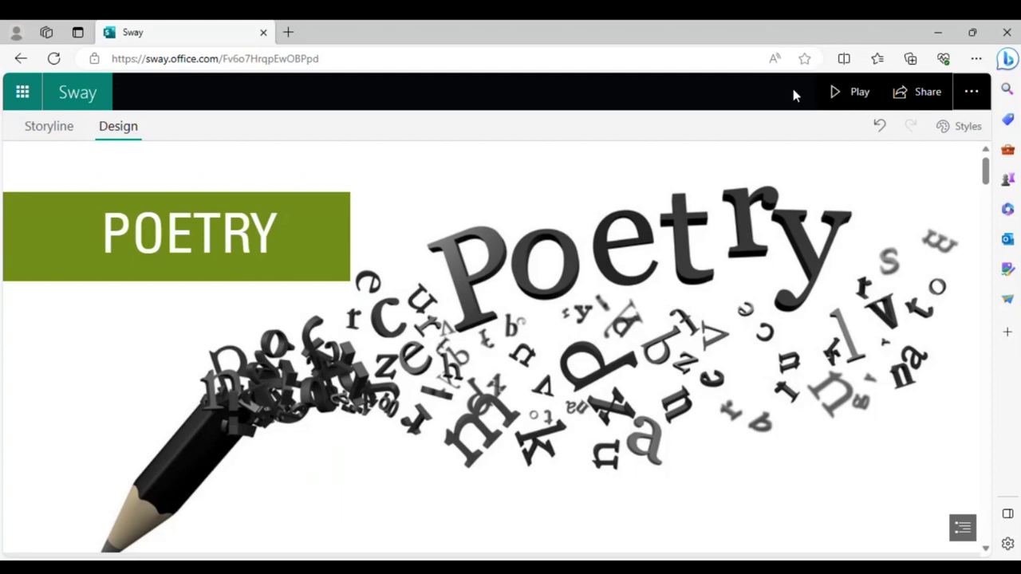
# Play the Sway from the pencil title to Poetry Definitions, then go back to the editor
pyautogui.click(860, 94)
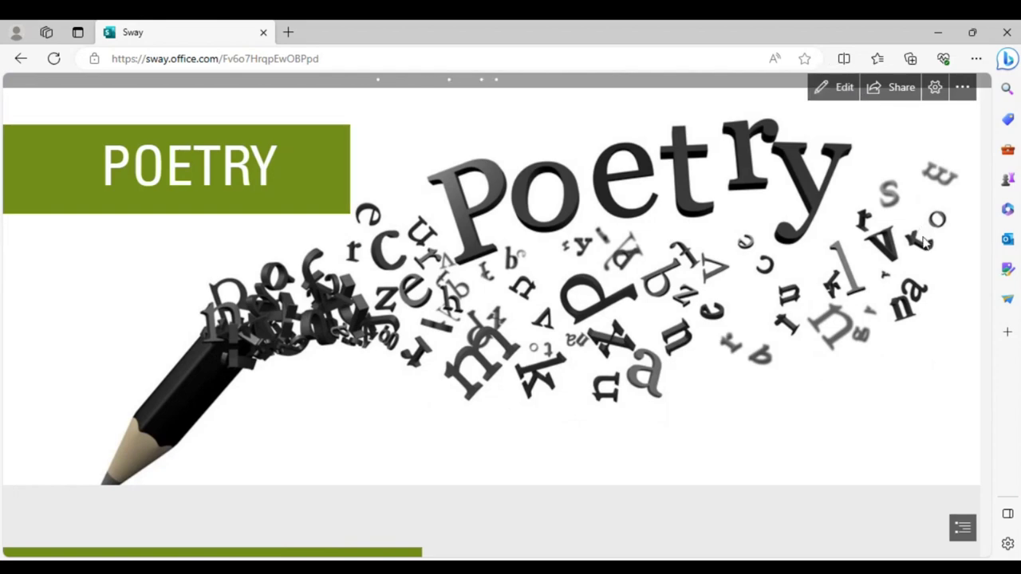
pyautogui.scroll(-5, 914, 252)
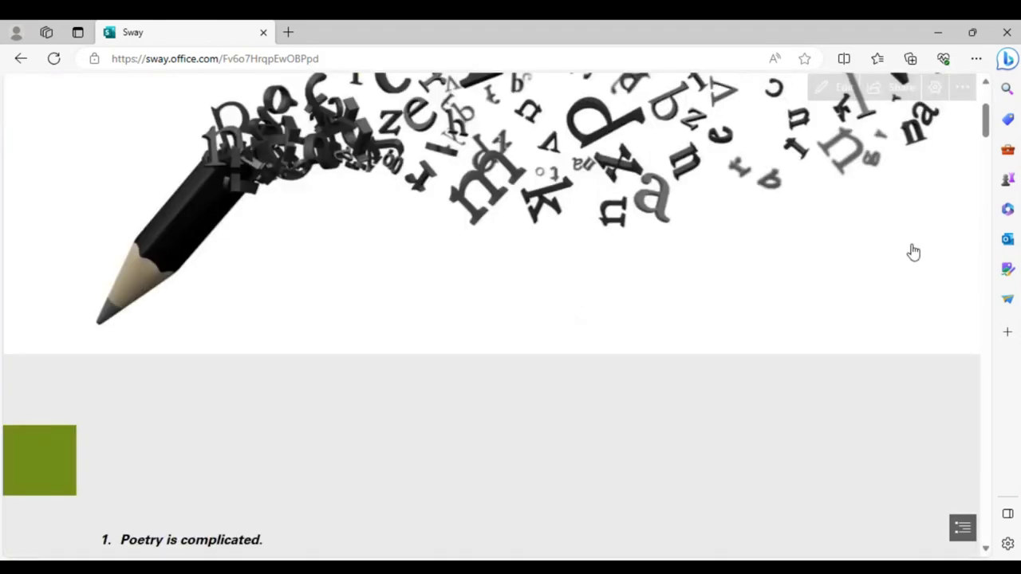
pyautogui.scroll(-1, 914, 251)
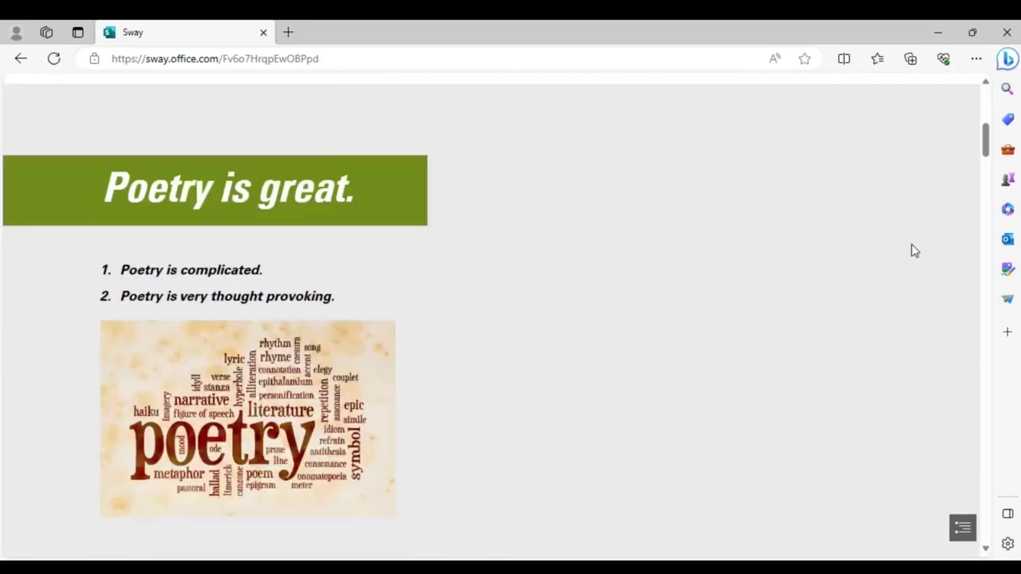
pyautogui.scroll(-2, 914, 252)
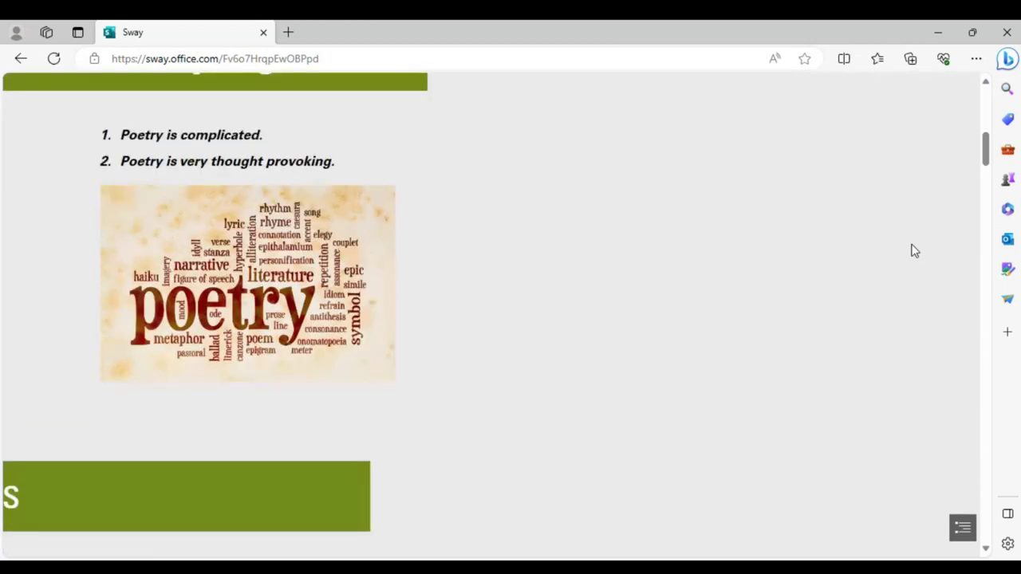
pyautogui.scroll(-5, 914, 251)
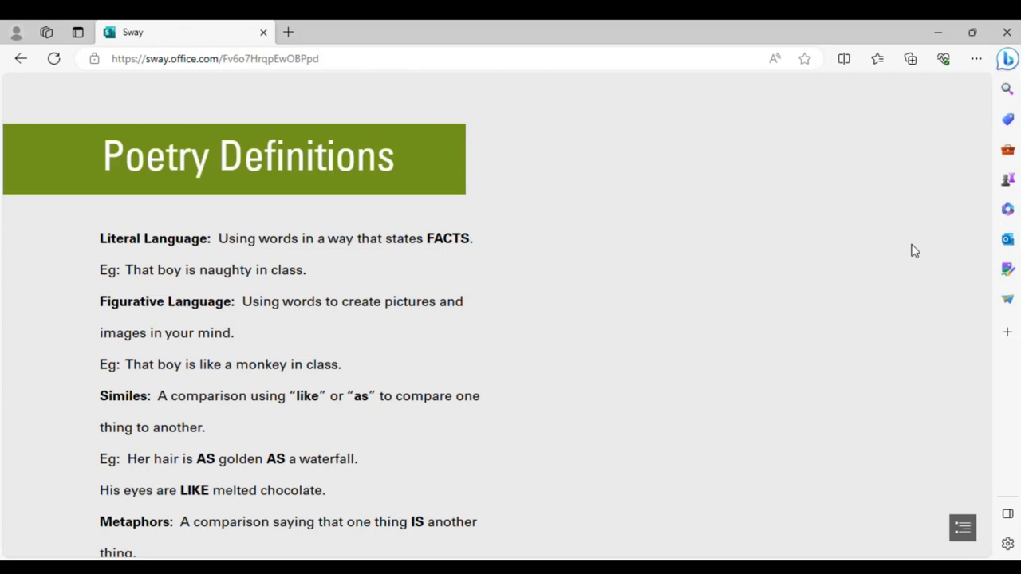
pyautogui.click(21, 59)
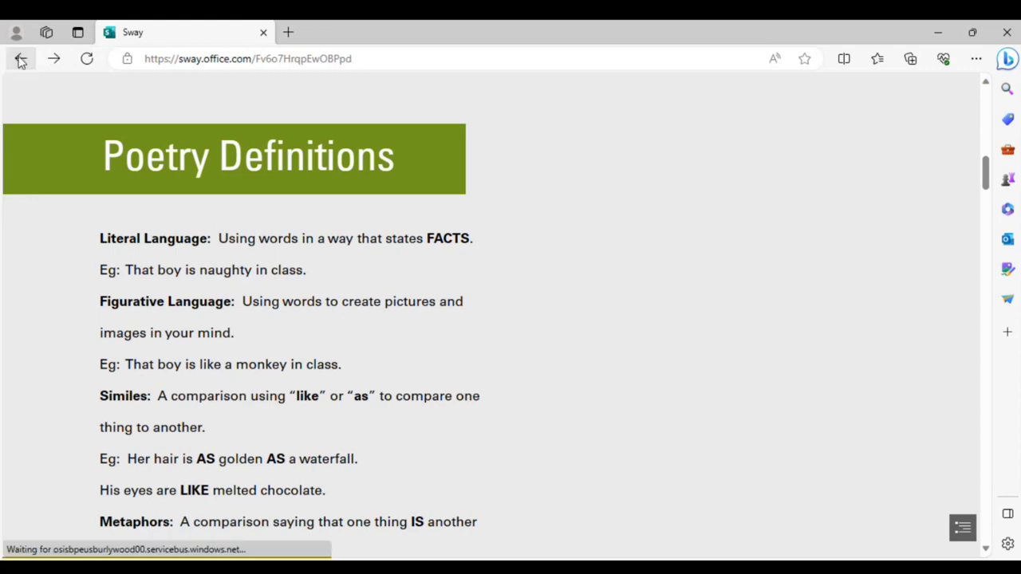
# In the style's Customise panel, drag the Animation emphasis slider from Intense down to Moderate
pyautogui.click(952, 128)
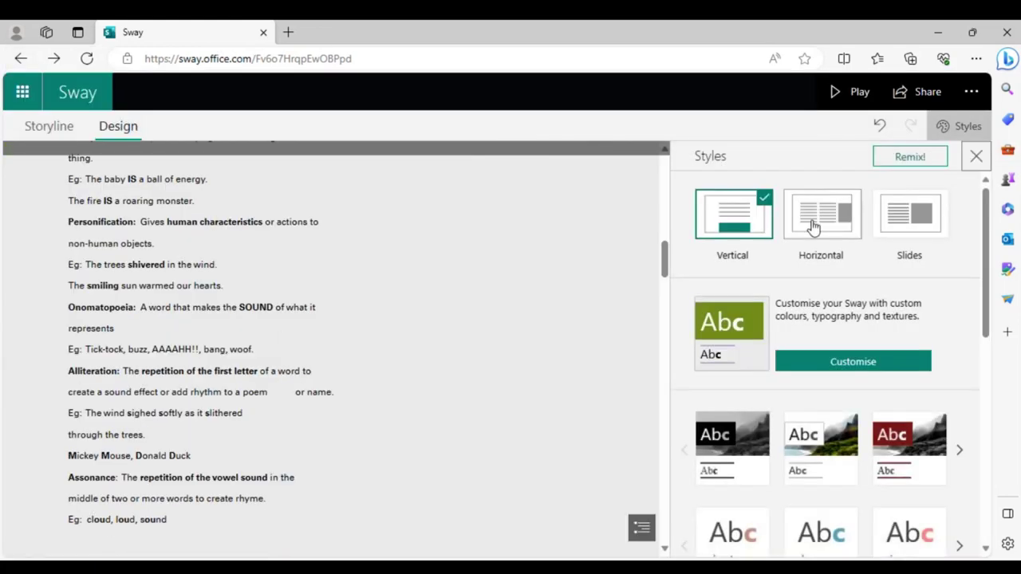
pyautogui.click(847, 359)
pyautogui.scroll(-5, 848, 356)
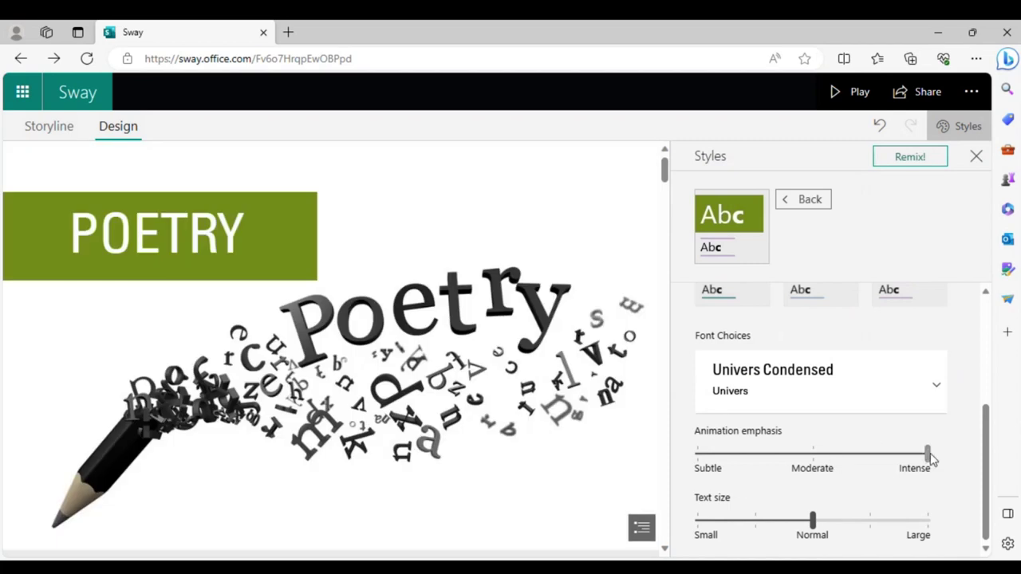
pyautogui.moveTo(931, 459); pyautogui.dragTo(813, 457)
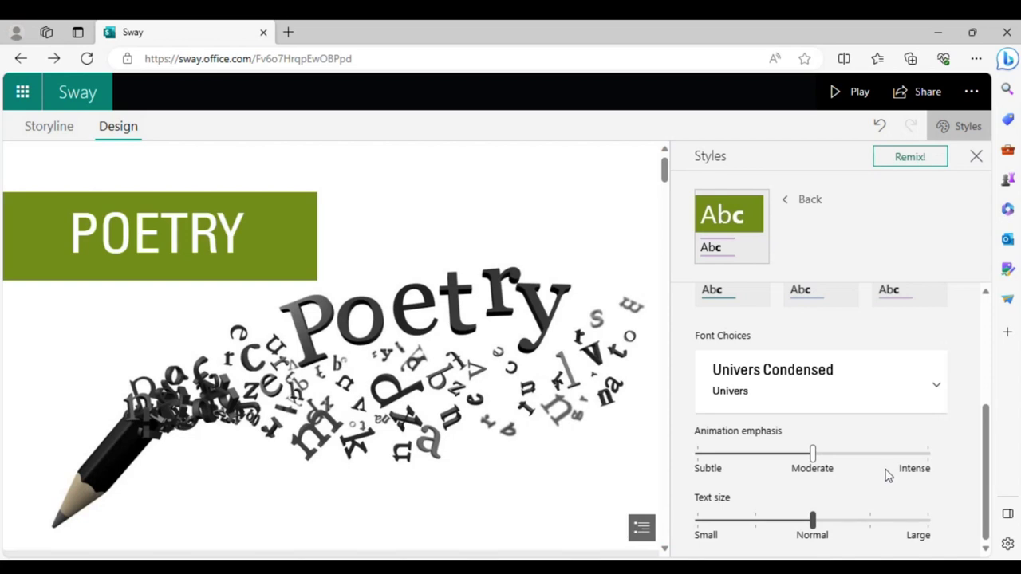
pyautogui.scroll(3, 886, 479)
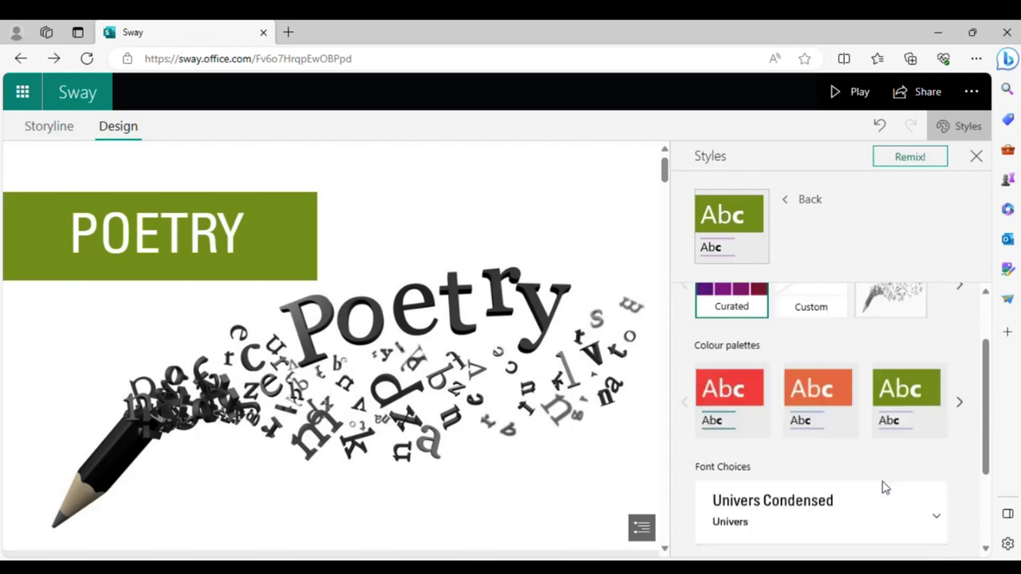
pyautogui.scroll(-3, 885, 488)
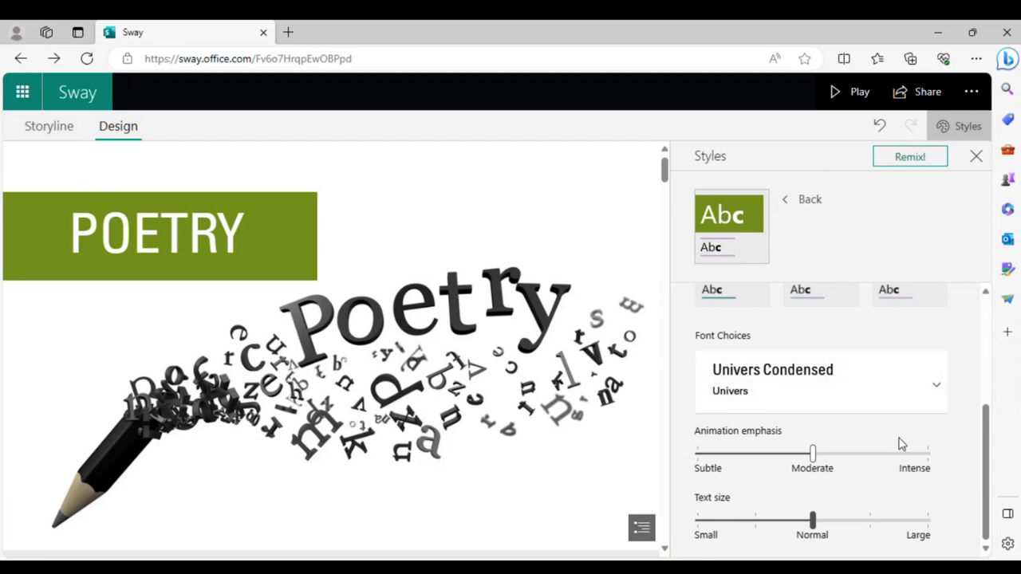
pyautogui.scroll(3, 901, 445)
# Preview the POETRY Sway in Play mode and scroll down through its sections
pyautogui.click(829, 96)
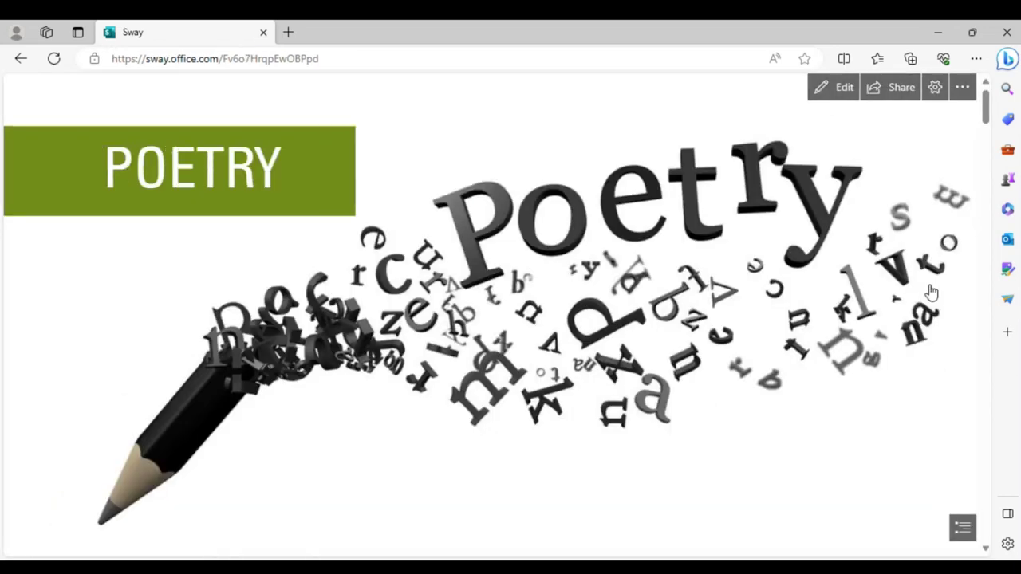
pyautogui.scroll(-5, 933, 291)
pyautogui.scroll(-7, 933, 291)
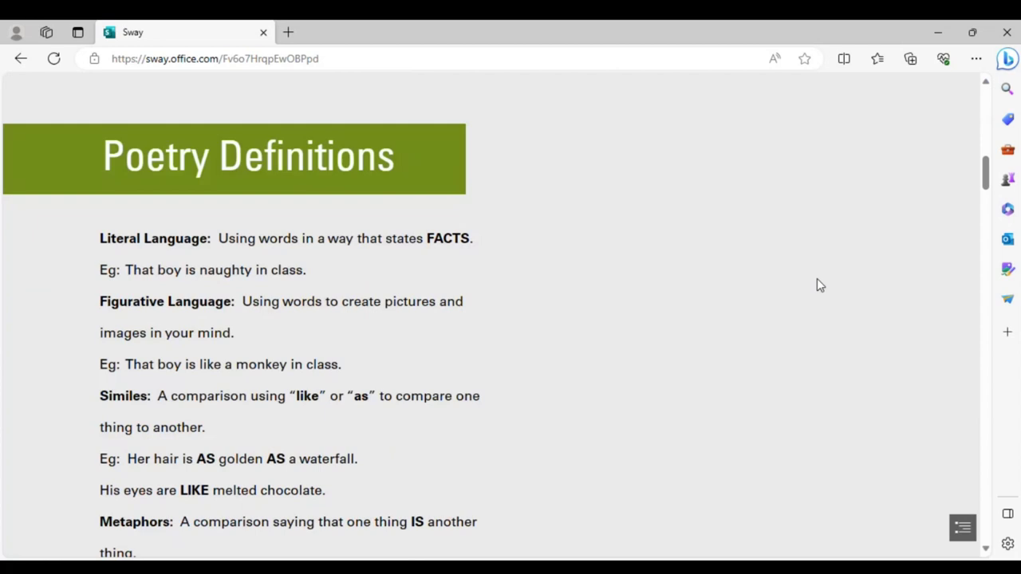
pyautogui.scroll(-1, 820, 286)
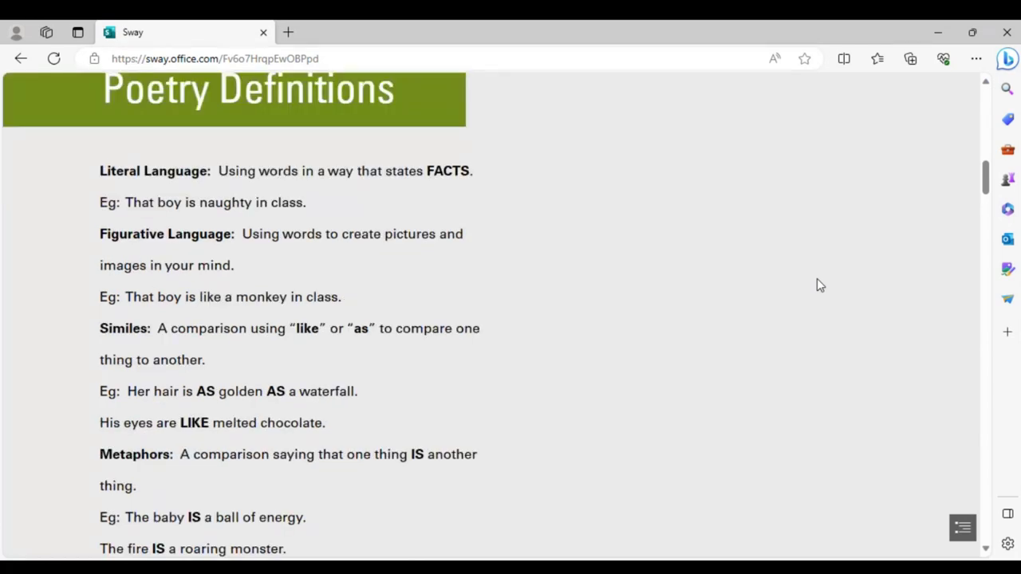
pyautogui.scroll(-2, 820, 286)
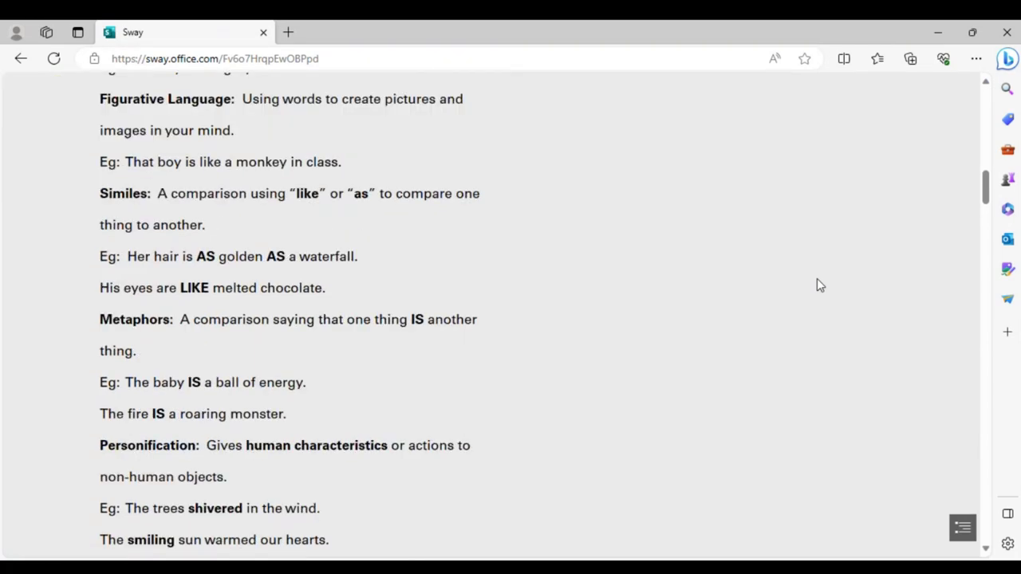
pyautogui.scroll(-10, 820, 285)
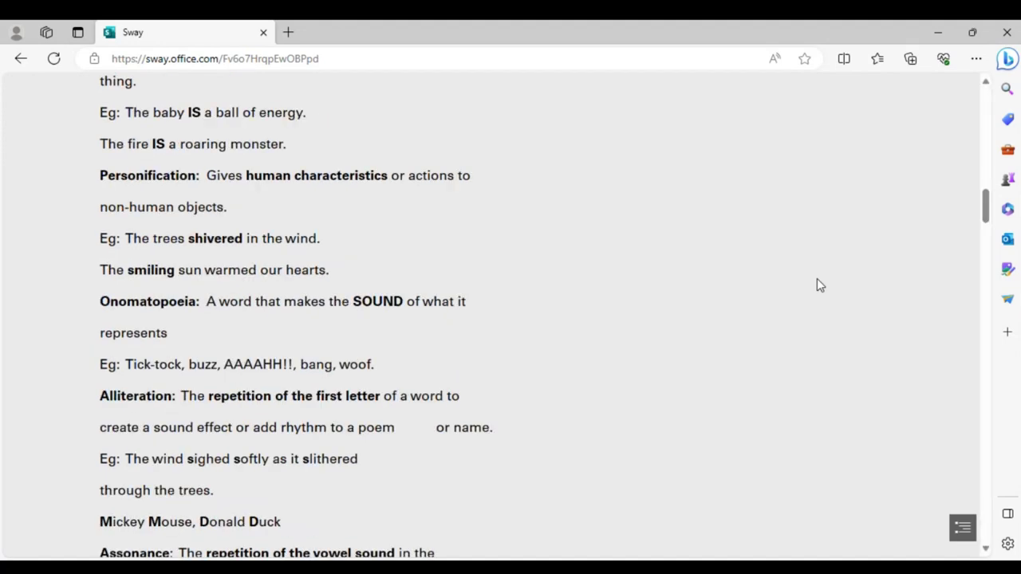
pyautogui.scroll(-9, 820, 285)
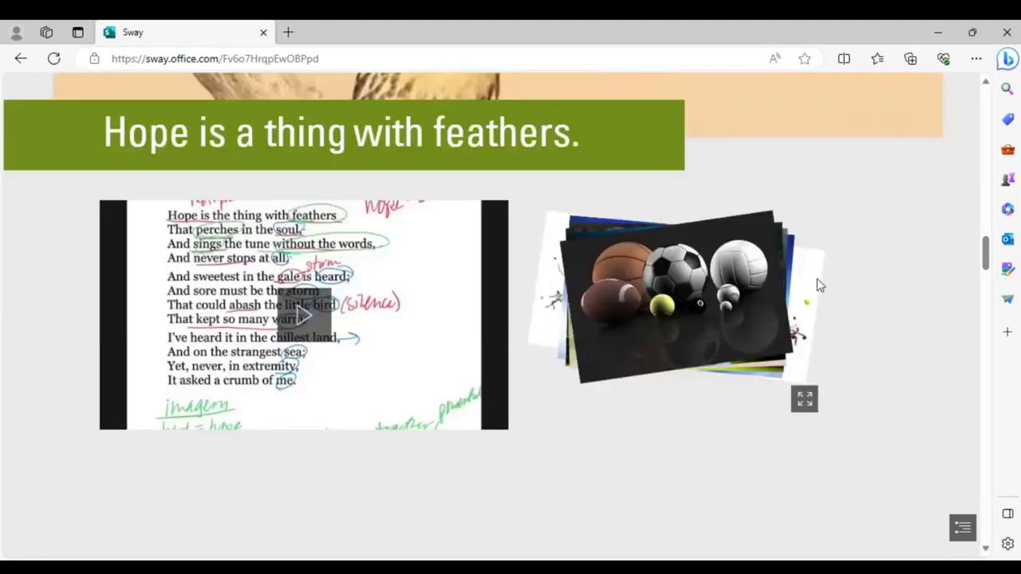
pyautogui.scroll(2, 820, 285)
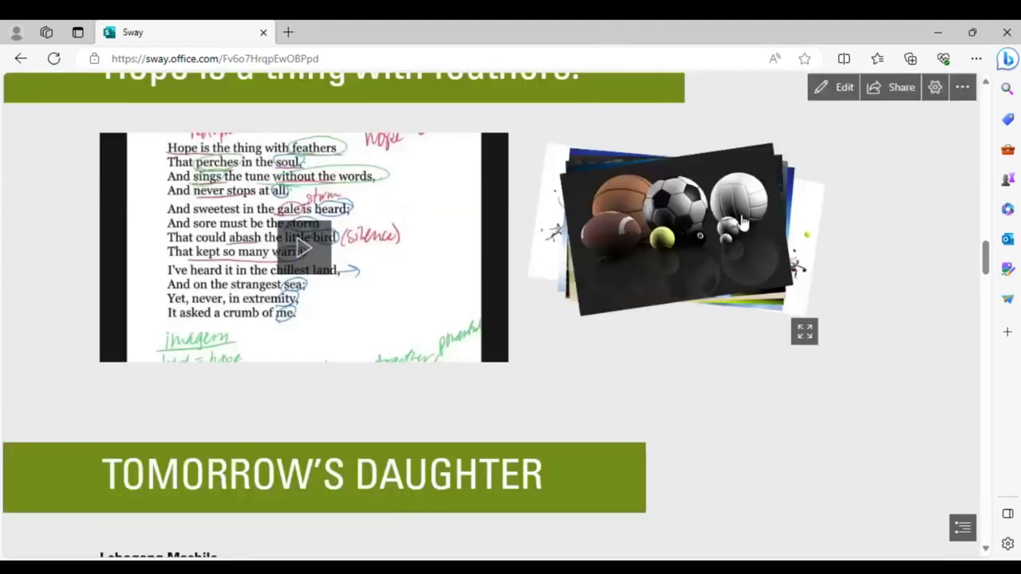
# Flip through the sports photo stack until the collage photo is on top
pyautogui.click(724, 243)
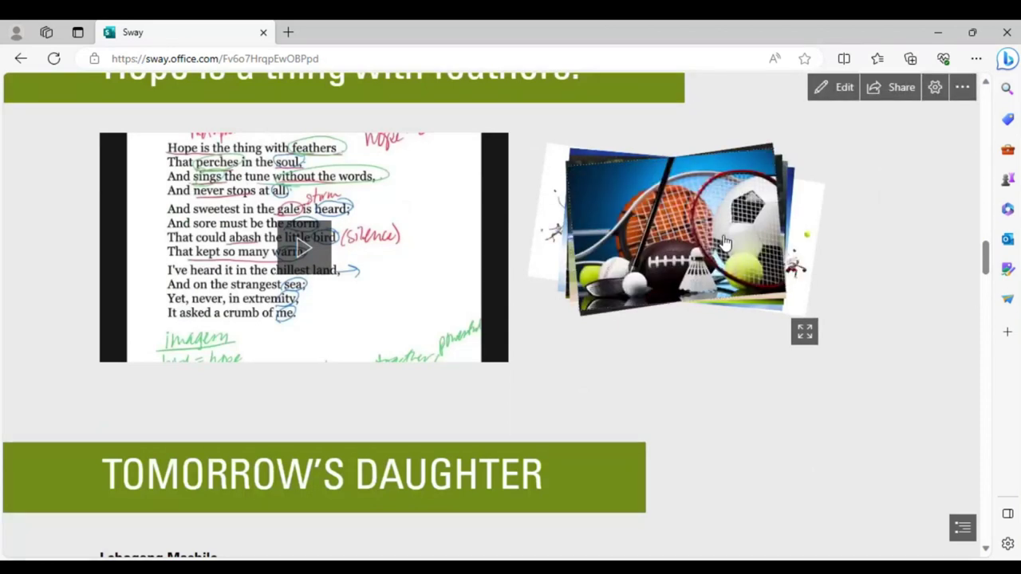
pyautogui.click(724, 243)
pyautogui.click(725, 243)
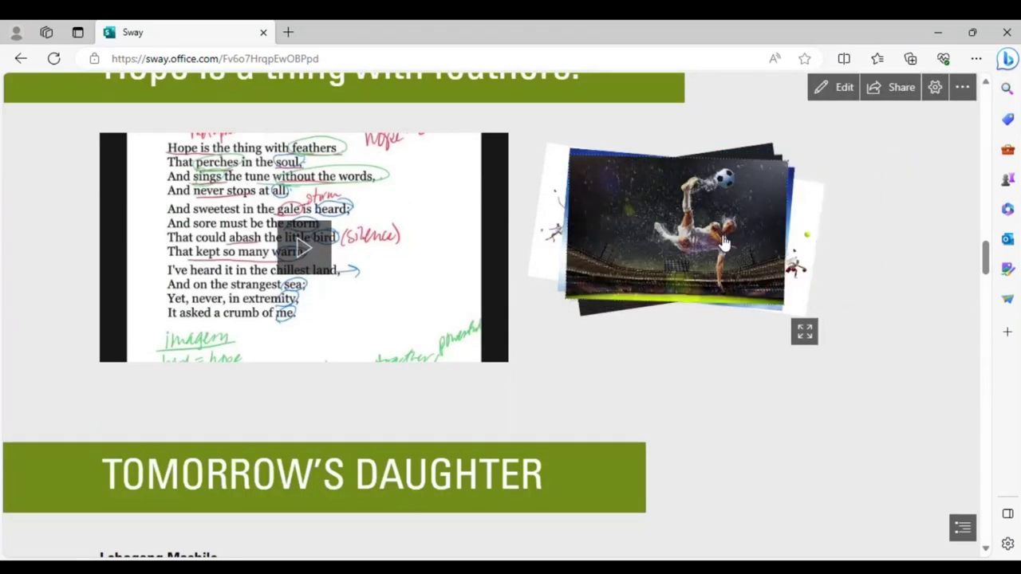
pyautogui.click(724, 243)
pyautogui.click(725, 243)
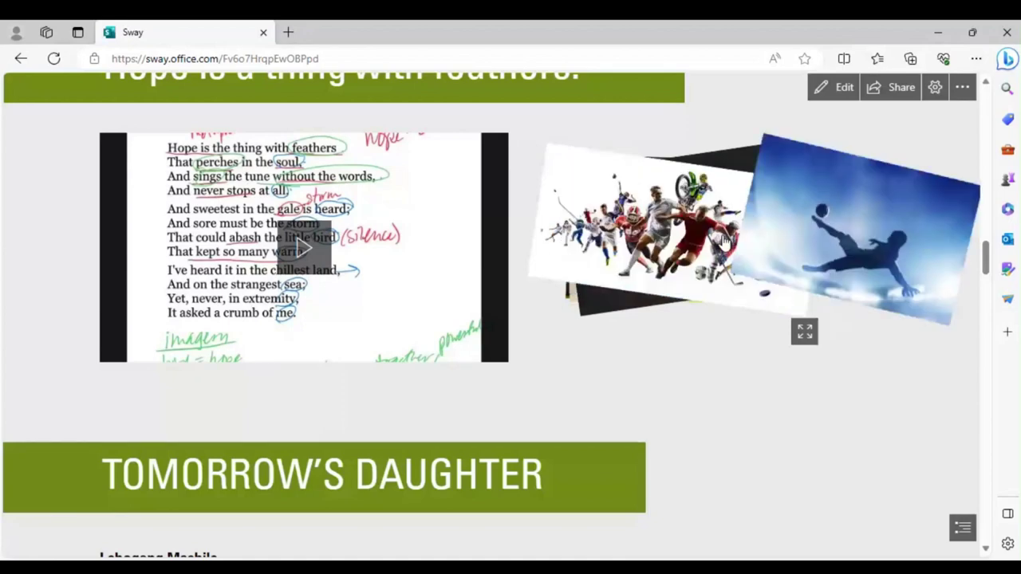
# View the sports photos full screen, advance through three more, then close the viewer
pyautogui.click(806, 334)
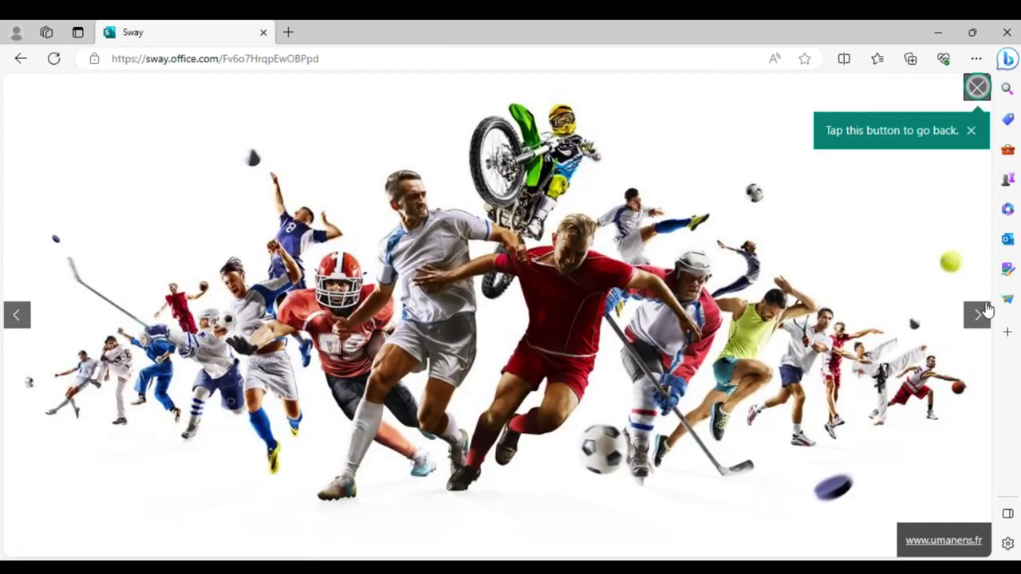
pyautogui.click(976, 316)
pyautogui.click(977, 316)
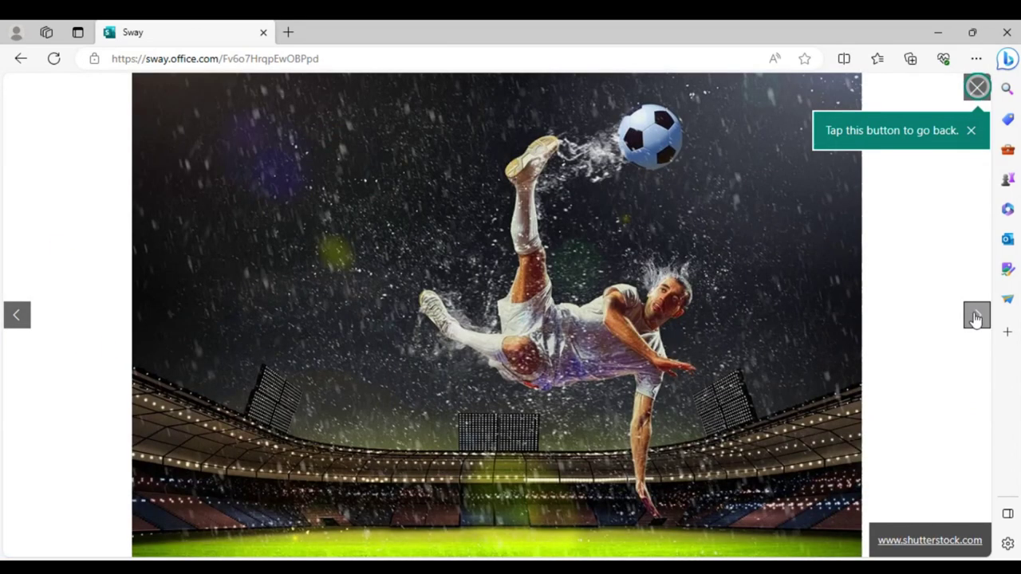
pyautogui.click(976, 316)
pyautogui.click(982, 101)
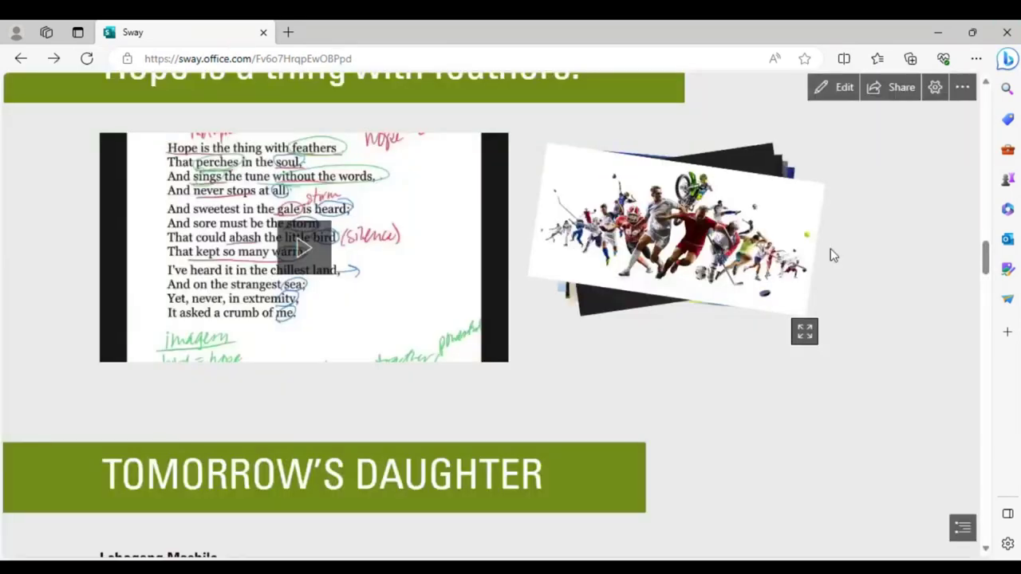
# Start the 'Hope is the thing with feathers' annotation video, then pause it
pyautogui.scroll(-2, 606, 319)
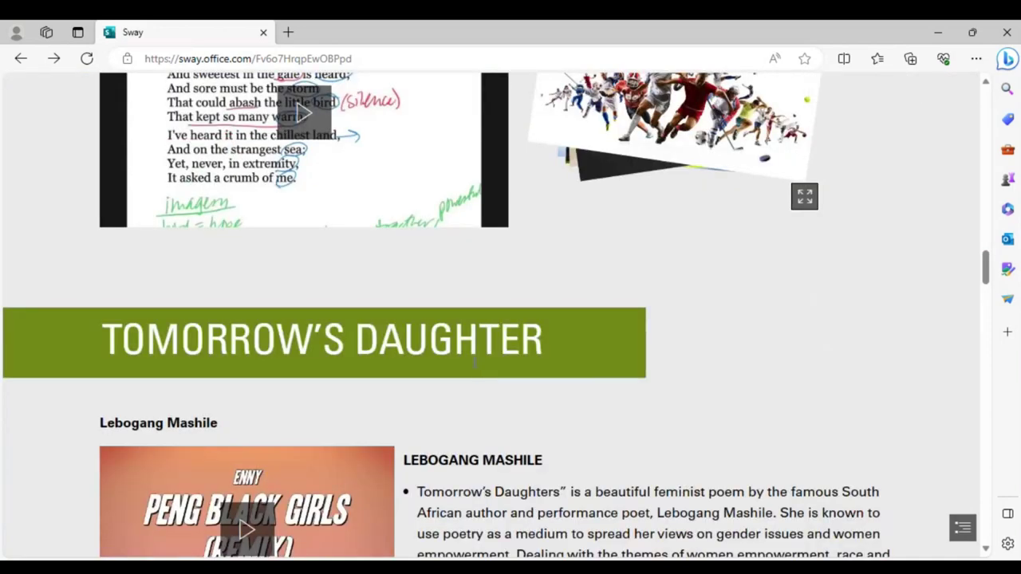
pyautogui.scroll(3, 465, 360)
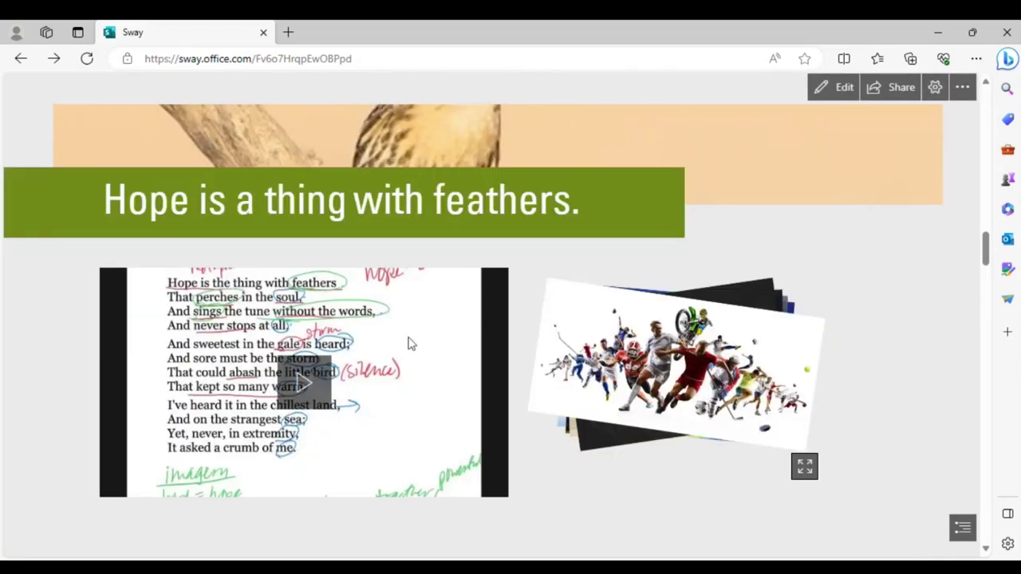
pyautogui.click(312, 380)
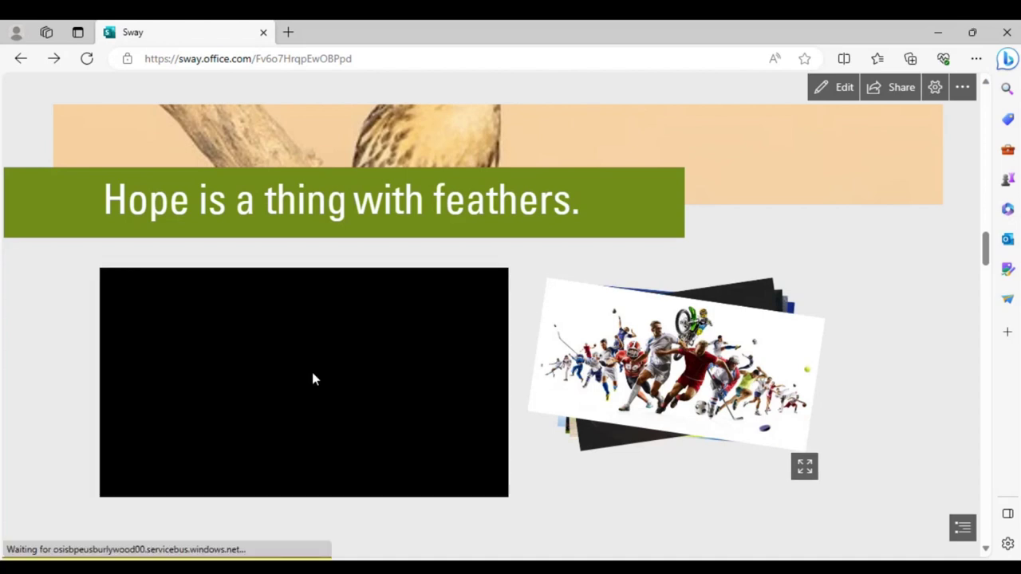
pyautogui.click(125, 482)
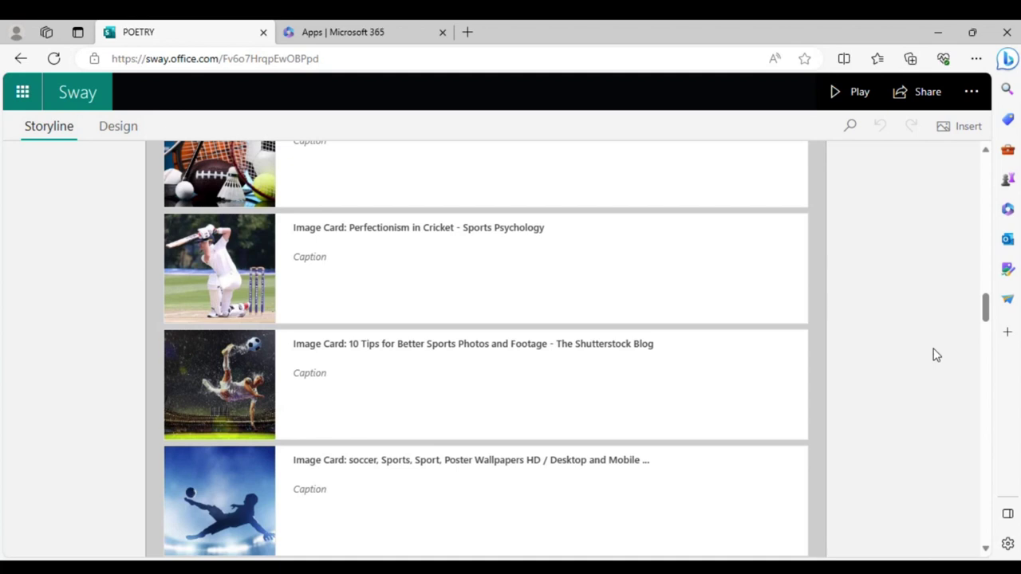
# Scroll back up to the POETRY title card and show the '...' more-options menu
pyautogui.scroll(20, 937, 355)
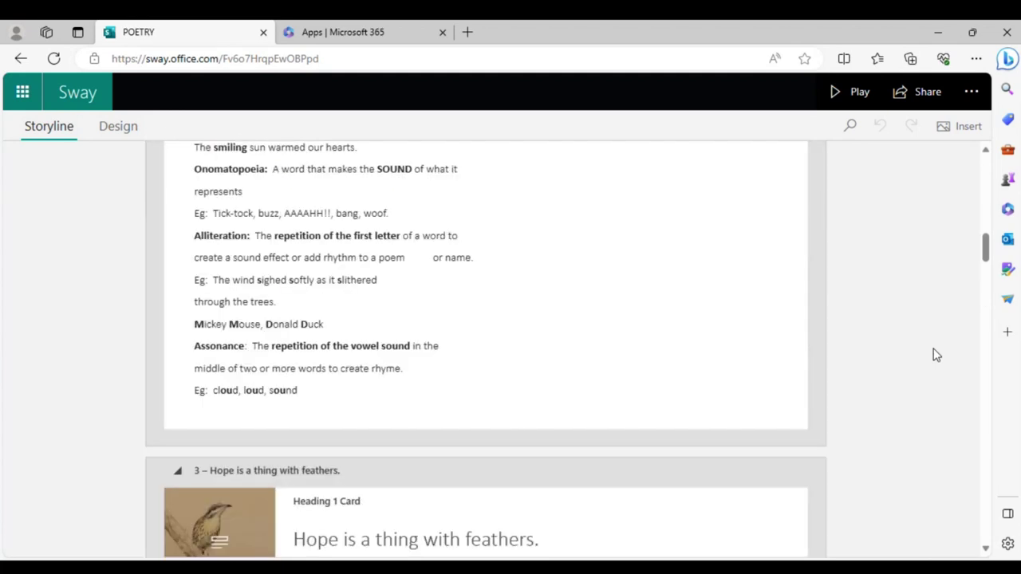
pyautogui.scroll(4, 936, 355)
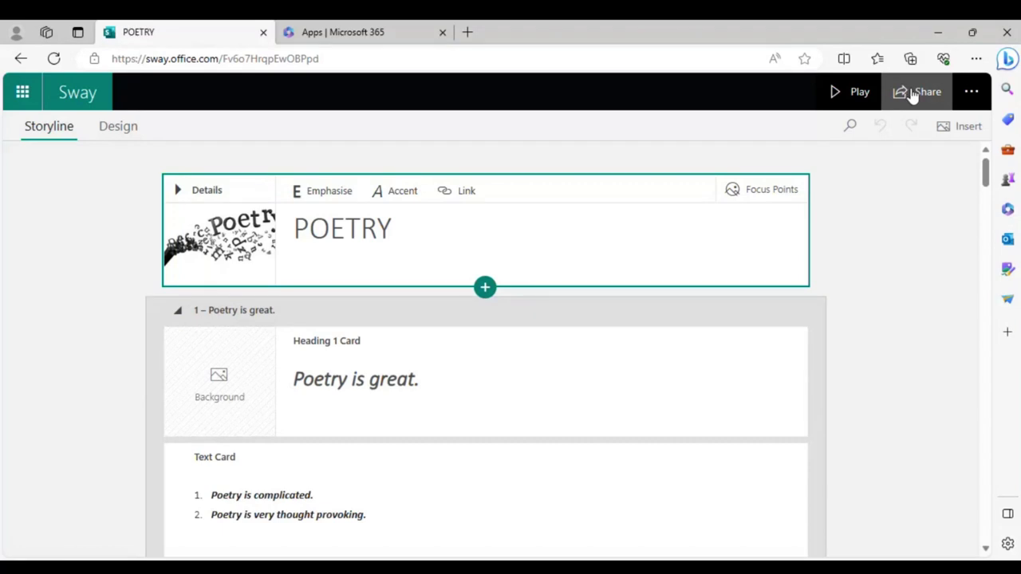
pyautogui.click(974, 94)
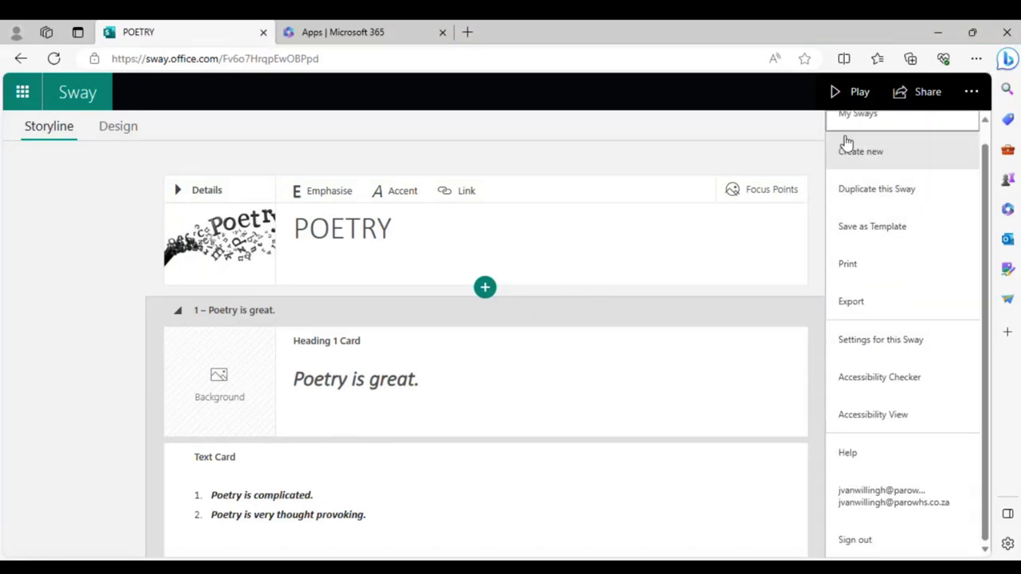
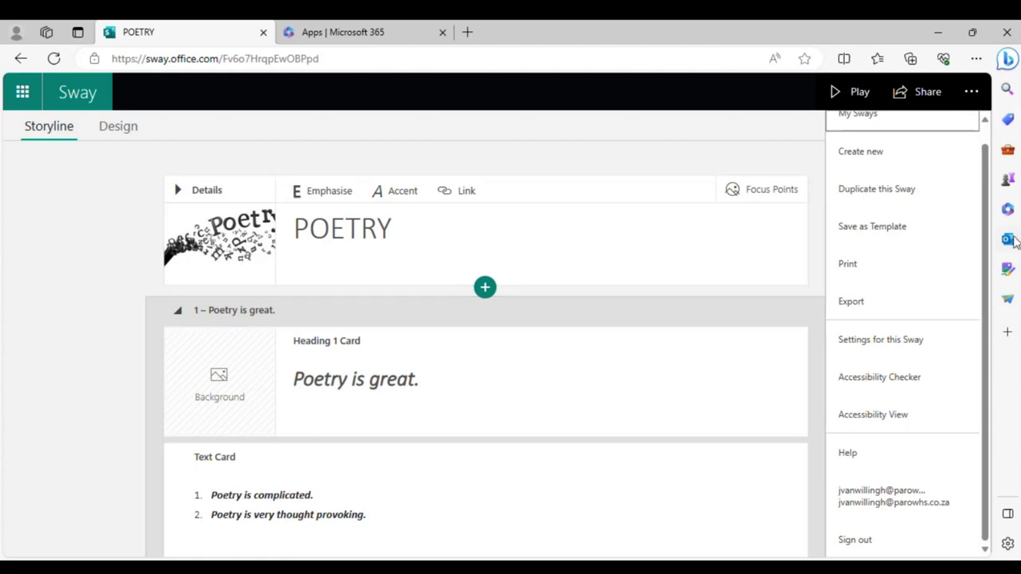
# Preview the POETRY Sway as an 8-sheet printout, then cancel without printing
pyautogui.click(878, 278)
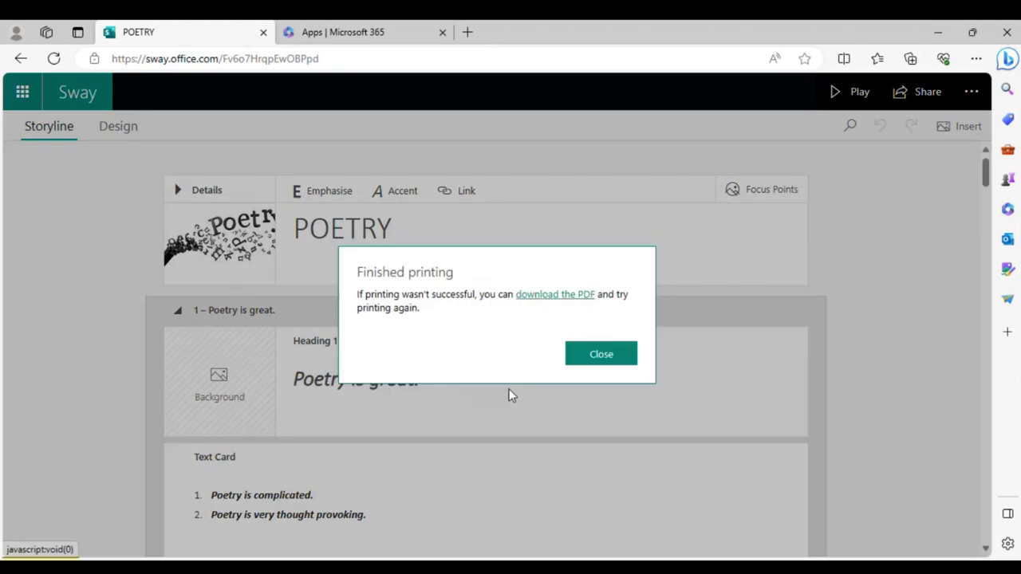
pyautogui.click(606, 355)
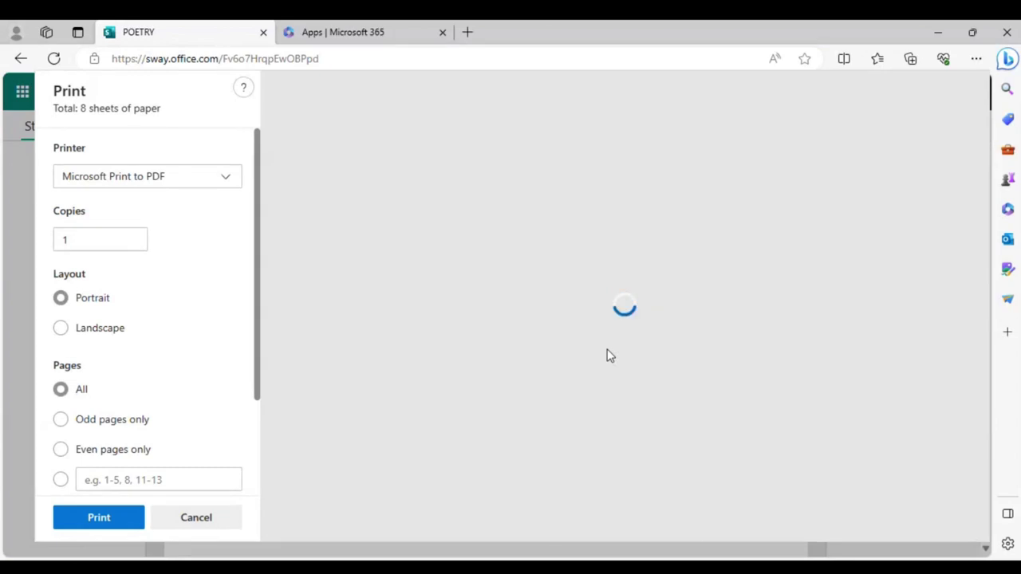
pyautogui.scroll(-3, 661, 269)
pyautogui.scroll(3, 740, 250)
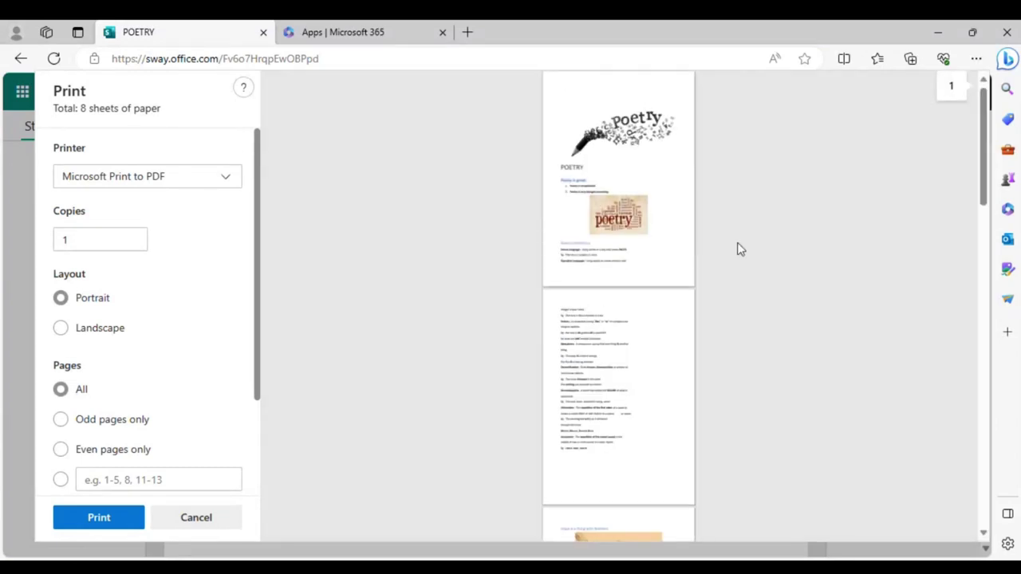
pyautogui.scroll(-1, 583, 257)
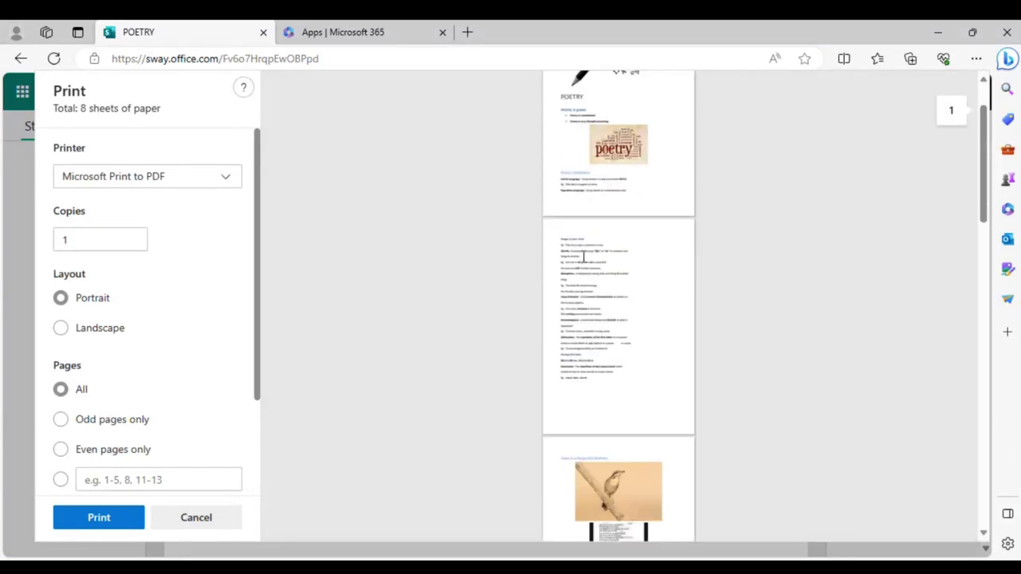
pyautogui.scroll(-10, 583, 257)
pyautogui.press('Escape')
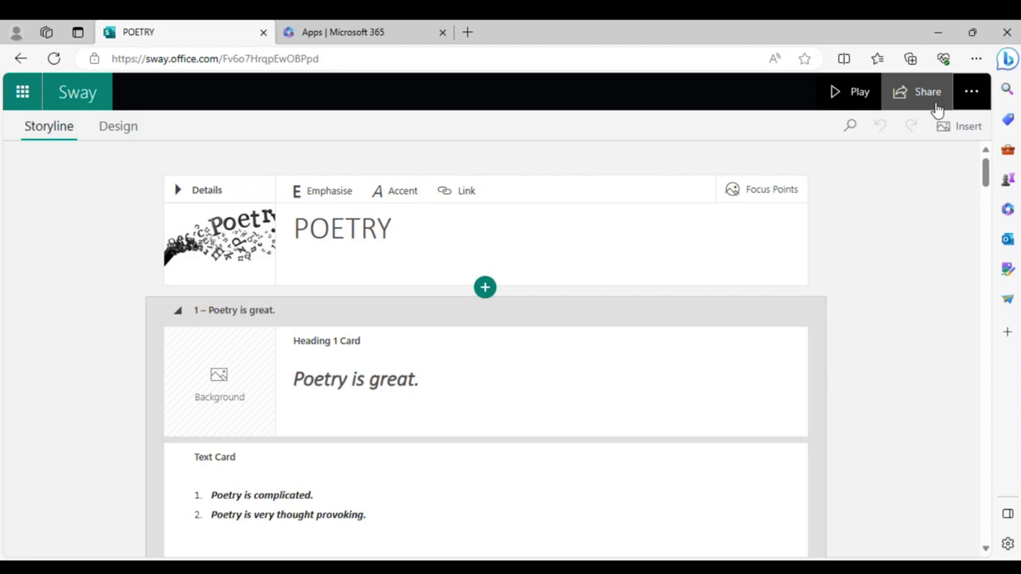
# Browse POETRY in Accessibility View in a new tab, then return to the original editor tab
pyautogui.click(968, 100)
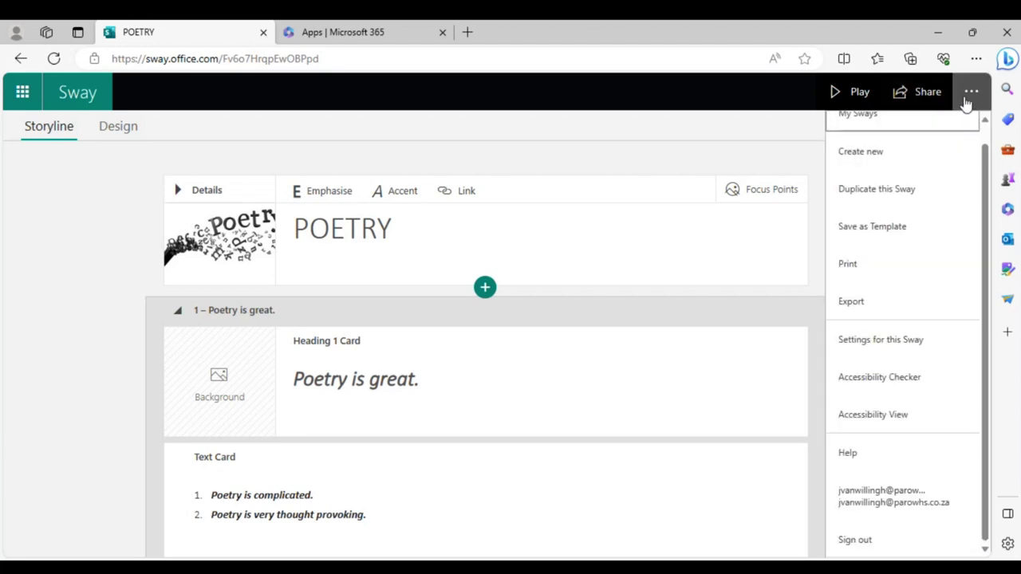
pyautogui.click(878, 414)
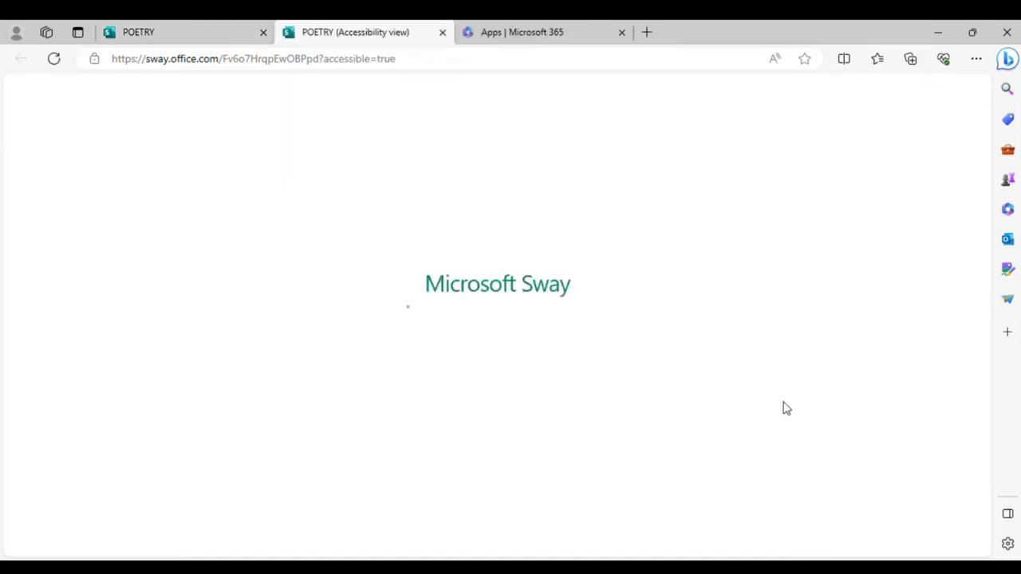
pyautogui.scroll(-15, 827, 273)
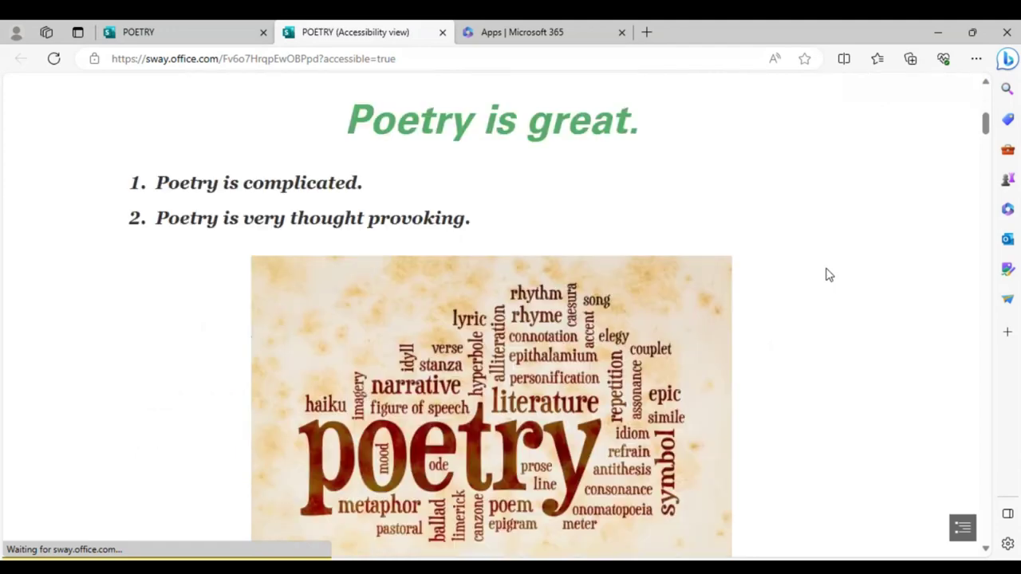
pyautogui.scroll(-15, 828, 274)
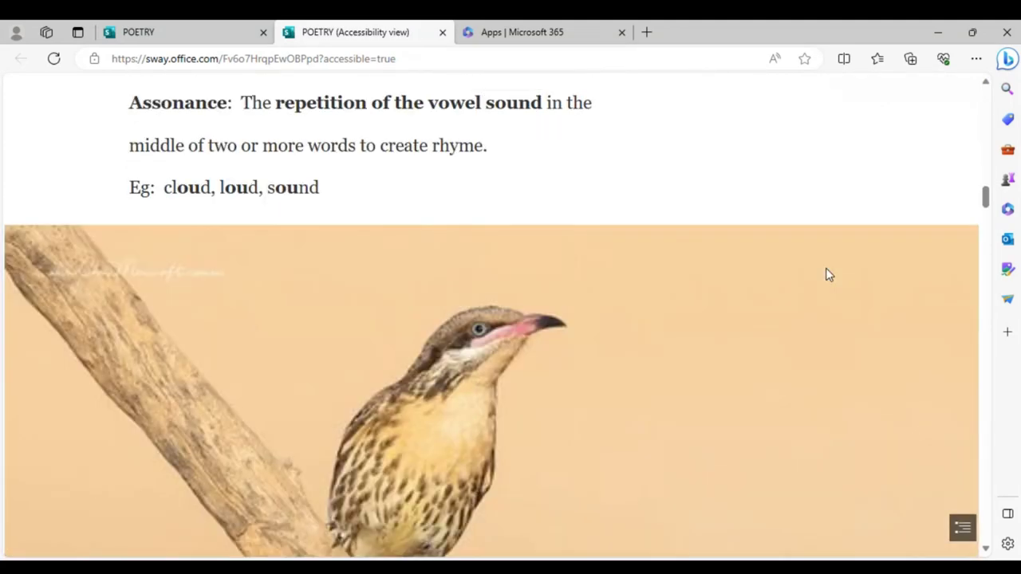
pyautogui.scroll(-8, 828, 273)
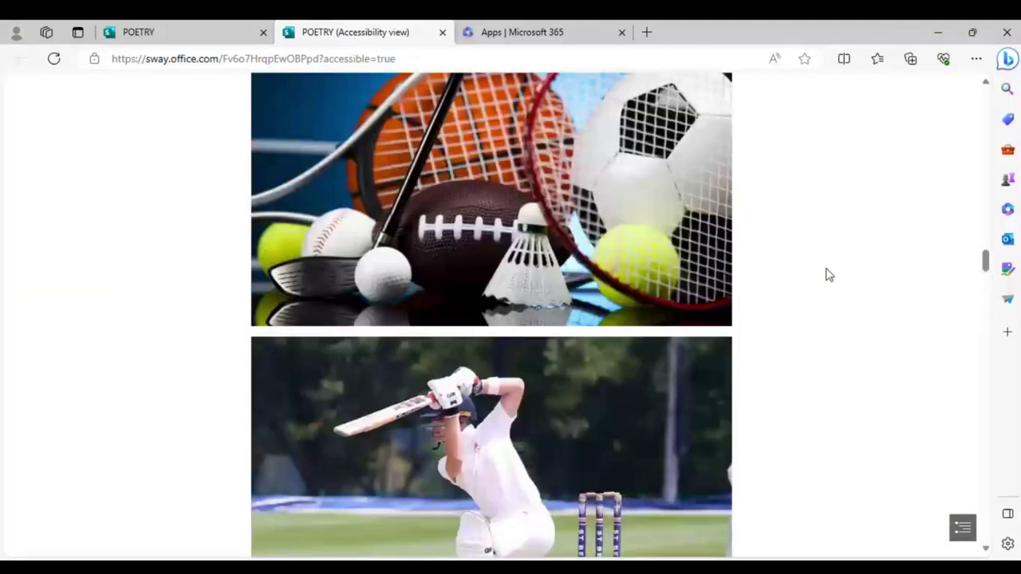
pyautogui.scroll(12, 828, 274)
pyautogui.scroll(20, 827, 274)
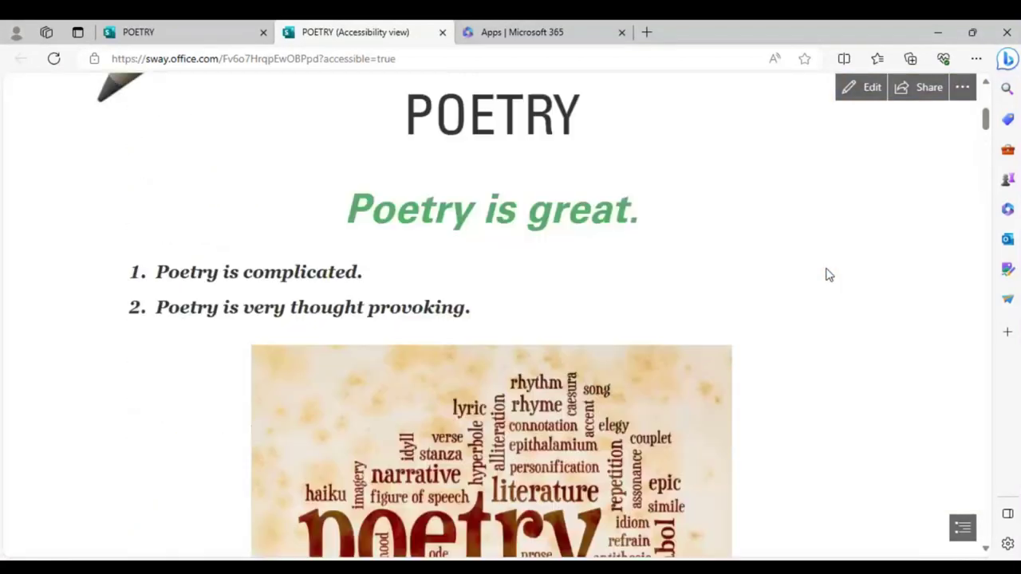
pyautogui.click(187, 28)
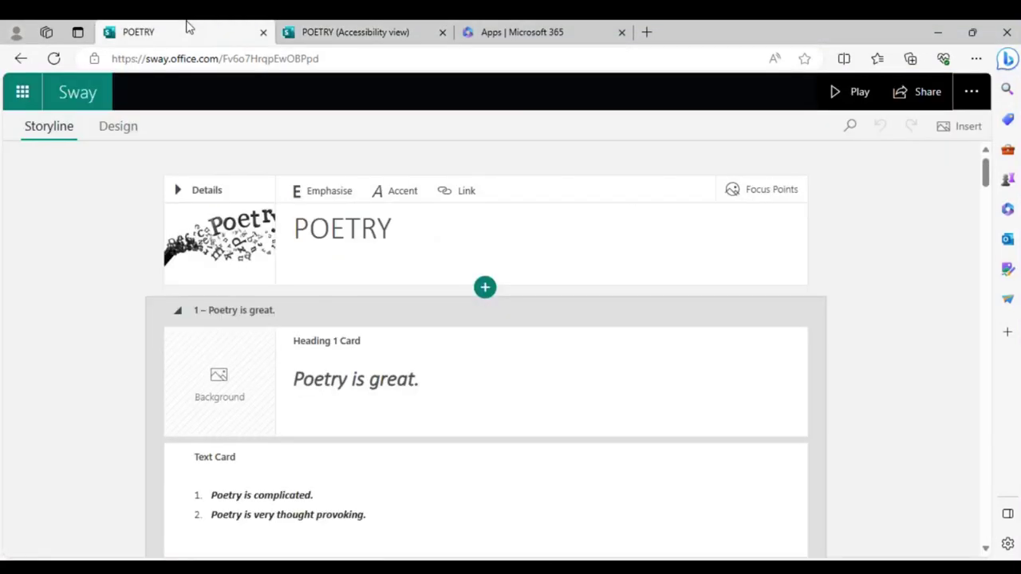
# Show POETRY's extra sharing options and begin entering an invitee address
pyautogui.click(926, 107)
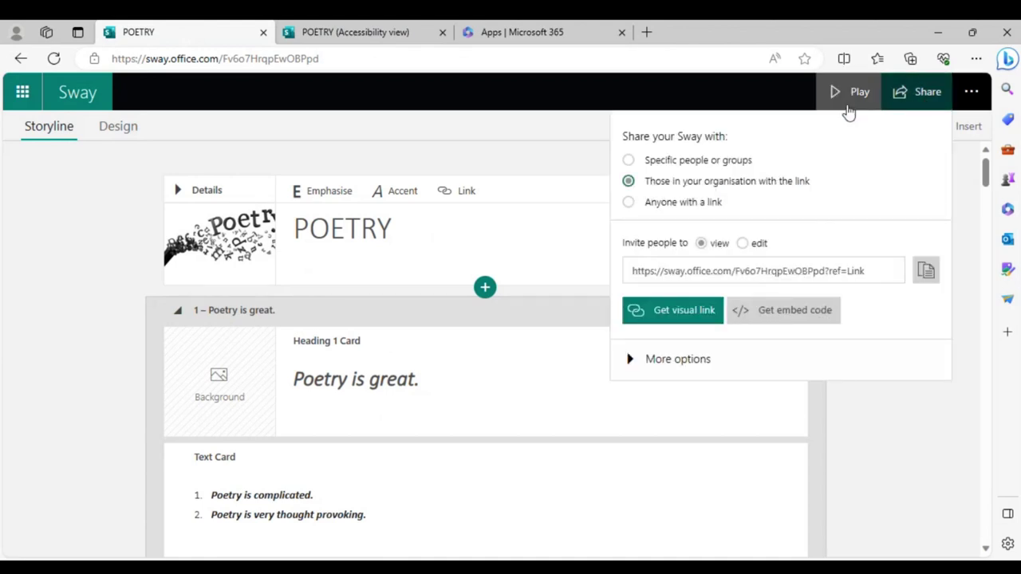
pyautogui.click(679, 363)
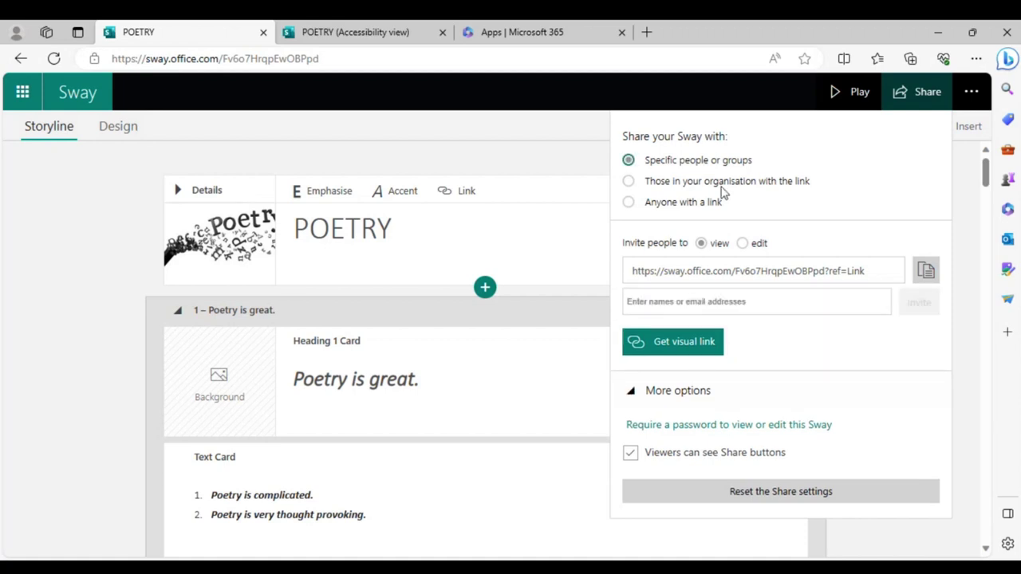
pyautogui.click(714, 301)
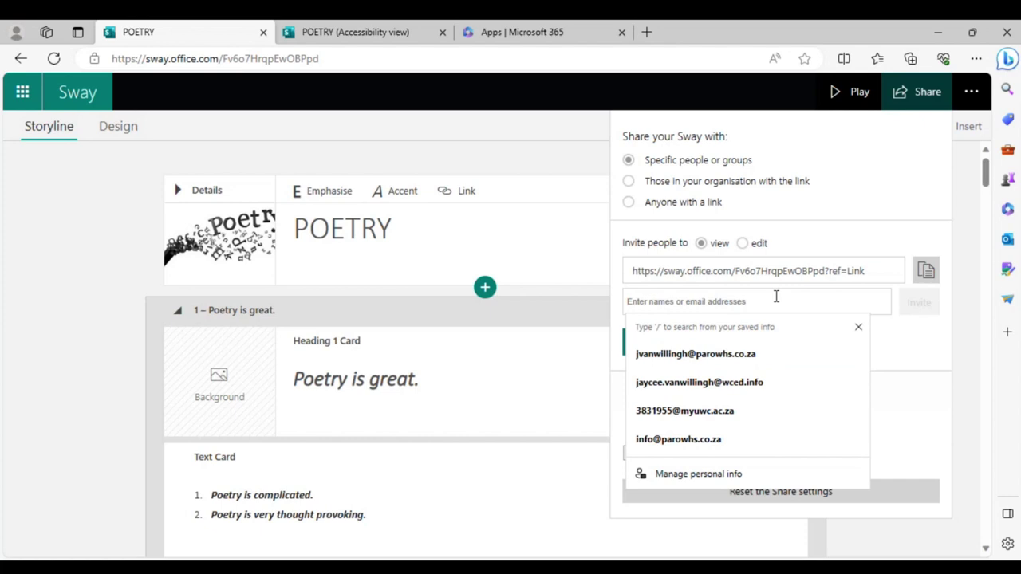
pyautogui.write('ME')
pyautogui.press('BackSpace')
pyautogui.press('BackSpace')
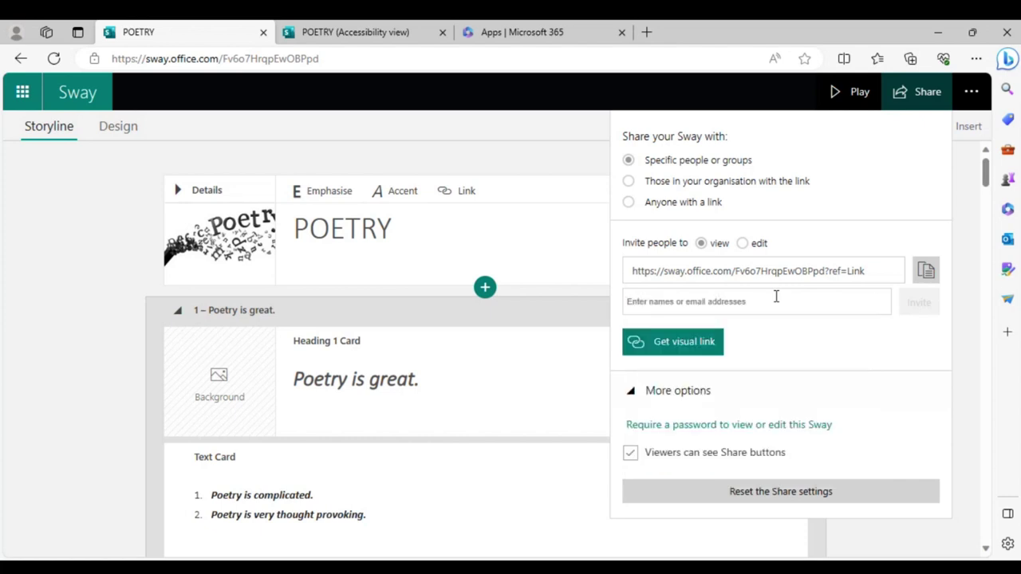
# Fill in a saved invitee e-mail address, then delete it
pyautogui.click(776, 296)
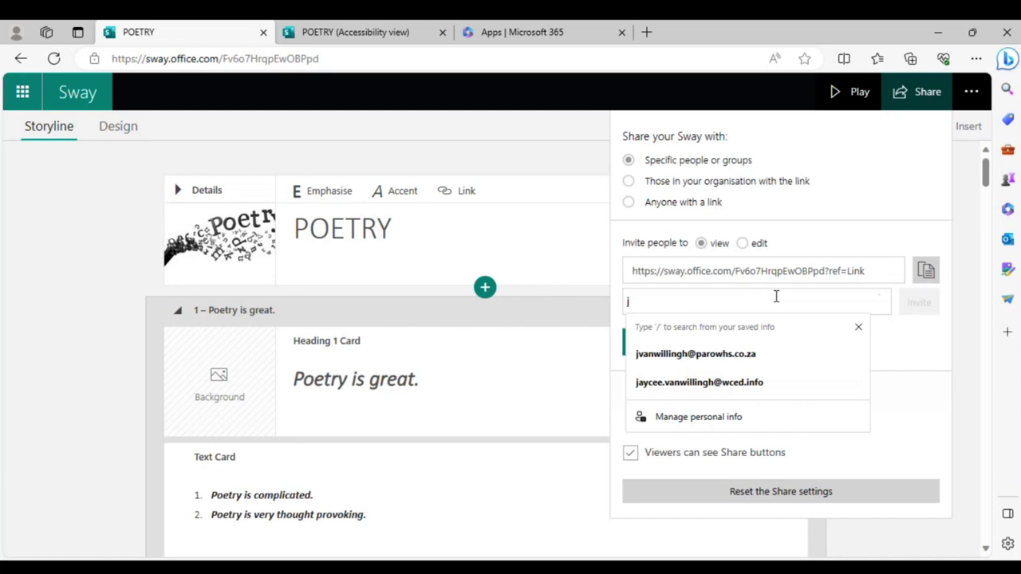
pyautogui.click(764, 383)
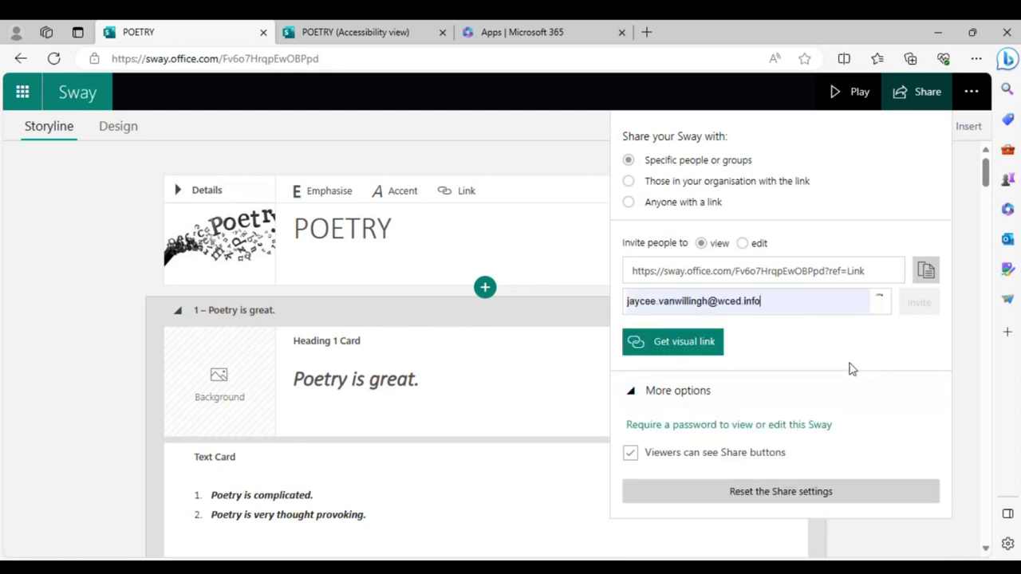
pyautogui.click(847, 304)
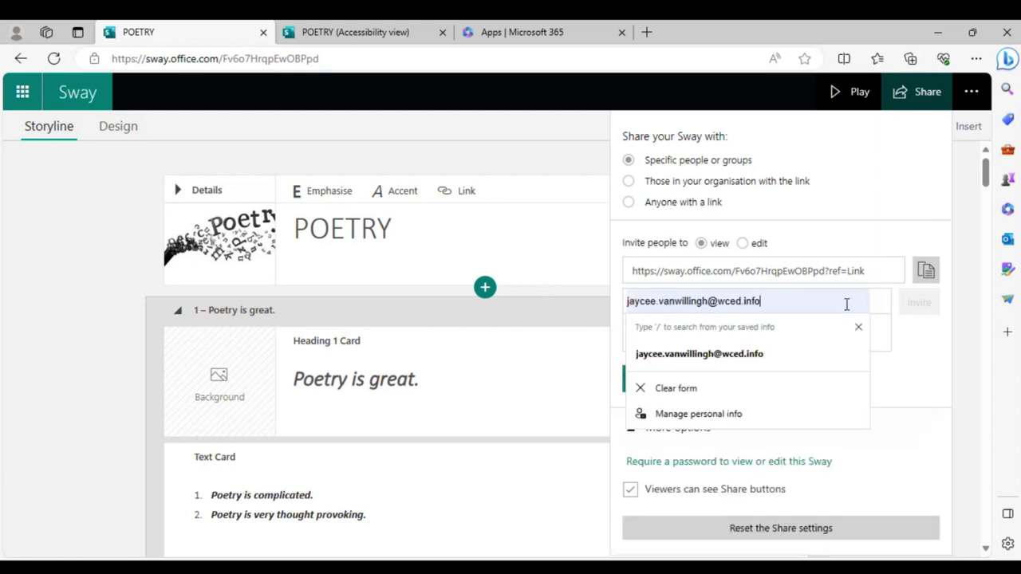
pyautogui.click(862, 328)
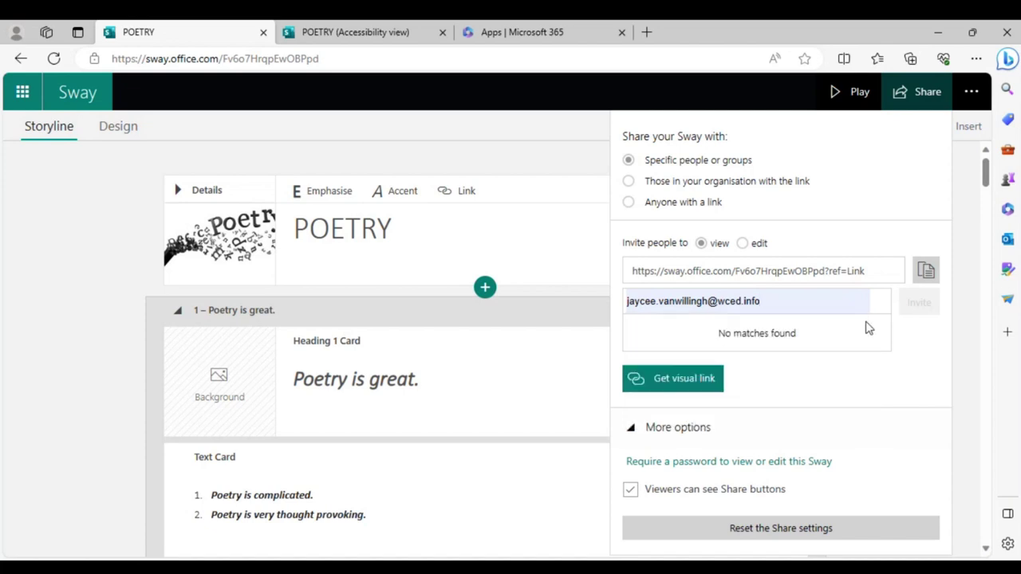
pyautogui.press('BackSpace')
pyautogui.press('BackSpace')
pyautogui.press('BackSpace')
pyautogui.press('BackSpace')
pyautogui.press('BackSpace')
pyautogui.press('BackSpace')
pyautogui.press('BackSpace')
pyautogui.press('BackSpace')
pyautogui.press('BackSpace')
pyautogui.press('BackSpace')
pyautogui.press('BackSpace')
pyautogui.press('BackSpace')
pyautogui.press('BackSpace')
pyautogui.press('BackSpace')
pyautogui.press('BackSpace')
pyautogui.press('BackSpace')
pyautogui.press('BackSpace')
pyautogui.press('BackSpace')
pyautogui.press('BackSpace')
pyautogui.press('BackSpace')
pyautogui.press('BackSpace')
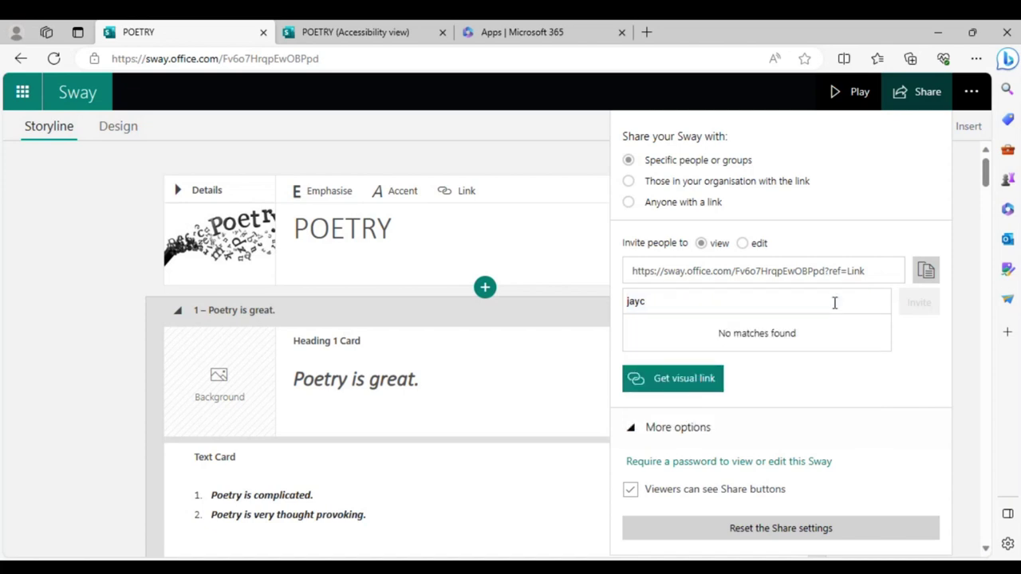
# Search for a colleague by name, add them as an invitee, then remove them
pyautogui.write('jvan')
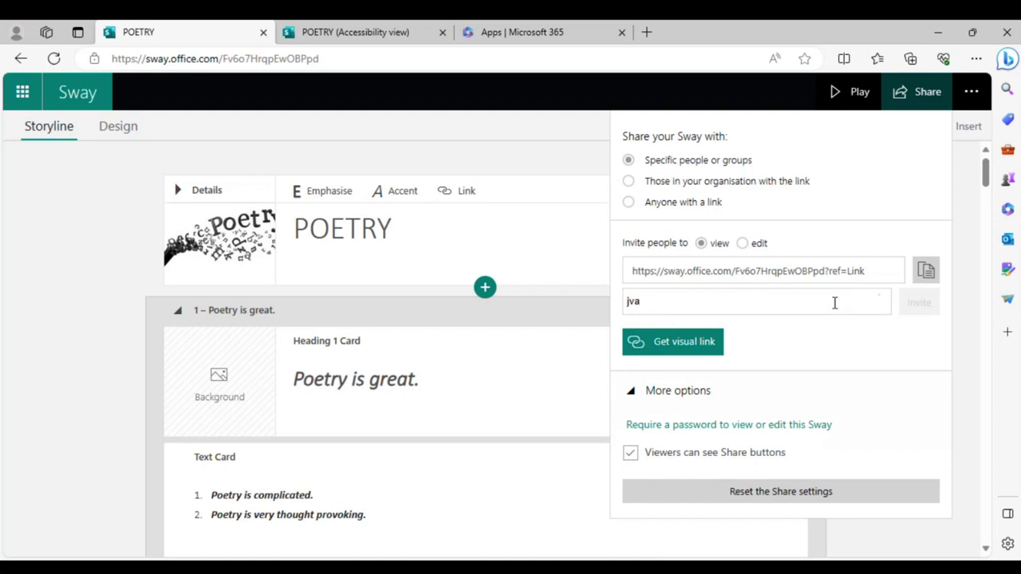
pyautogui.press('BackSpace')
pyautogui.write('nw')
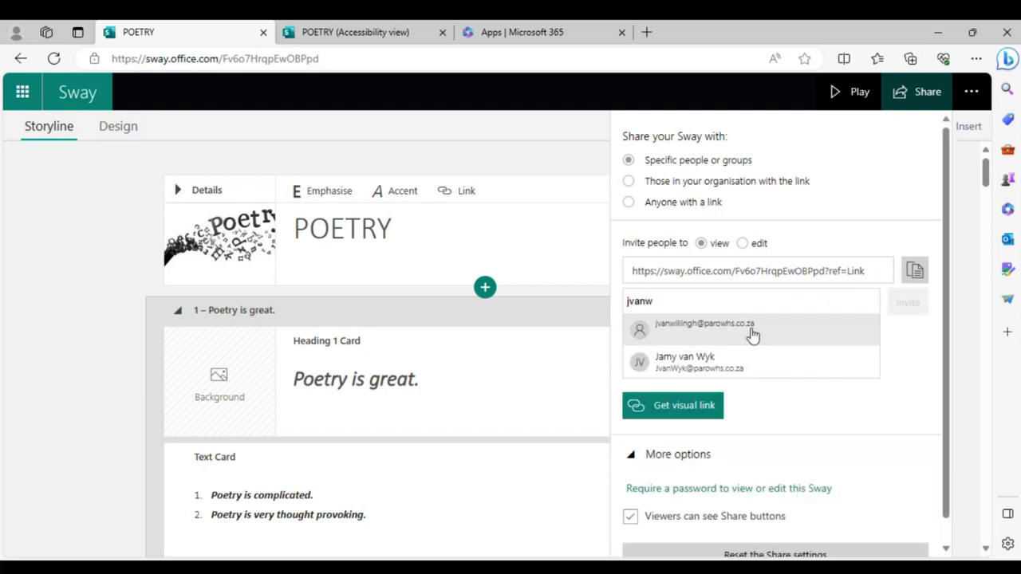
pyautogui.click(752, 328)
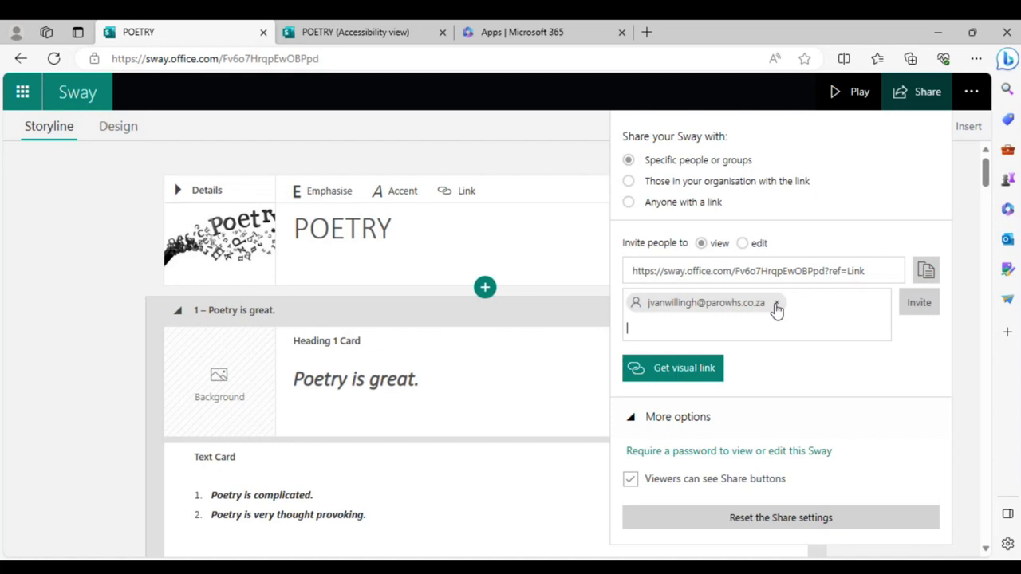
pyautogui.click(776, 306)
# Share POETRY with anyone who has the link and view its visual link thumbnail
pyautogui.click(722, 185)
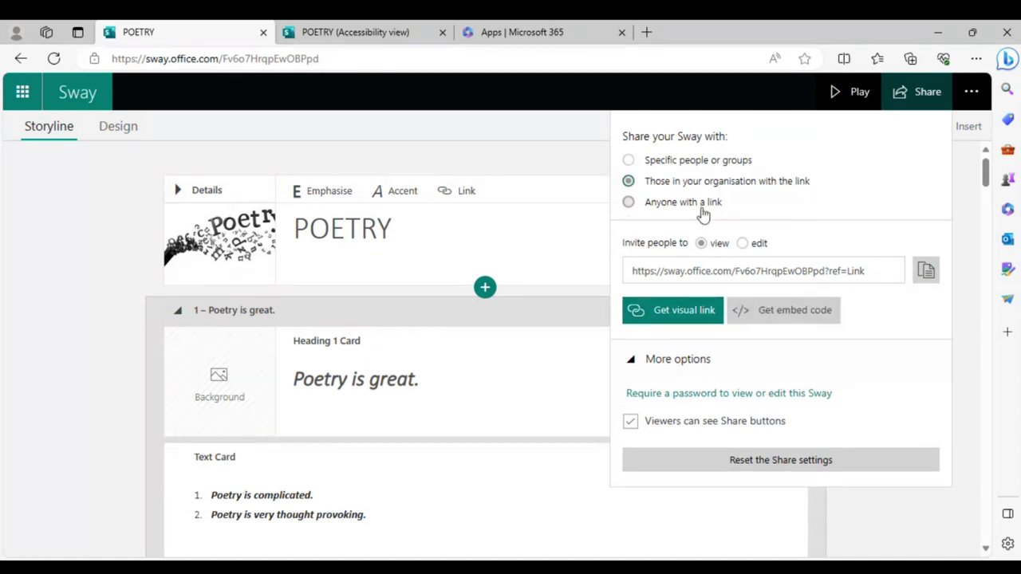
pyautogui.click(701, 206)
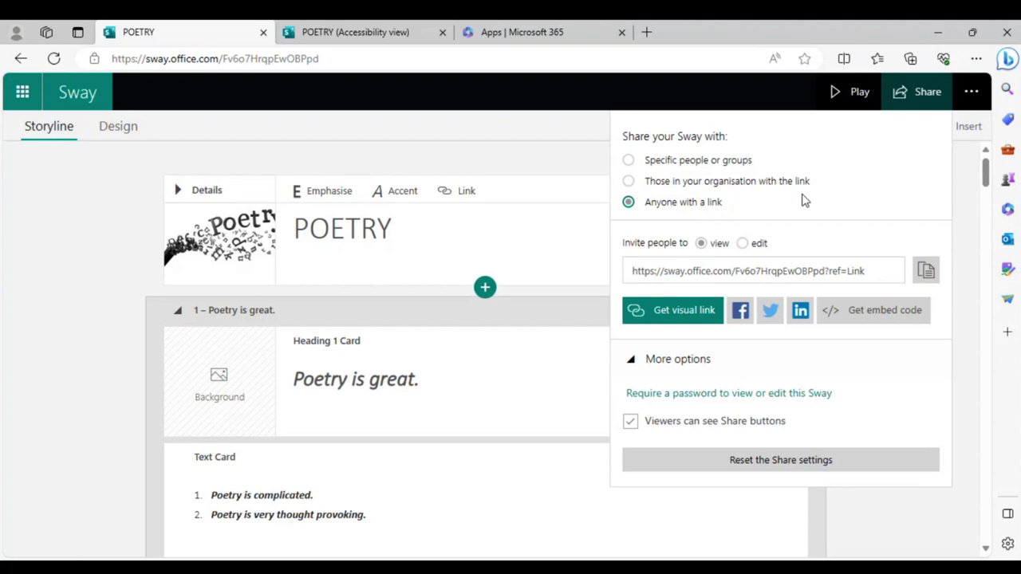
pyautogui.click(697, 310)
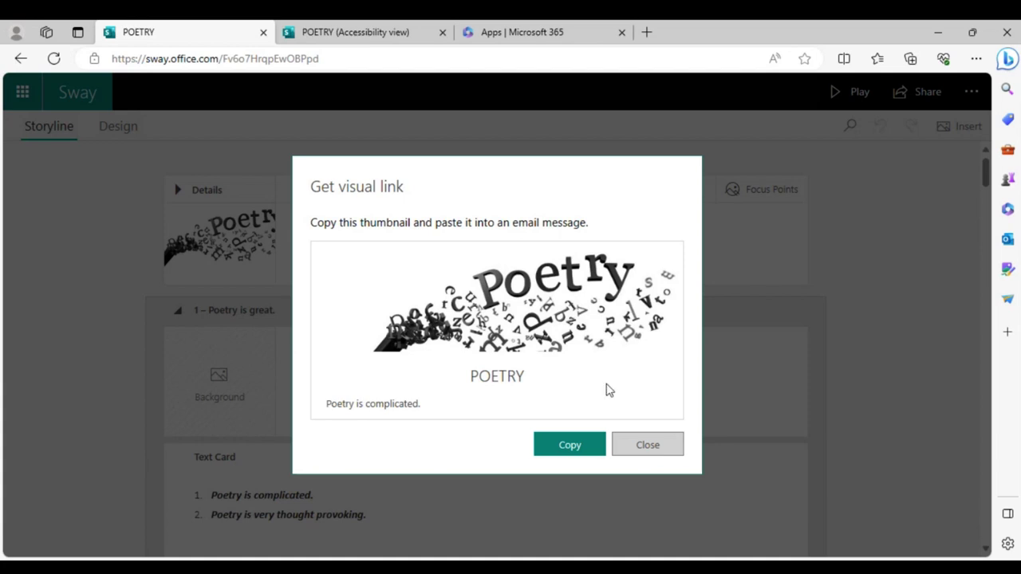
pyautogui.click(648, 445)
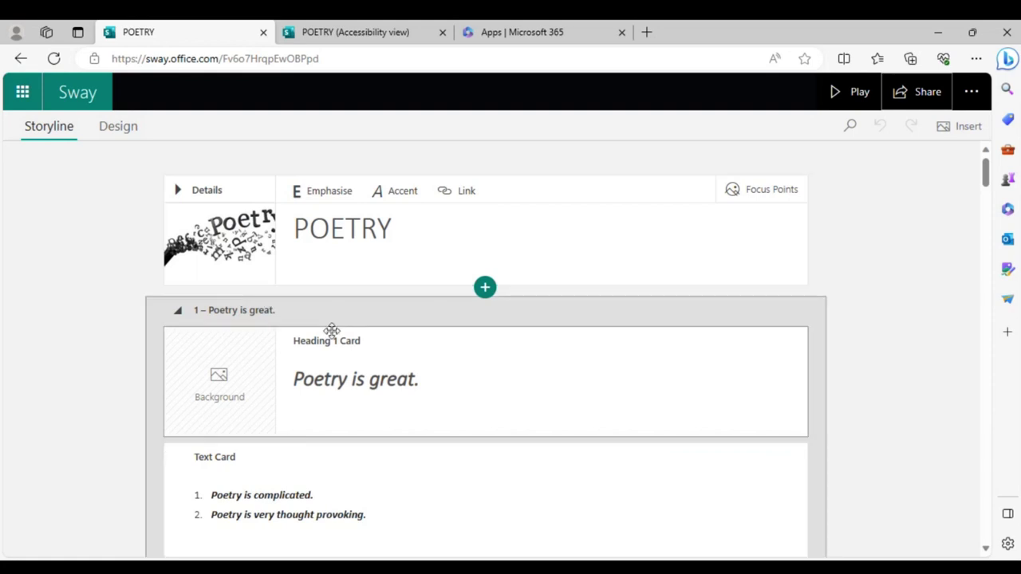
# Play POETRY as a reader, then return to the editor and reopen its share settings
pyautogui.click(833, 92)
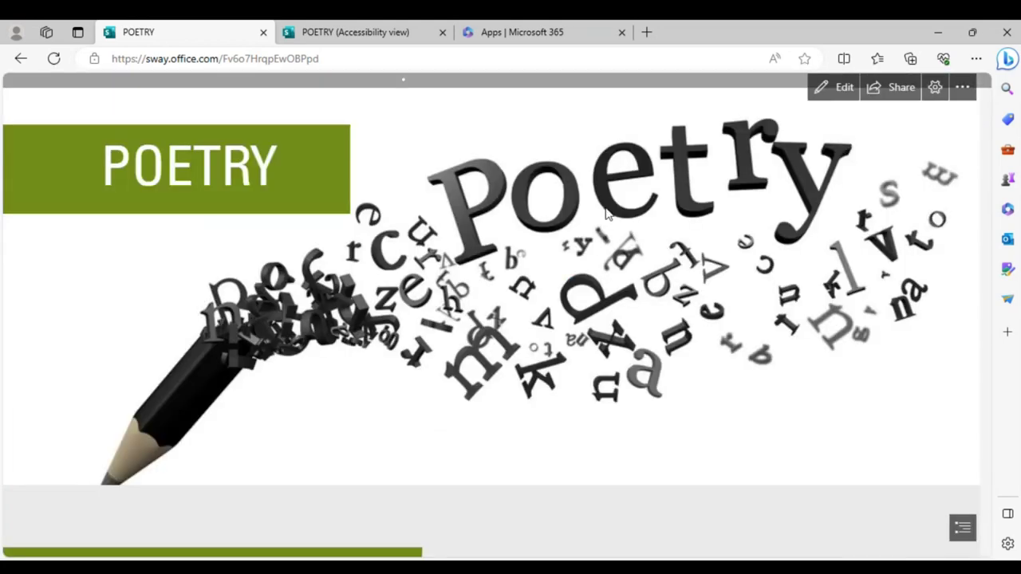
pyautogui.scroll(-5, 676, 344)
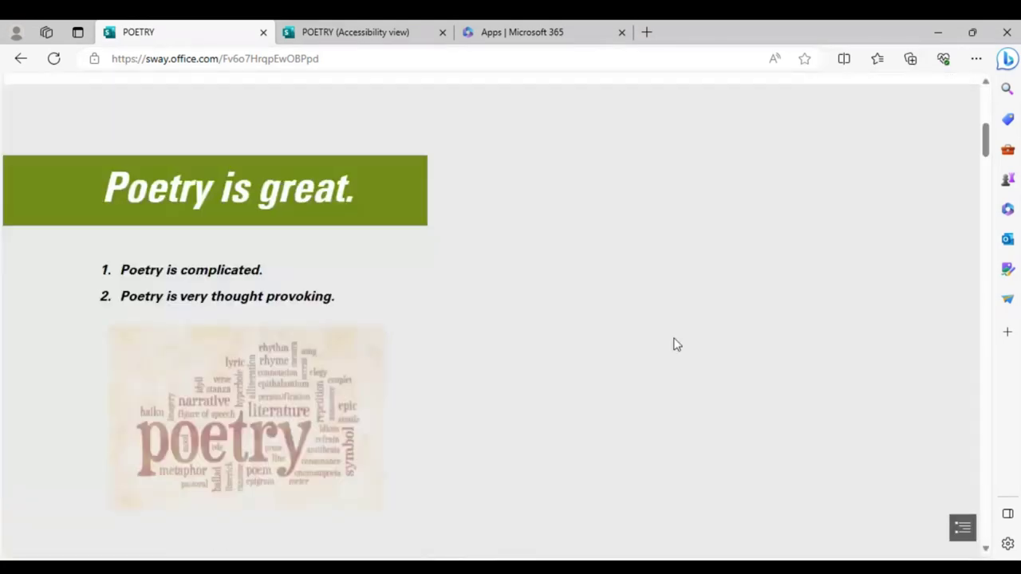
pyautogui.scroll(5, 676, 344)
pyautogui.click(19, 64)
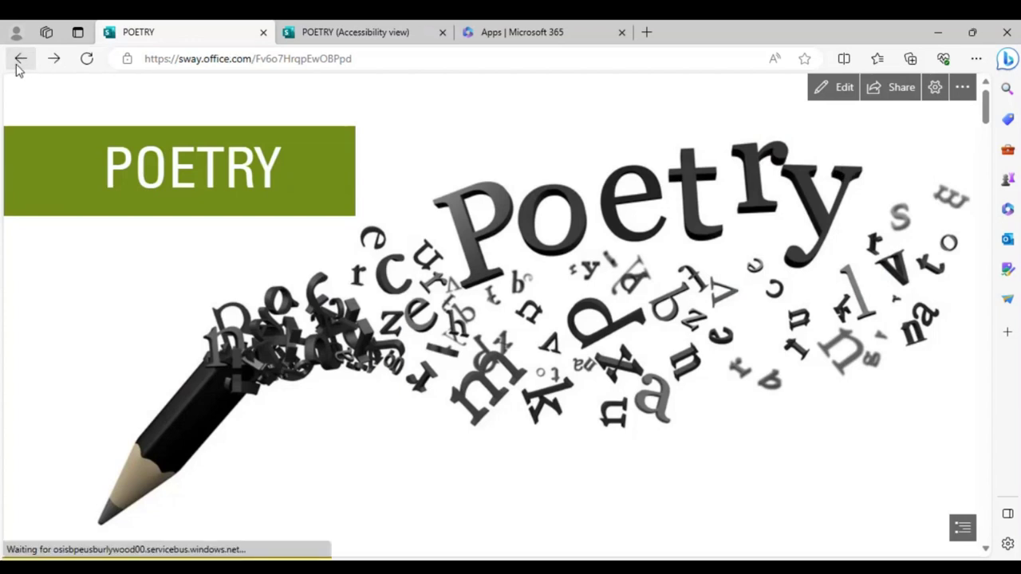
pyautogui.click(919, 93)
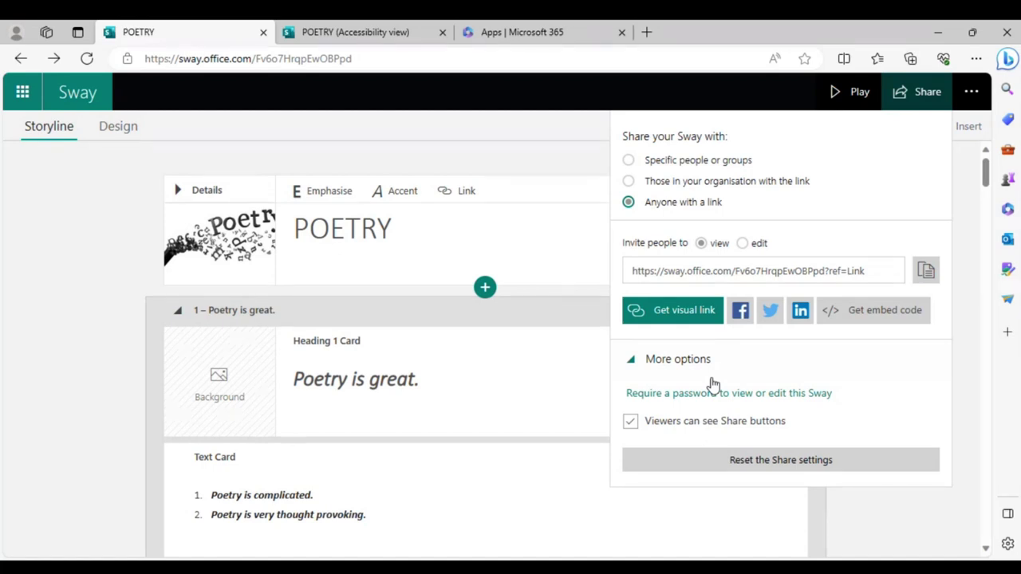
# Type a viewing password for POETRY and reveal it, then cancel and dismiss Edge's save offer
pyautogui.click(722, 395)
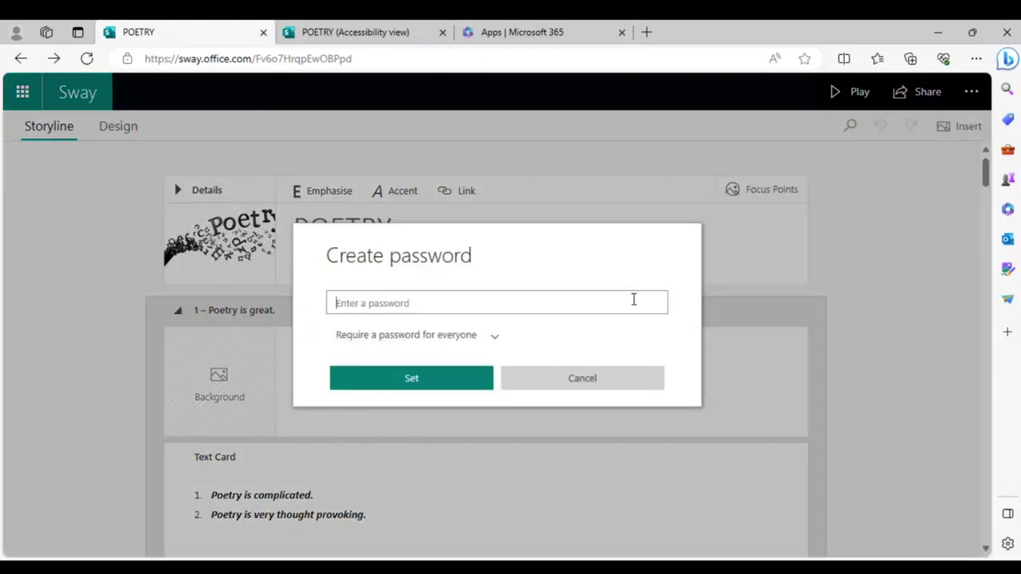
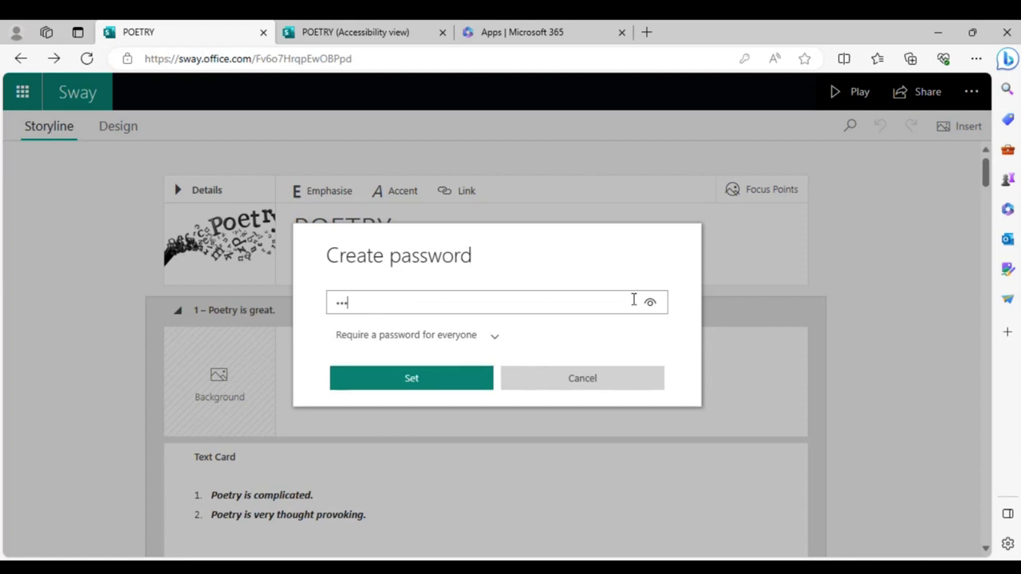
pyautogui.click(650, 305)
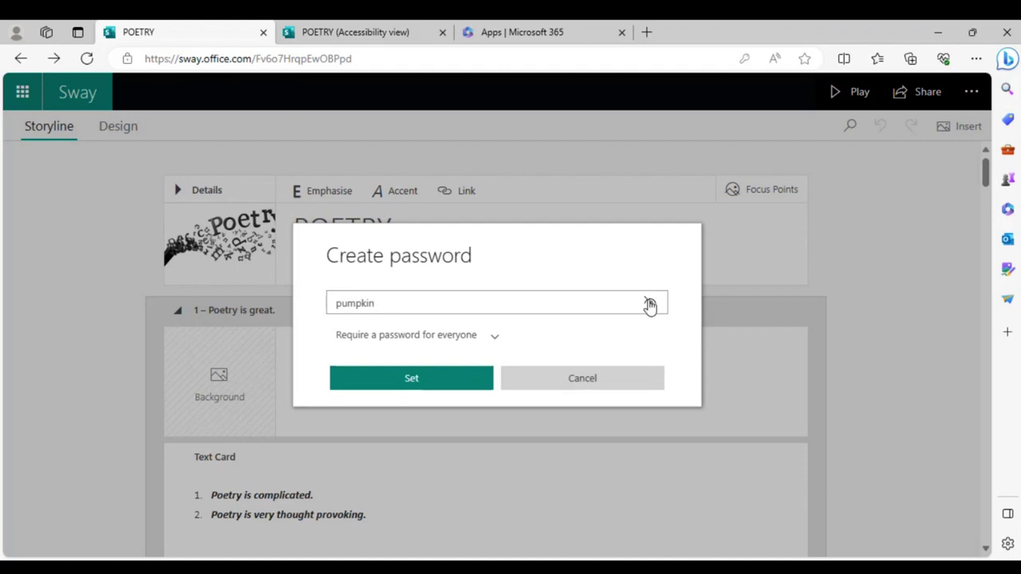
pyautogui.click(589, 375)
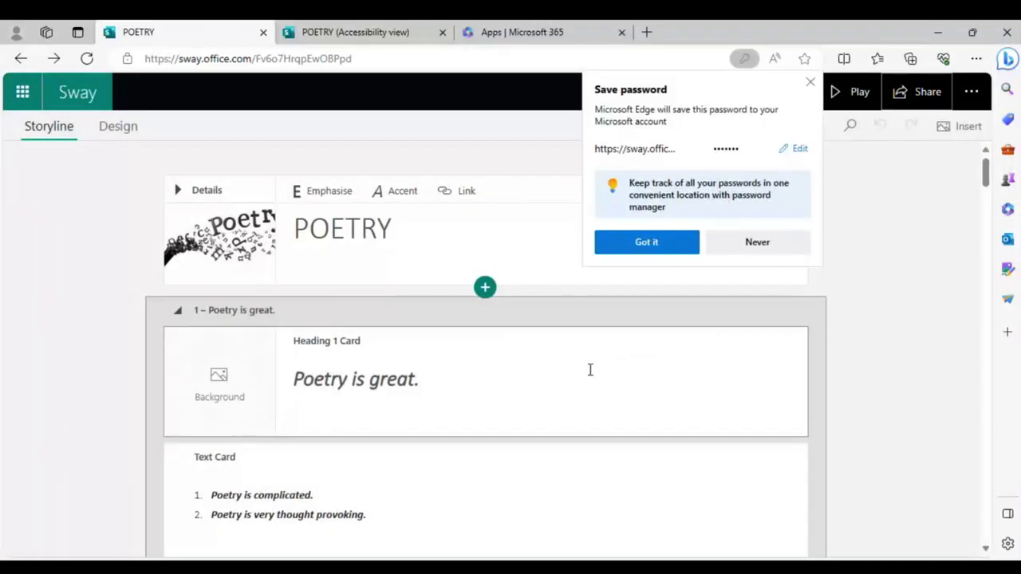
pyautogui.click(810, 81)
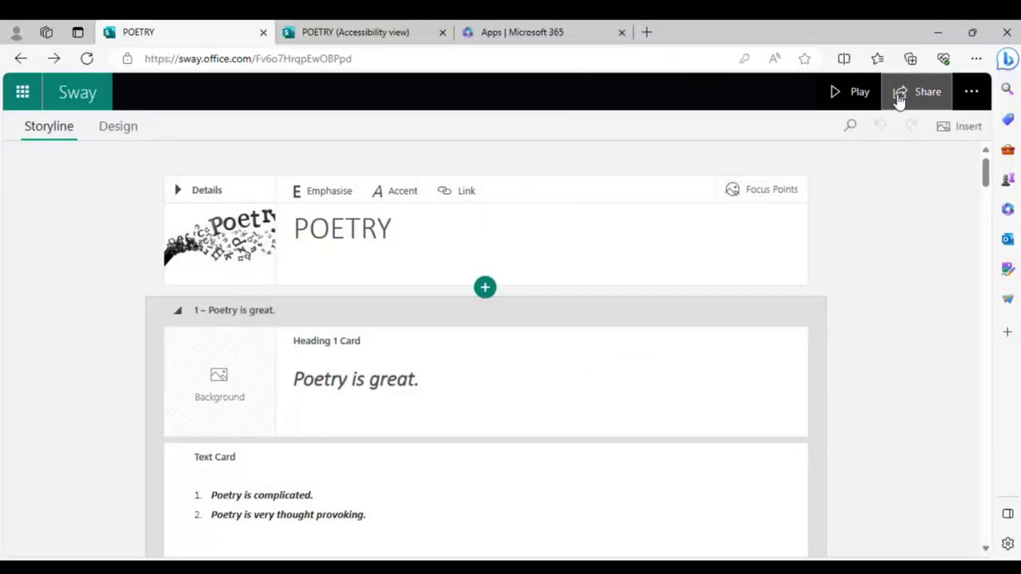
# Compare POETRY's edit and view-only share links, then copy the view-only link
pyautogui.click(906, 94)
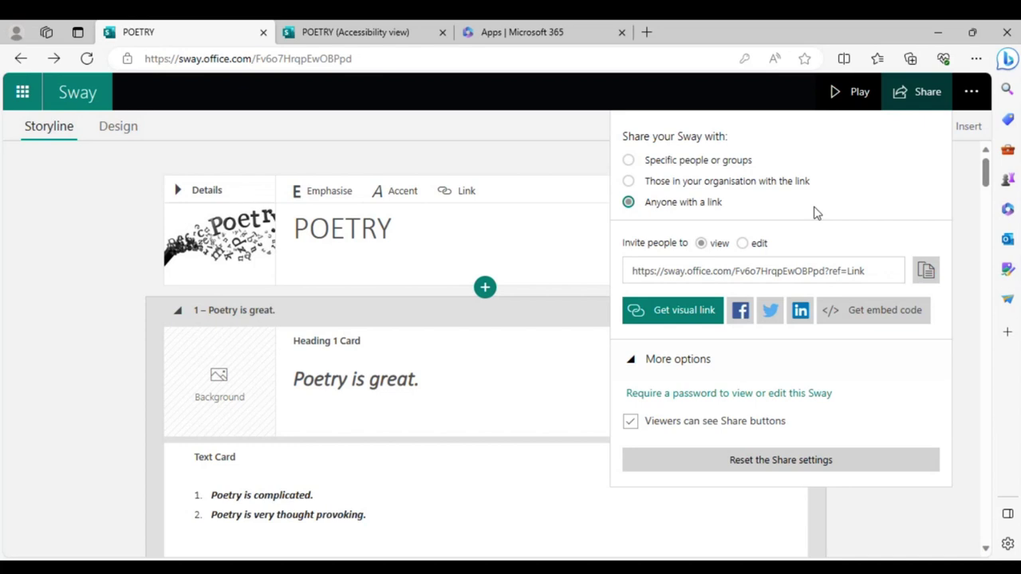
pyautogui.click(743, 244)
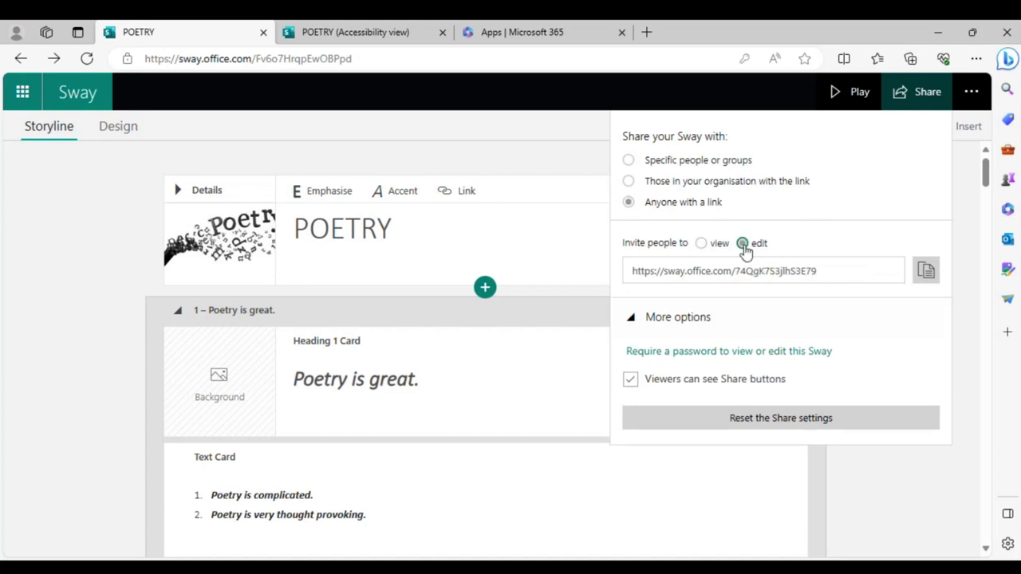
pyautogui.click(701, 243)
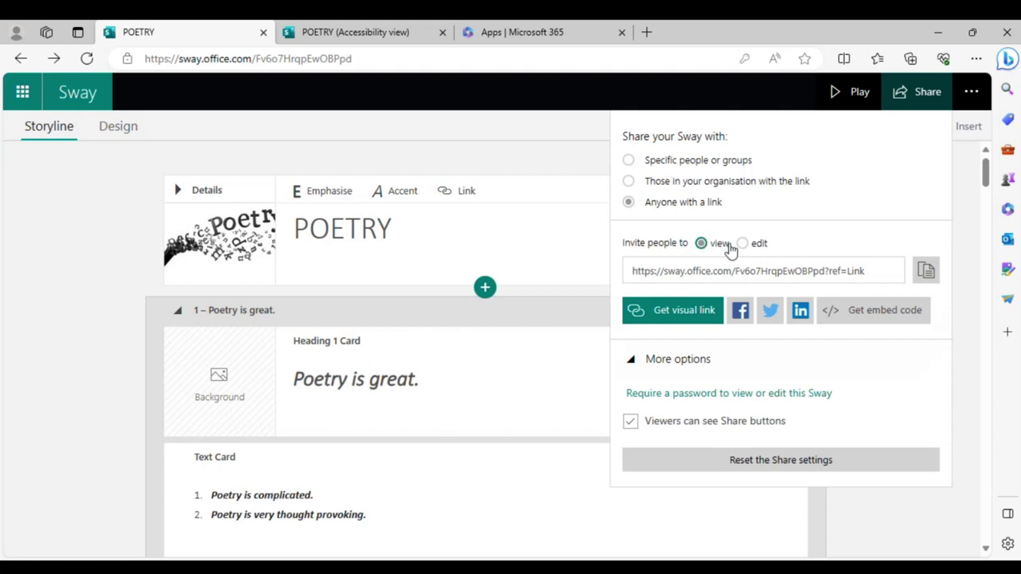
pyautogui.click(742, 244)
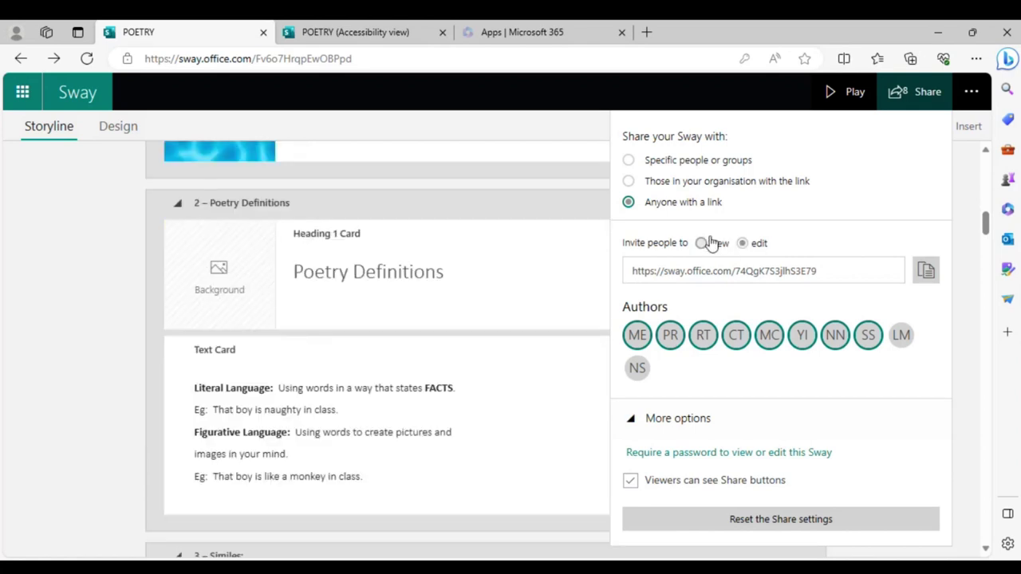
pyautogui.click(708, 244)
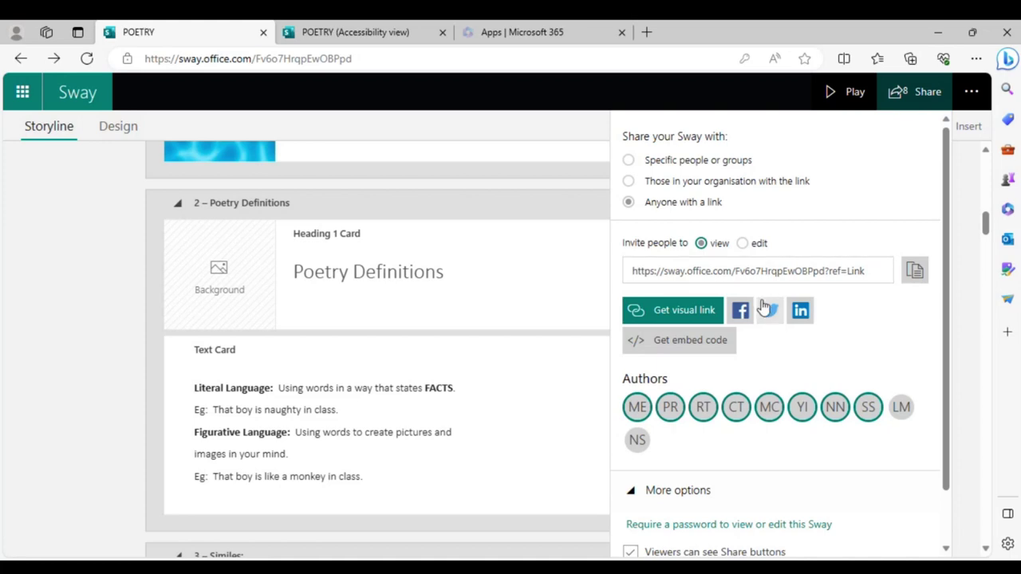
pyautogui.scroll(-1, 768, 333)
pyautogui.scroll(1, 768, 333)
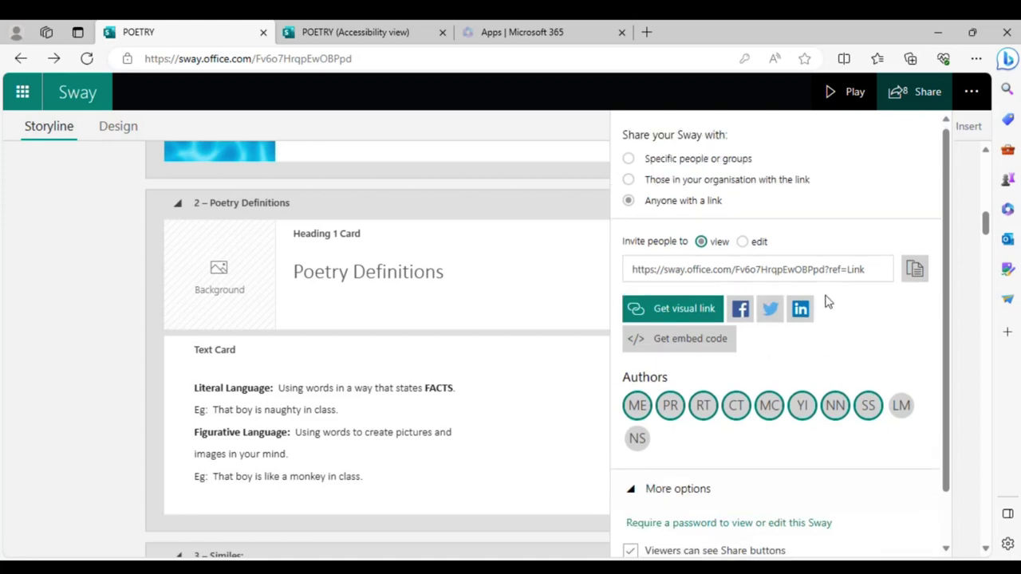
pyautogui.click(920, 272)
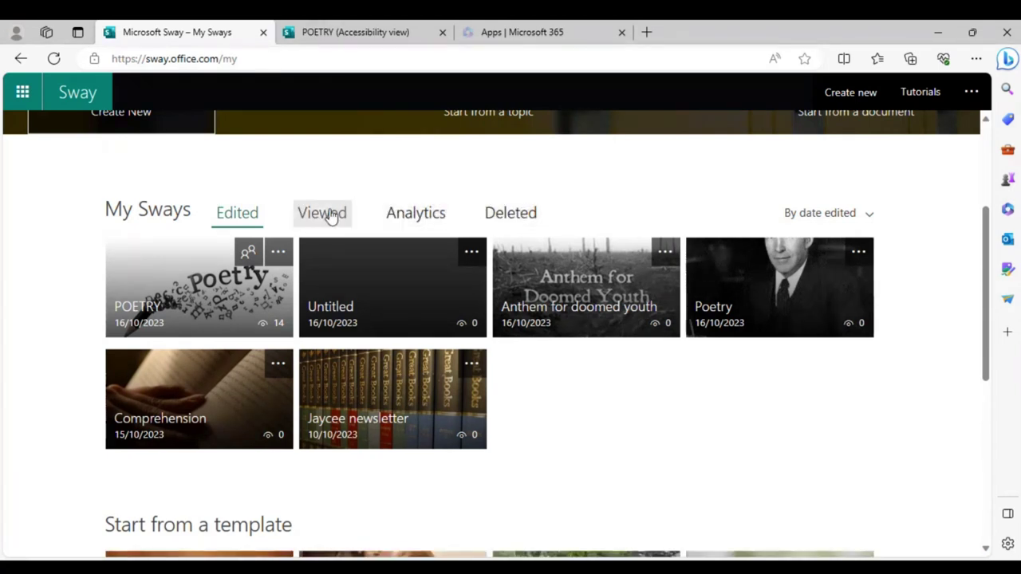
# Filter My Sways to Viewed, showing only 'Solutions to the world's big…' dated 15/10/2023
pyautogui.click(330, 214)
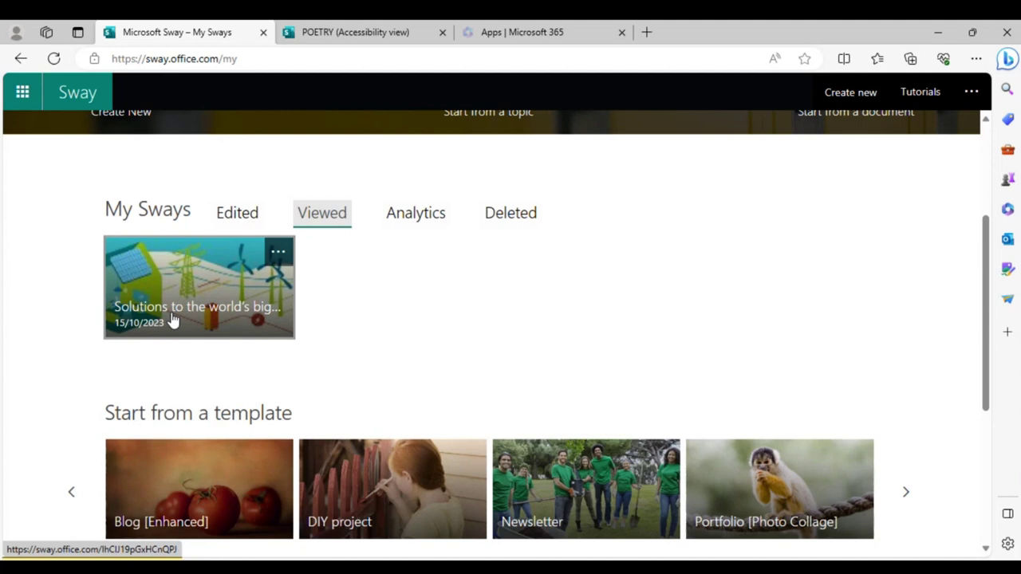
pyautogui.scroll(-2, 262, 342)
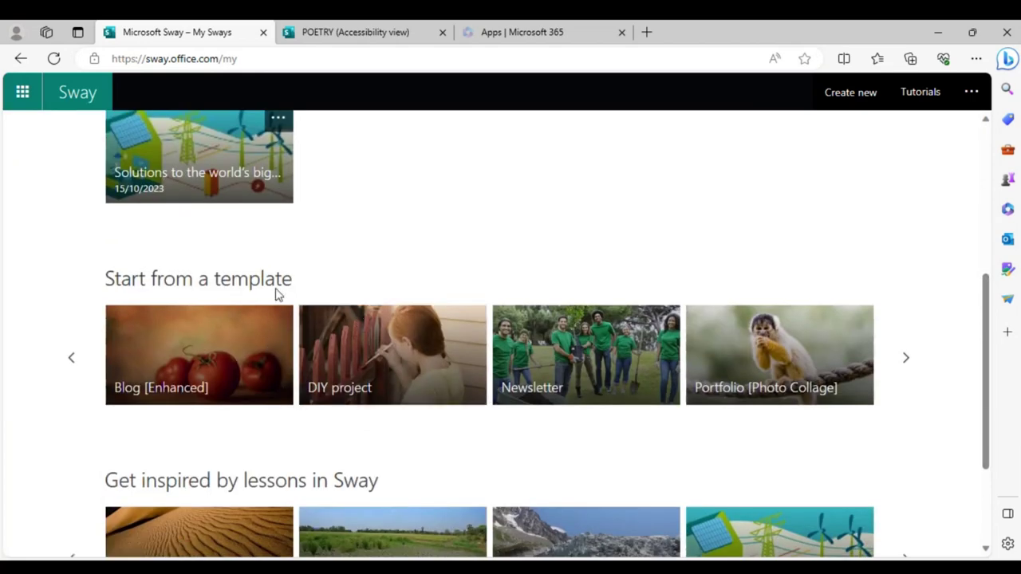
pyautogui.scroll(2, 285, 322)
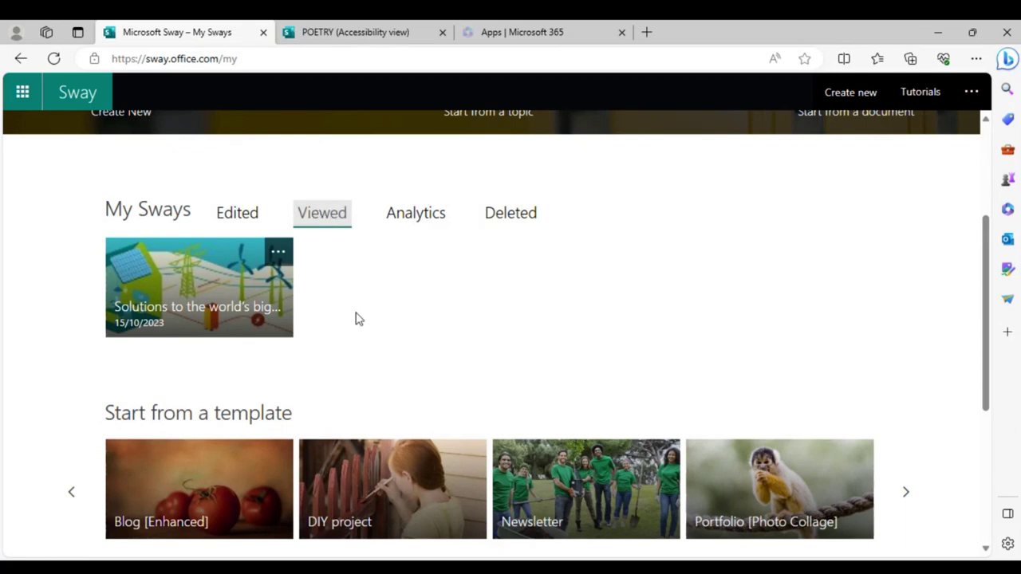
# Read POETRY's analytics (14 views, 55% average completion), then scroll to the lessons gallery
pyautogui.click(401, 222)
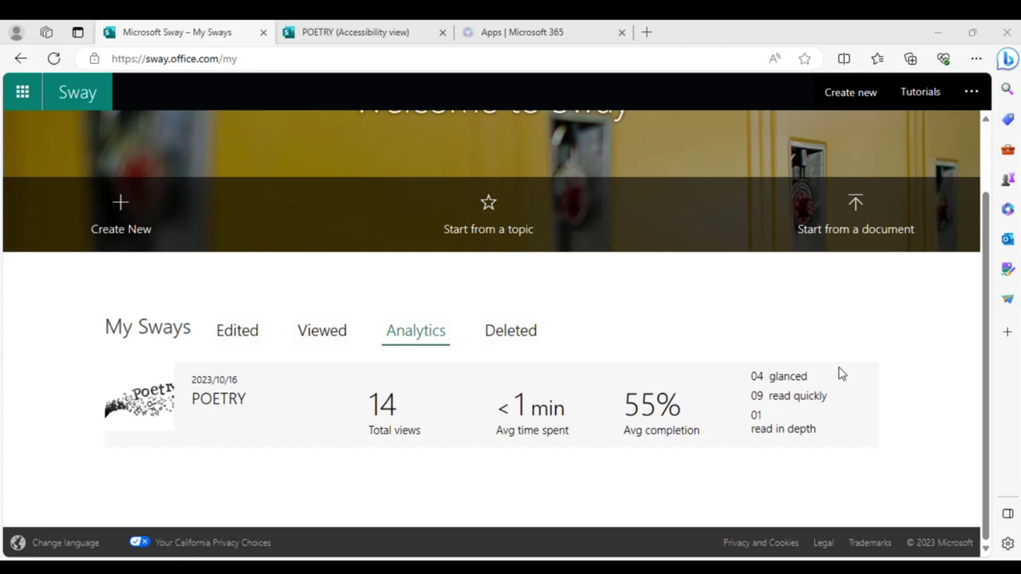
pyautogui.scroll(-5, 793, 369)
pyautogui.scroll(2, 796, 370)
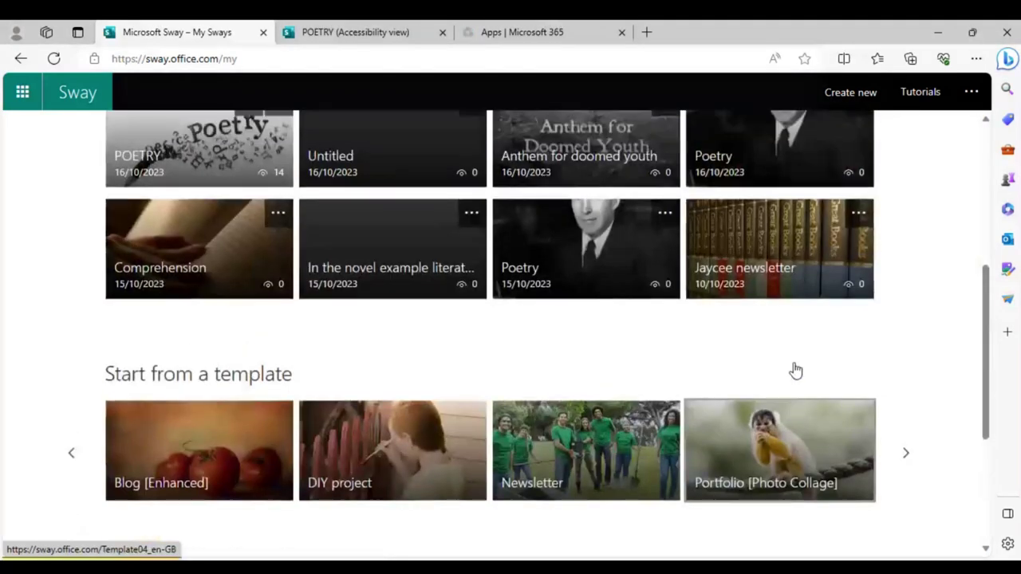
pyautogui.scroll(-3, 795, 370)
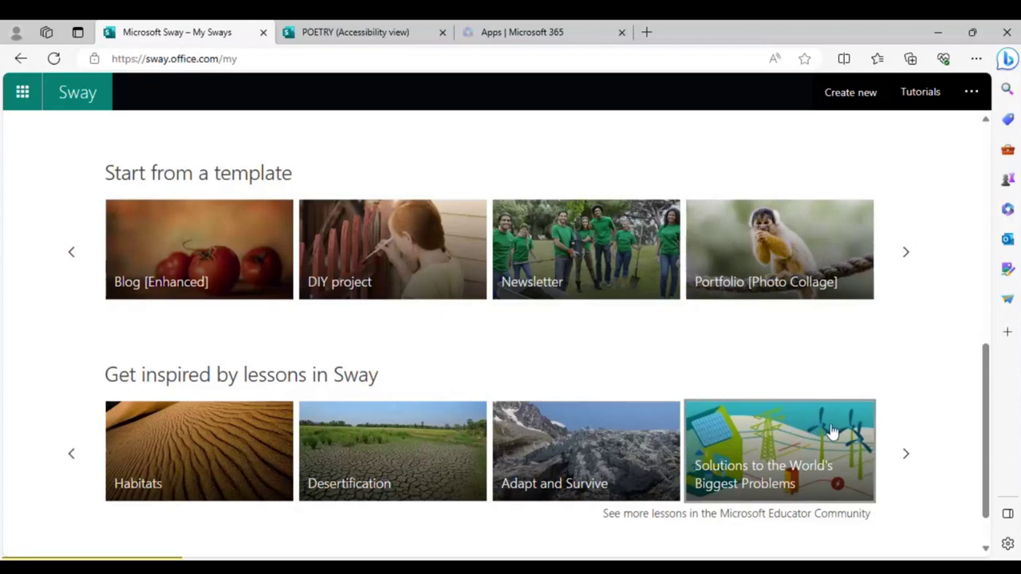
# Open the 'Solutions to the World's Biggest Problems' lesson in a new tab and bring up its '...' options
pyautogui.click(913, 455)
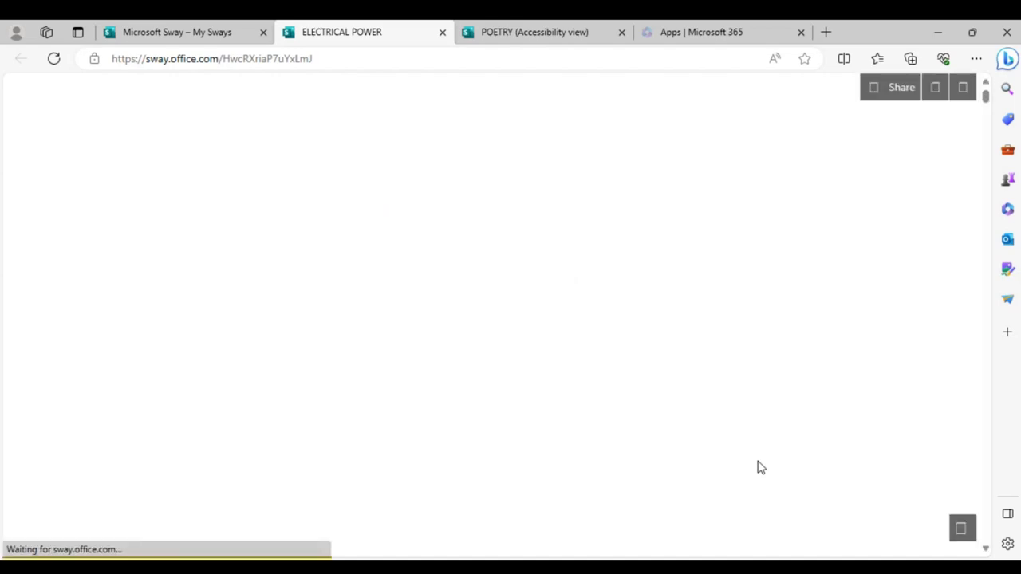
pyautogui.scroll(-5, 884, 183)
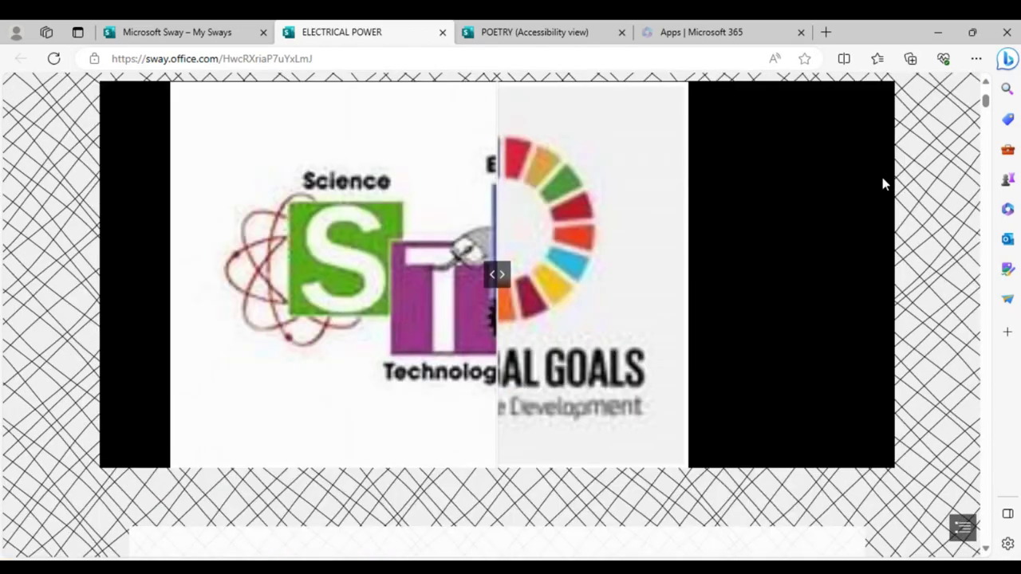
pyautogui.scroll(-9, 835, 267)
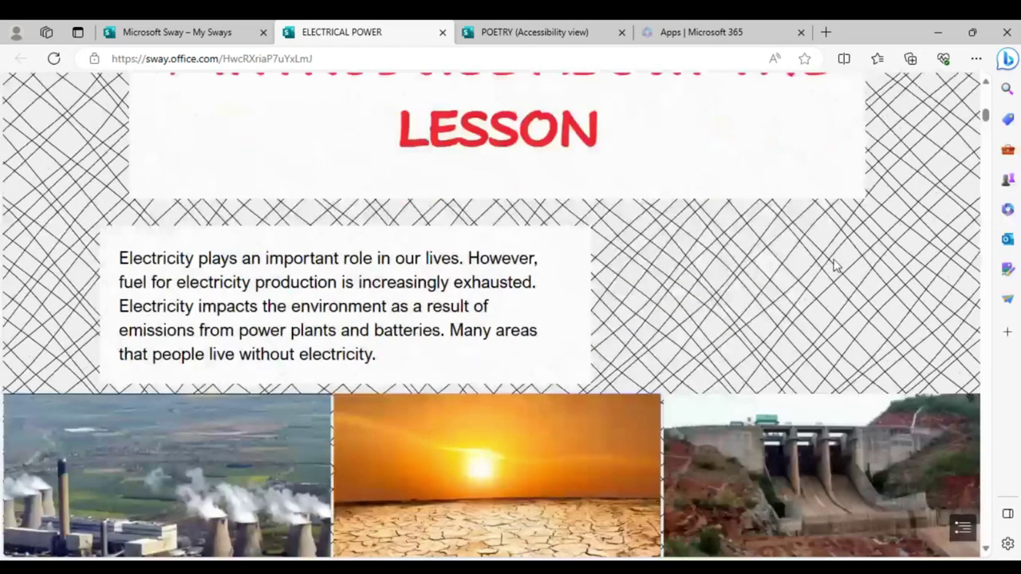
pyautogui.scroll(10, 836, 267)
pyautogui.scroll(5, 834, 267)
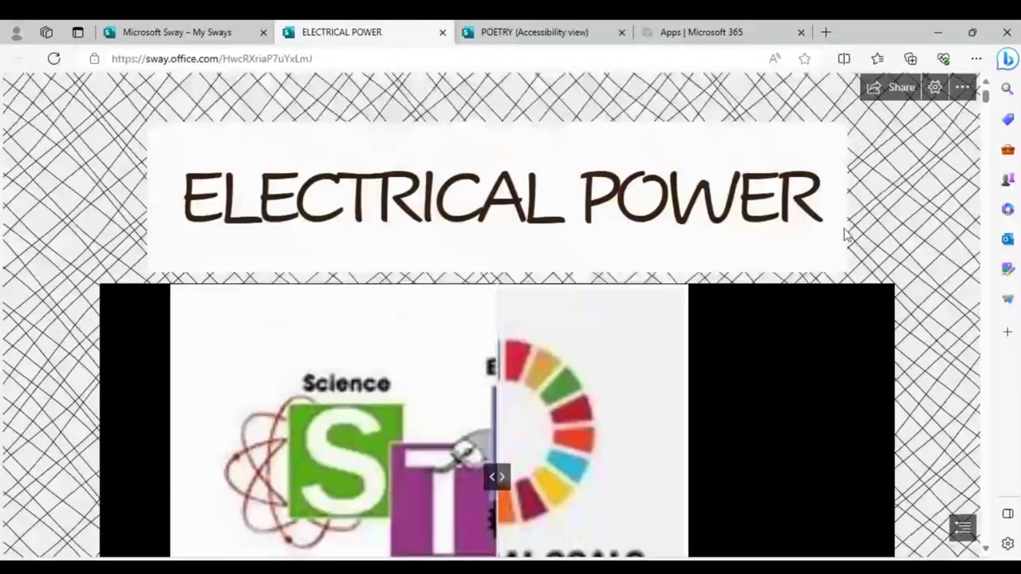
pyautogui.click(934, 88)
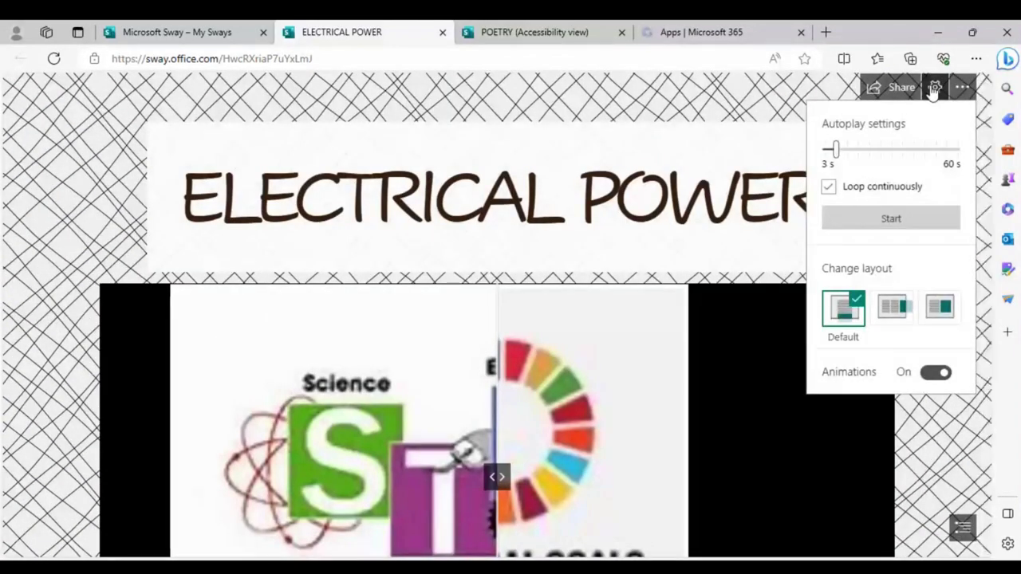
pyautogui.click(933, 89)
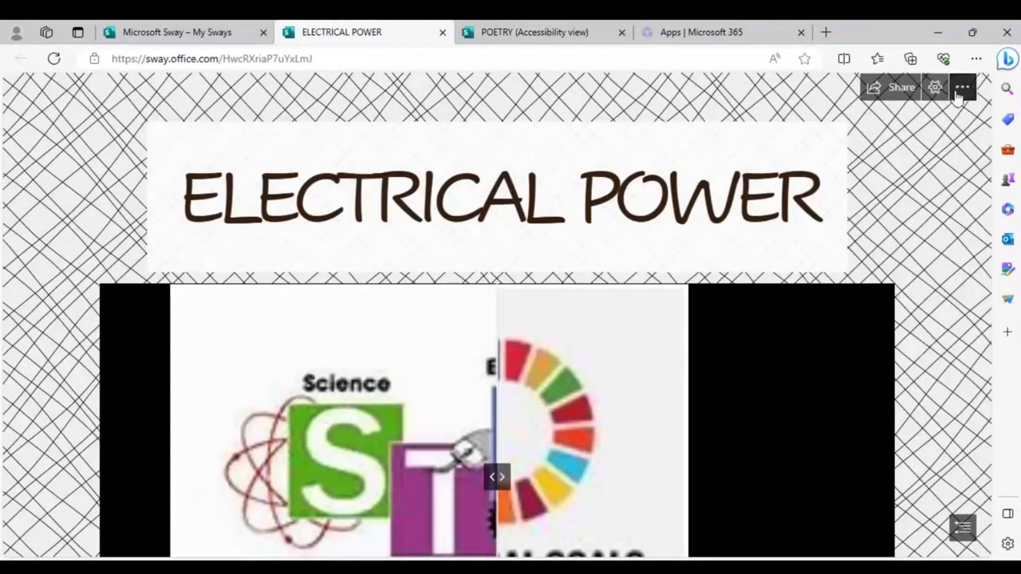
pyautogui.click(959, 90)
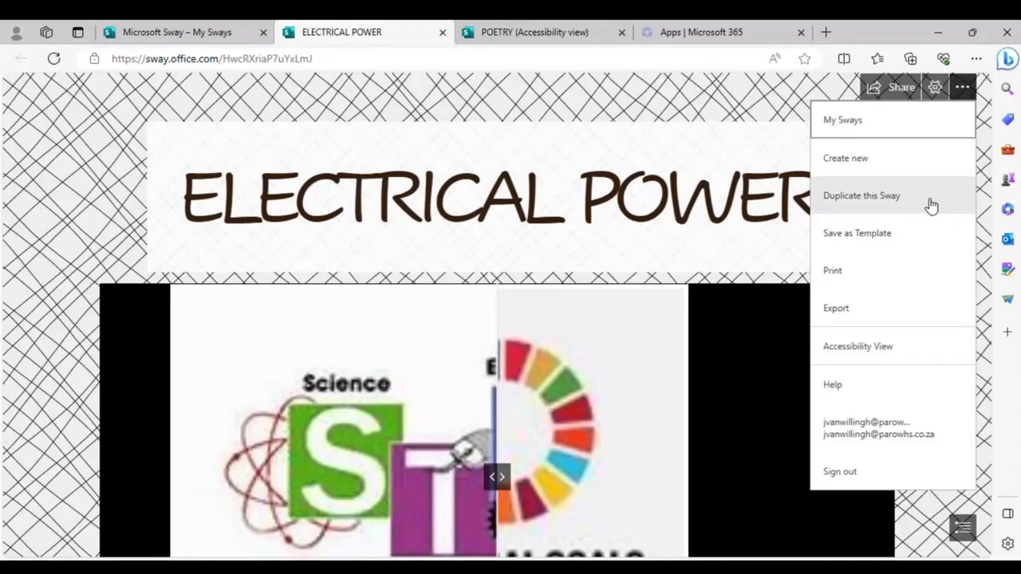